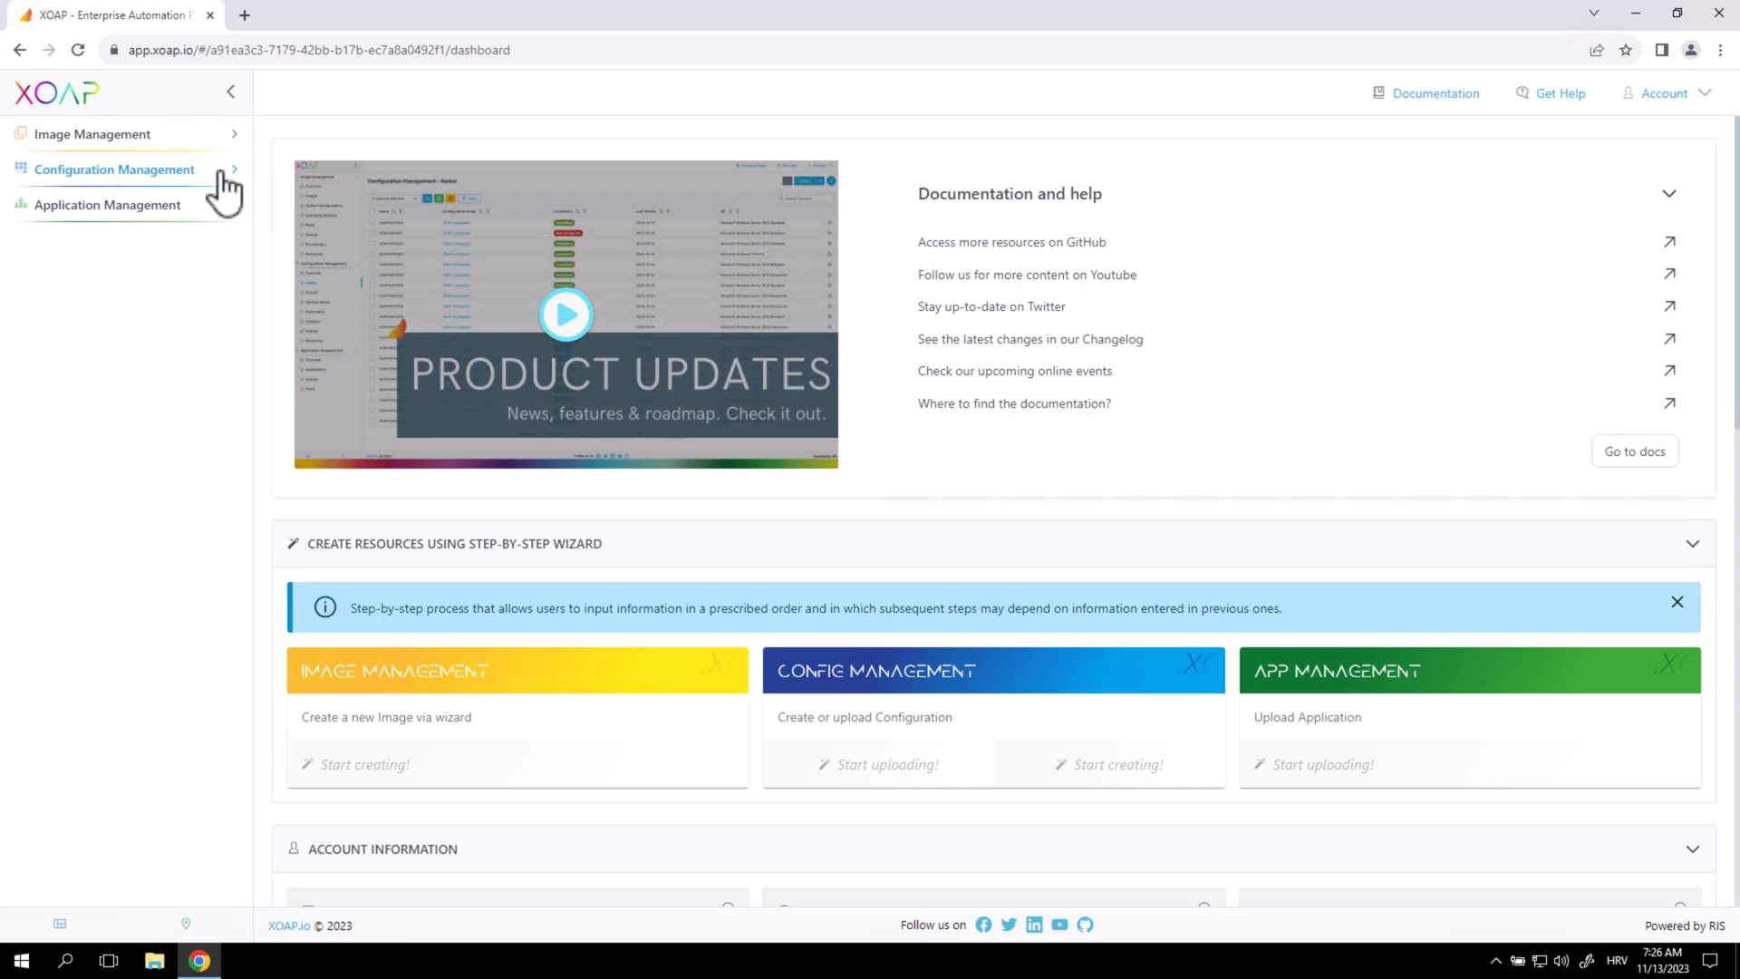
# Show the Configuration Management Nodes list and check XOAP-WS-01 and XOAP-WS-02 are both Compliant.
pyautogui.click(221, 174)
pyautogui.click(157, 247)
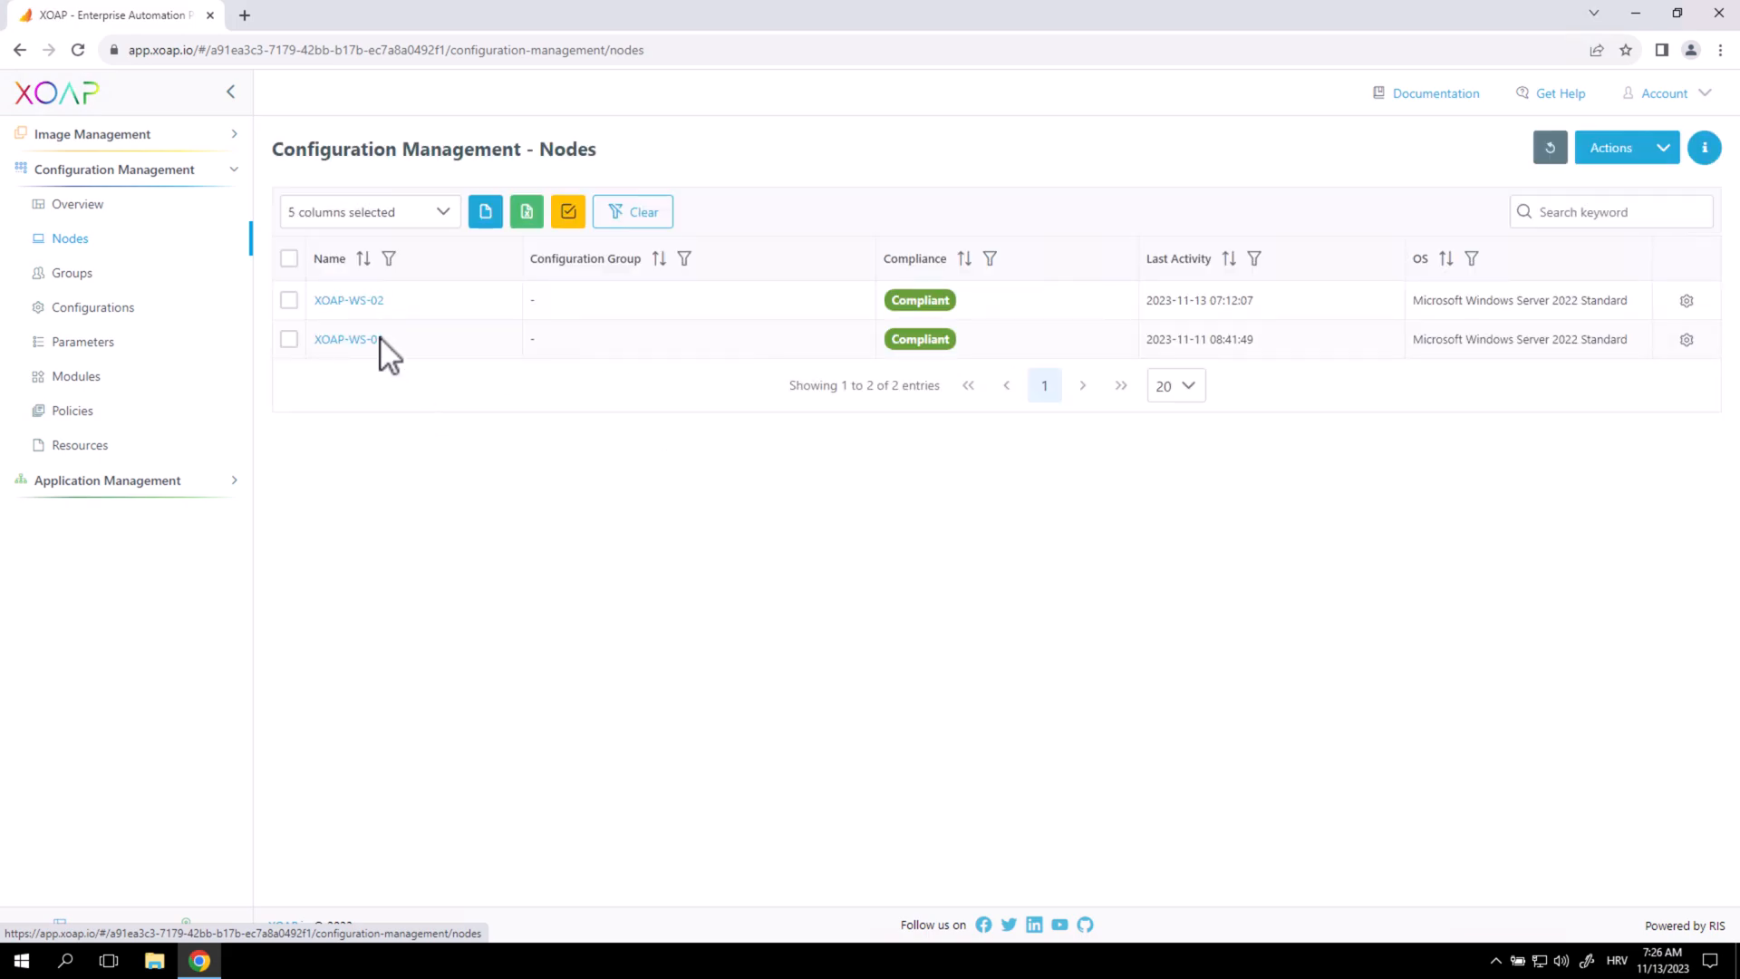
pyautogui.moveTo(388, 344); pyautogui.dragTo(323, 354)
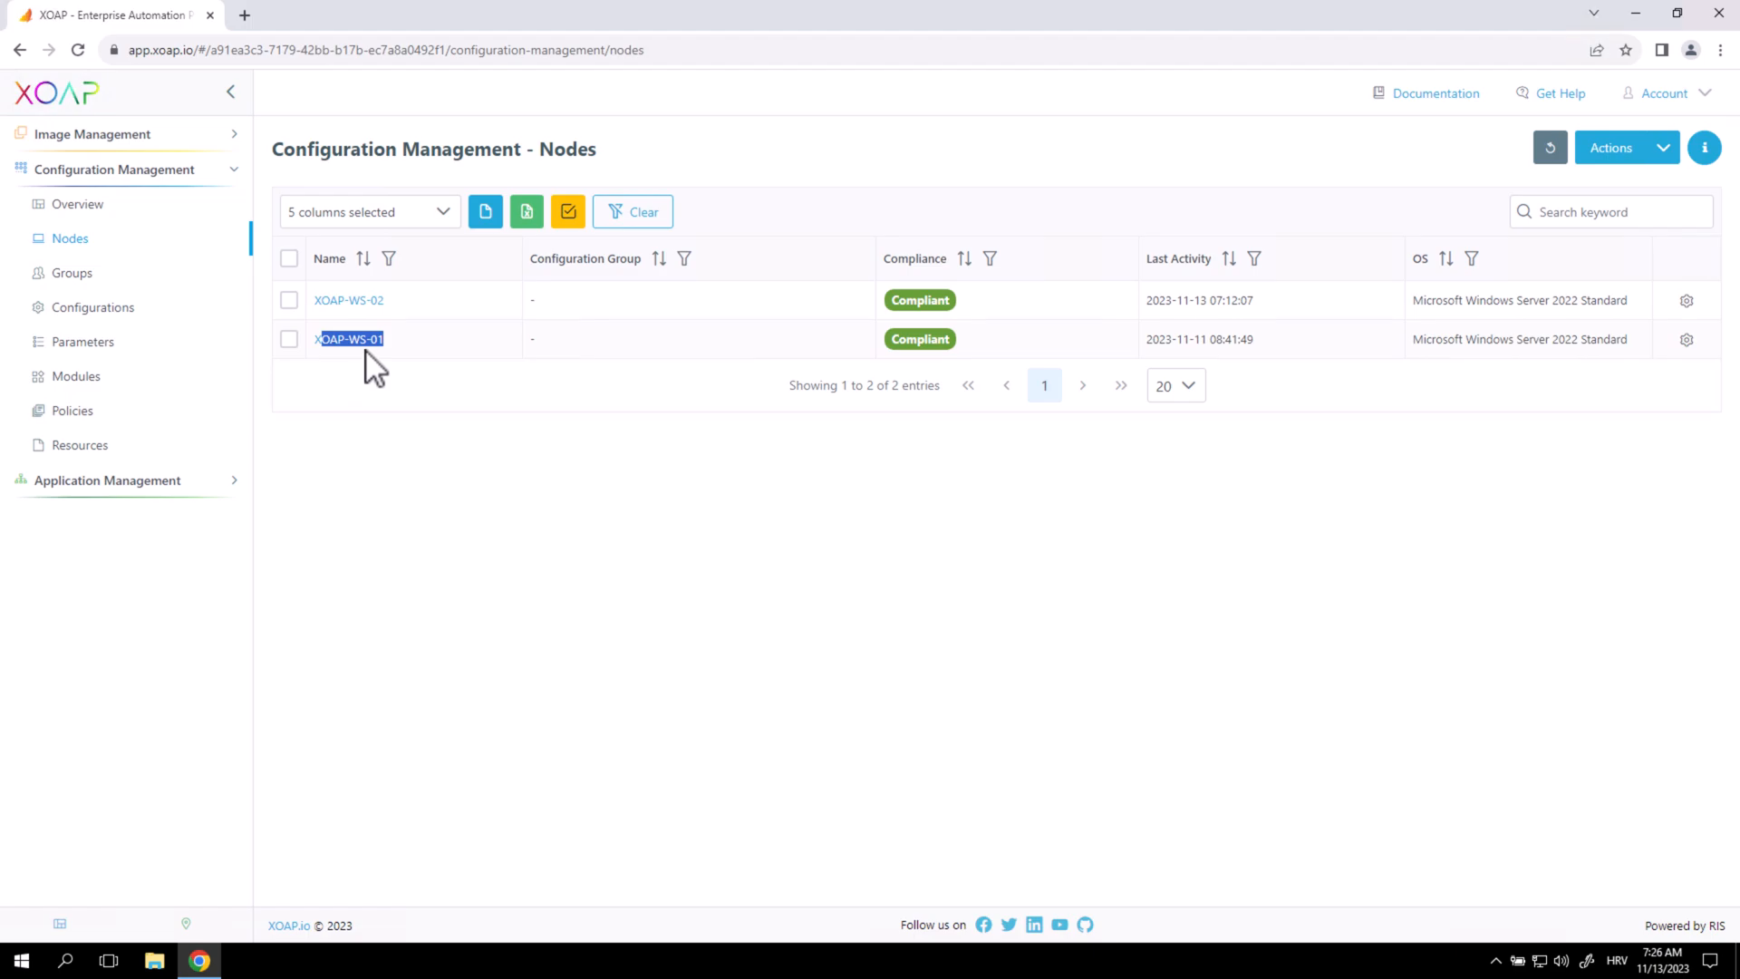
pyautogui.moveTo(385, 302); pyautogui.dragTo(344, 306)
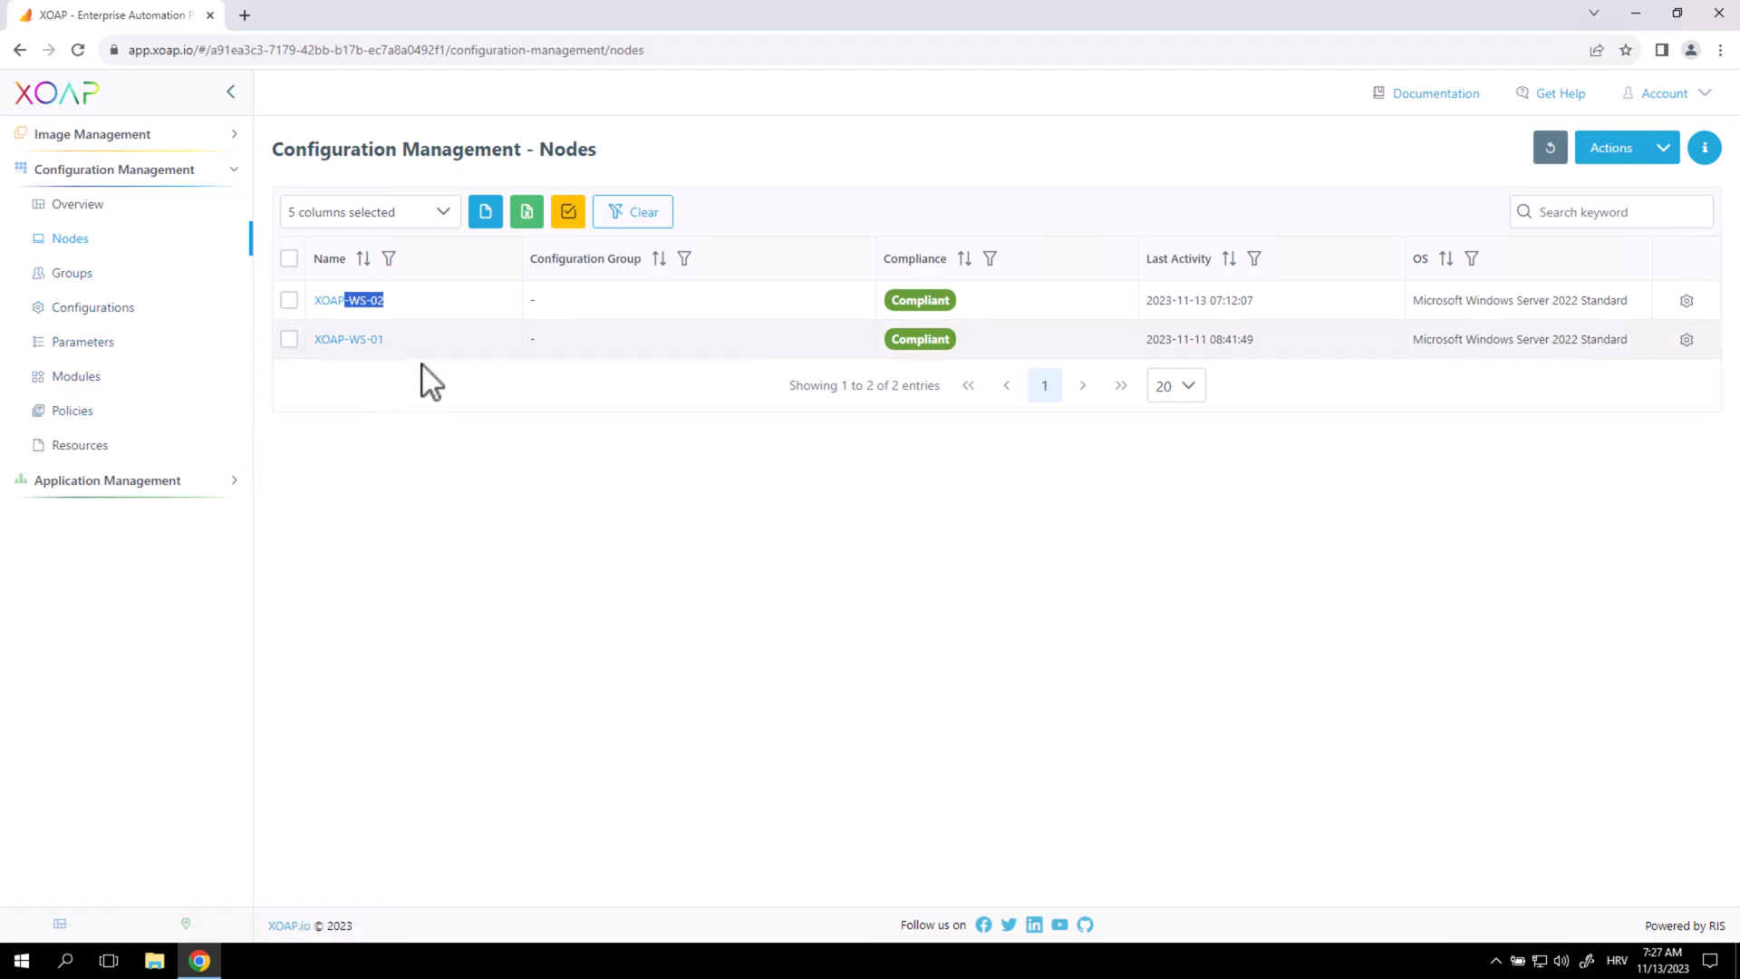
pyautogui.click(422, 399)
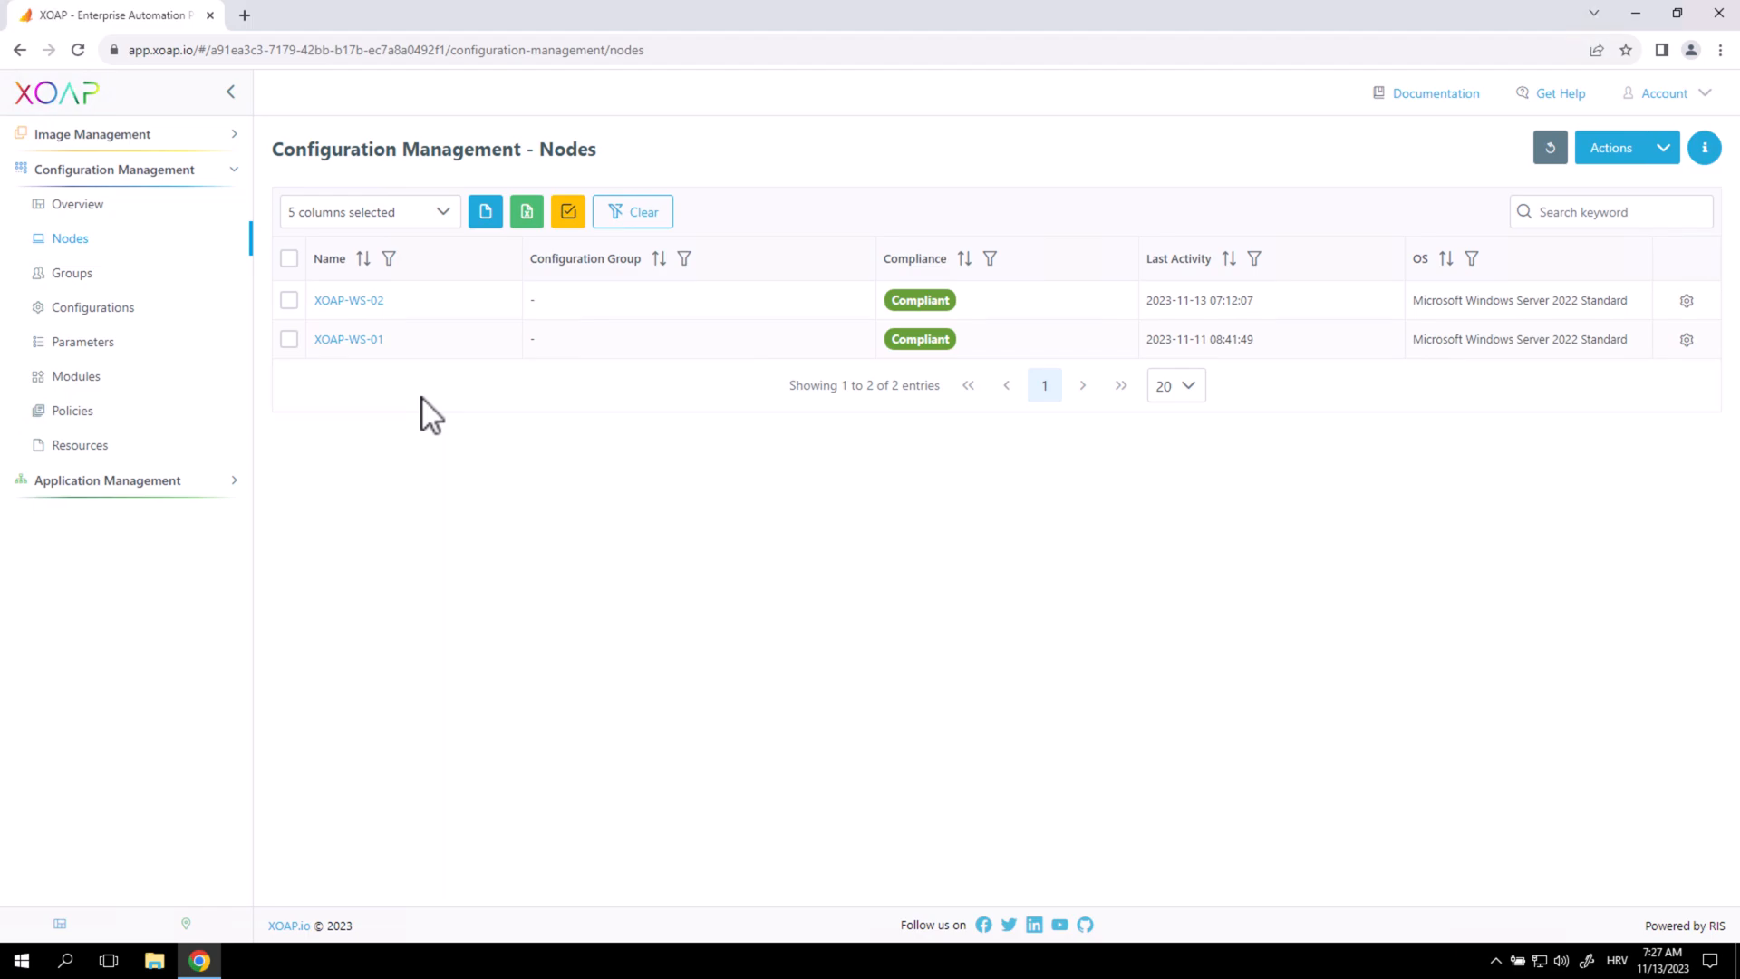
pyautogui.click(214, 482)
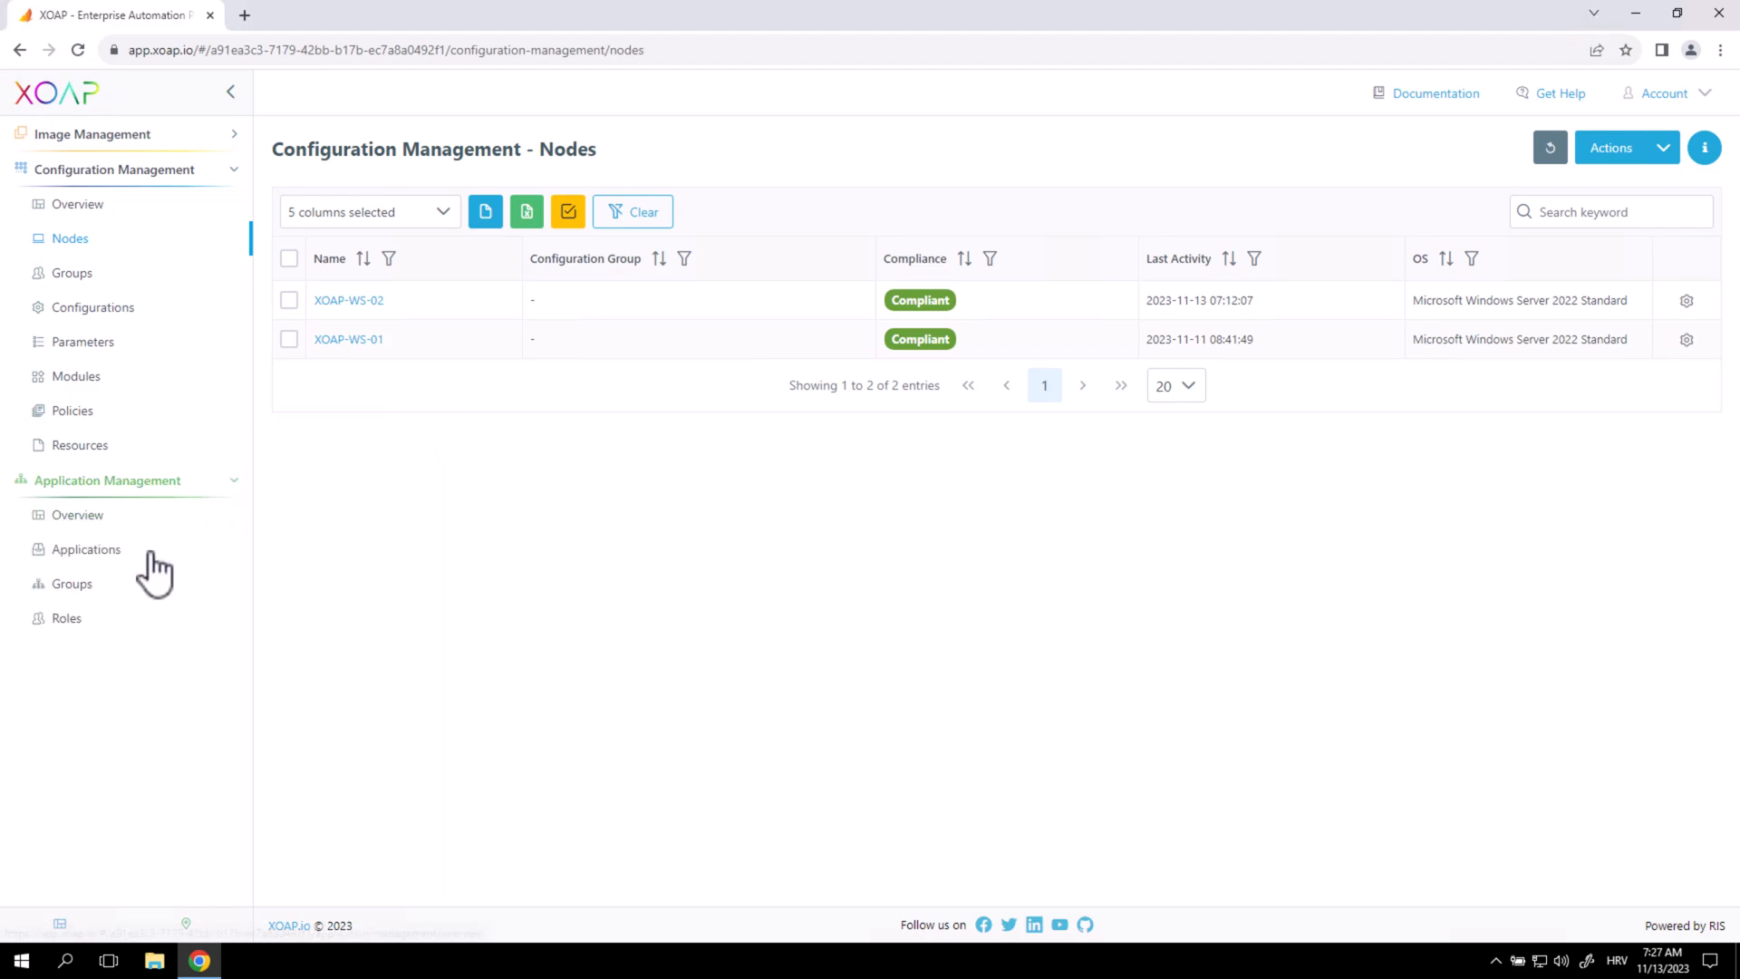
pyautogui.click(136, 630)
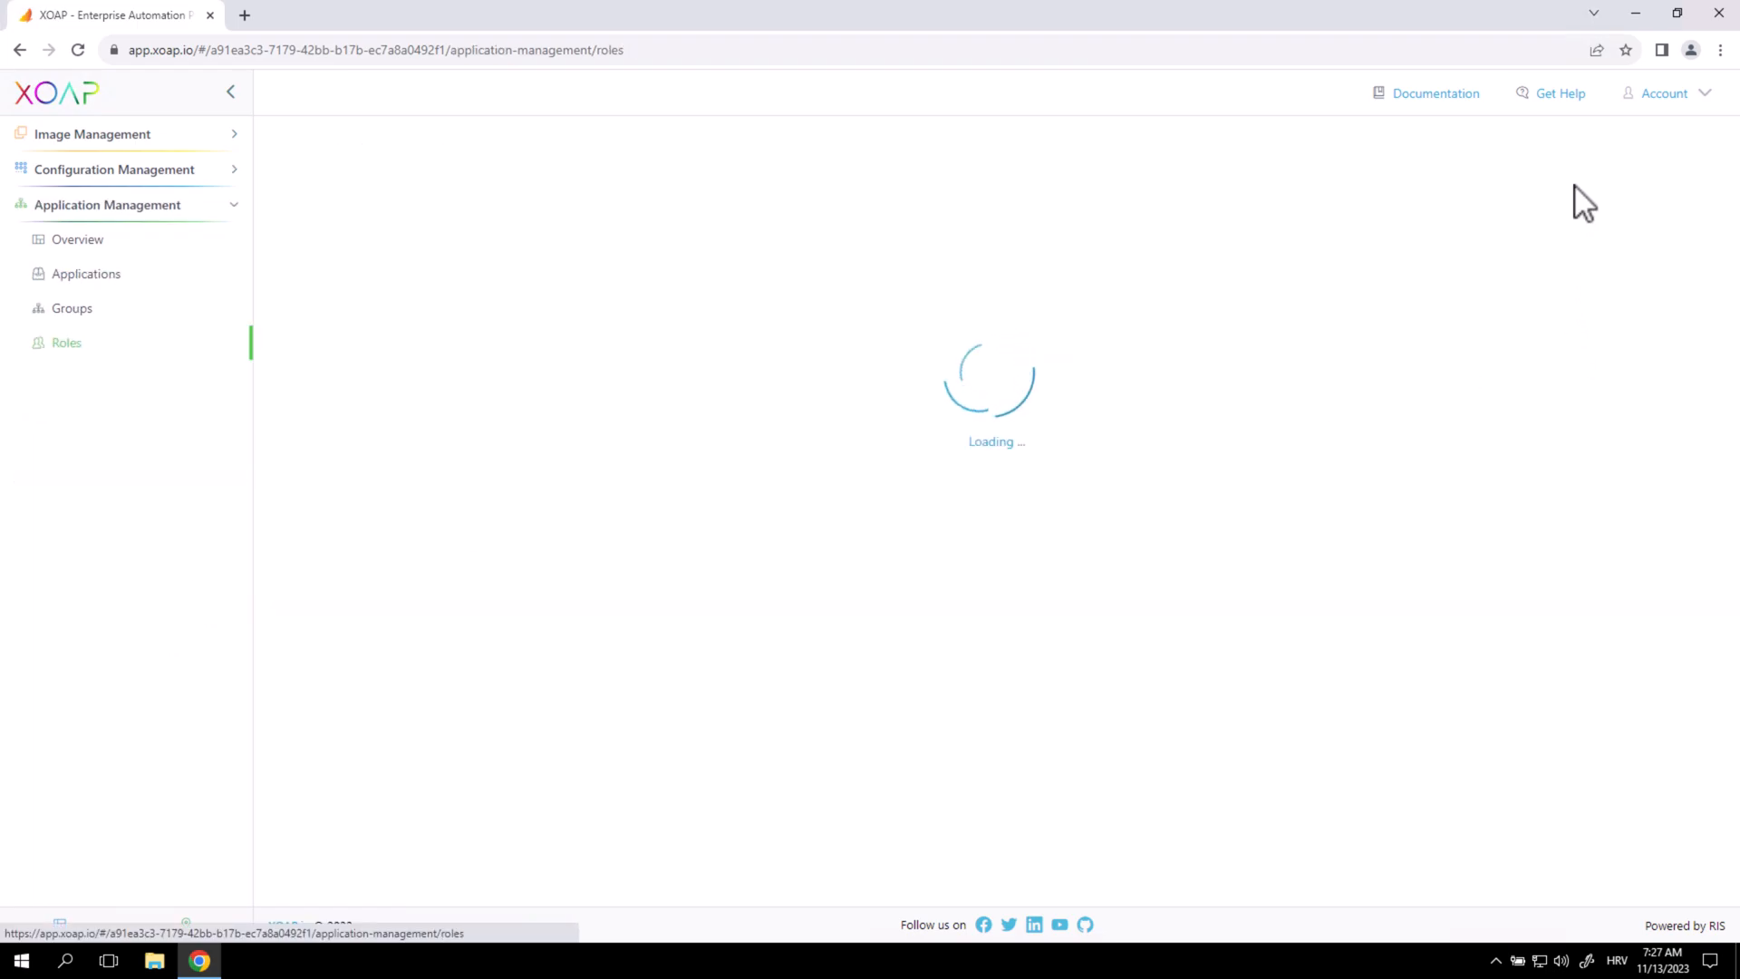
pyautogui.click(1600, 203)
pyautogui.write('remo')
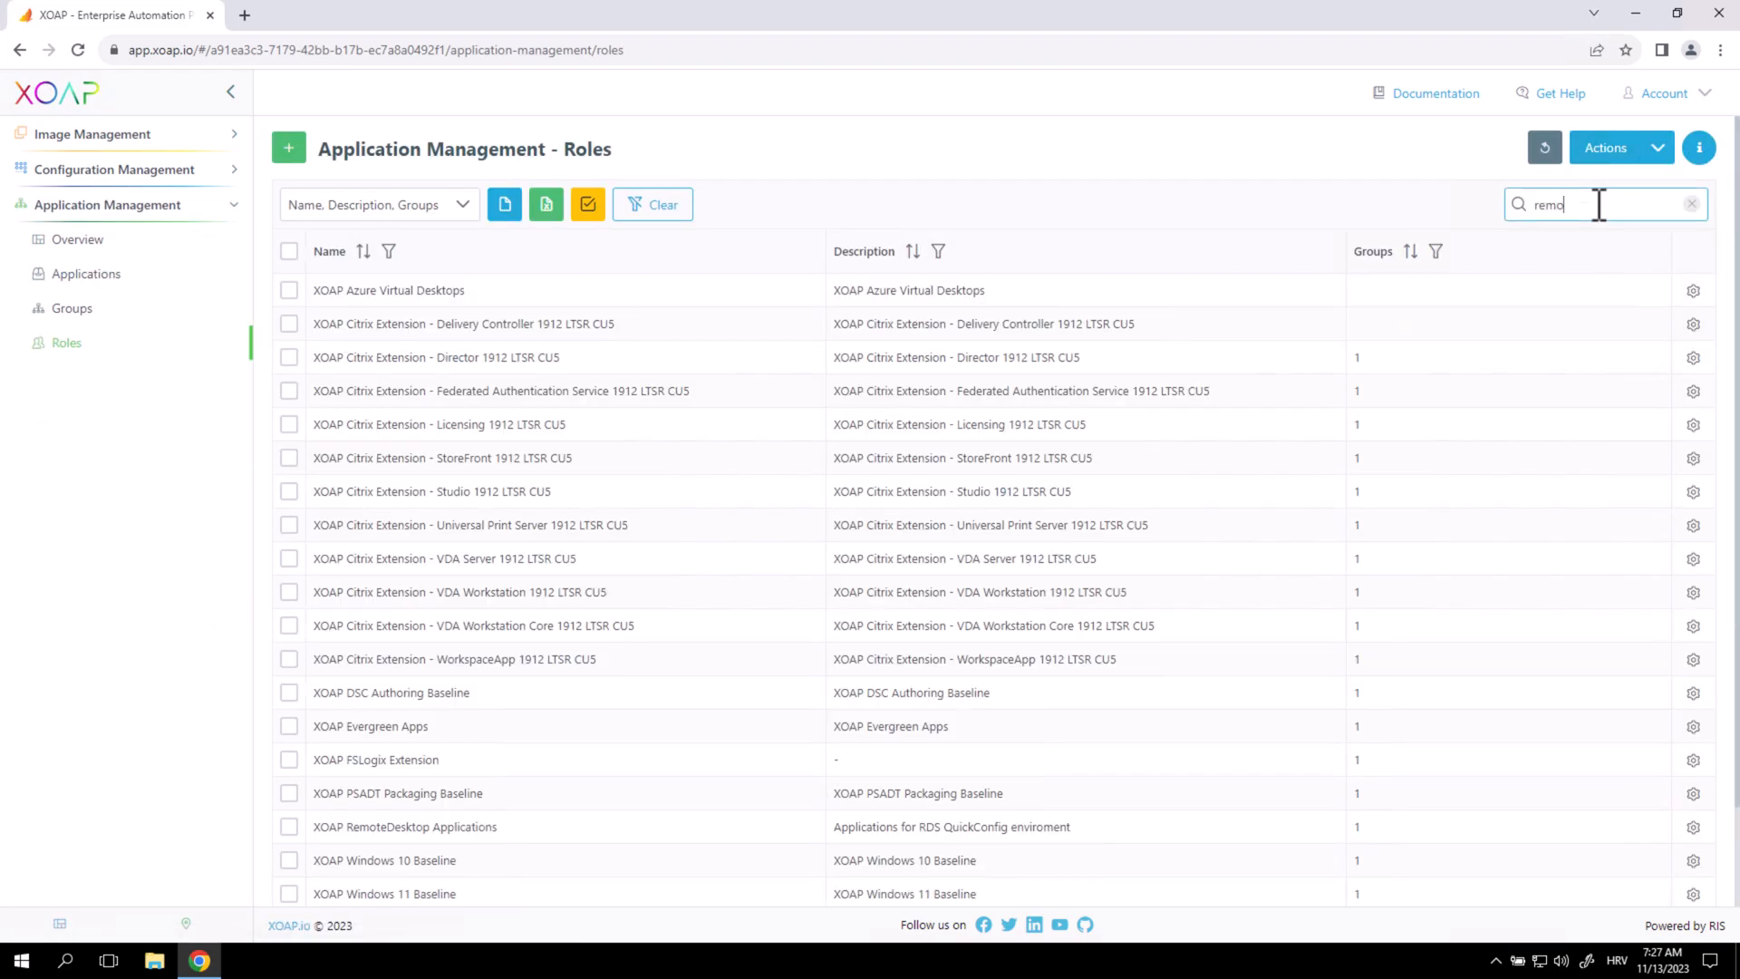
pyautogui.write('te')
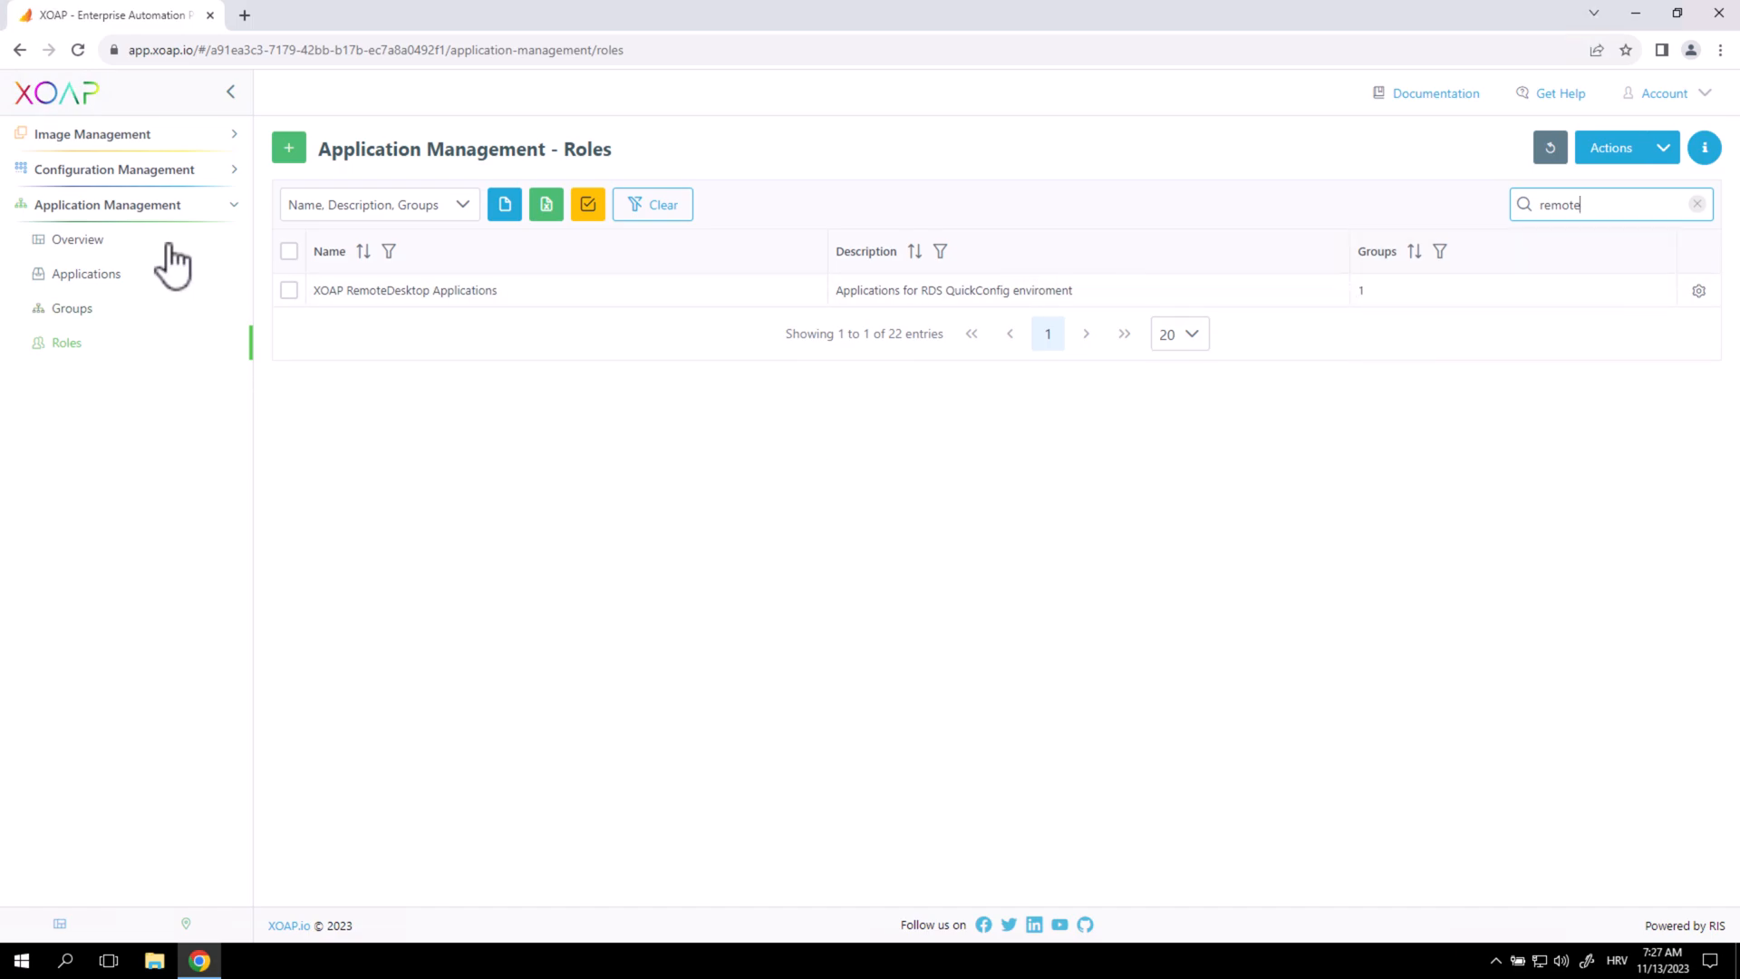
pyautogui.click(205, 174)
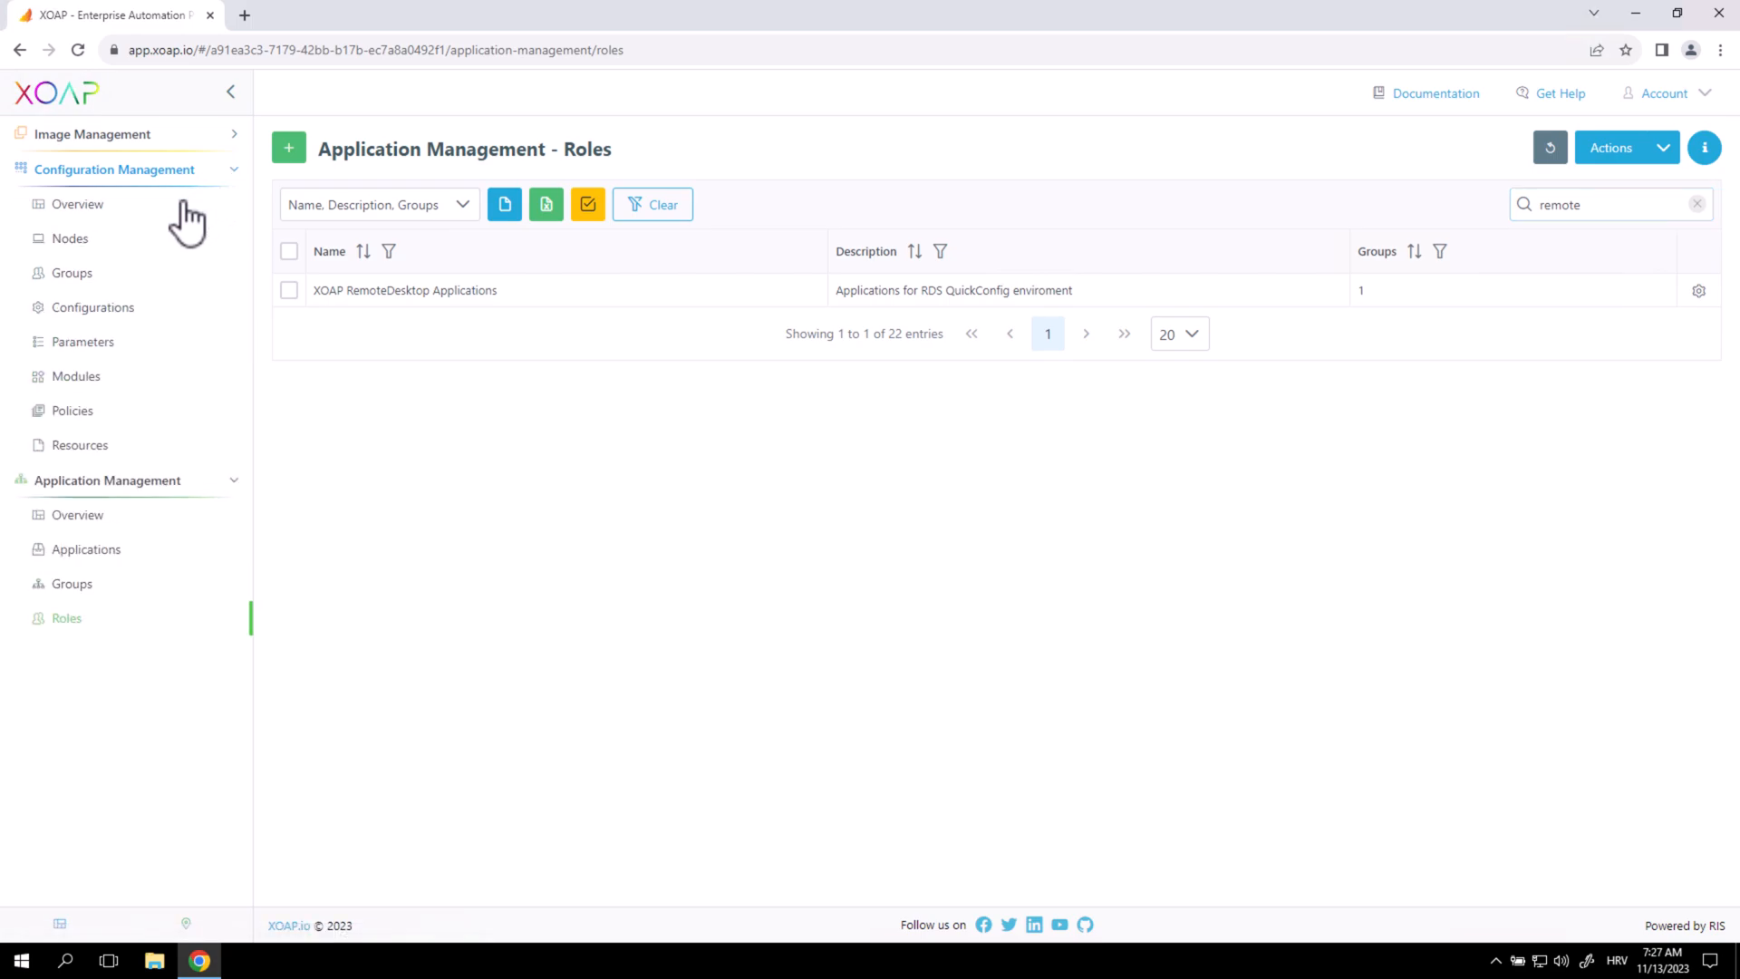
pyautogui.click(104, 239)
pyautogui.moveTo(392, 300); pyautogui.dragTo(300, 301)
pyautogui.click(417, 557)
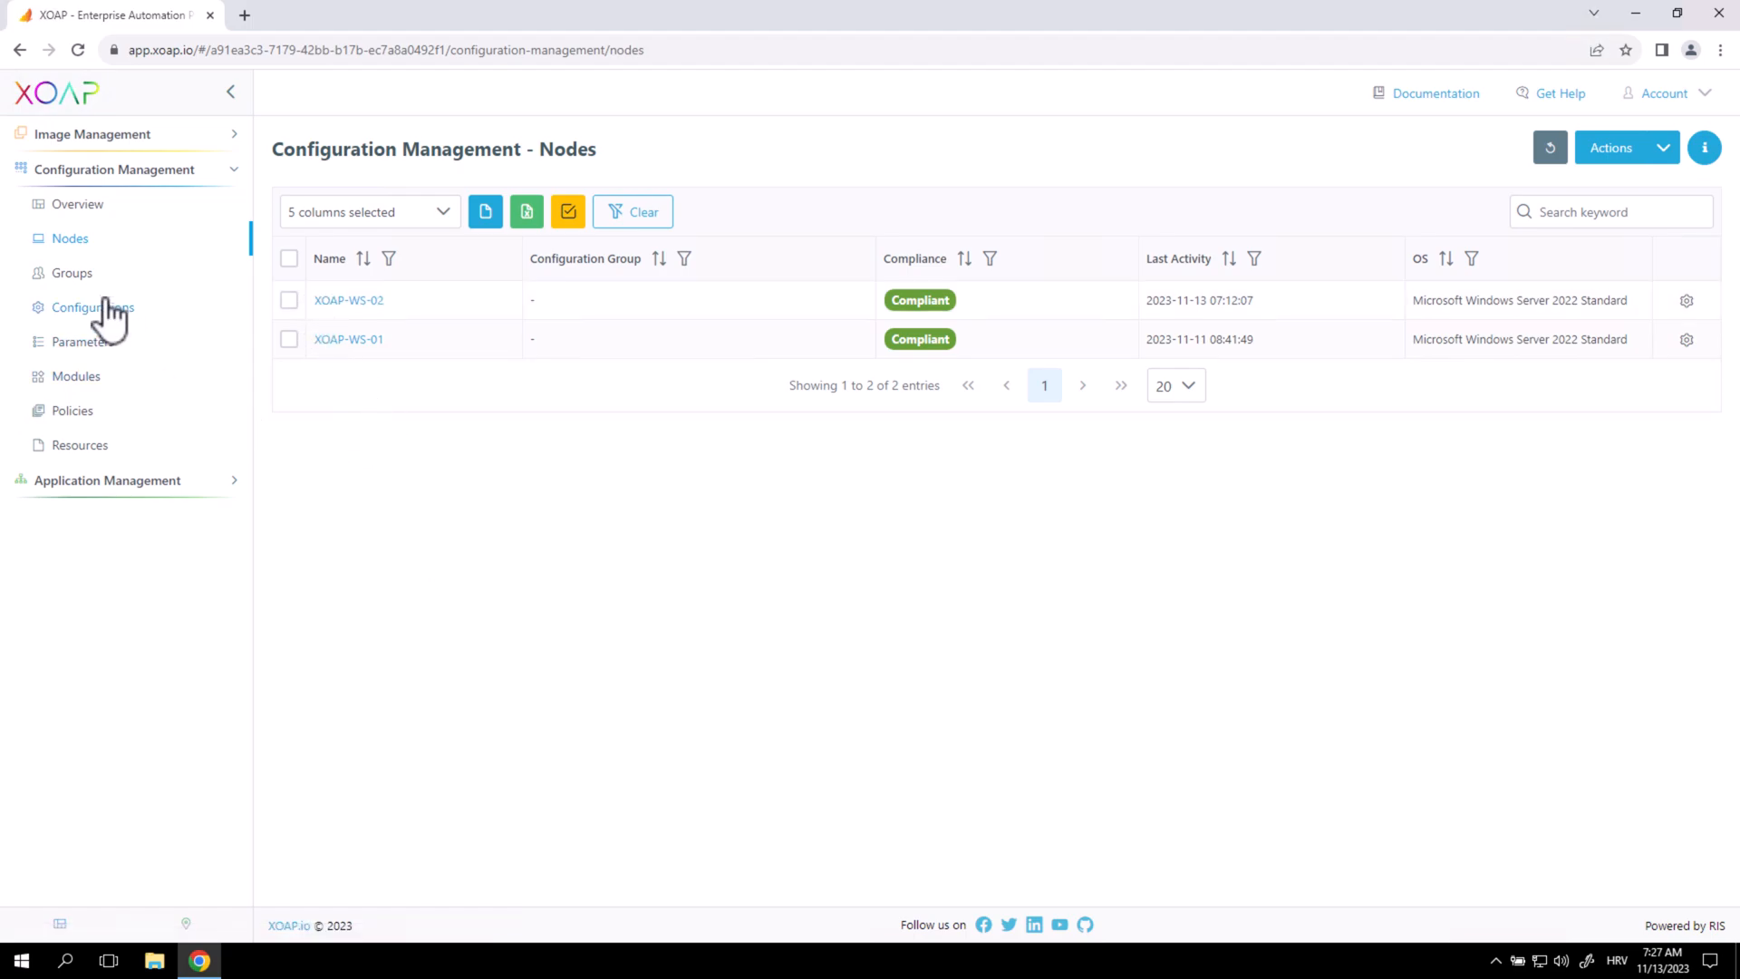
# Start a new configuration group named XOAP_SessionHost.
pyautogui.click(138, 275)
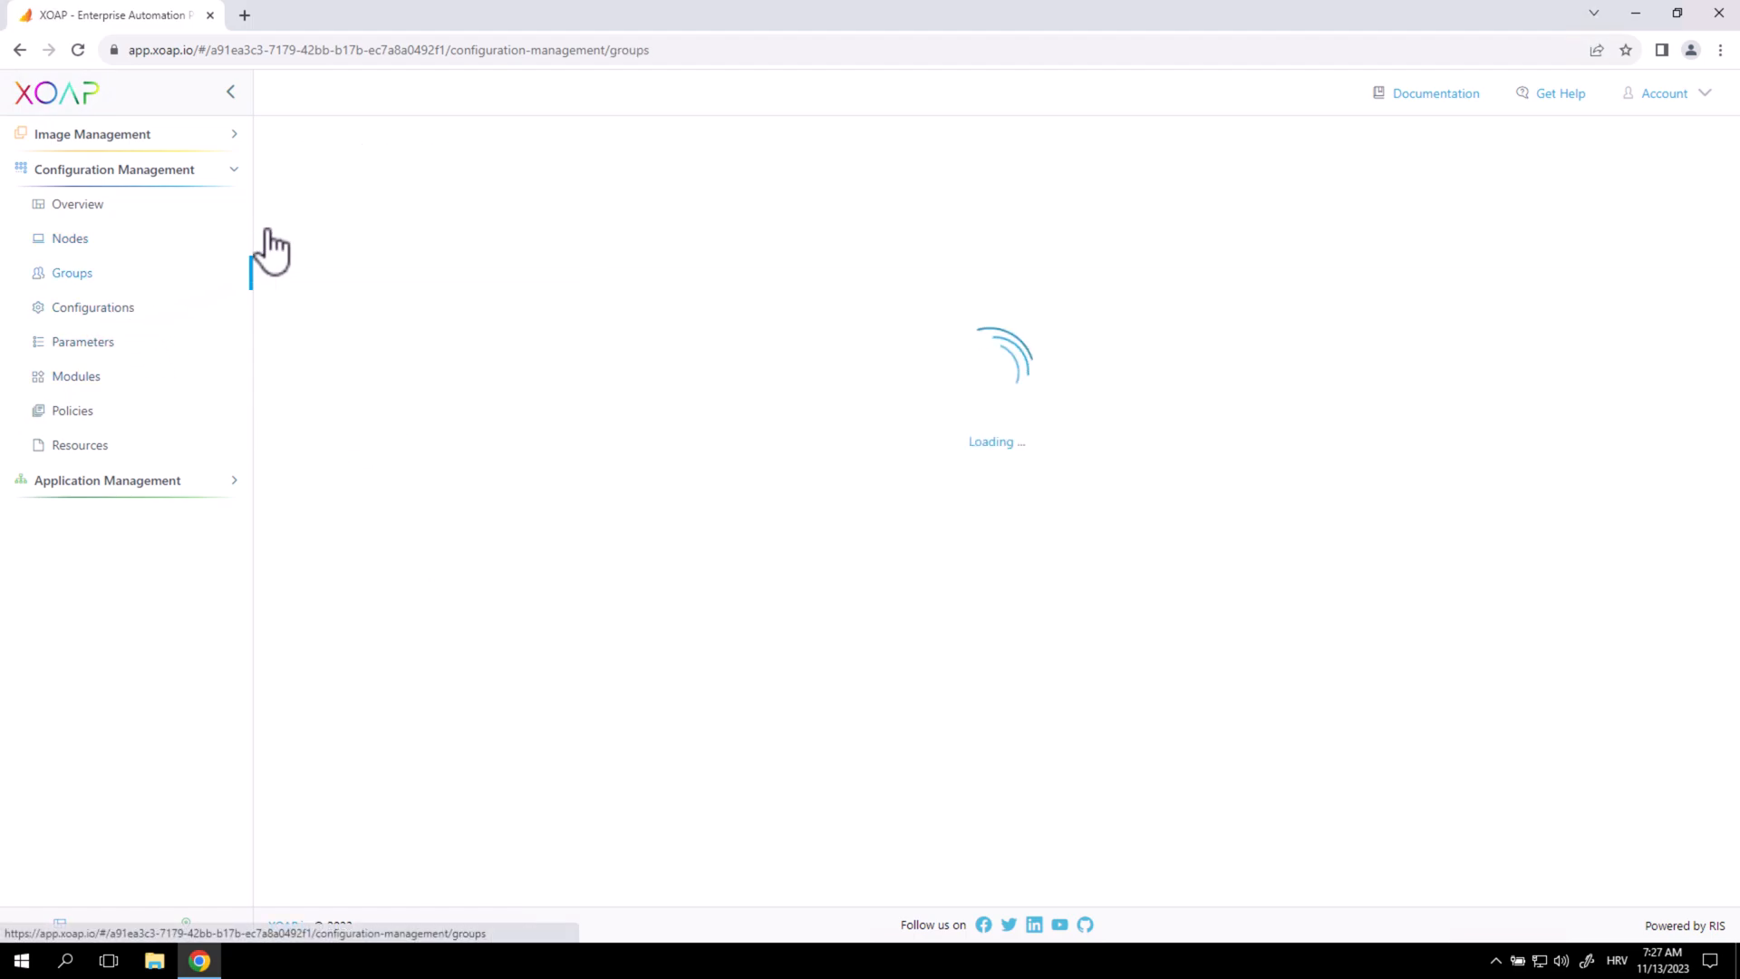
pyautogui.click(289, 150)
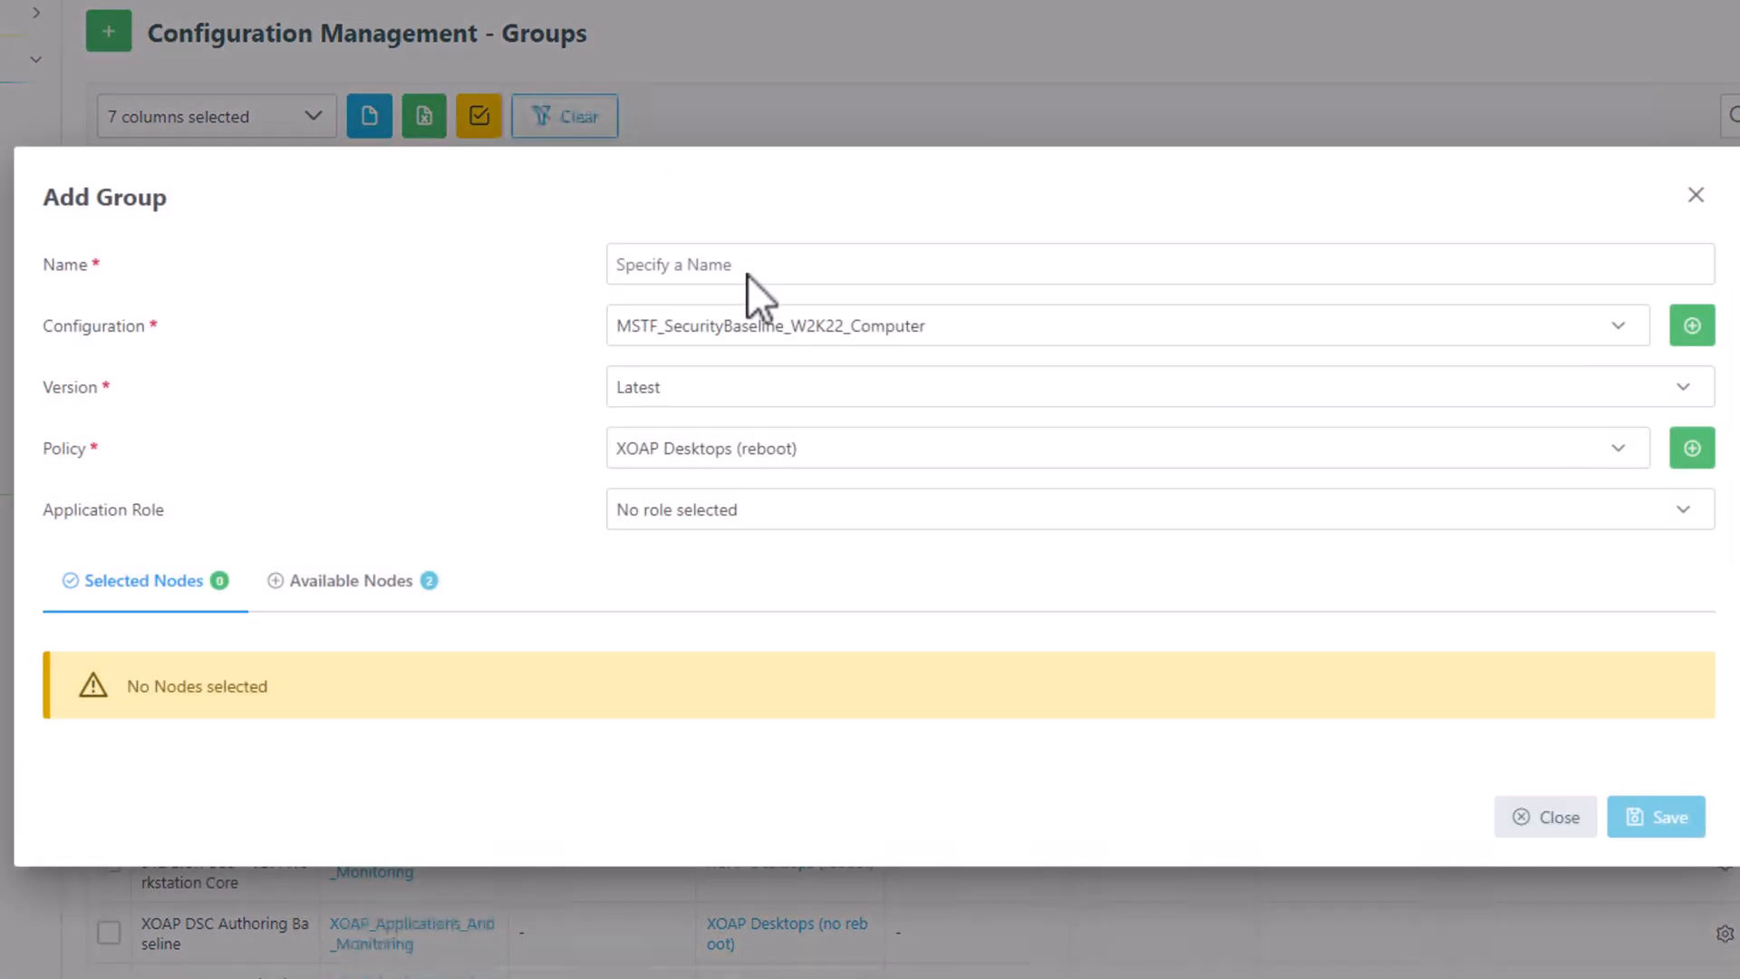
pyautogui.click(747, 269)
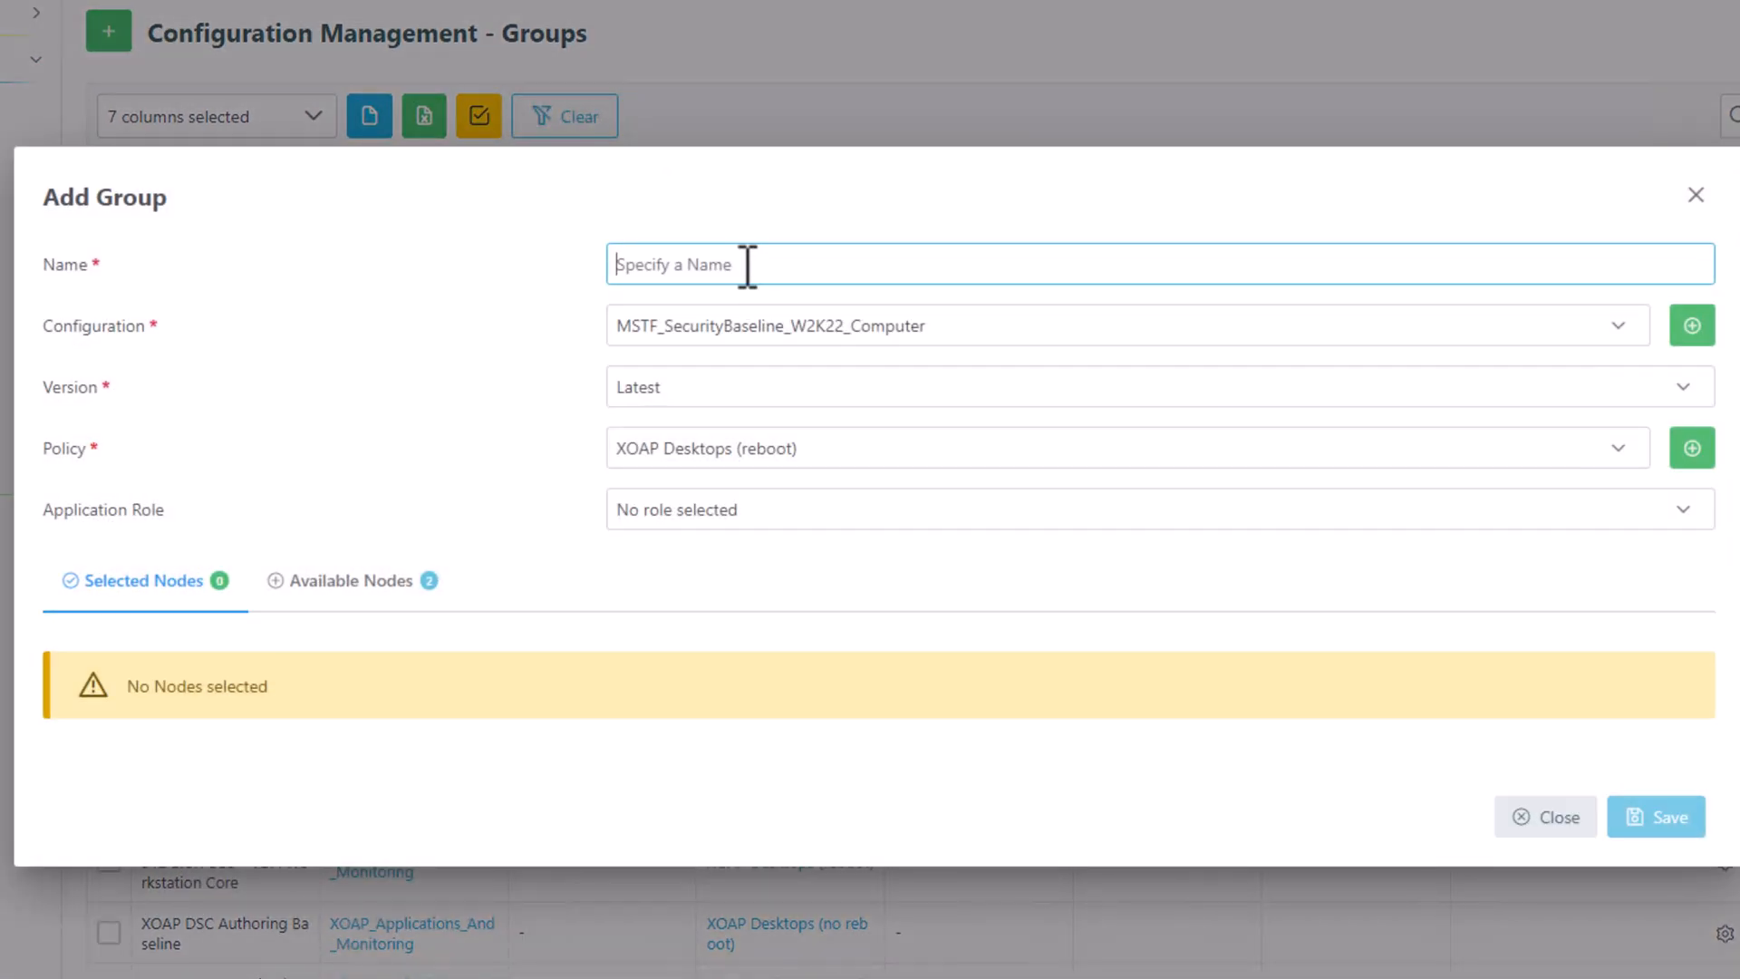
pyautogui.write('XOAP_')
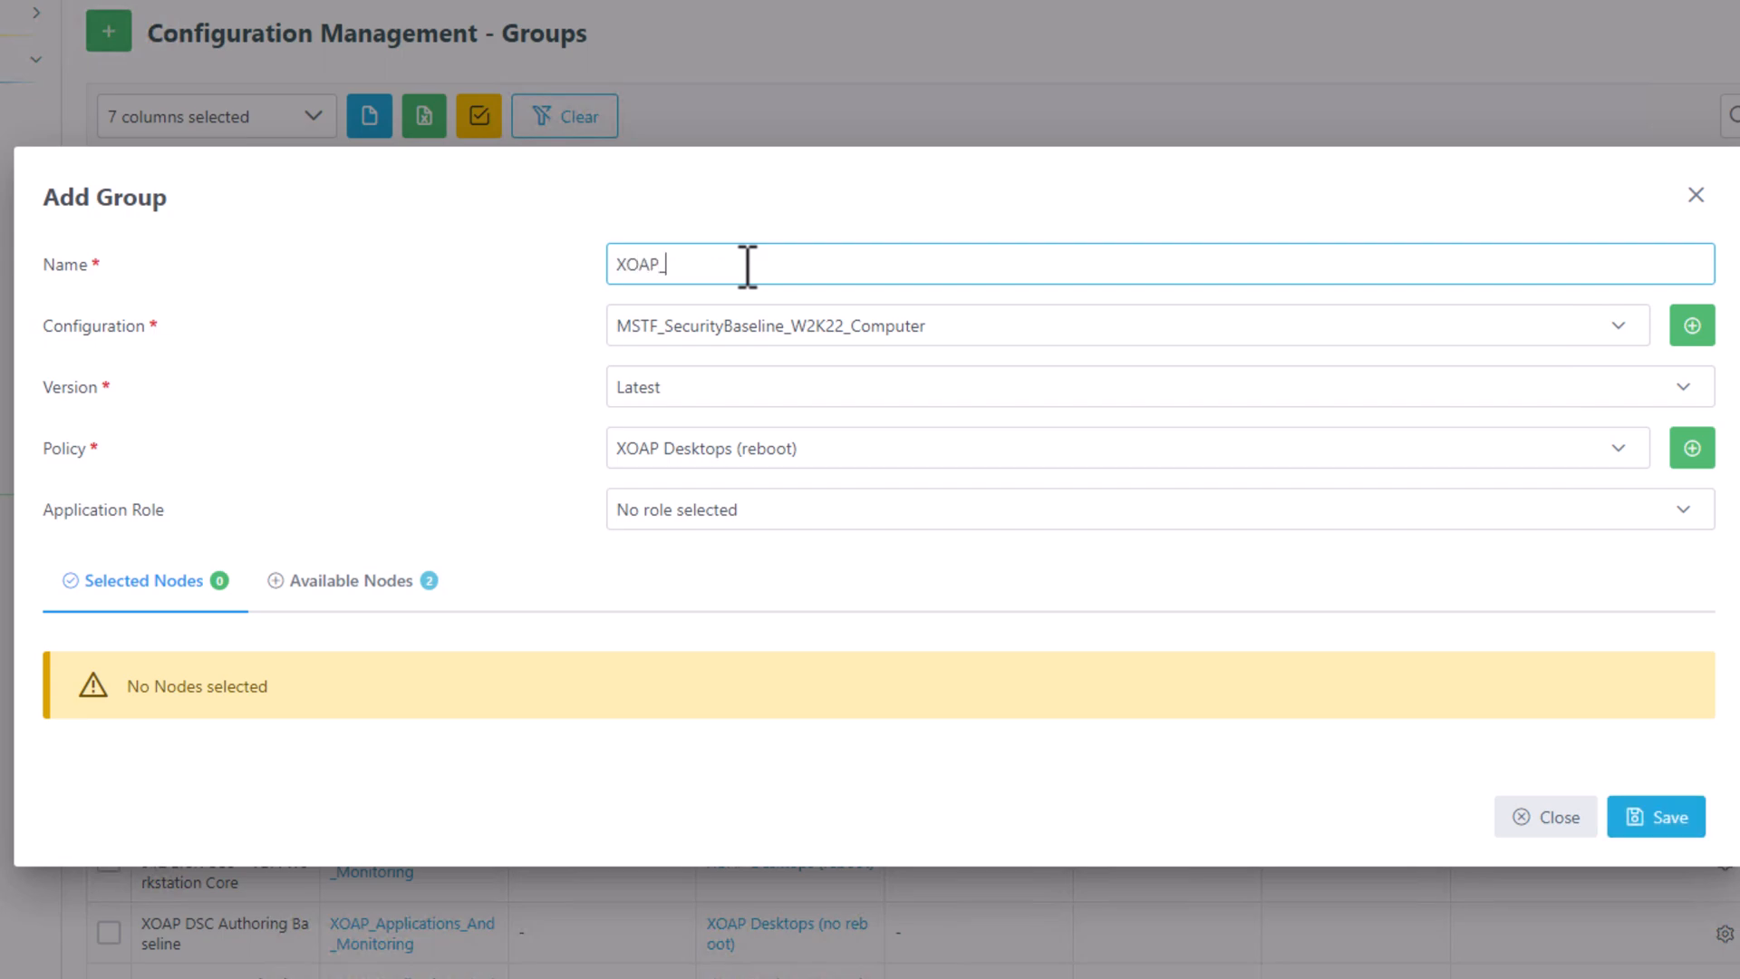
pyautogui.write('SessionHost')
# Assign configuration XOAP_Applications_And_Monitoring at version 0.1.0 to the group.
pyautogui.click(835, 336)
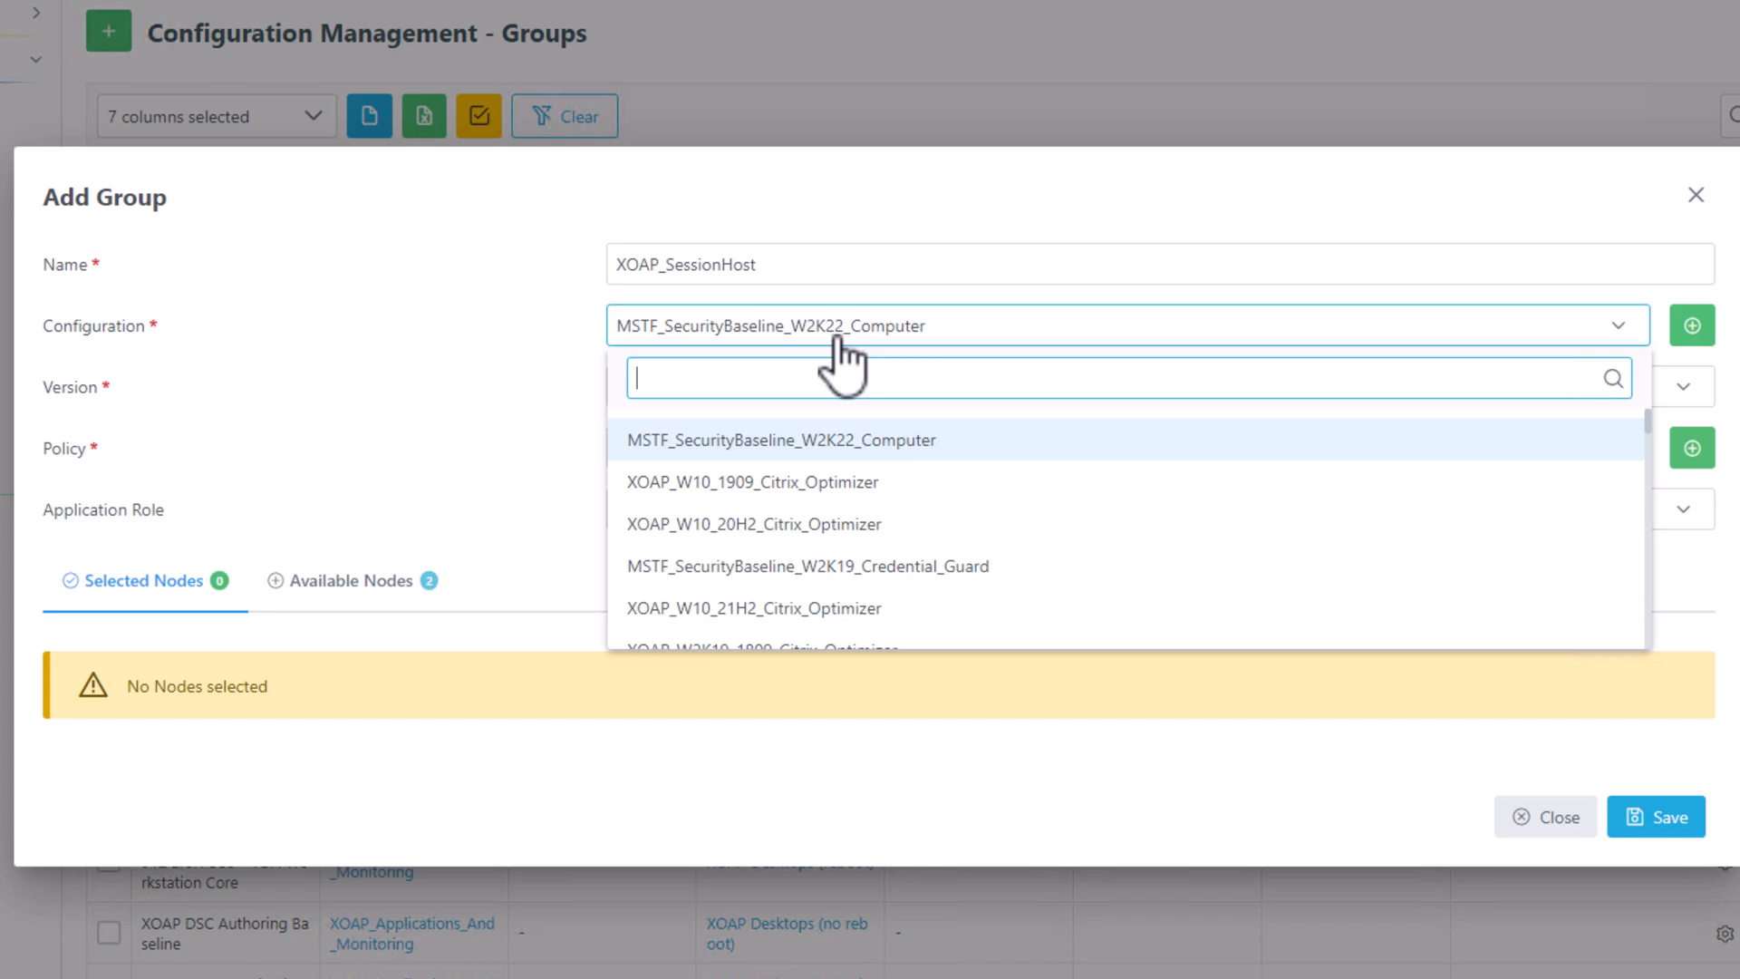
pyautogui.write('moni')
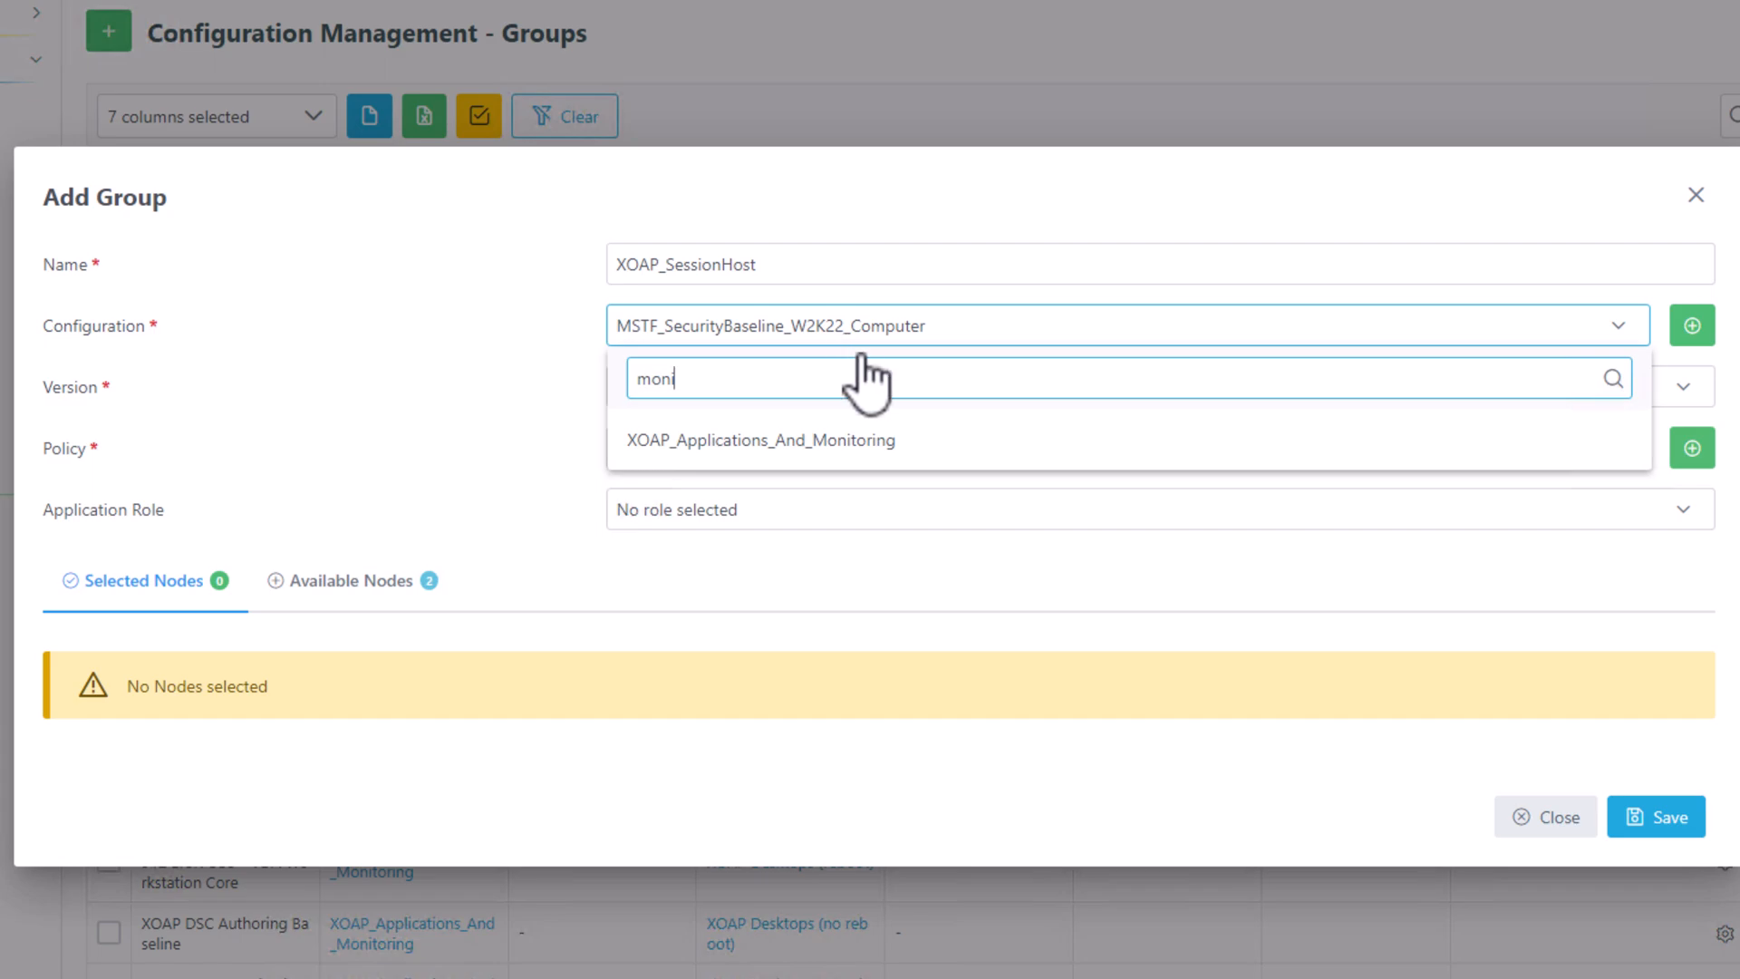
pyautogui.click(839, 440)
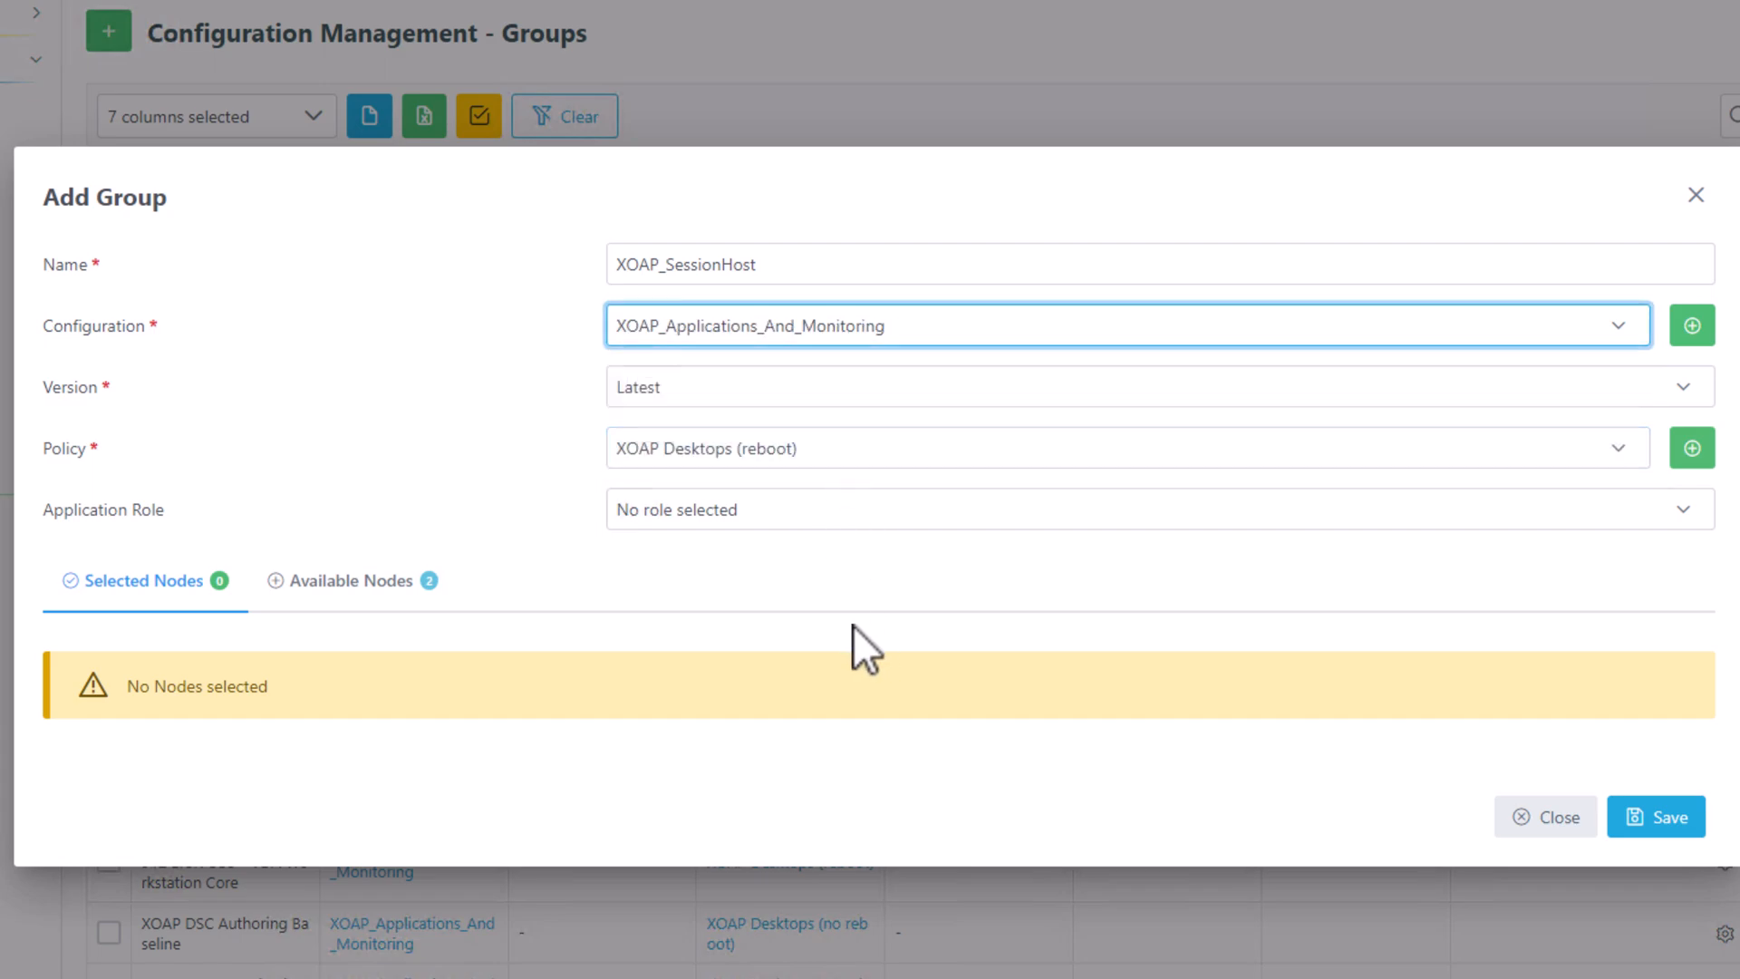
pyautogui.click(732, 391)
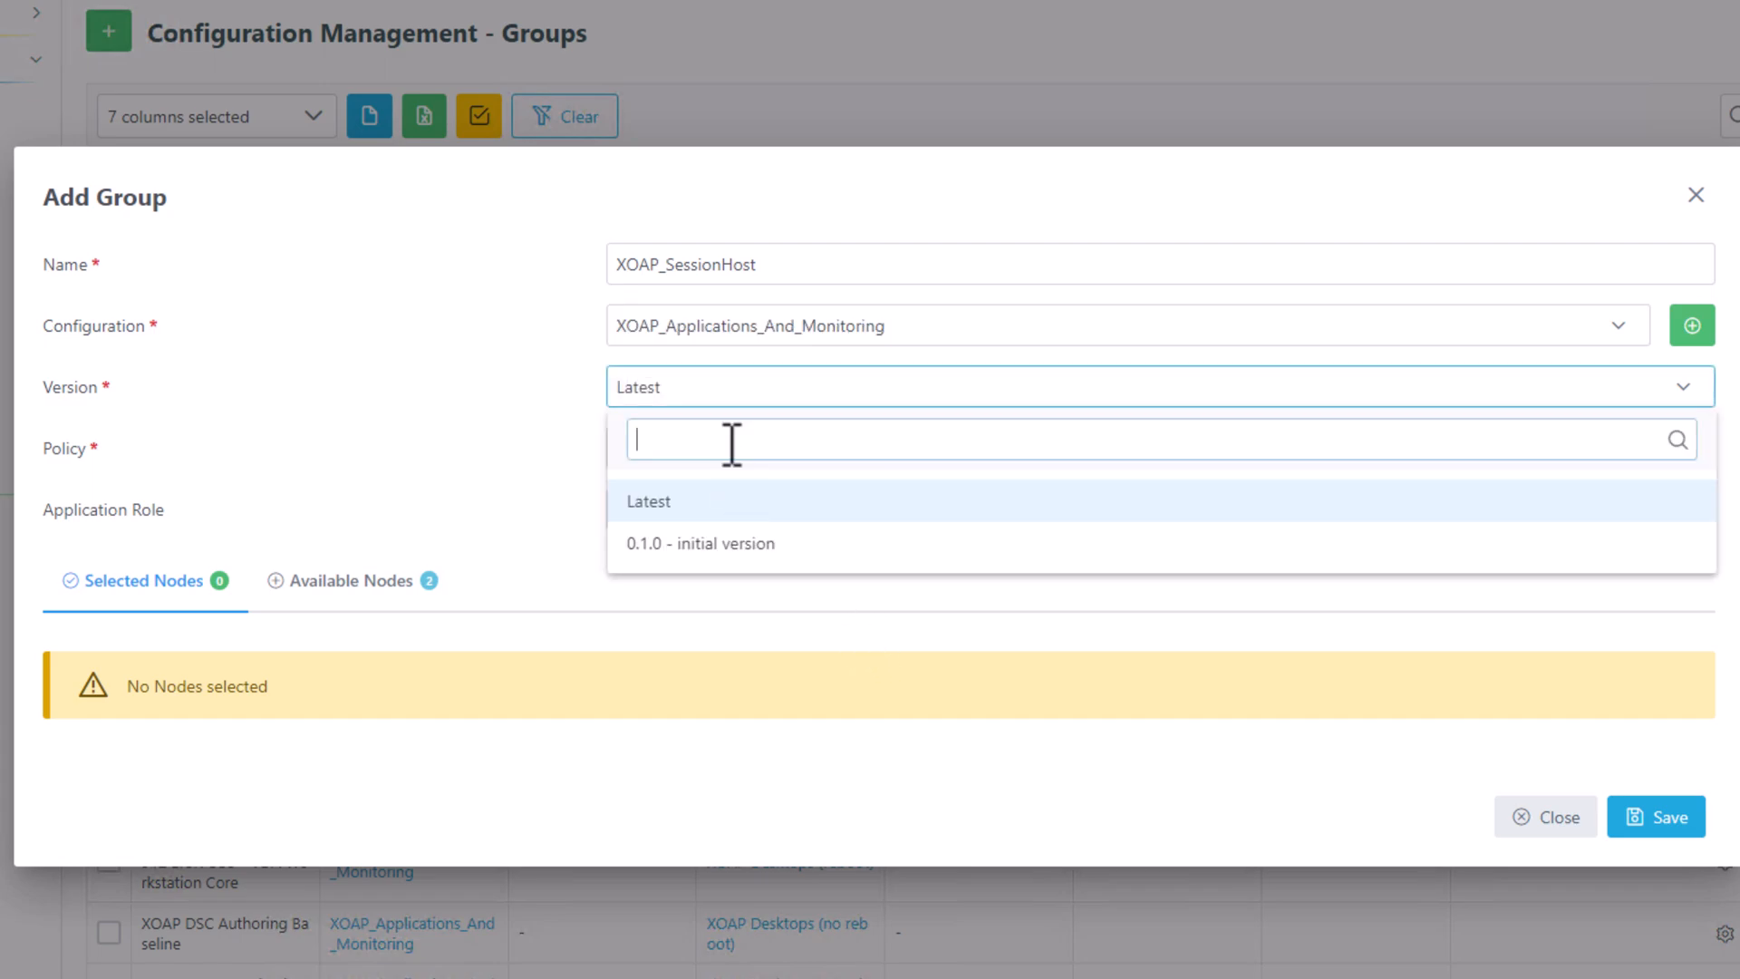
pyautogui.click(710, 548)
# Set the group's policy to XOAP Server (reboot) and role to XOAP RemoteDesktop Applications.
pyautogui.click(816, 453)
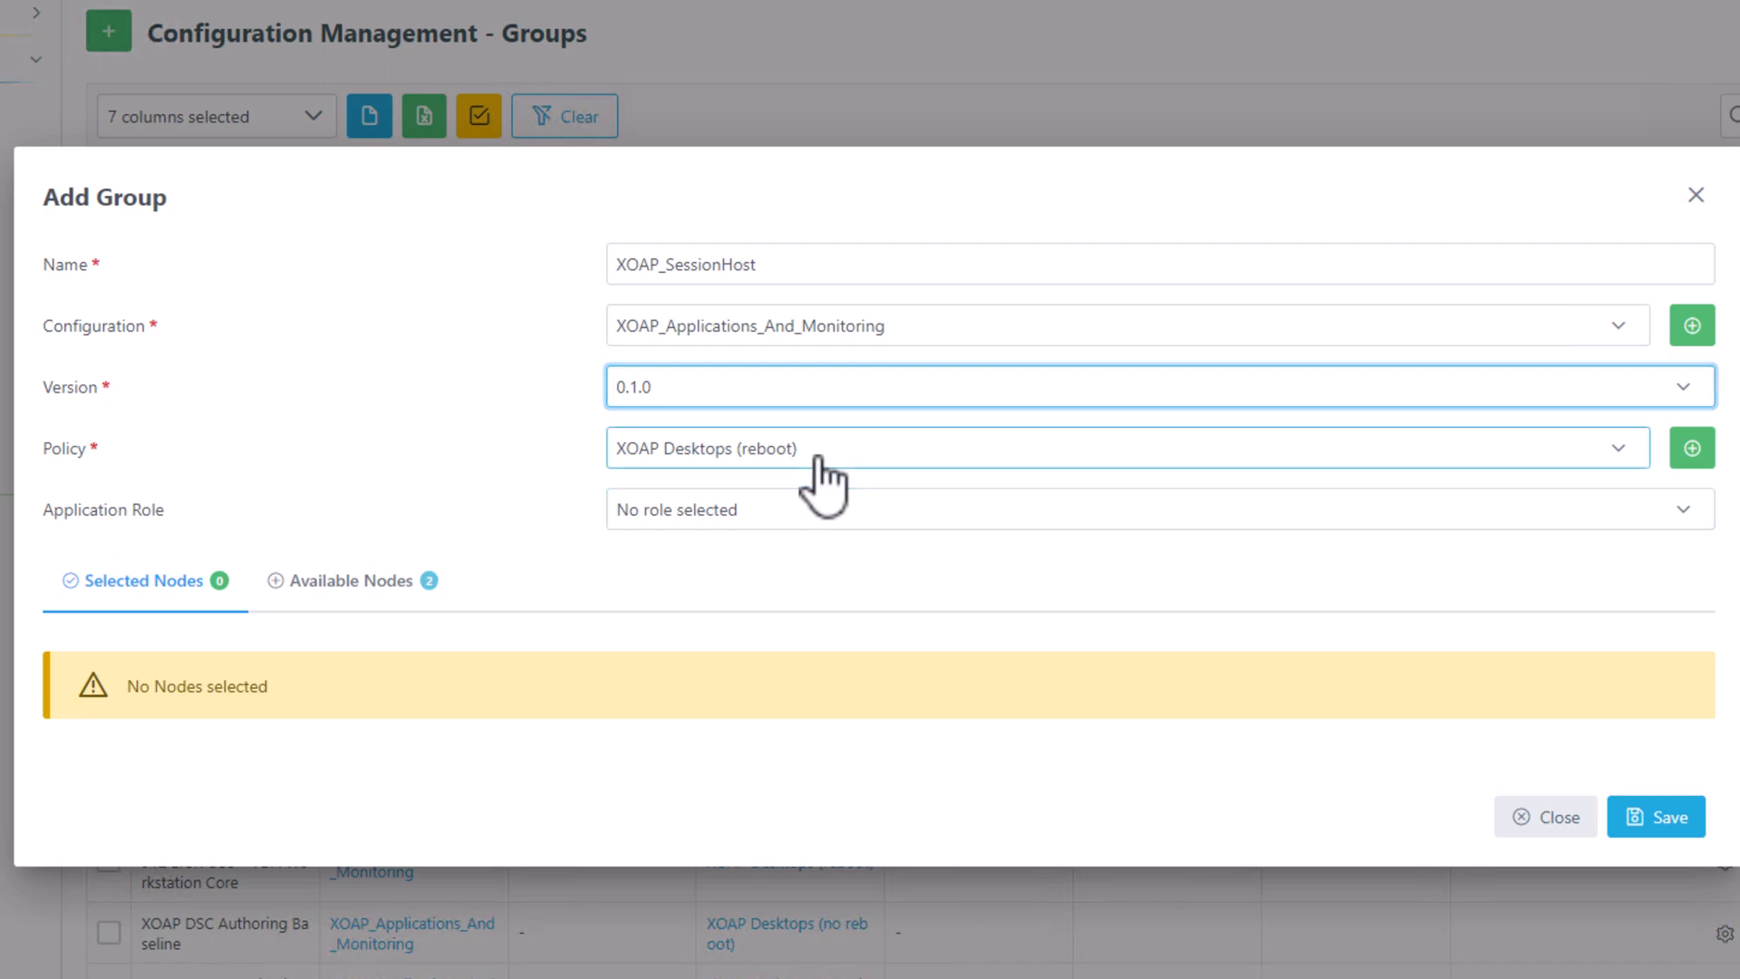
pyautogui.click(874, 647)
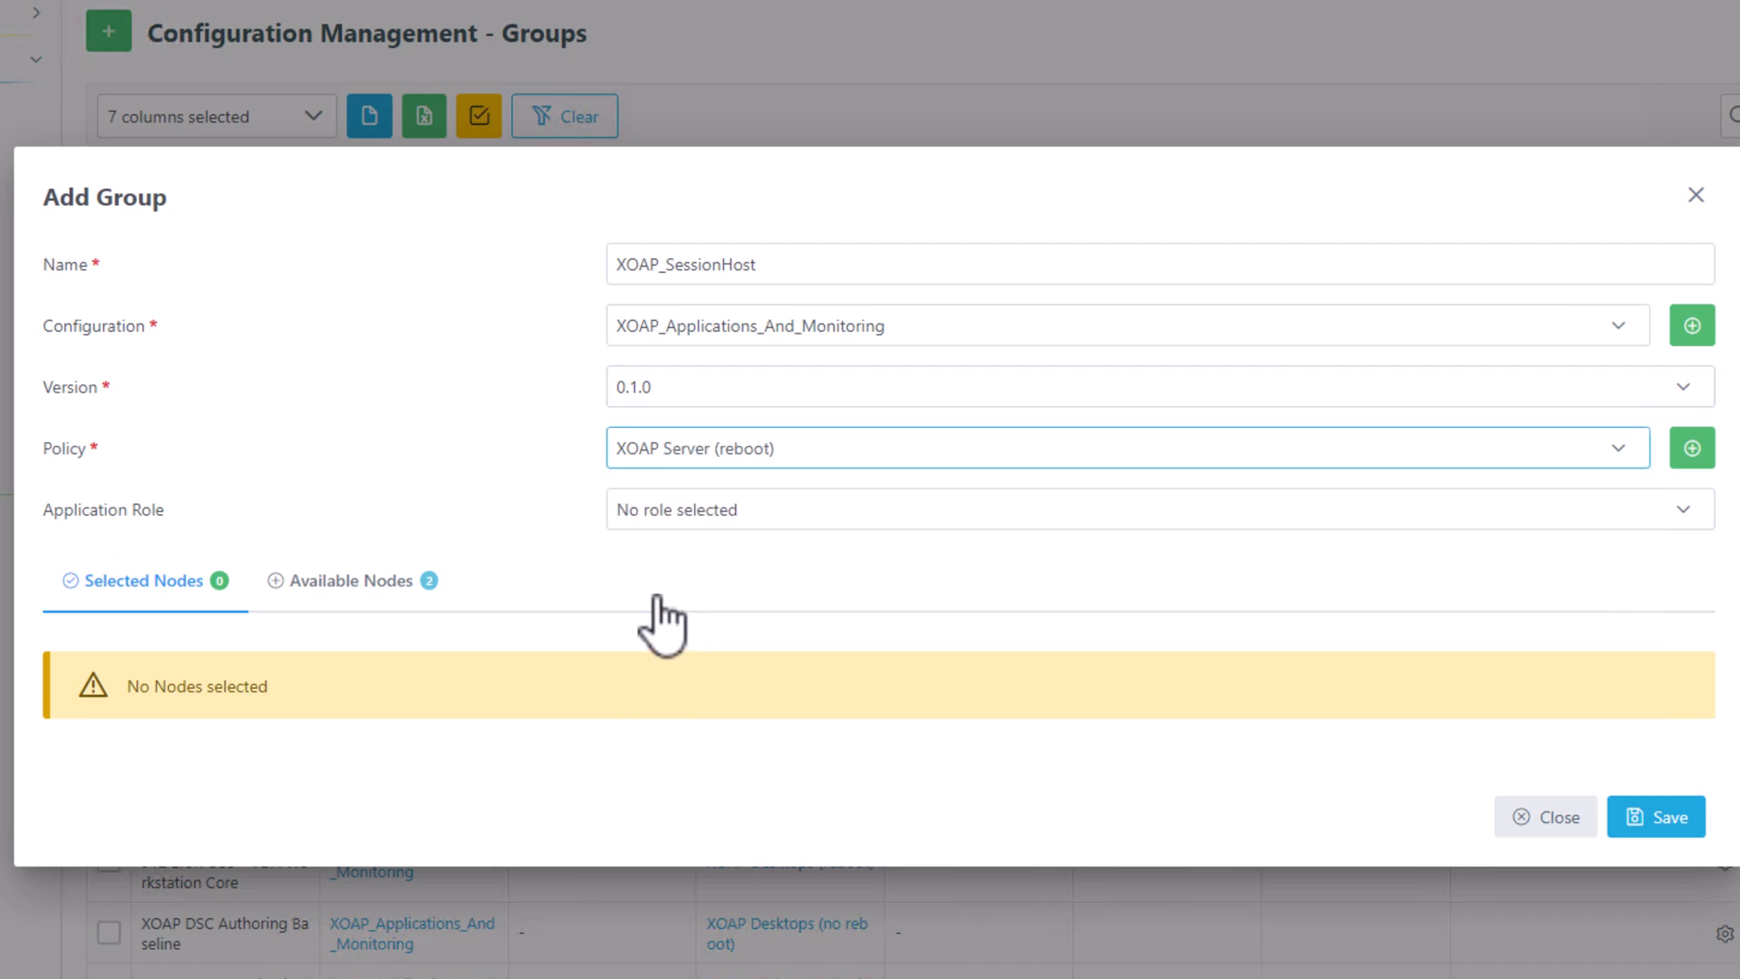
pyautogui.click(776, 536)
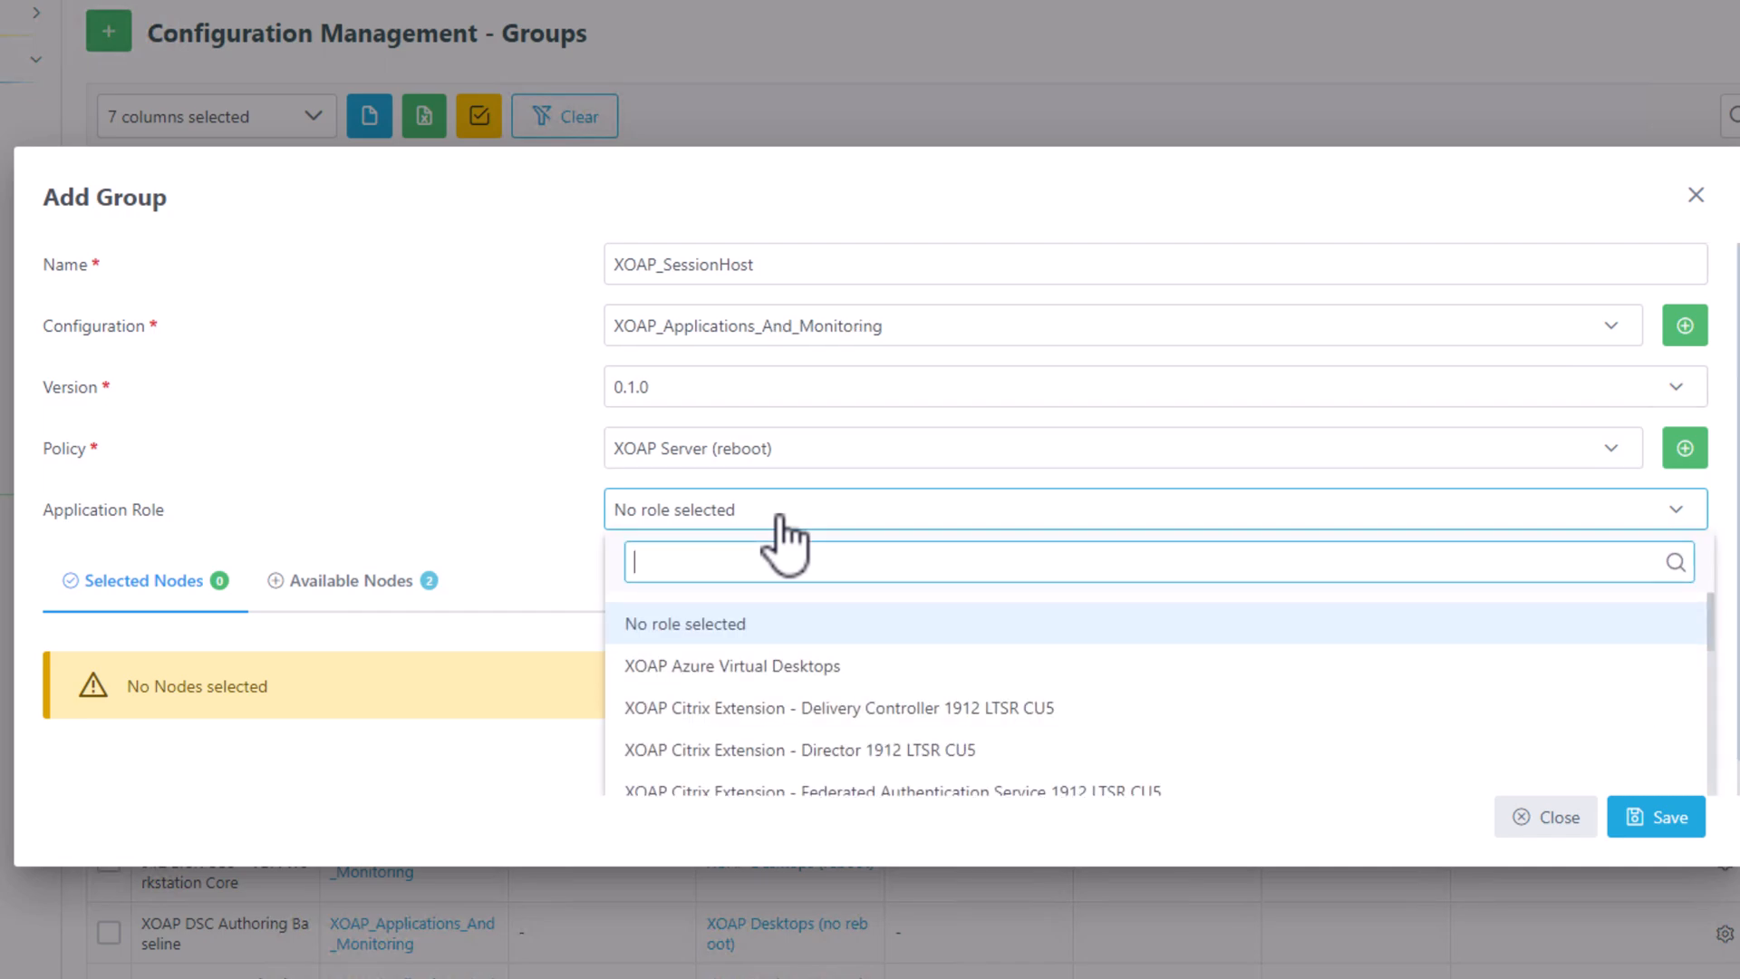
pyautogui.write('remo')
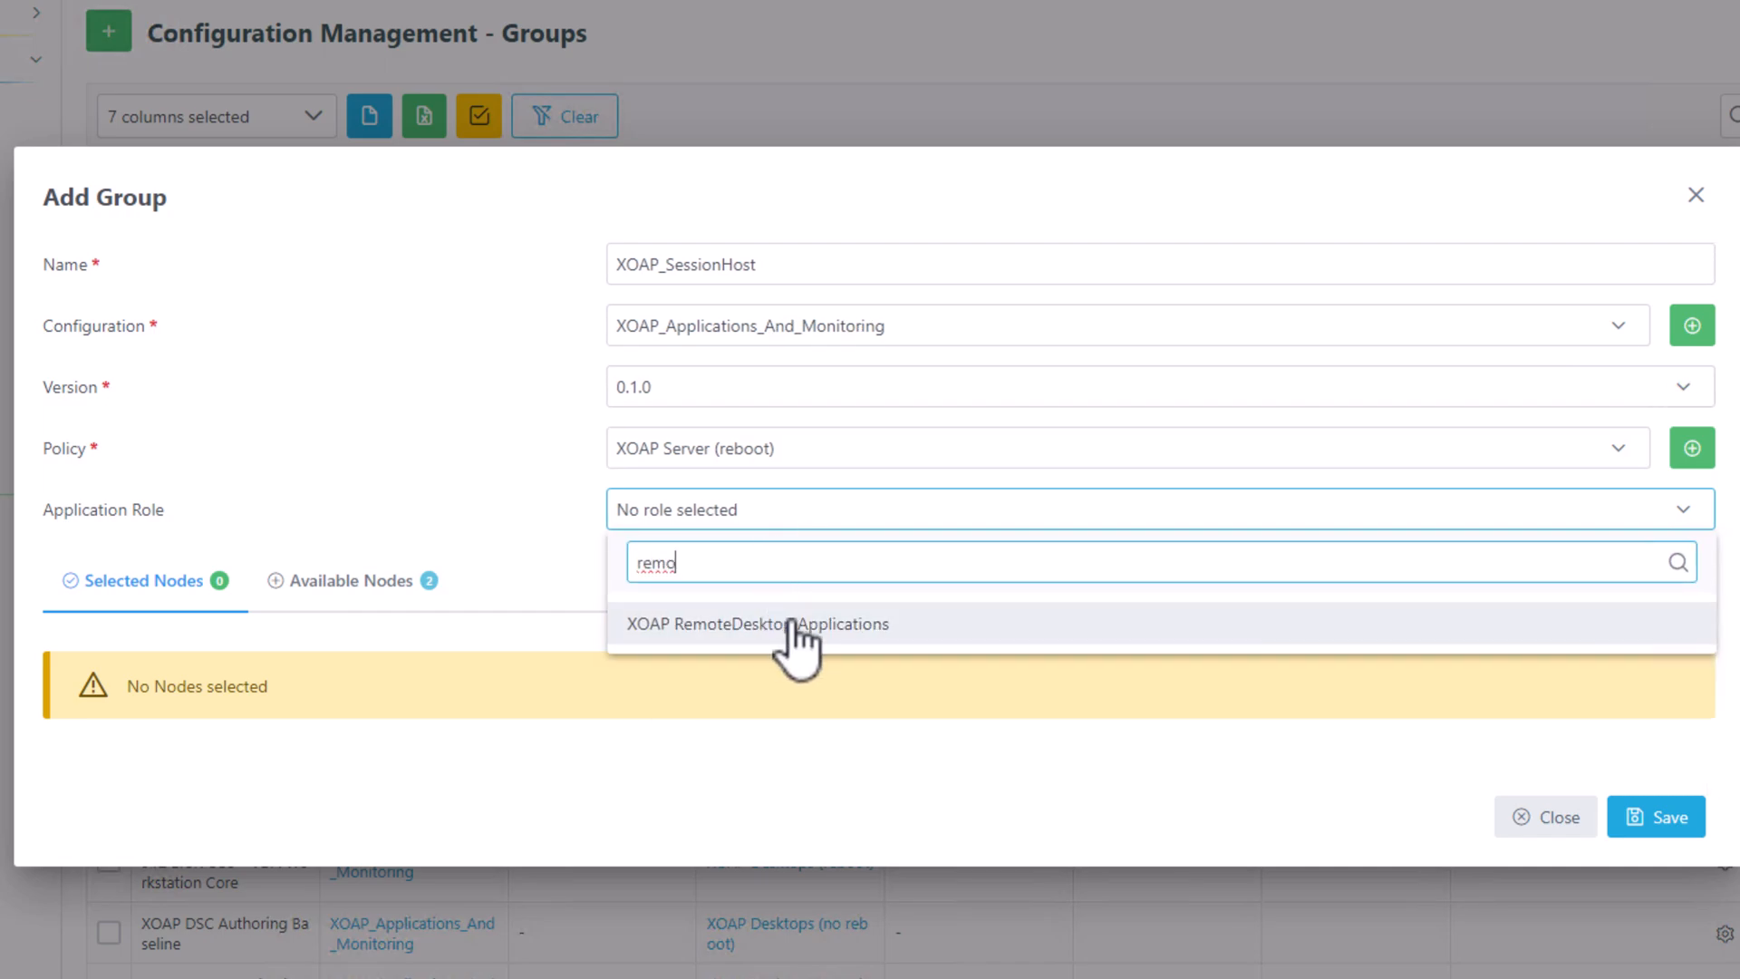
pyautogui.click(796, 626)
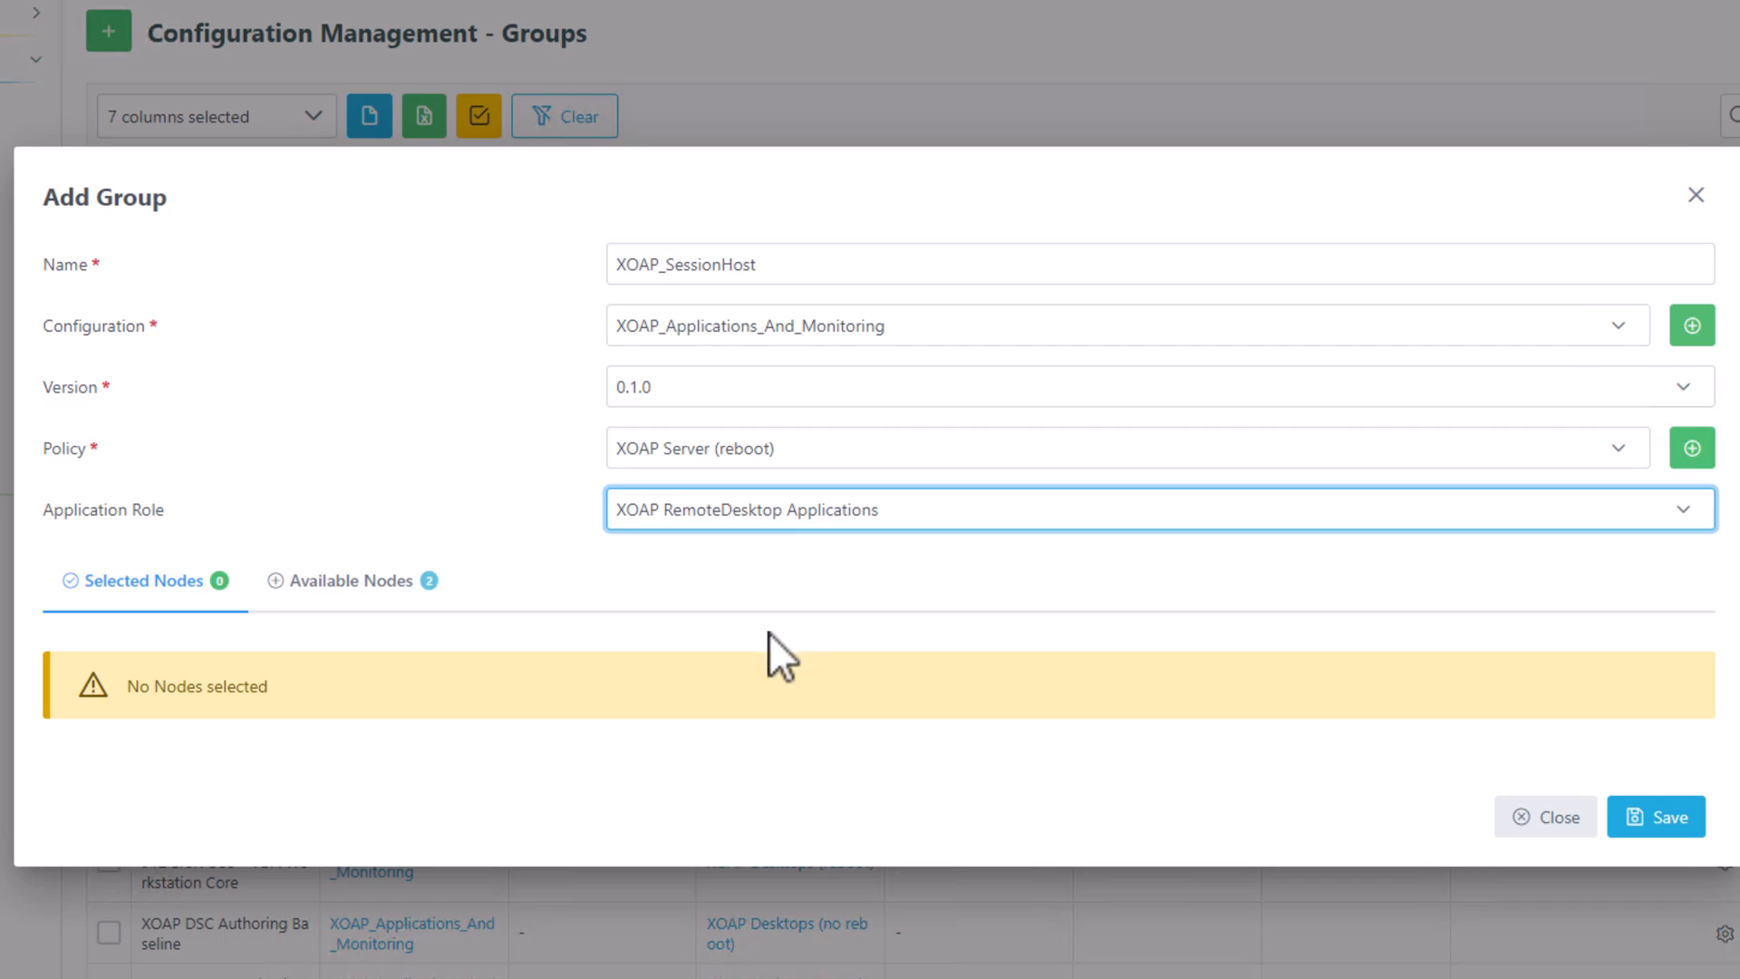
# Add XOAP-WS-02 to the XOAP_SessionHost group's selected nodes and save the group.
pyautogui.click(348, 587)
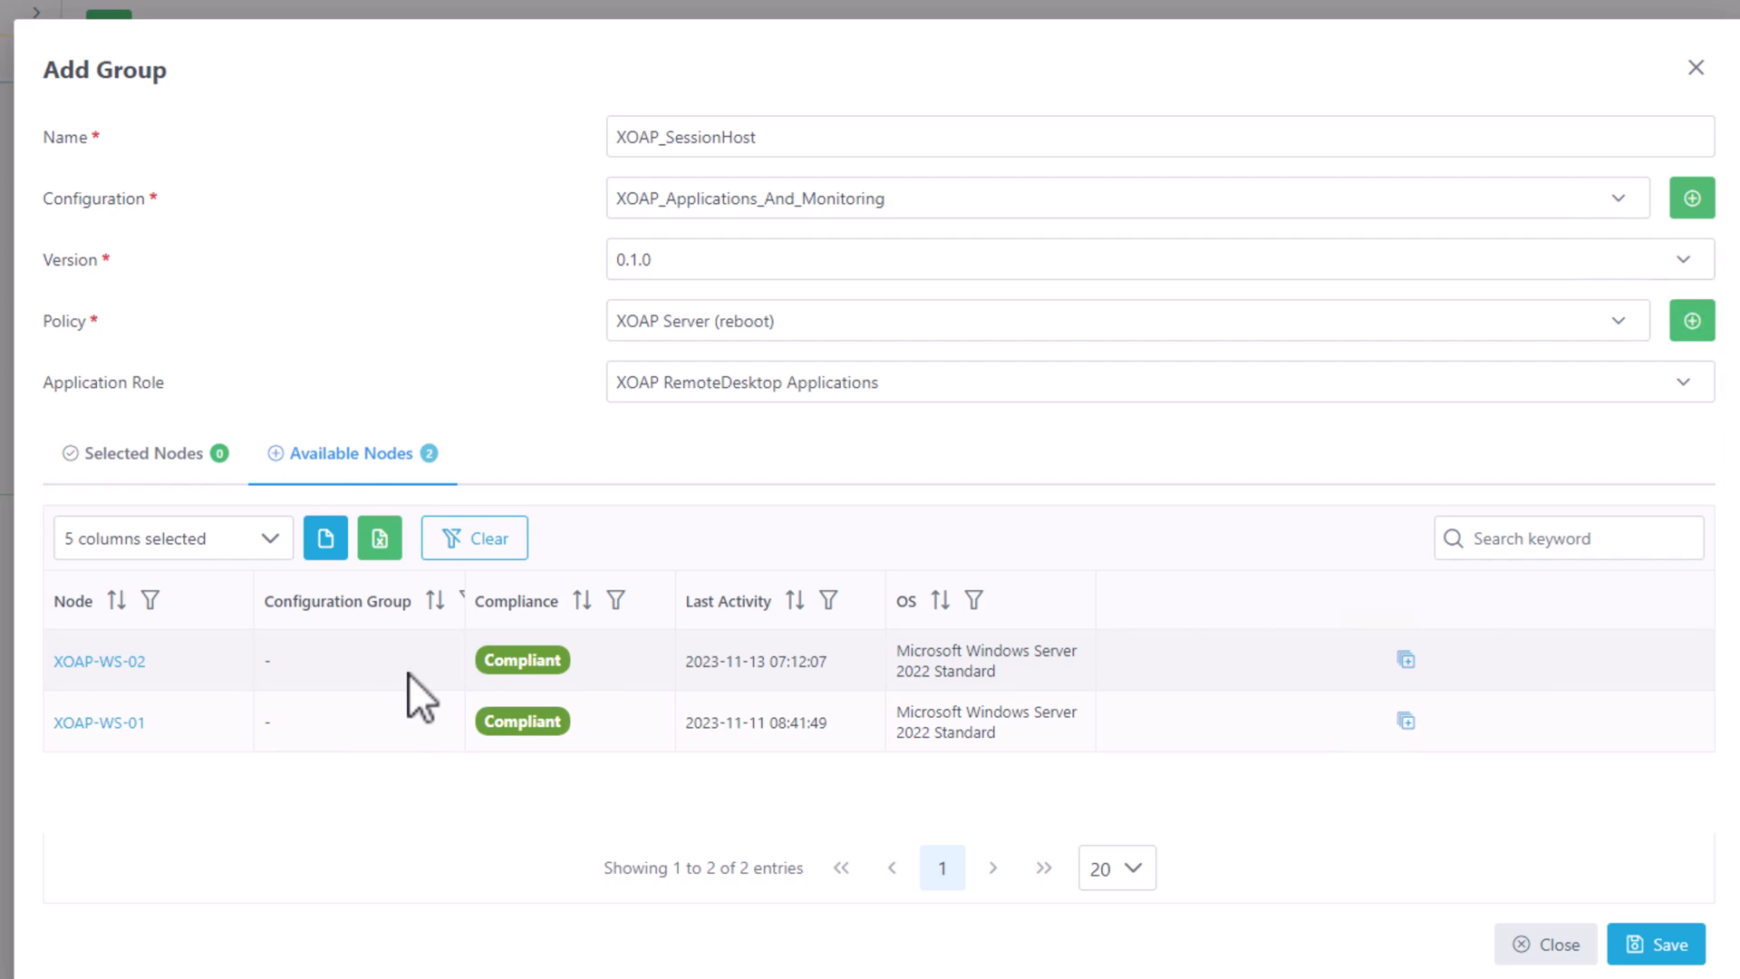
pyautogui.click(1406, 661)
pyautogui.click(173, 462)
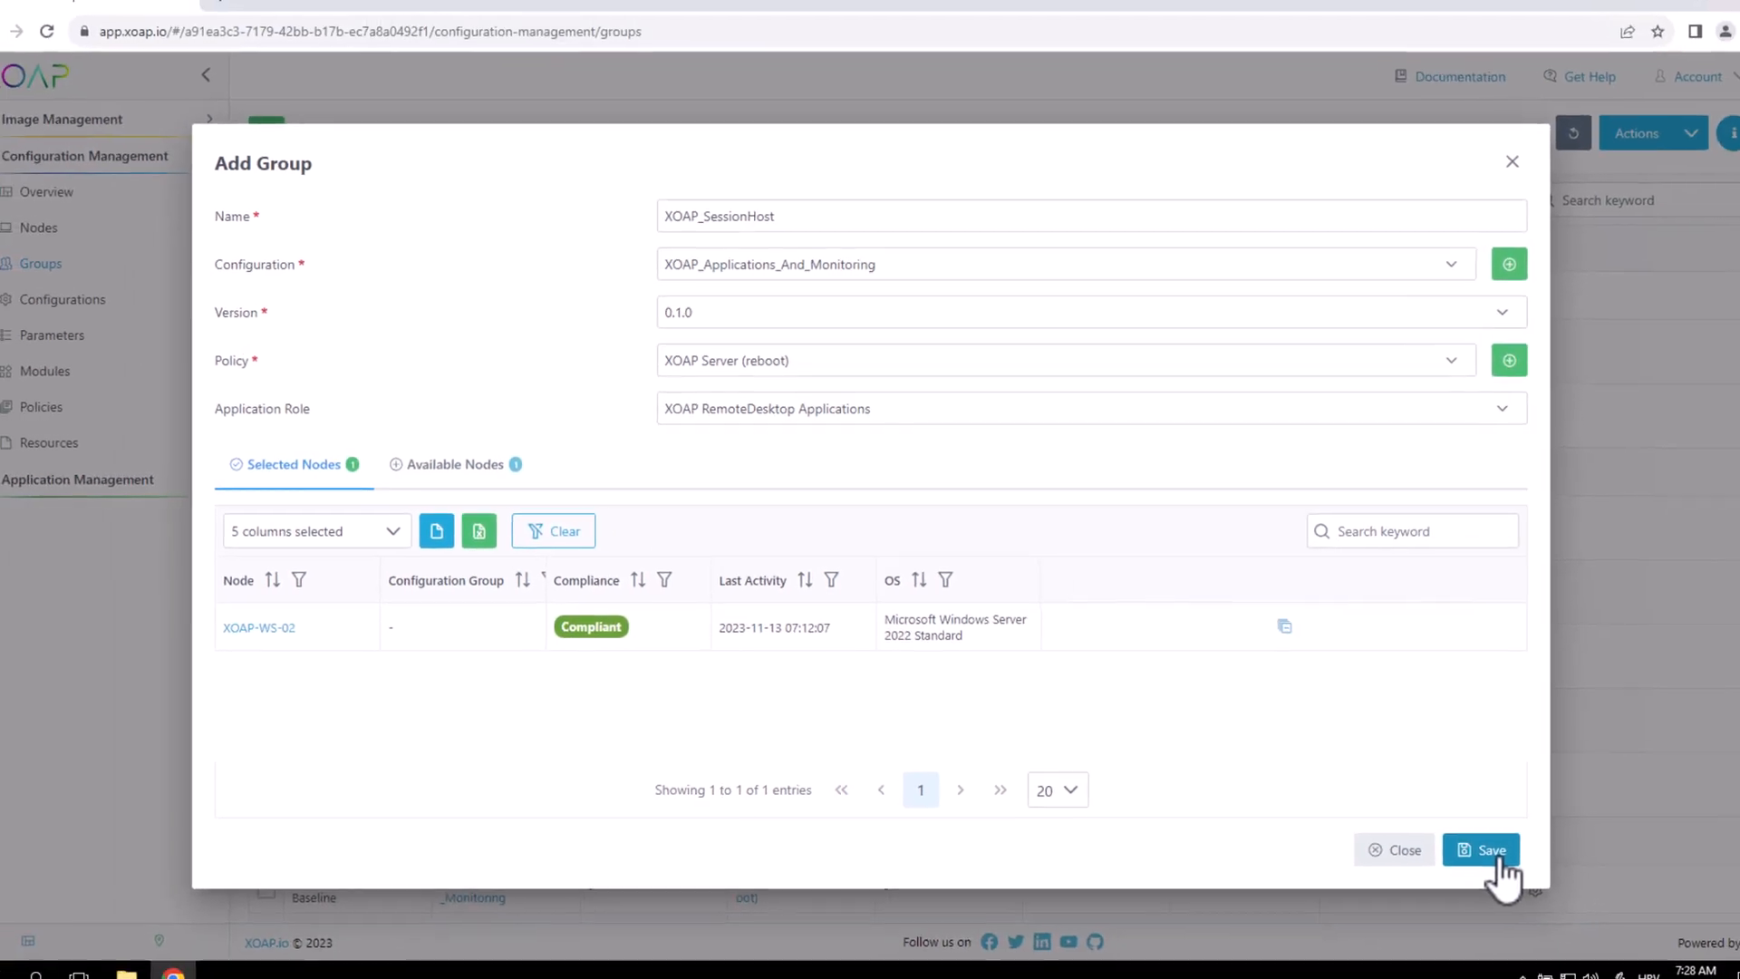
pyautogui.click(1647, 941)
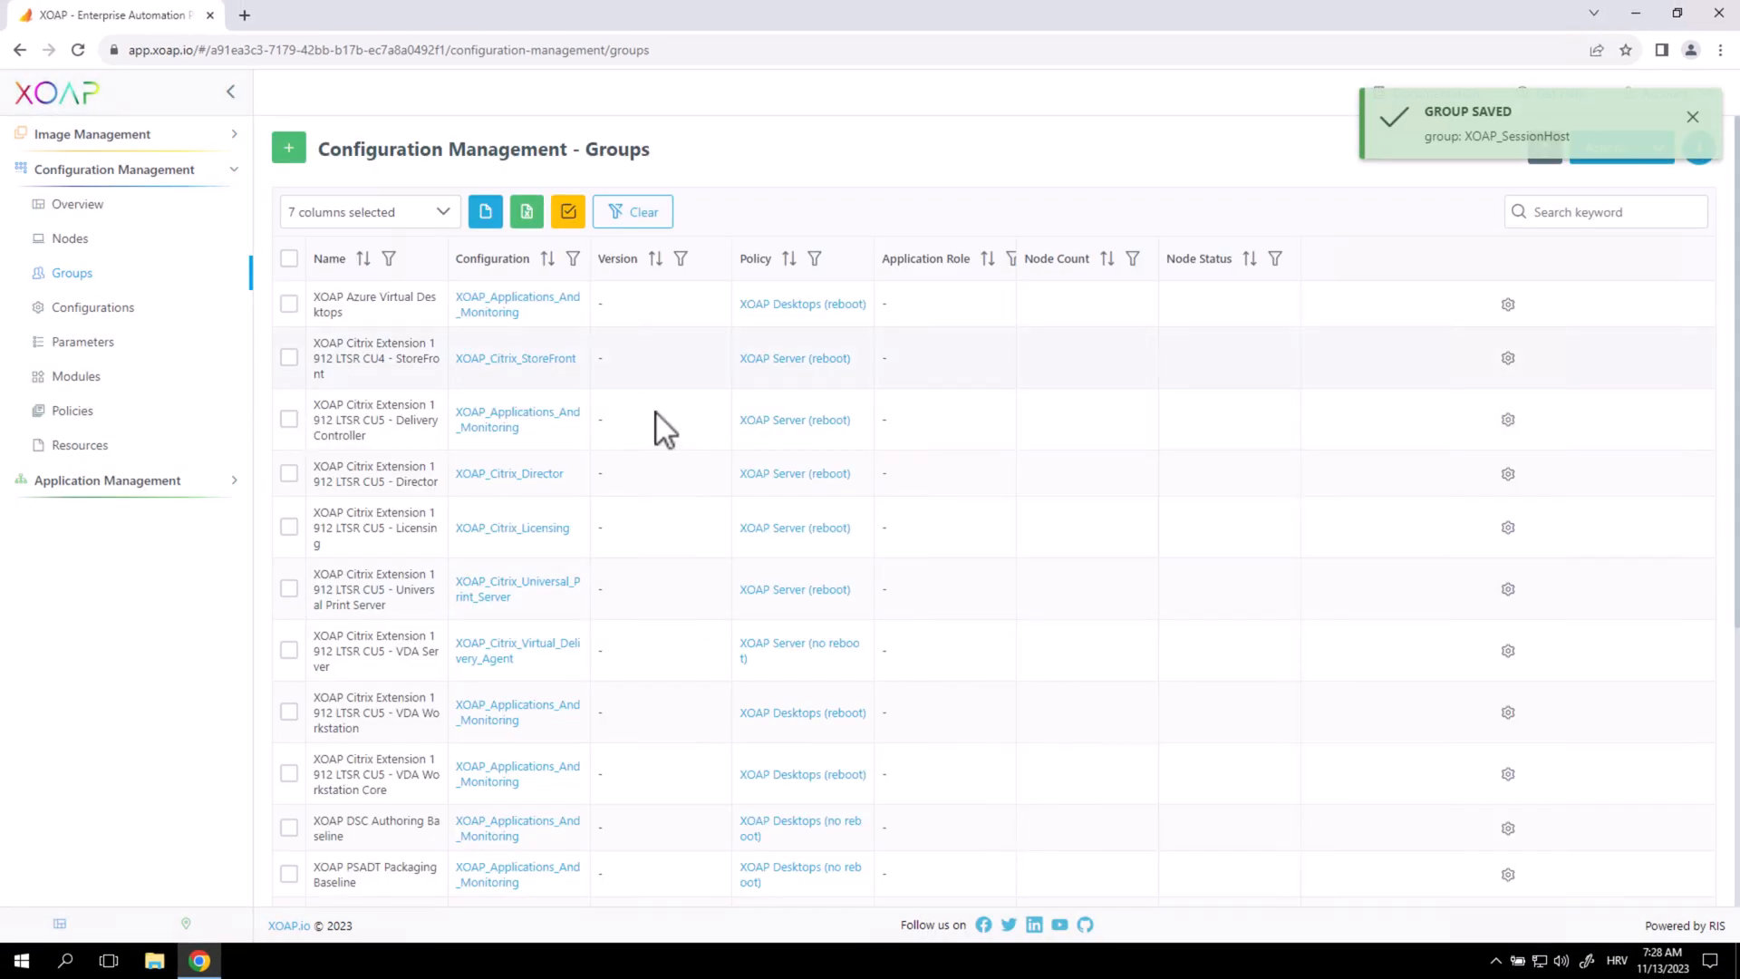
# Search the groups list for 'session', then replace the search with 'remo'.
pyautogui.click(1588, 210)
pyautogui.write('session')
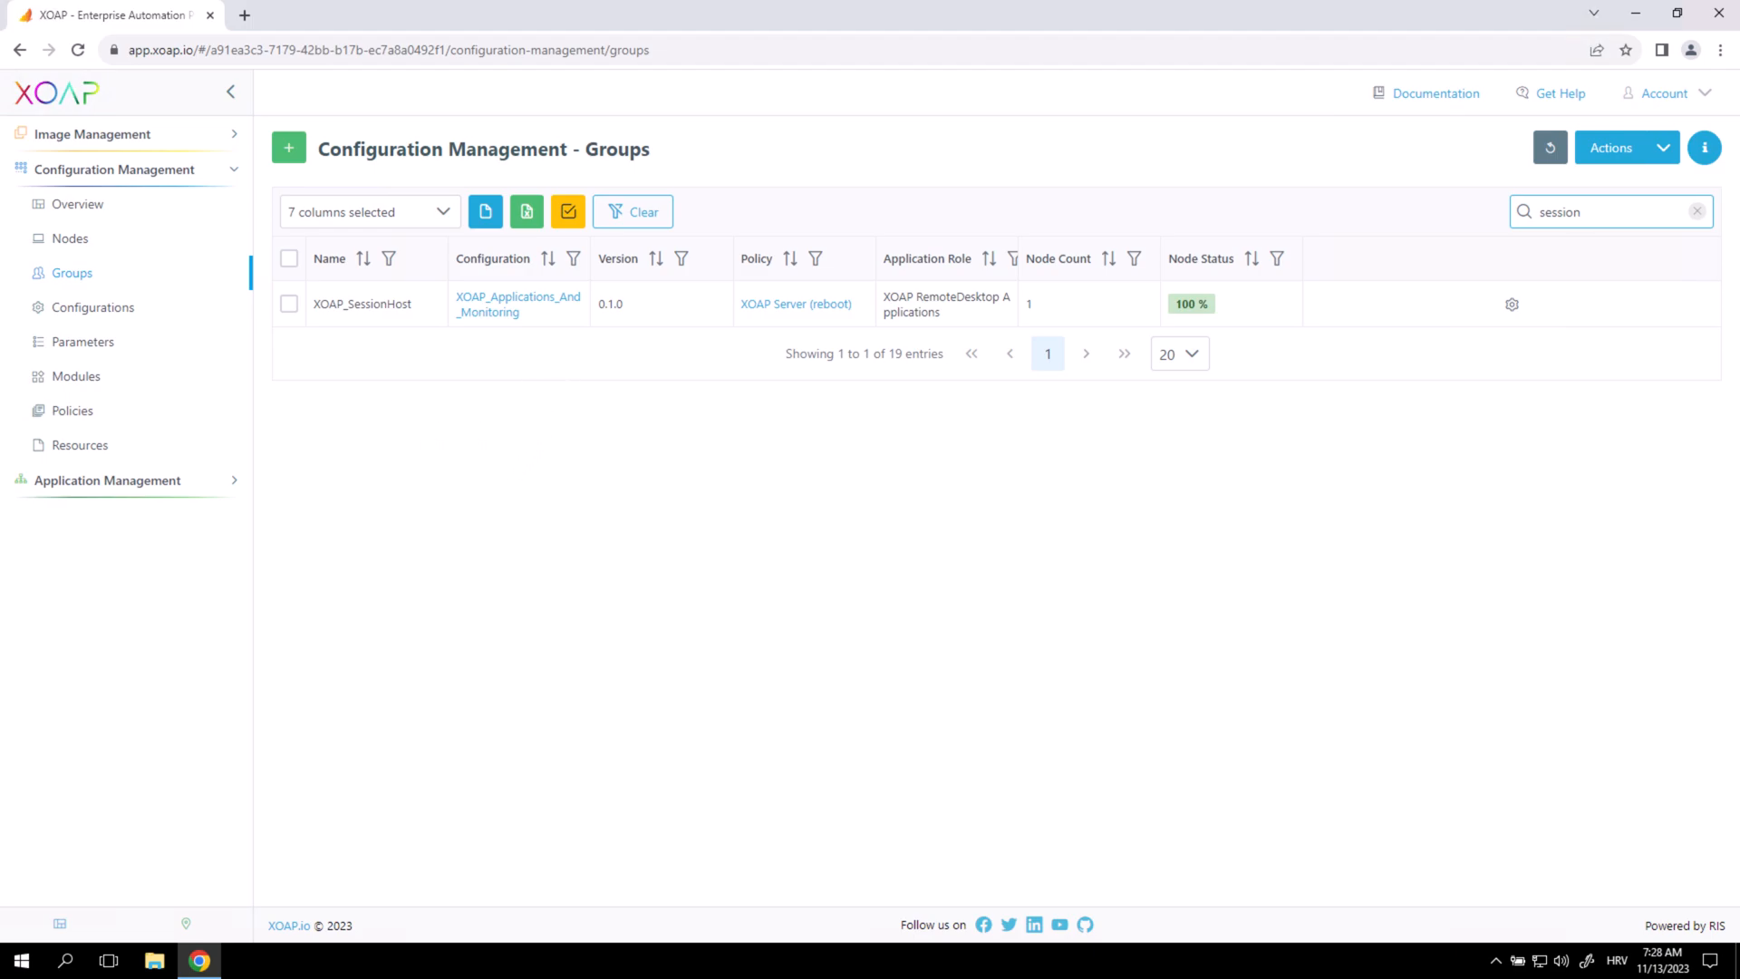
pyautogui.hotkey('ctrl', 'a')
pyautogui.write('remo')
# Start a new Credentials-type parameter named RDSuser in the Parameters list.
pyautogui.click(81, 342)
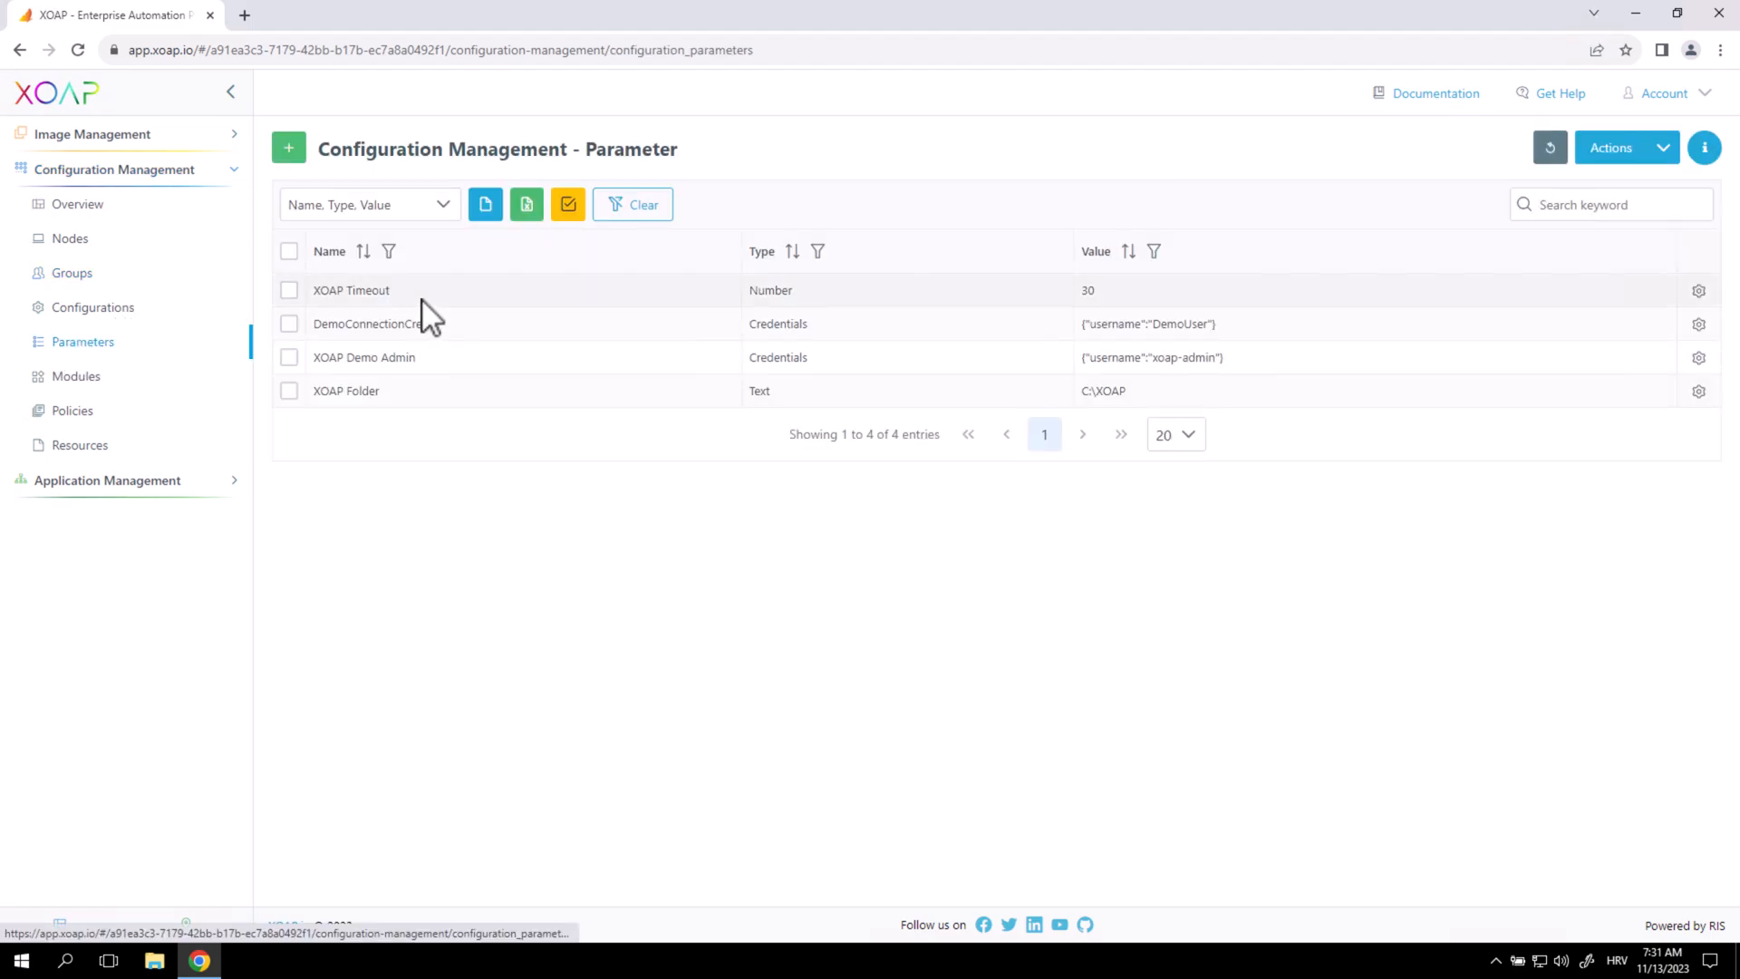
pyautogui.doubleClick(753, 357)
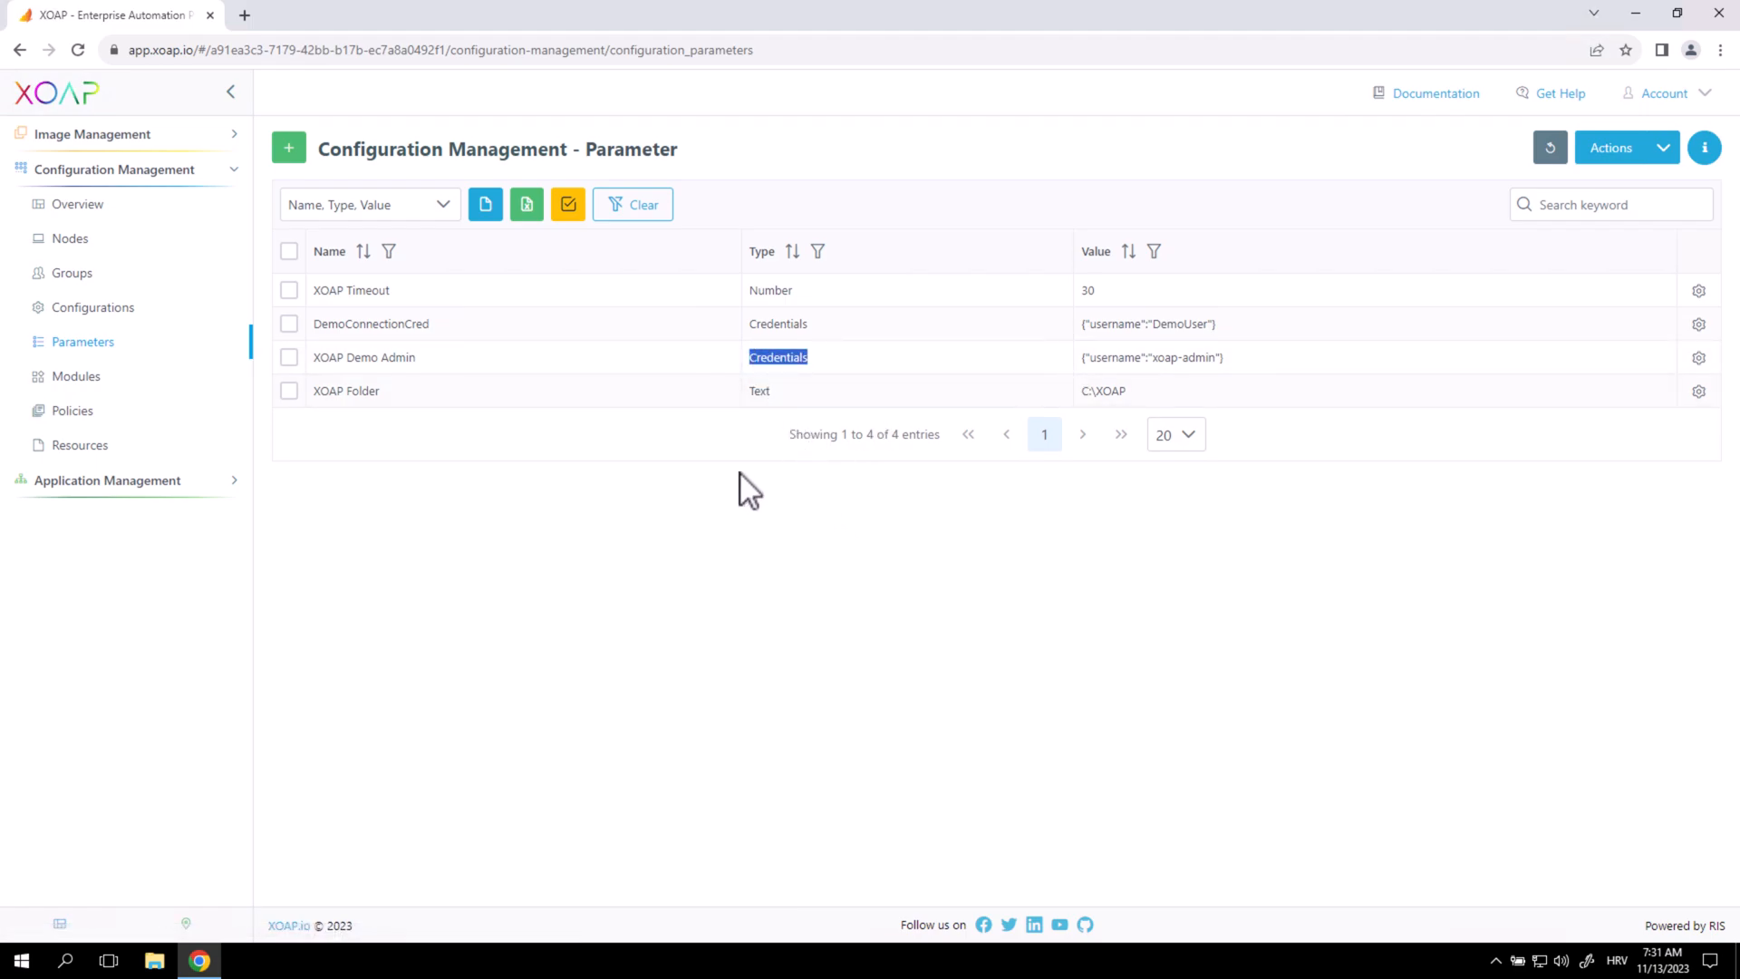
pyautogui.click(290, 149)
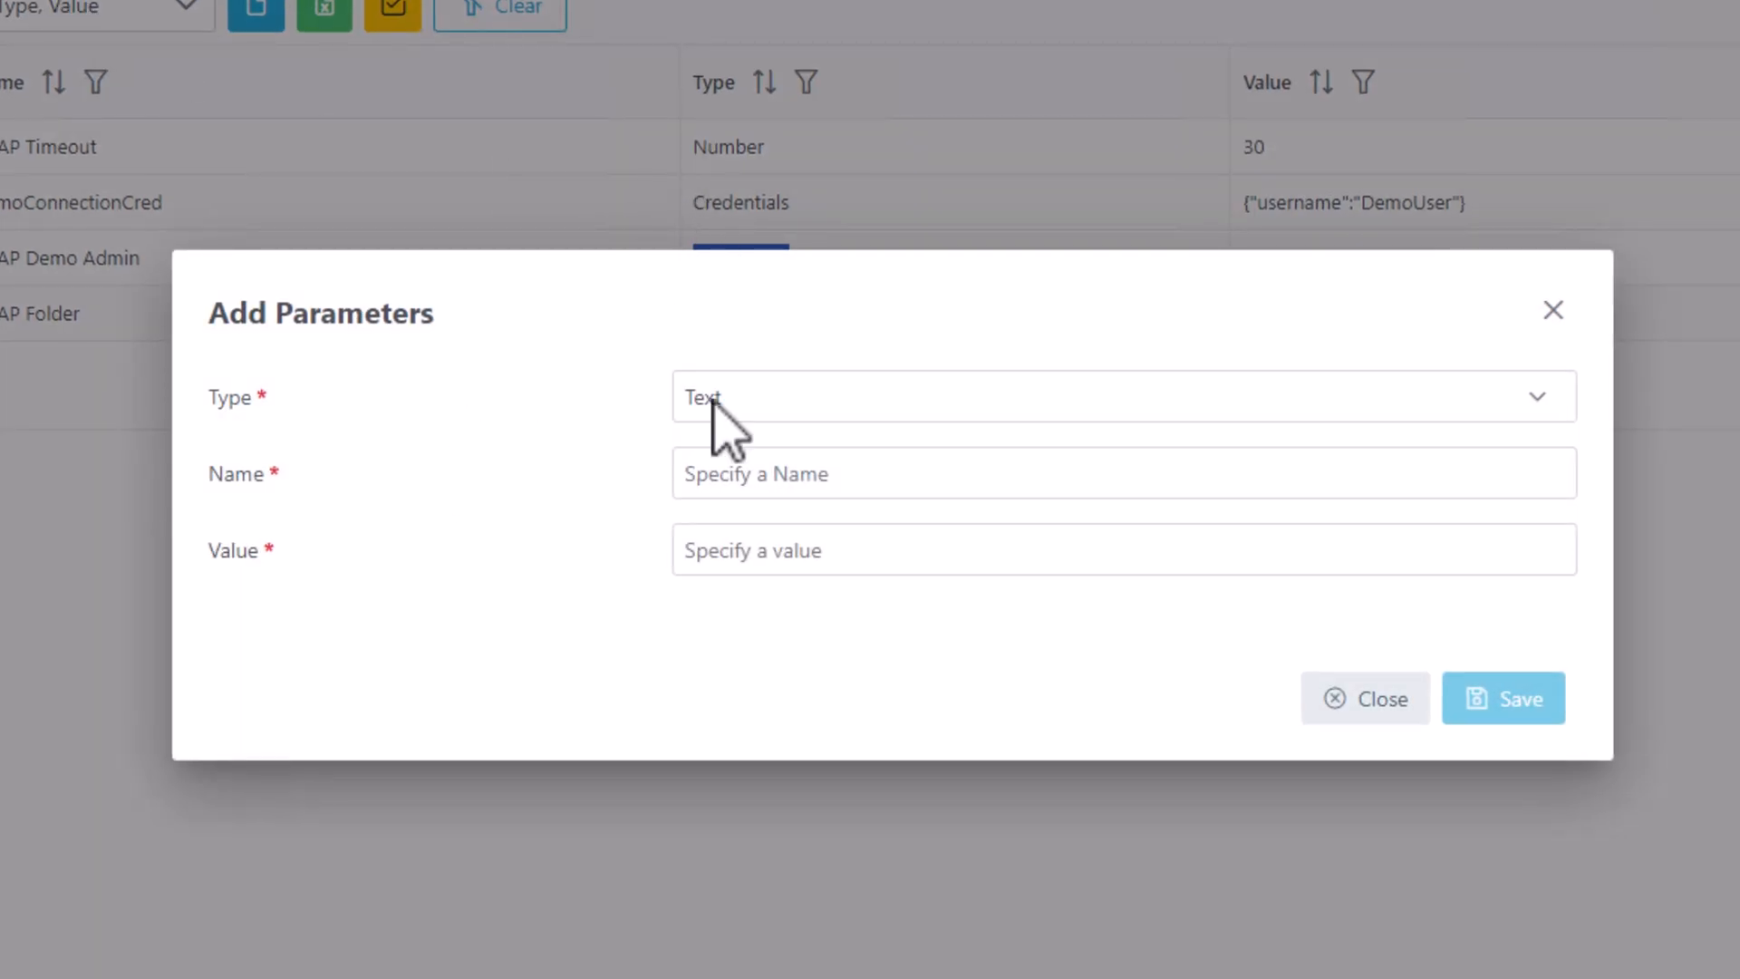
pyautogui.click(843, 385)
pyautogui.click(807, 594)
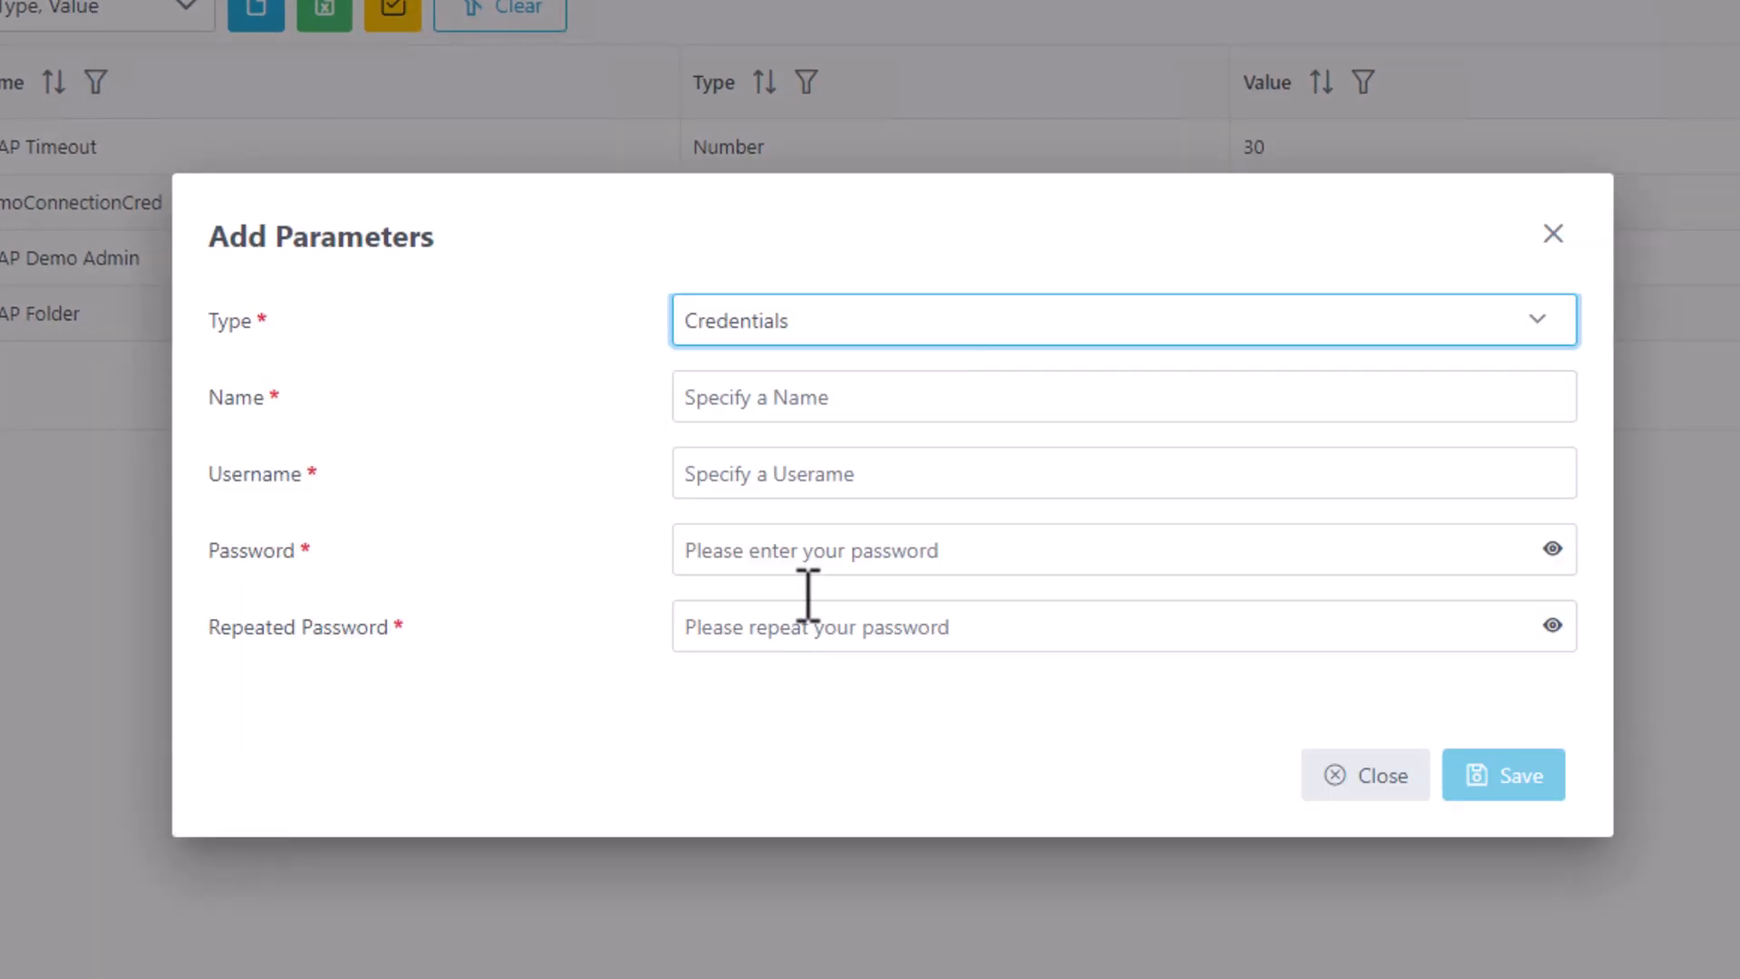
pyautogui.click(731, 396)
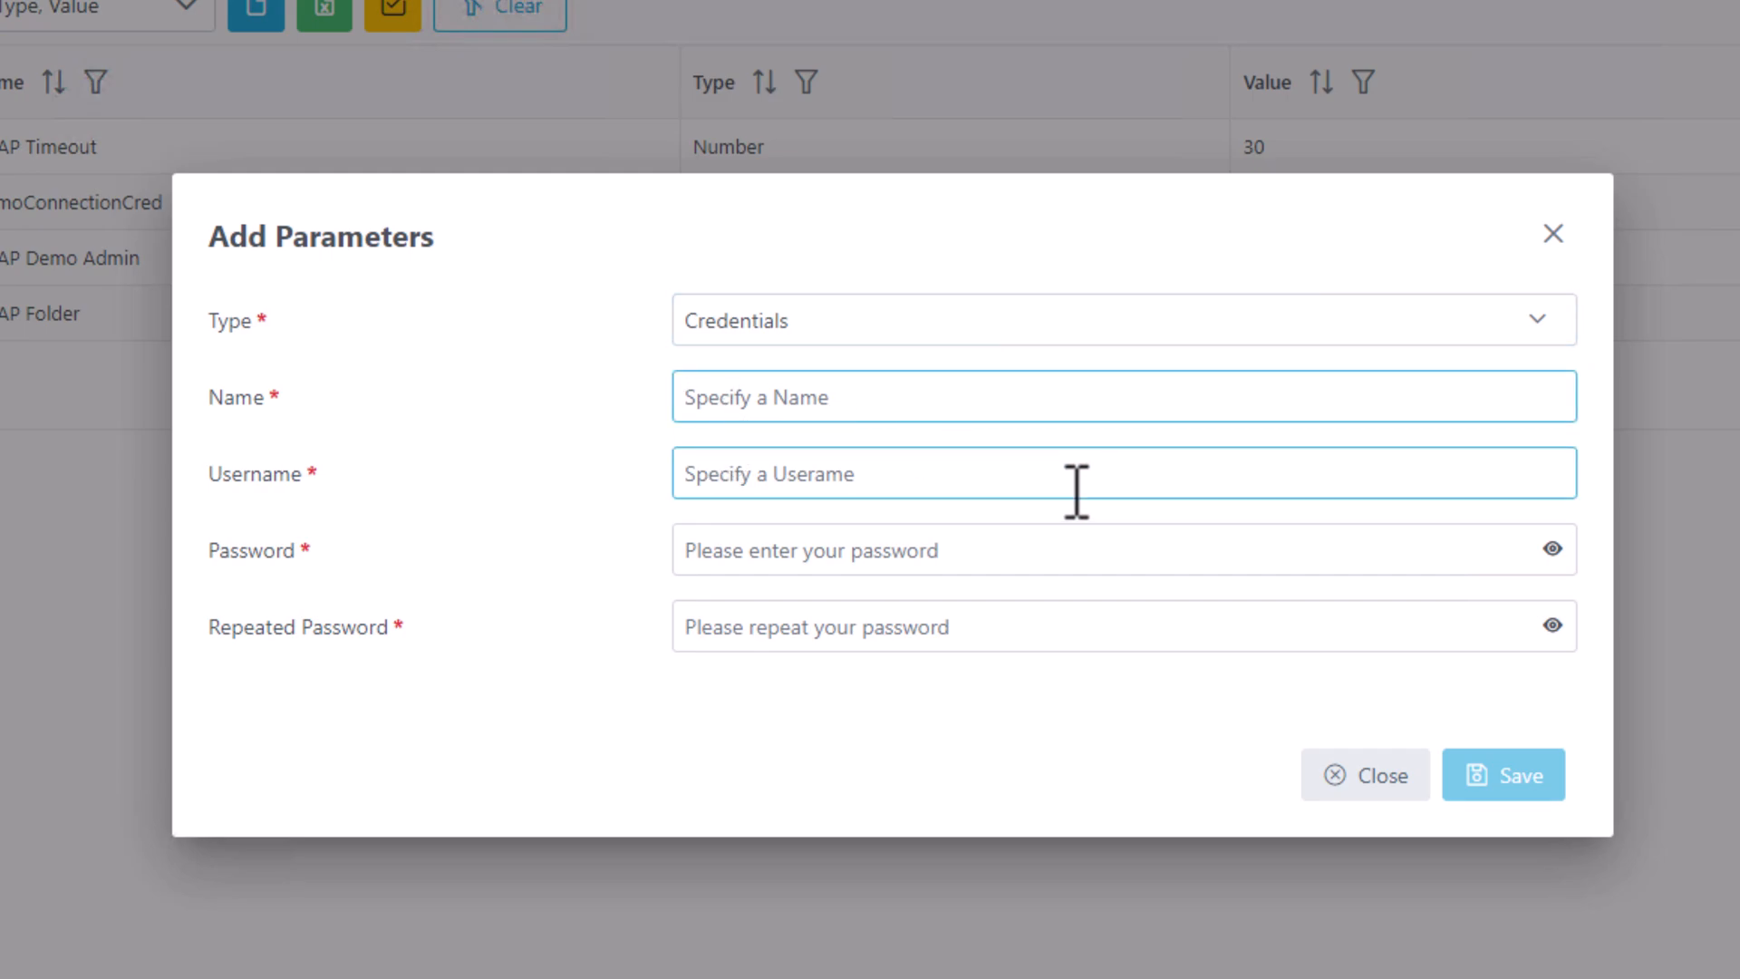
pyautogui.write('RDSuser')
# Enter the RDS user's username and password (repeated), then save the RDSuser parameter.
pyautogui.click(1077, 493)
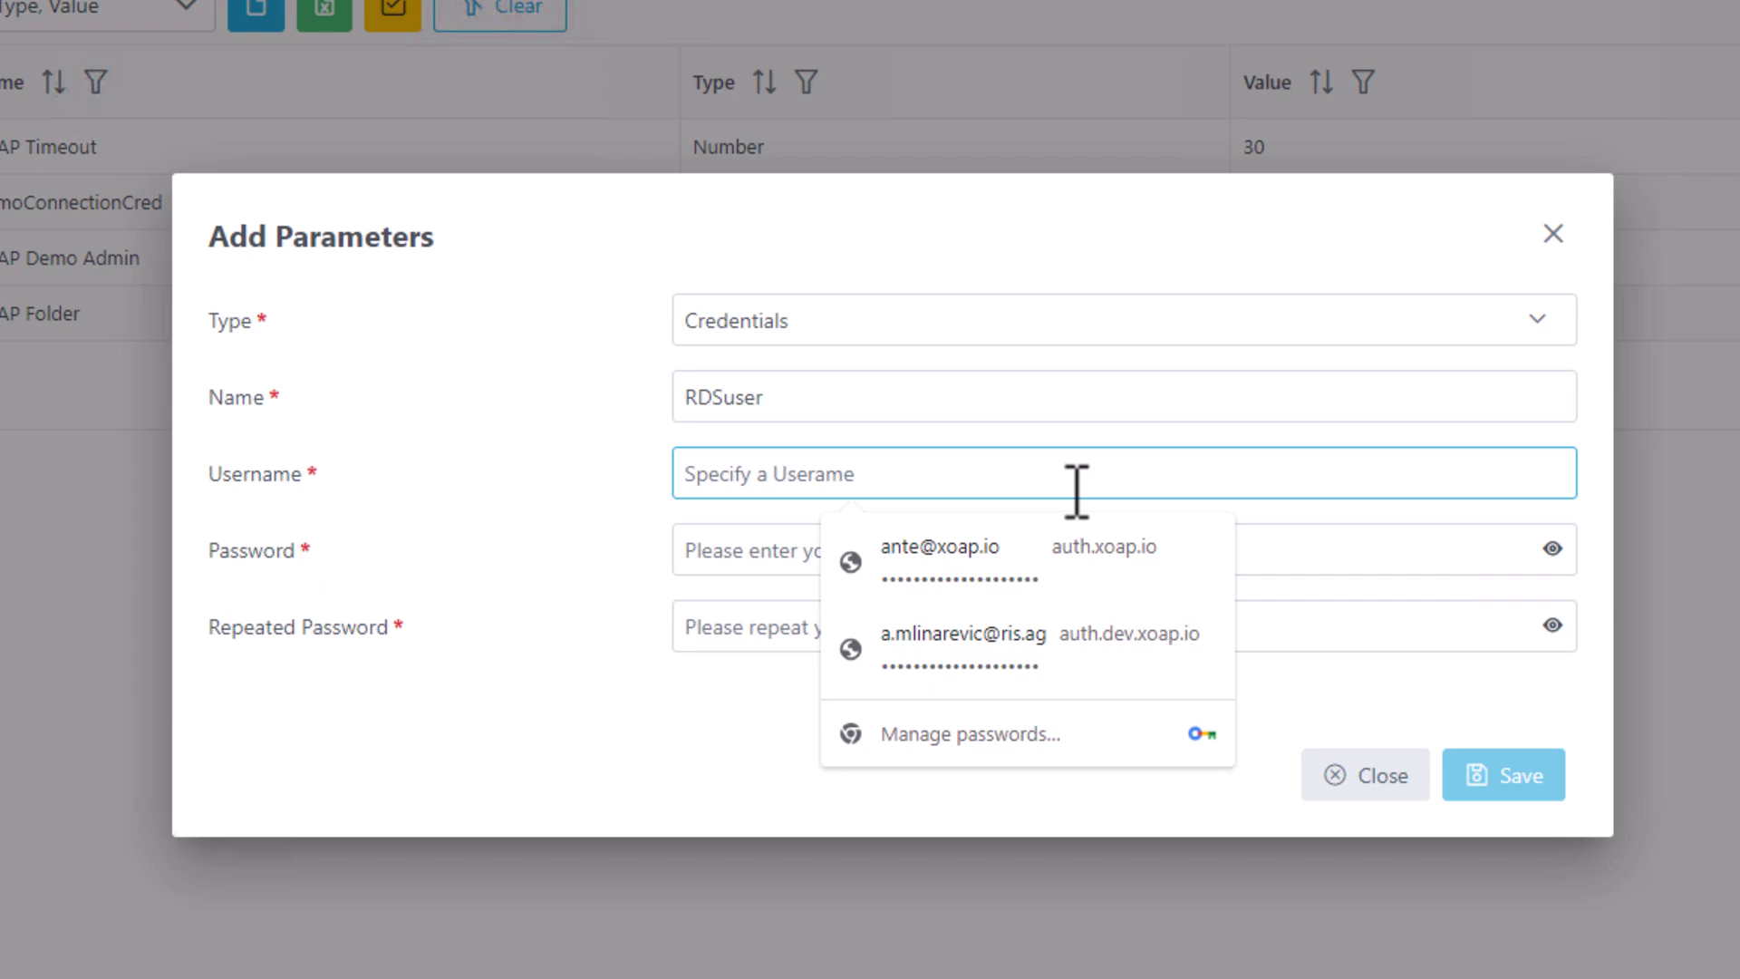
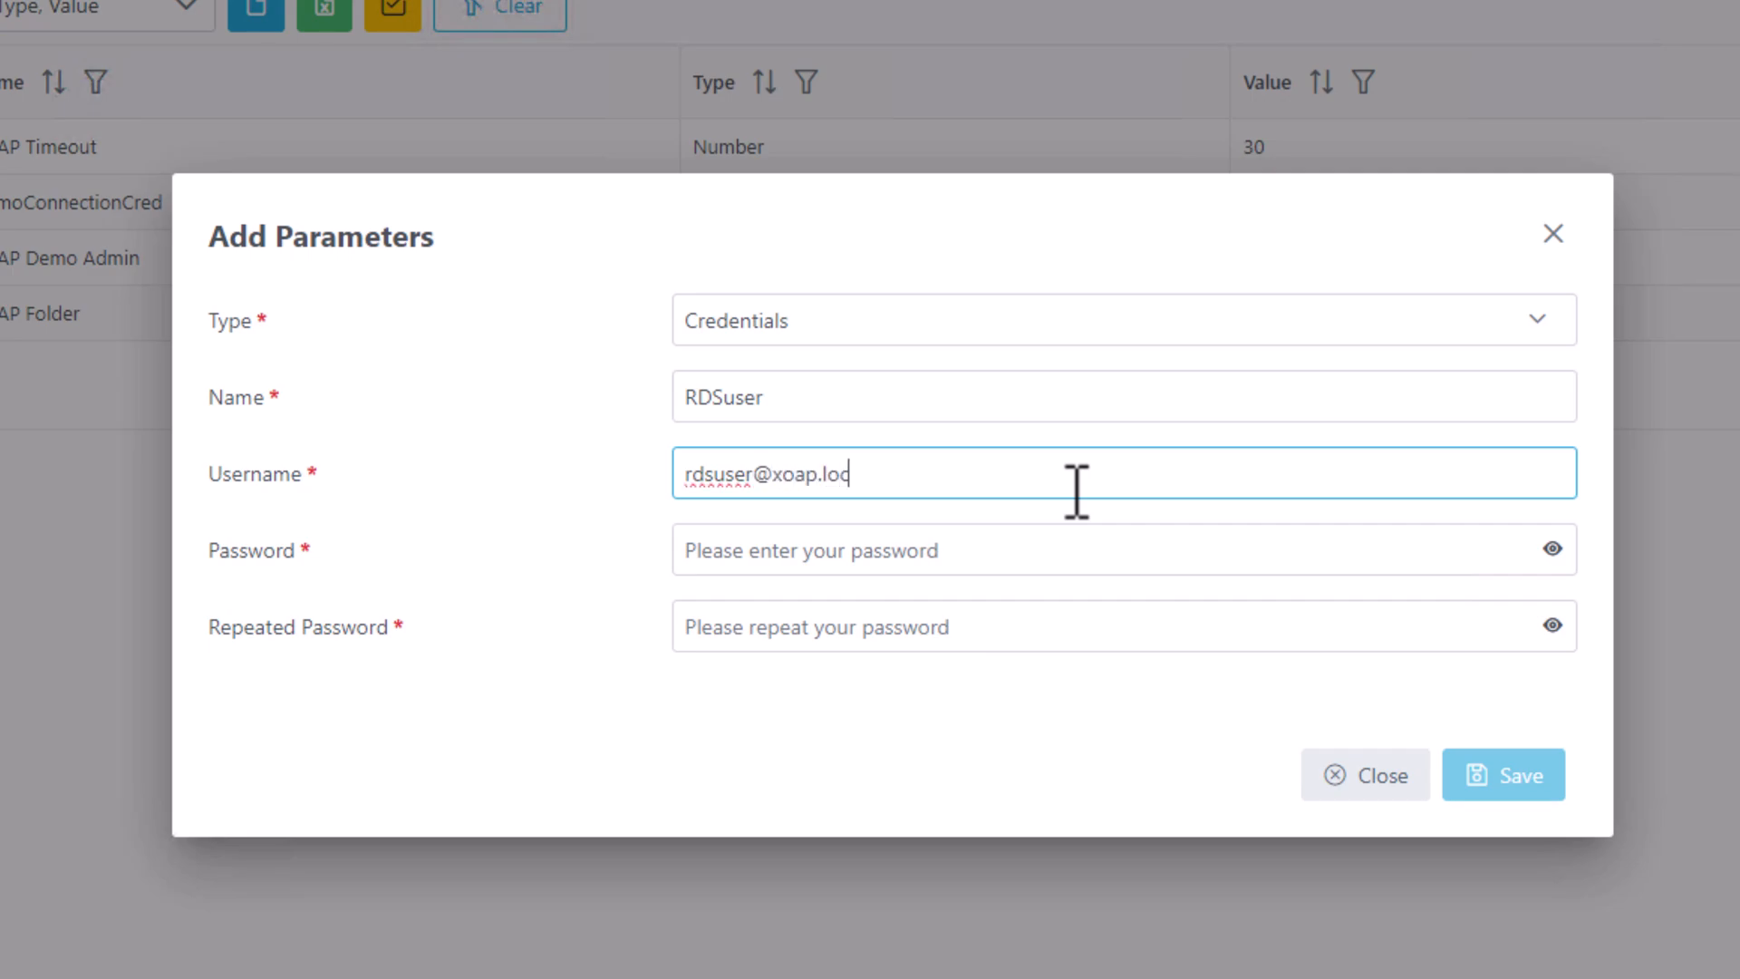
pyautogui.click(990, 564)
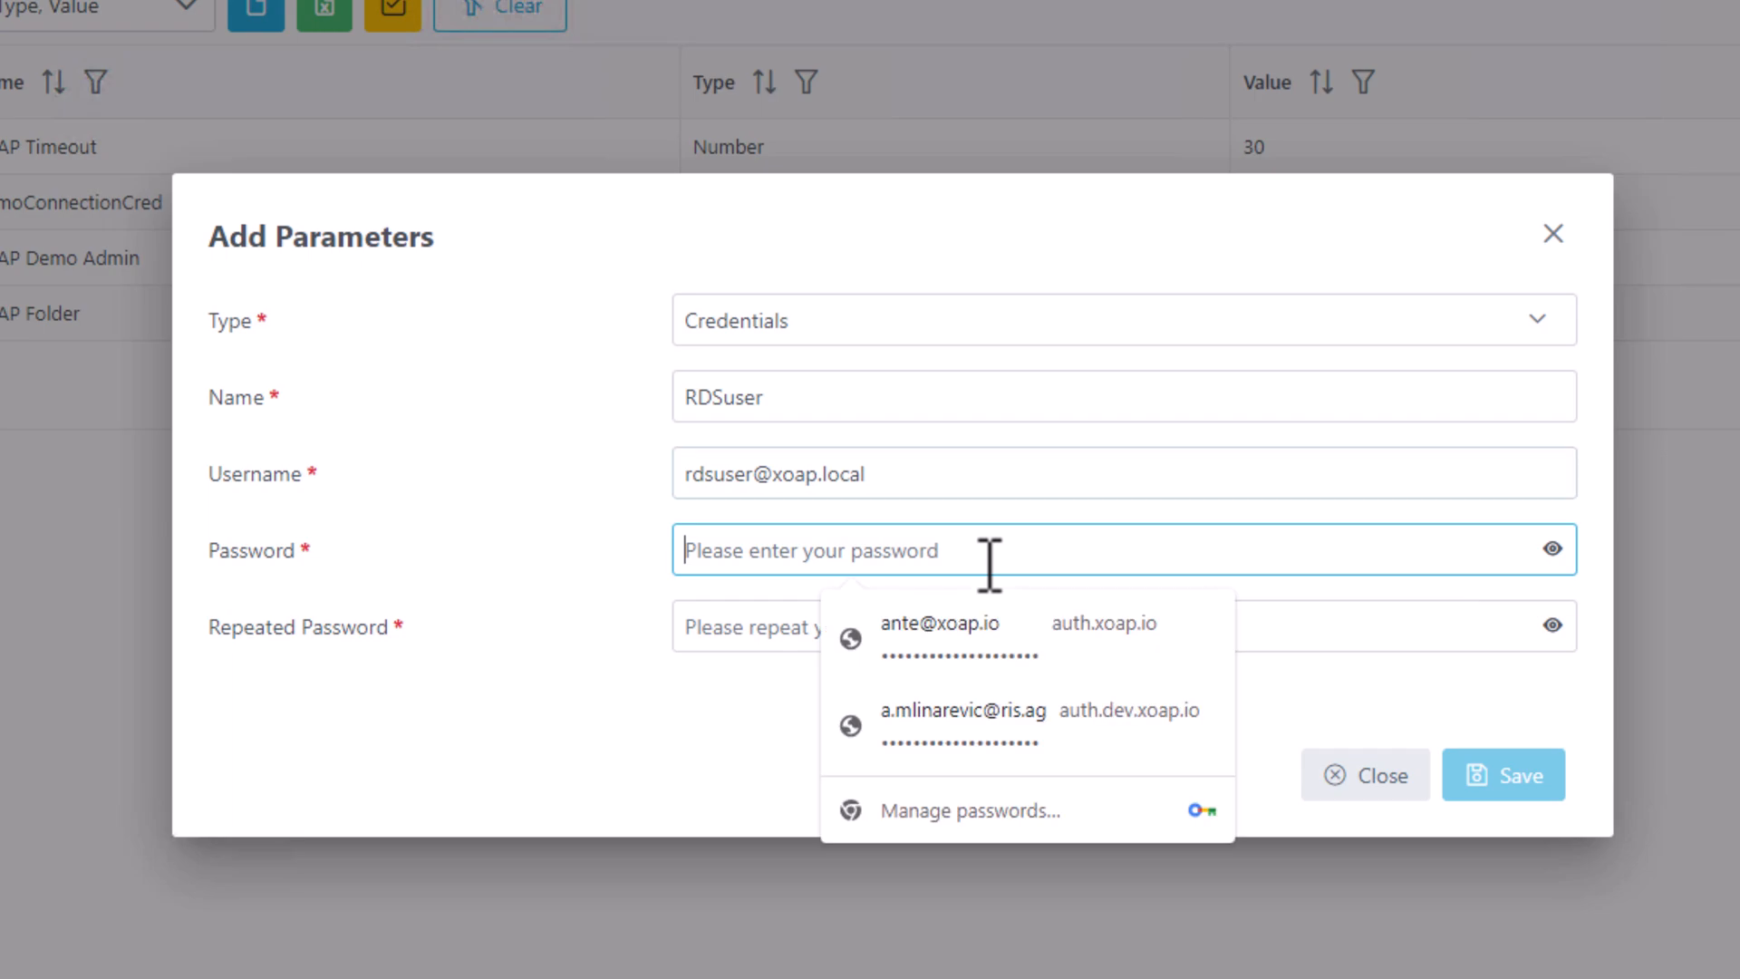
pyautogui.write('xoap12345678')
pyautogui.press('Tab')
pyautogui.write('xoap123456')
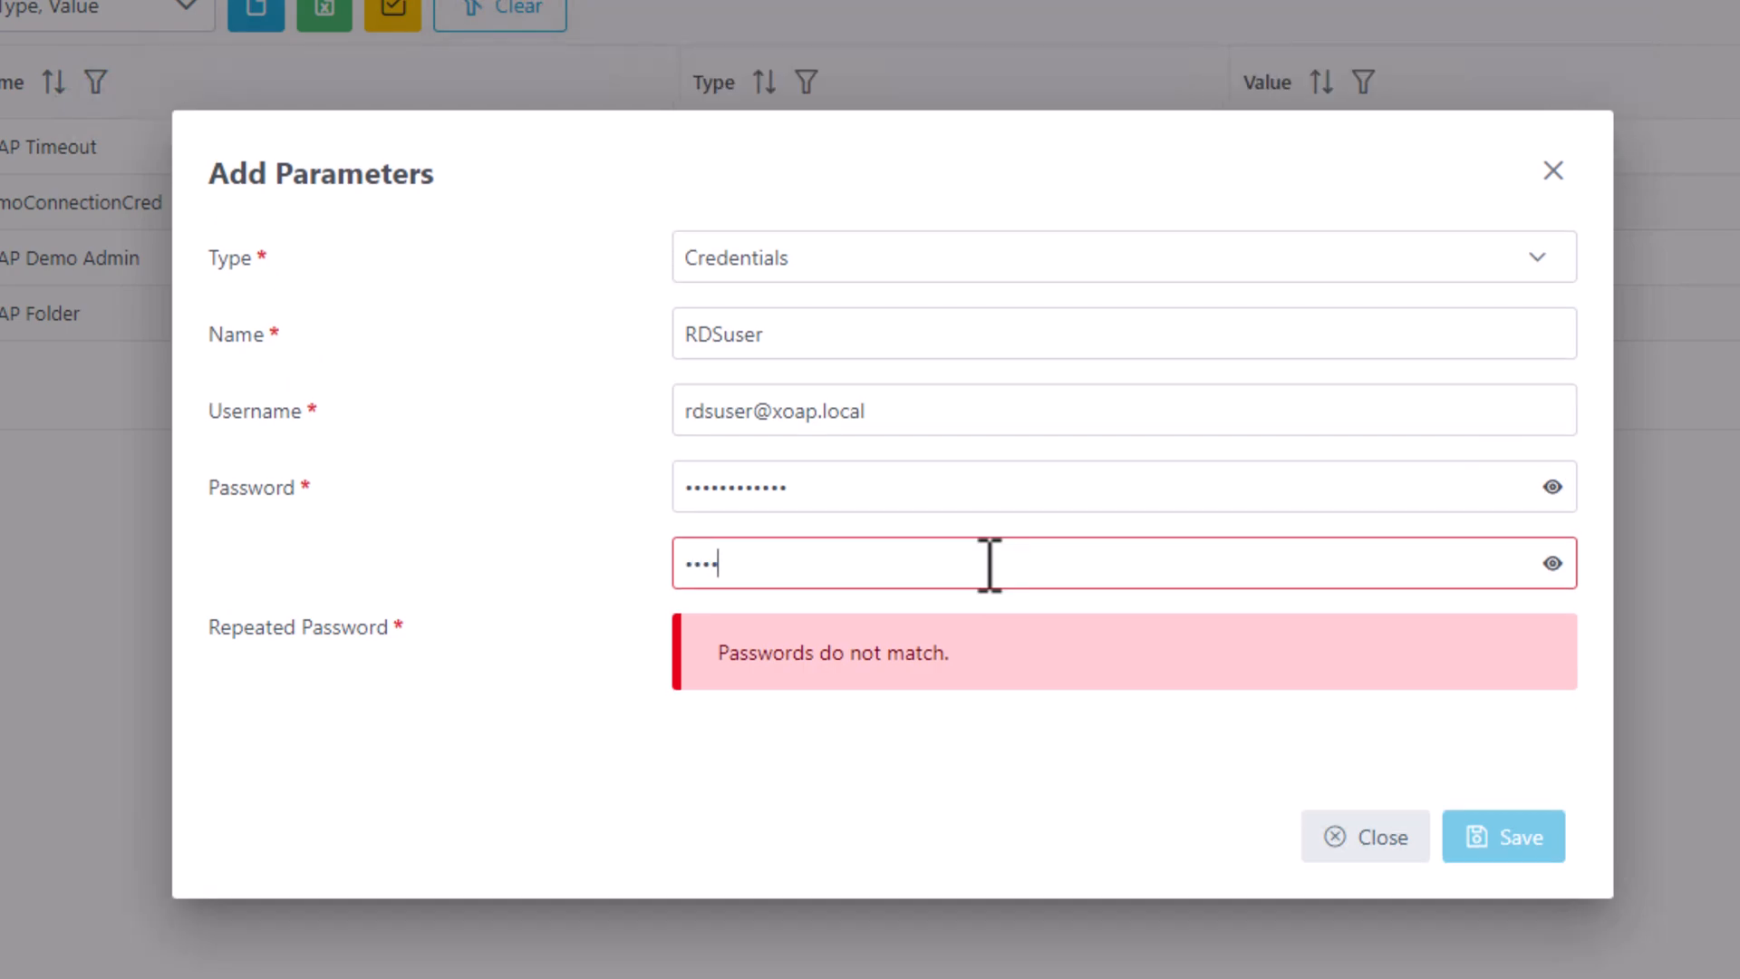
pyautogui.write('78')
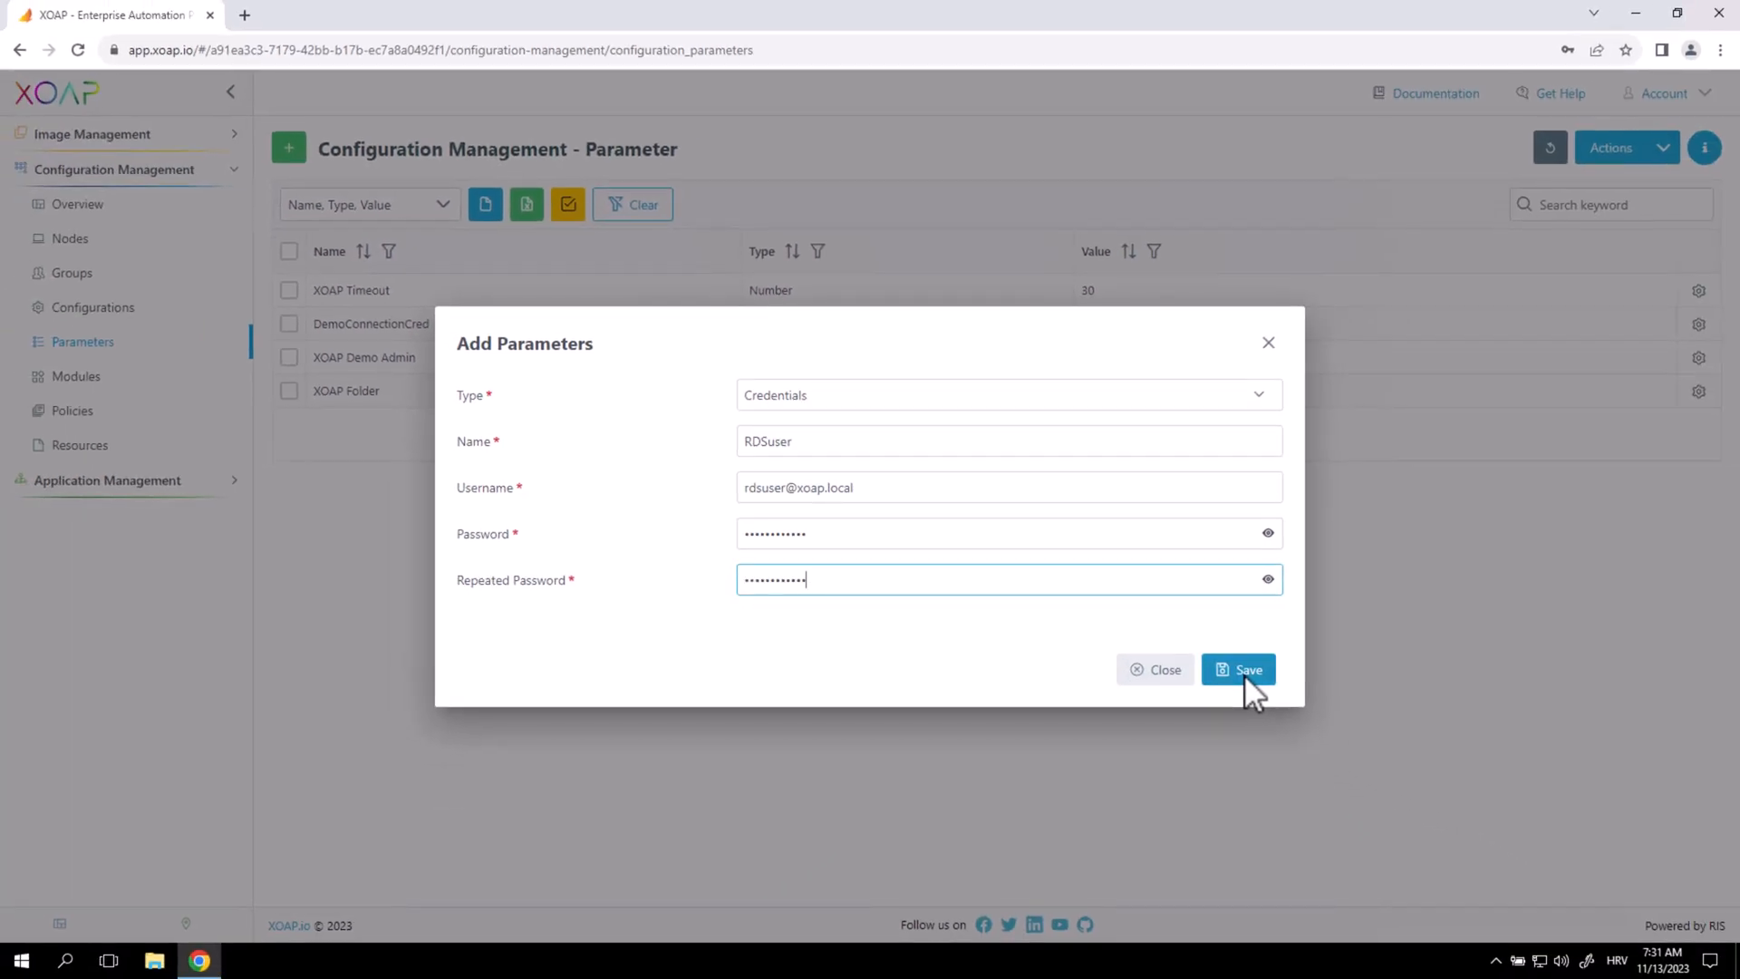
pyautogui.click(1247, 680)
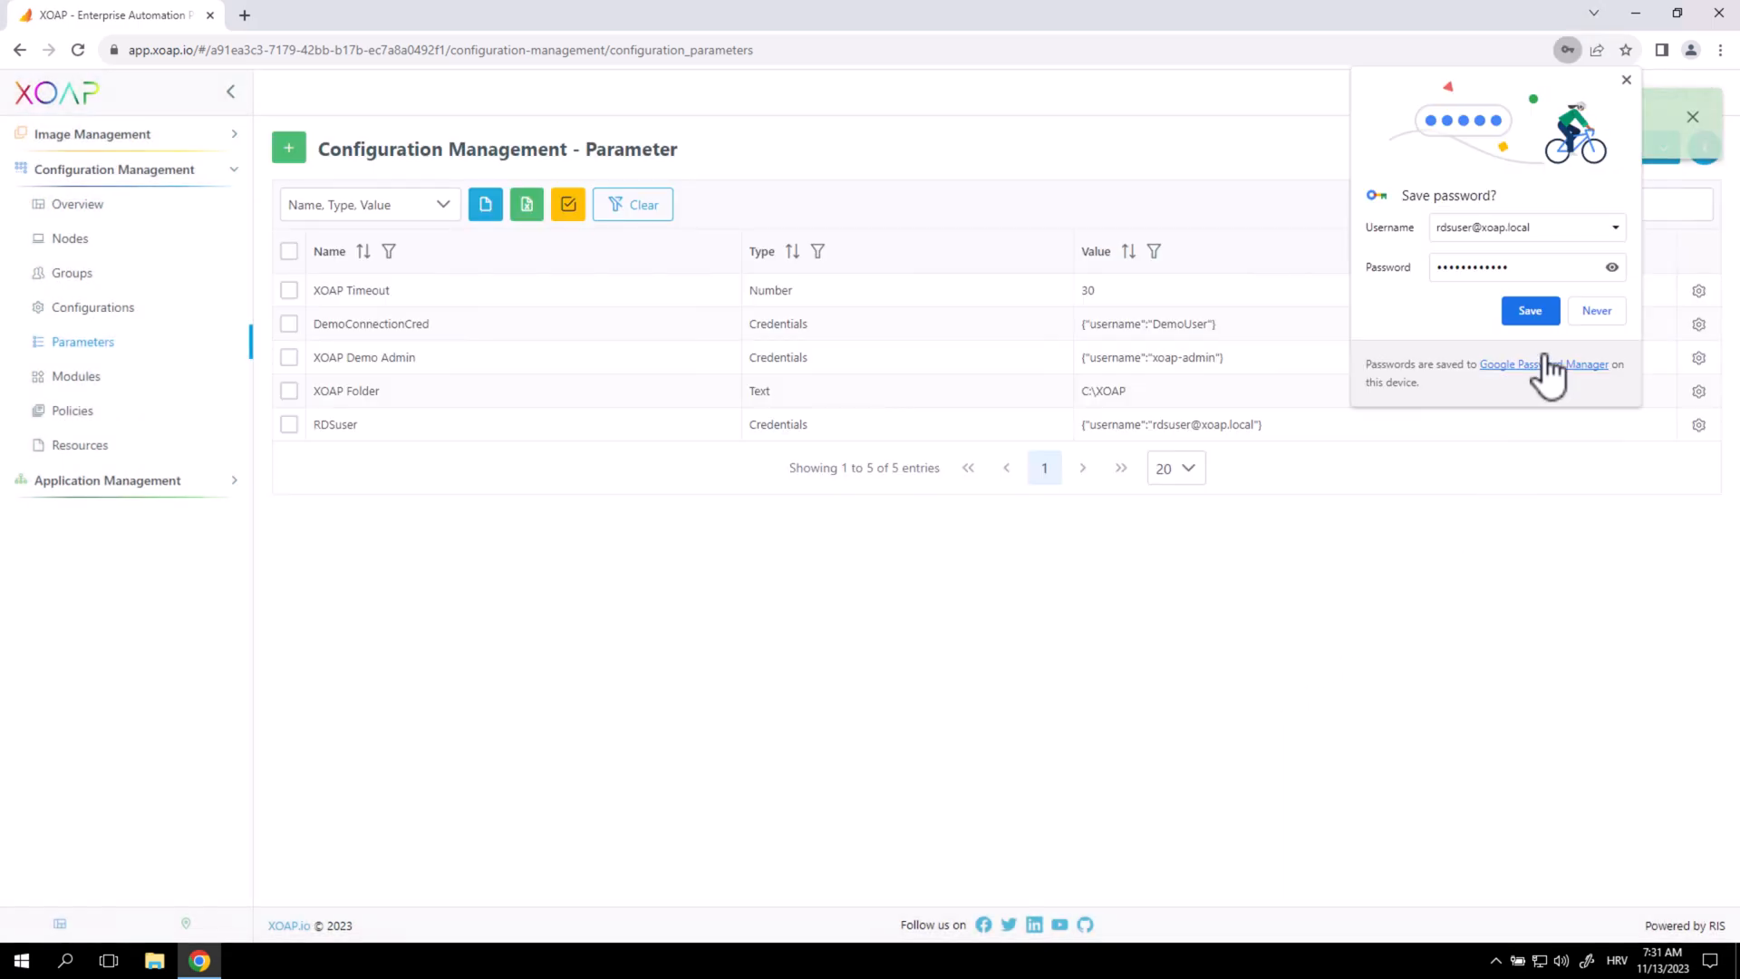
pyautogui.click(1626, 80)
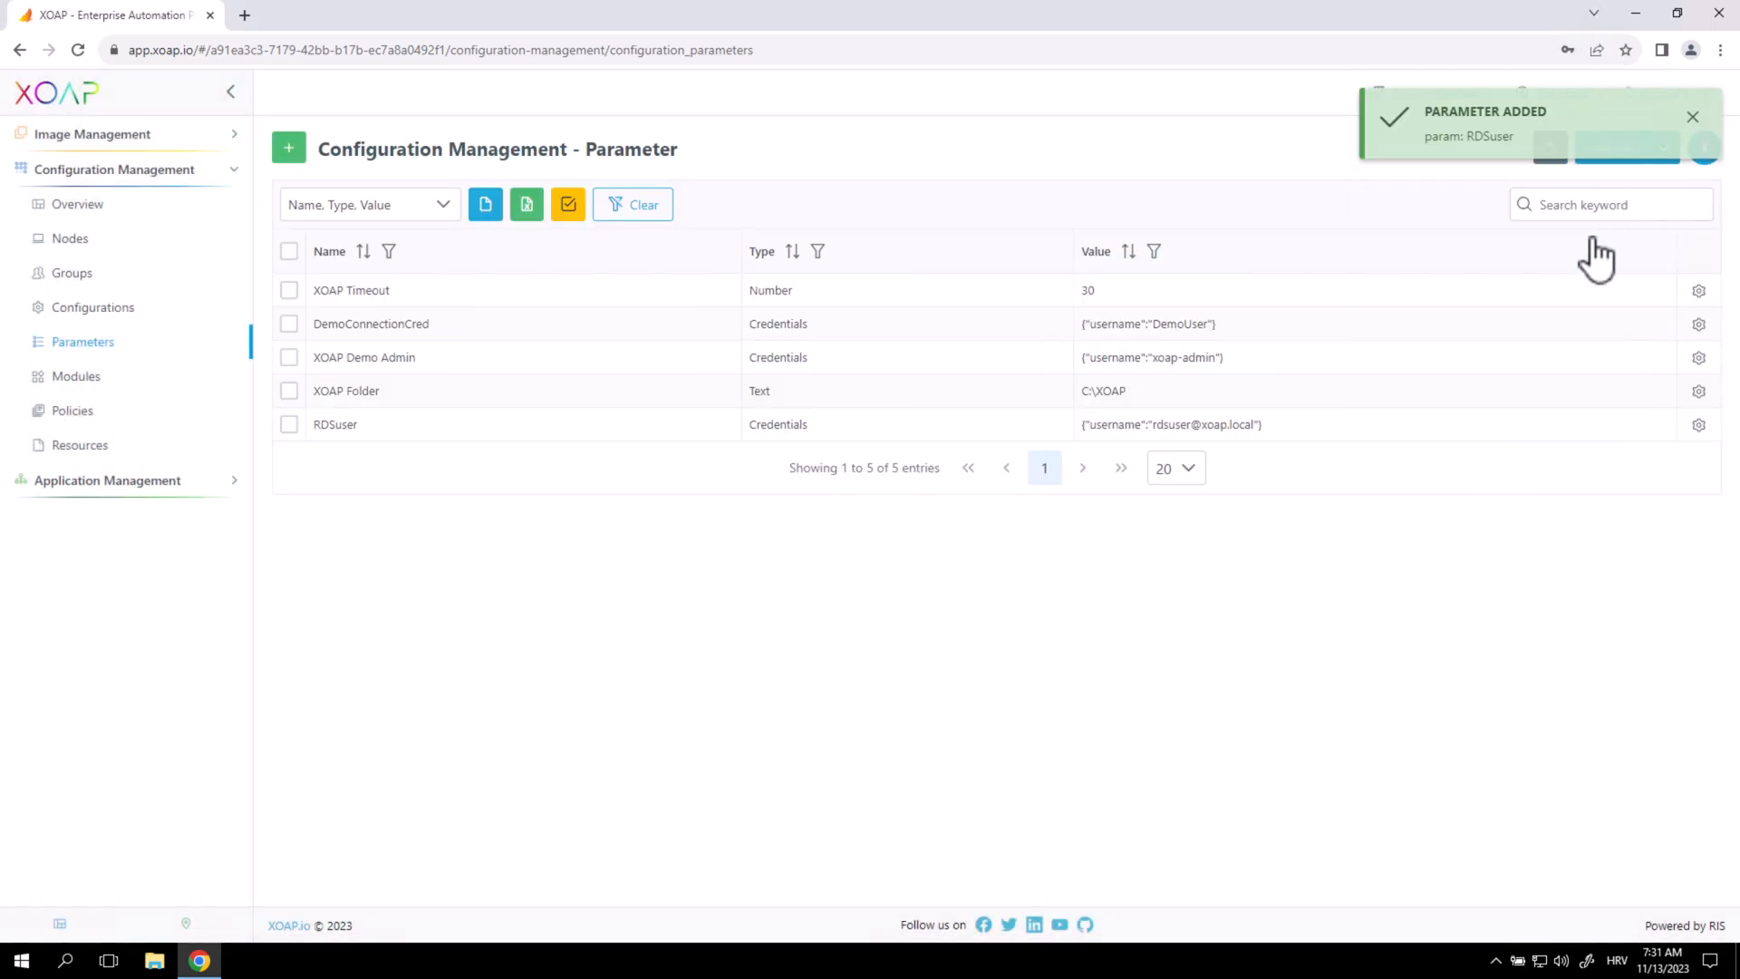
pyautogui.click(1693, 116)
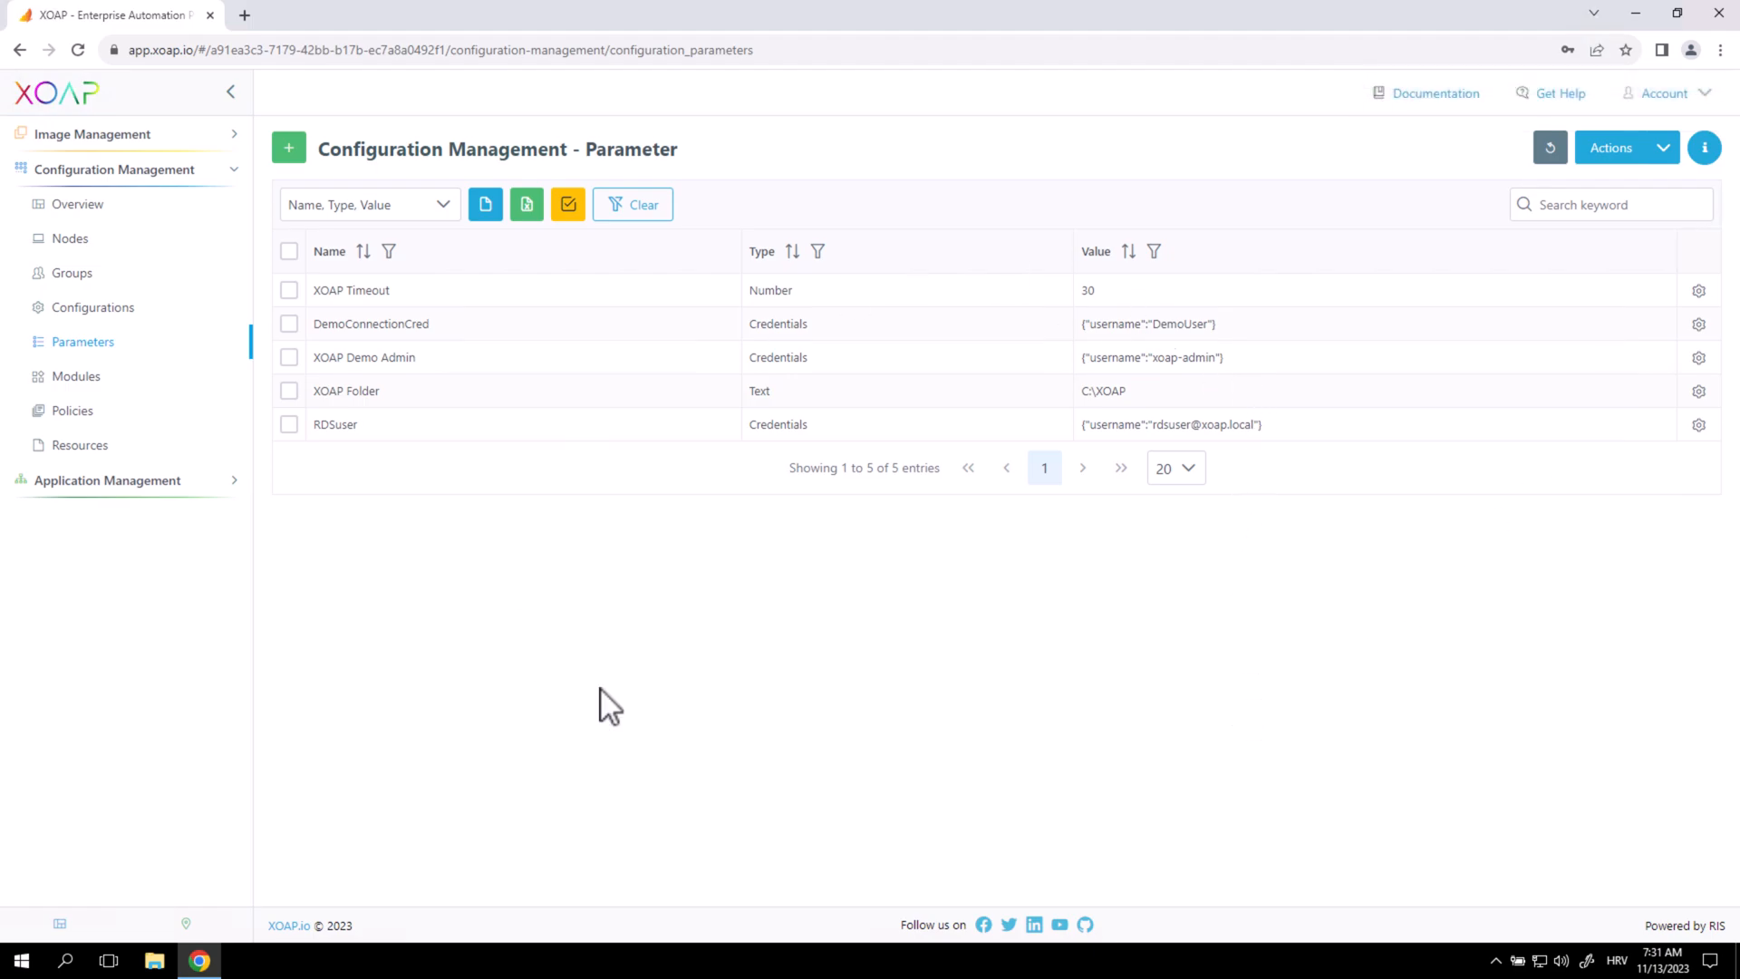
# Create configuration XOAP_ConnectionBrokerQuickConfig with description 'Config Connection broker' and tags 'Demo, RDS'.
pyautogui.click(152, 310)
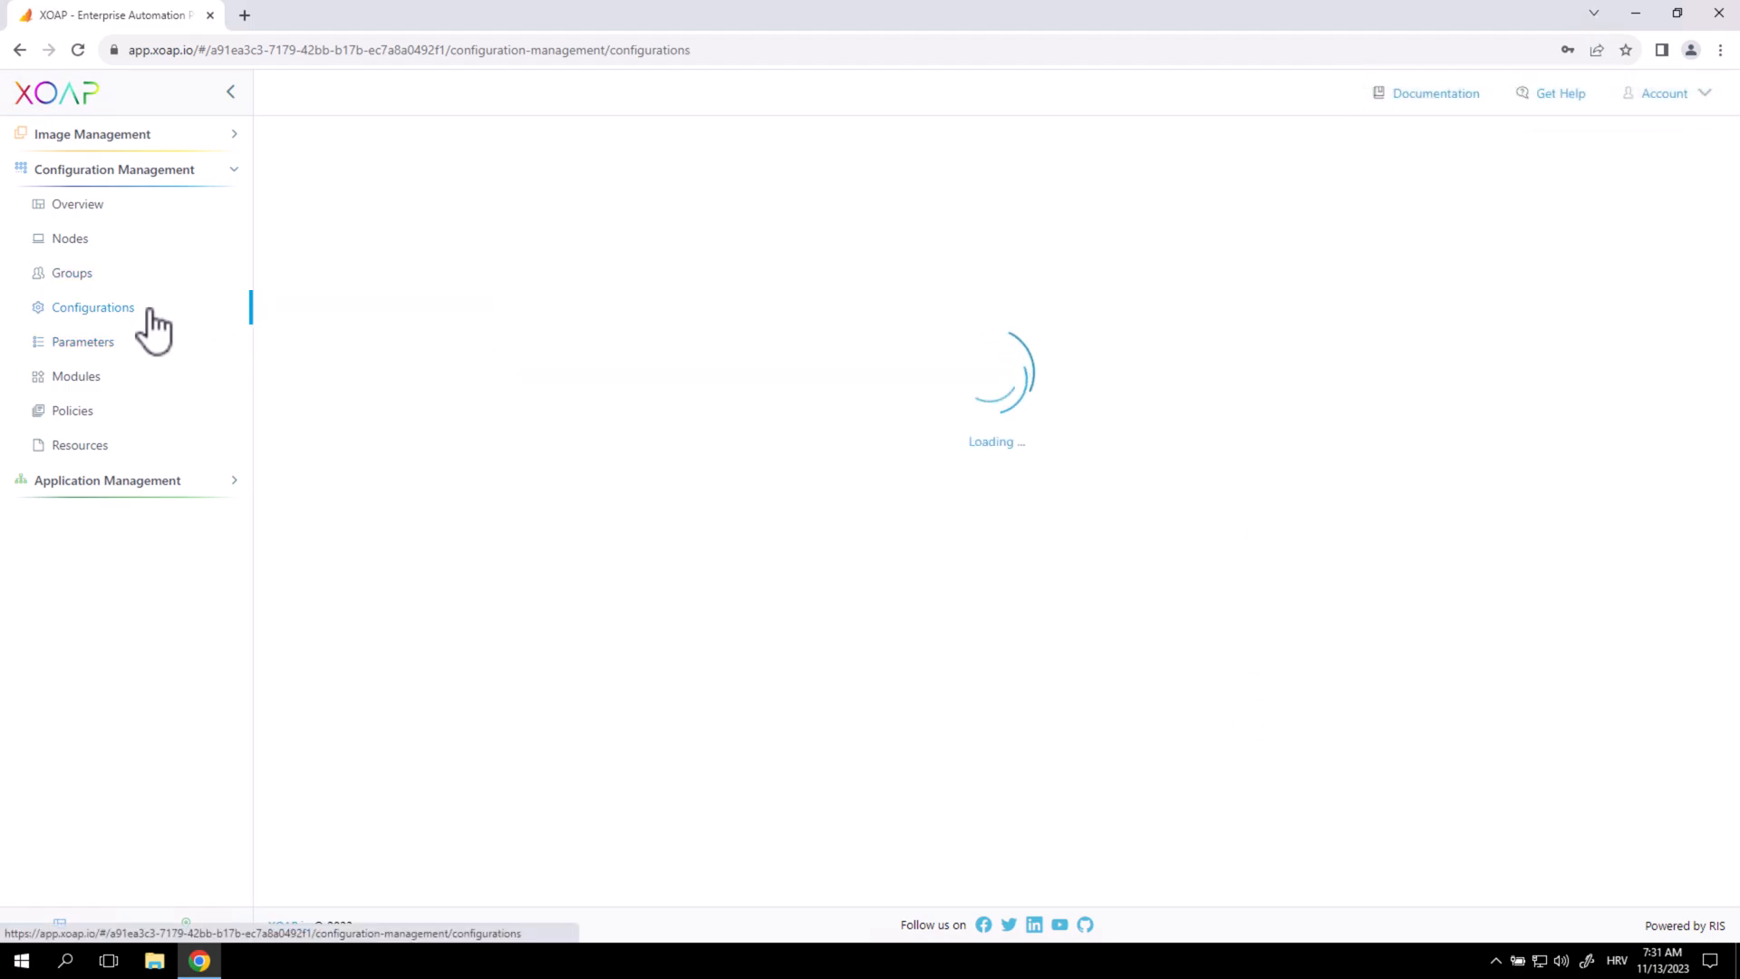
pyautogui.click(290, 154)
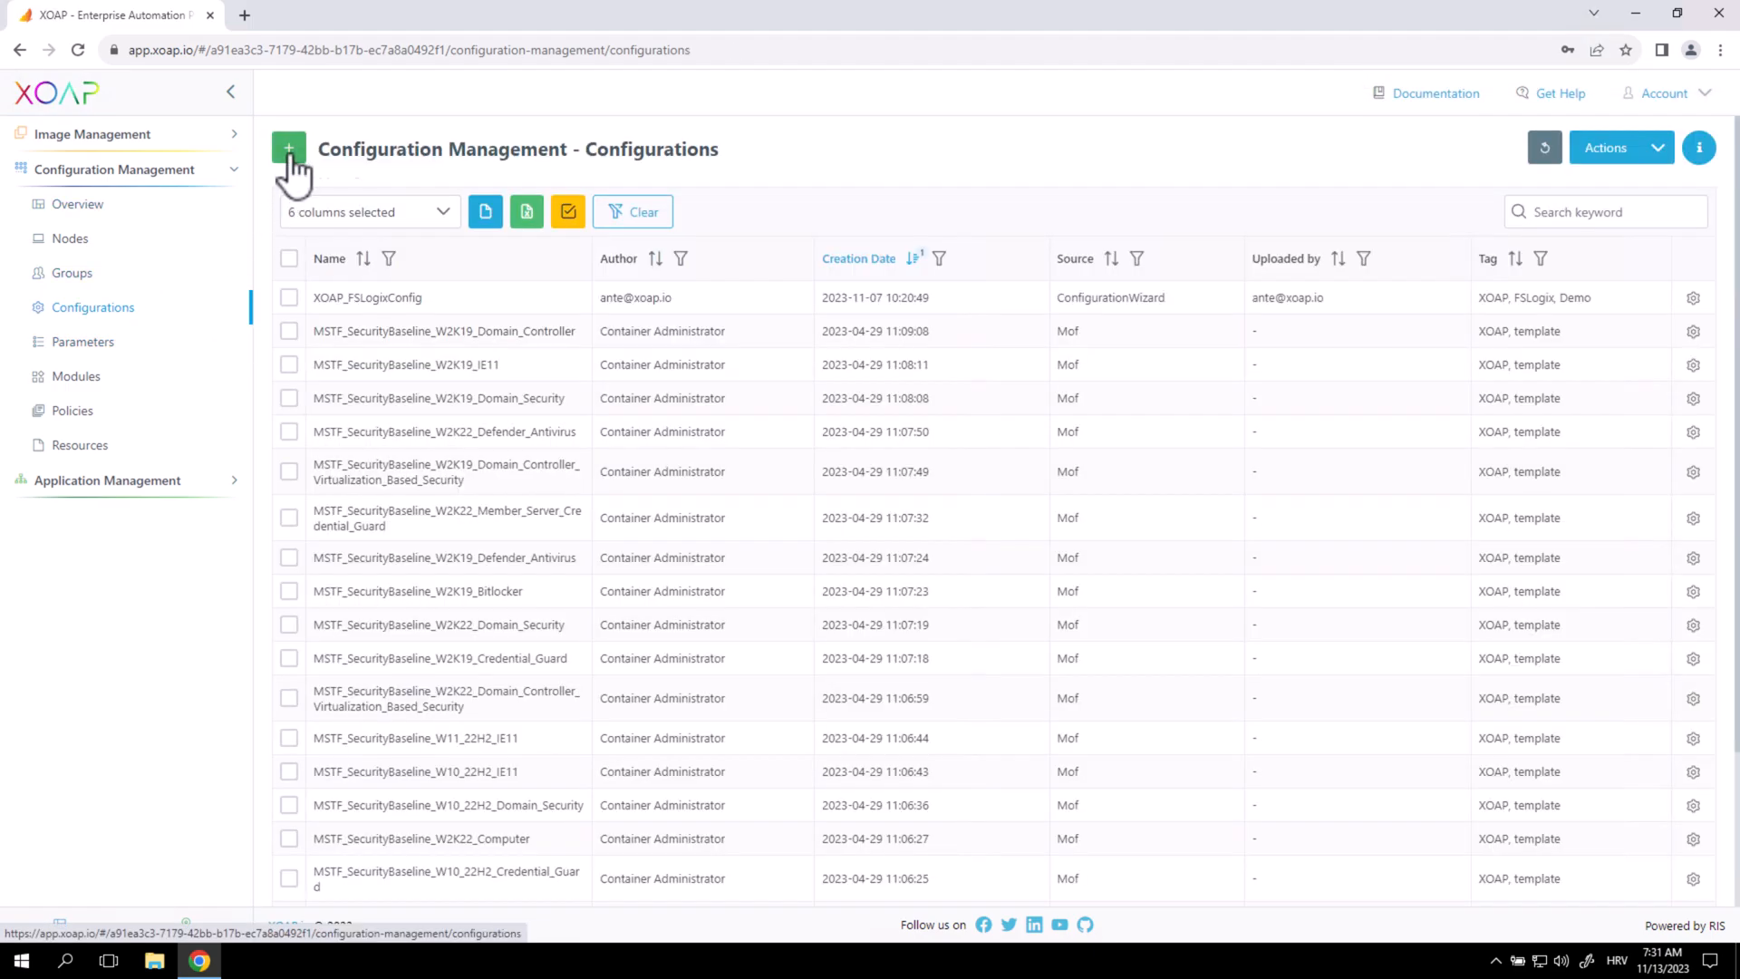
pyautogui.click(353, 225)
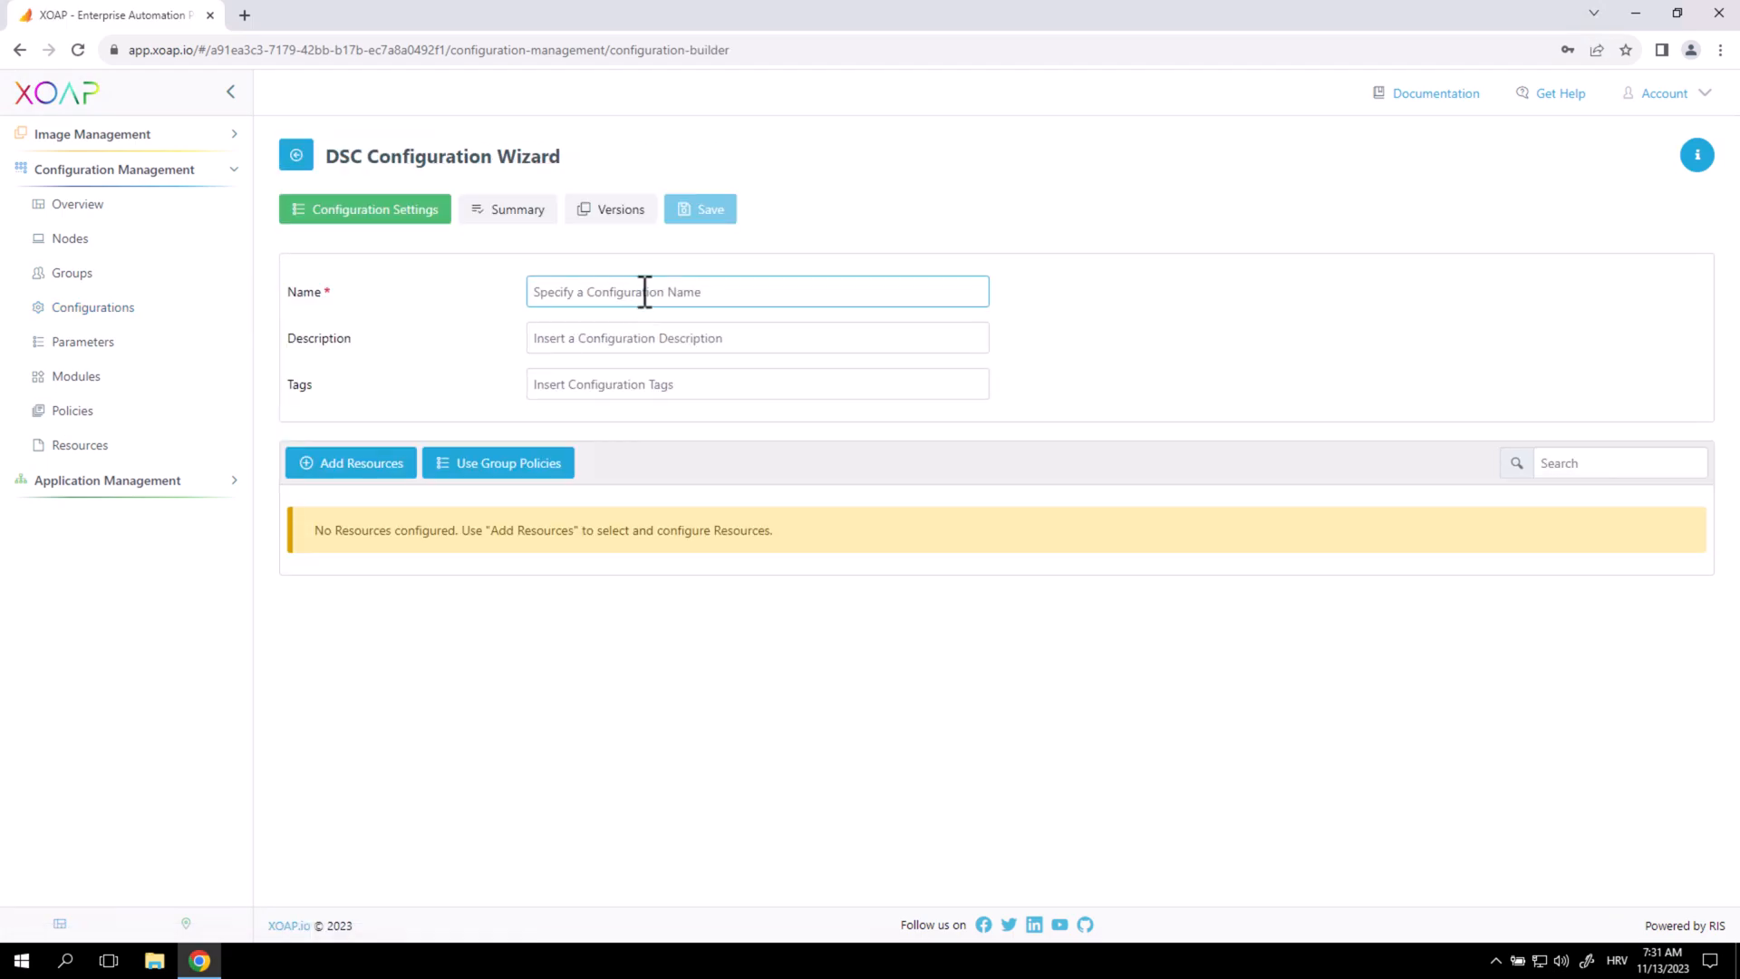
pyautogui.write('XO')
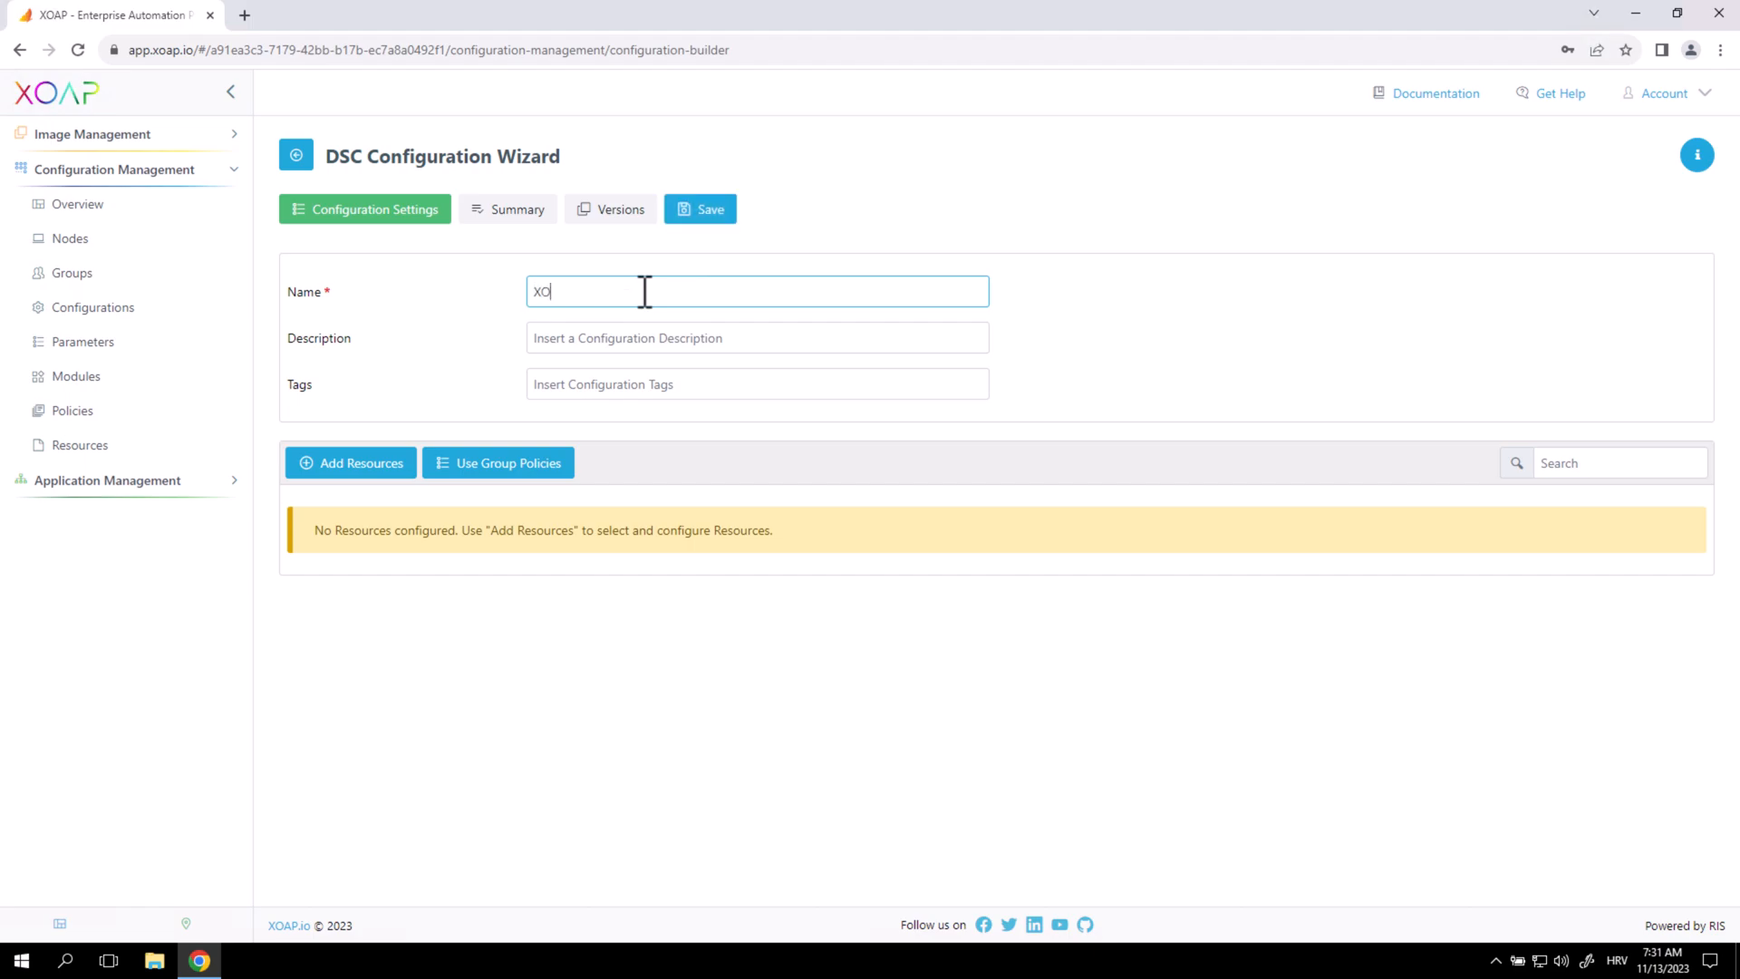
pyautogui.write('AP_ConnectionBrokerQuickConfig')
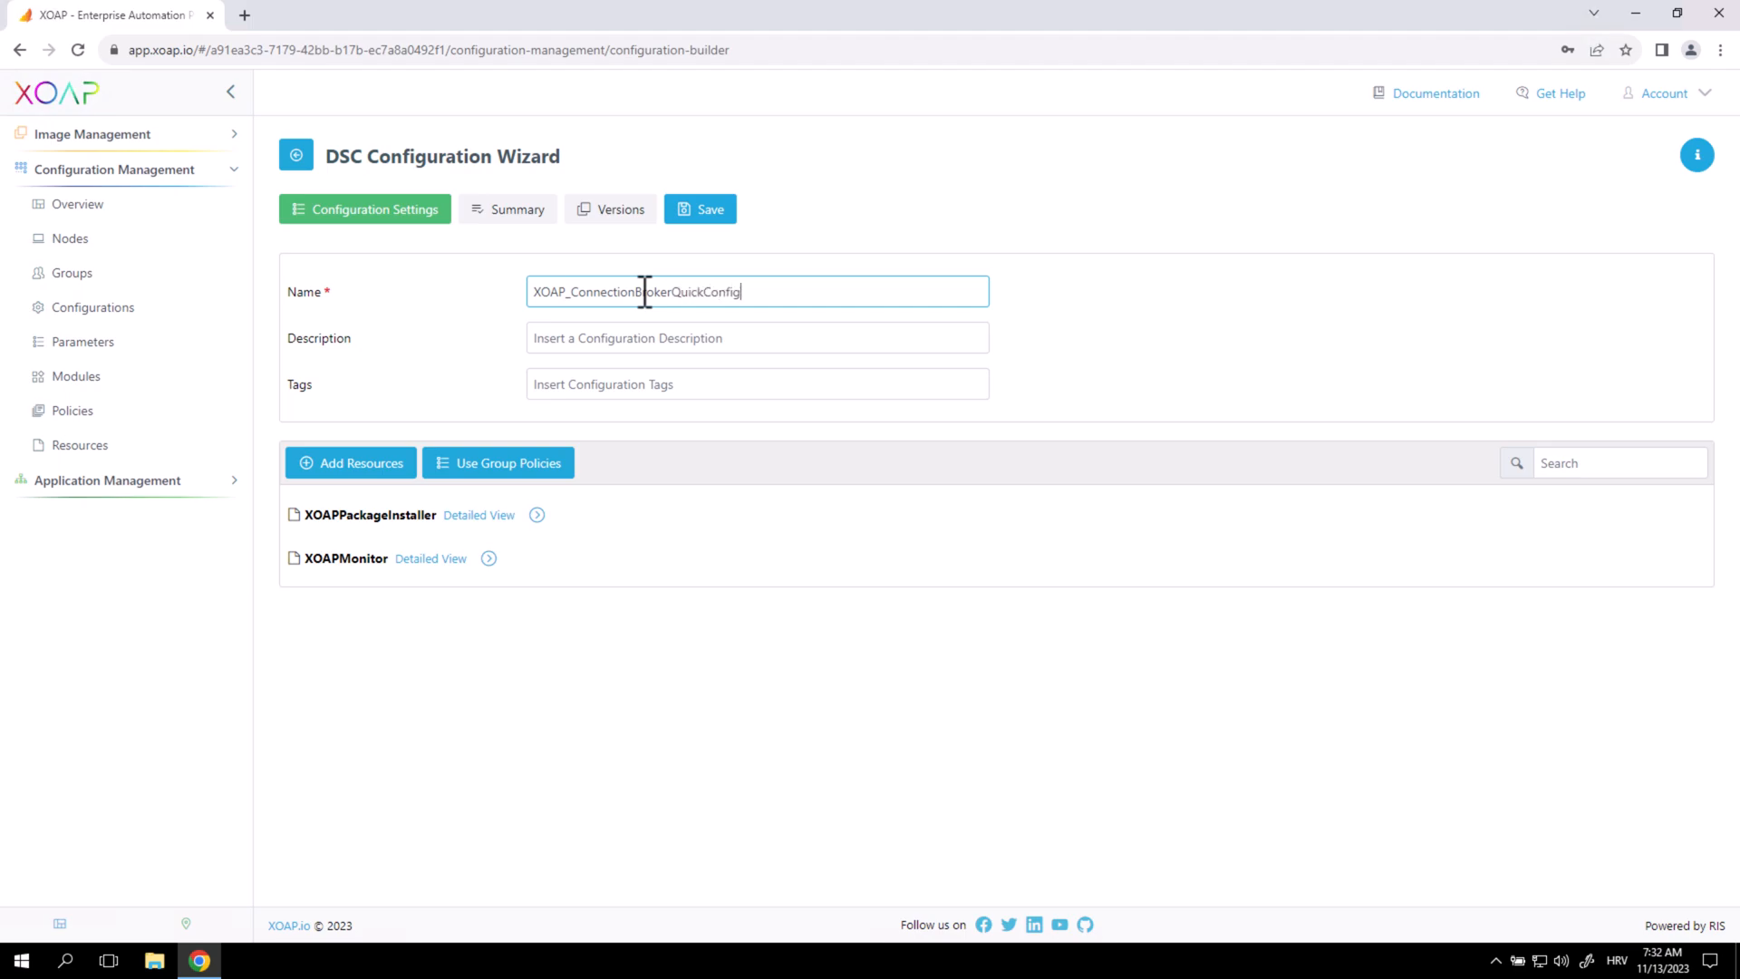
pyautogui.press('Tab')
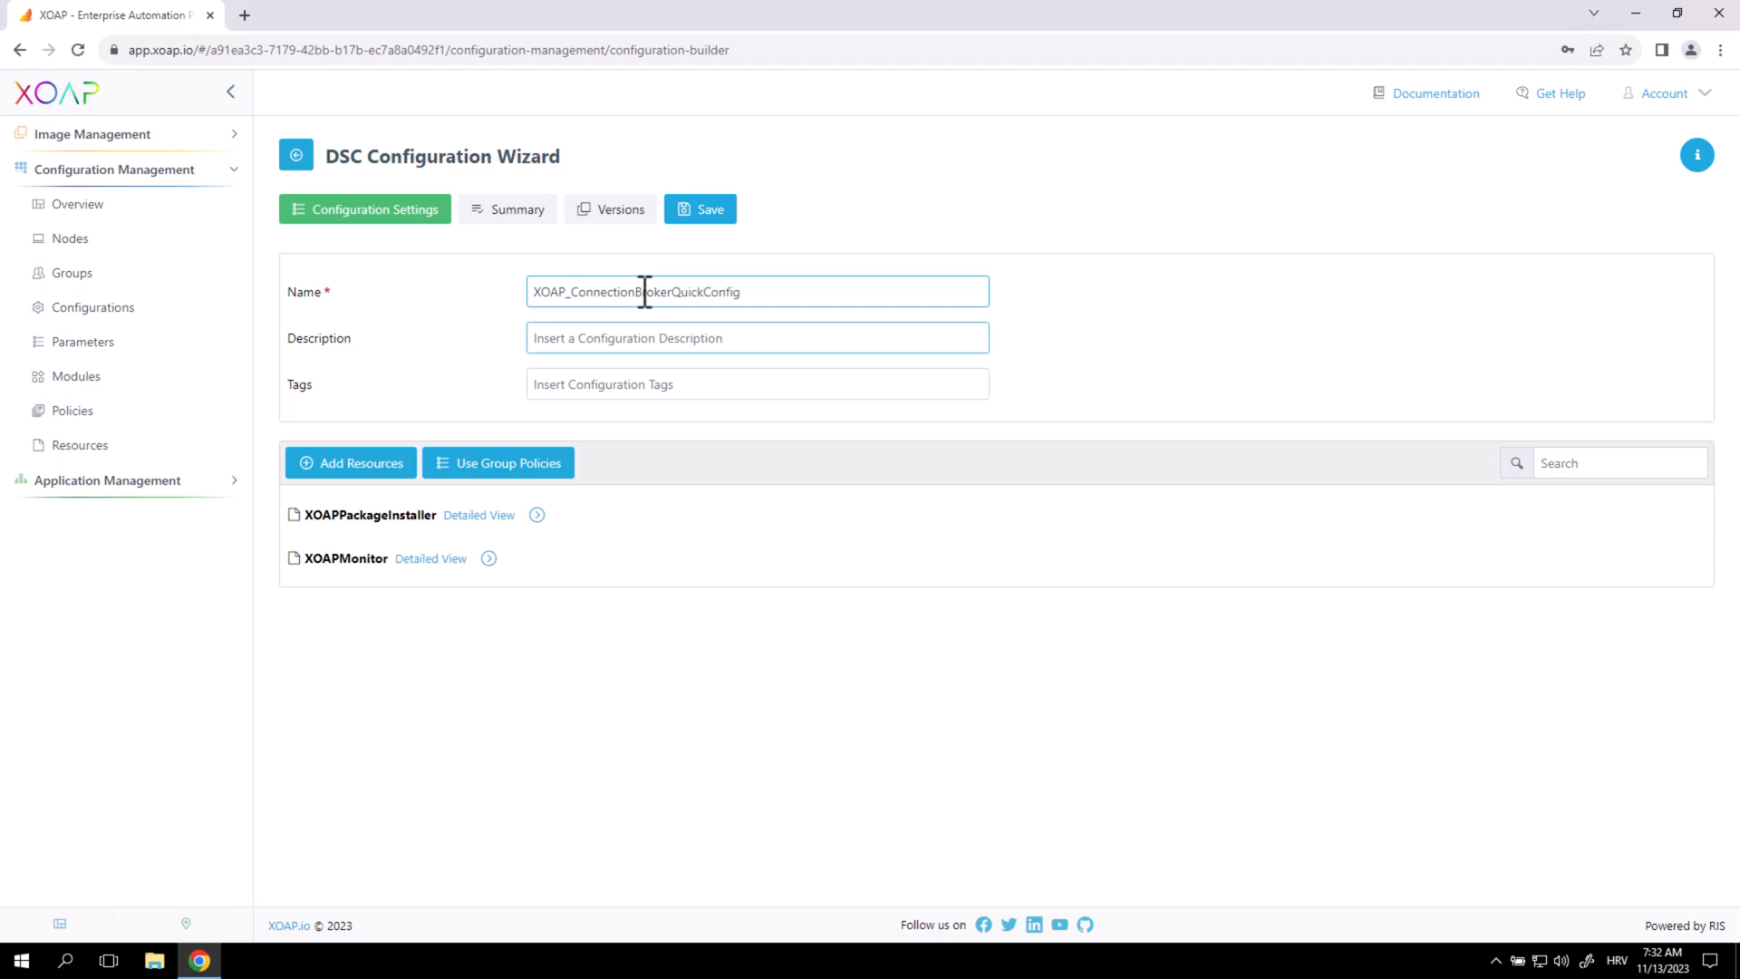
pyautogui.write('Config Connection broker')
pyautogui.press('Tab')
pyautogui.write('Demo, RDS')
# Add a resource from module XOAPRemoteDesktopServicesDSC 0.0.1, choosing XOAP_RDSQuickStartConfiguration.
pyautogui.click(614, 725)
pyautogui.click(344, 433)
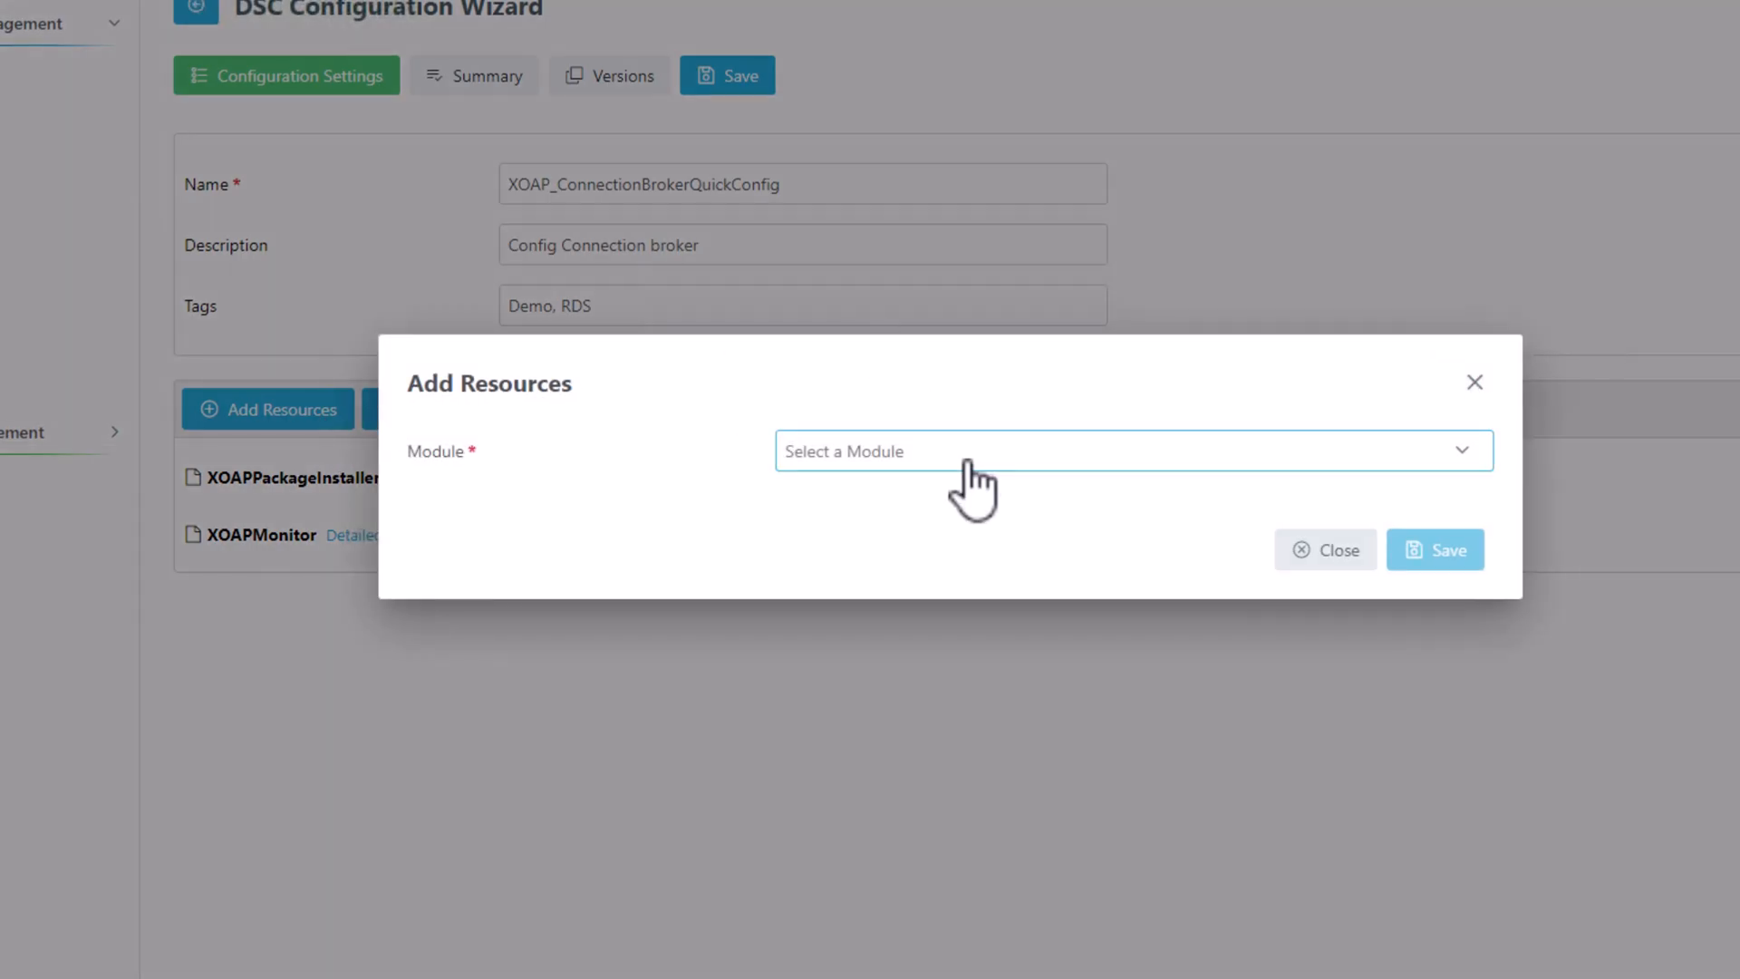
pyautogui.click(973, 490)
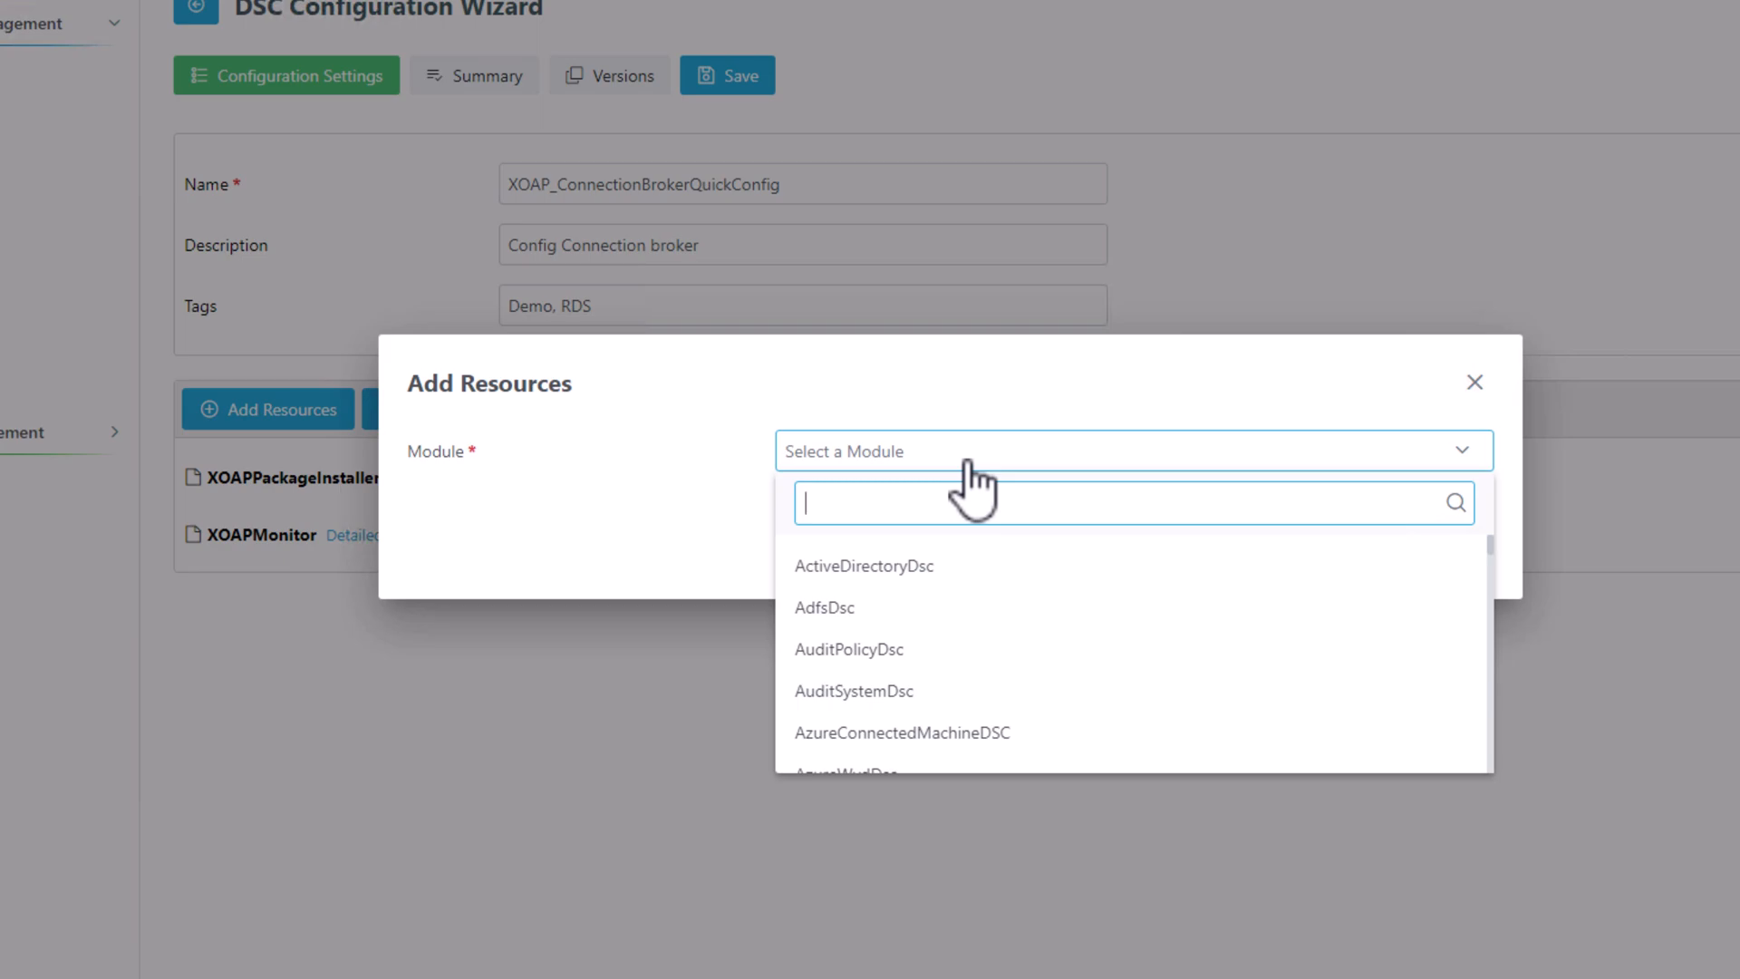
pyautogui.write('xoap')
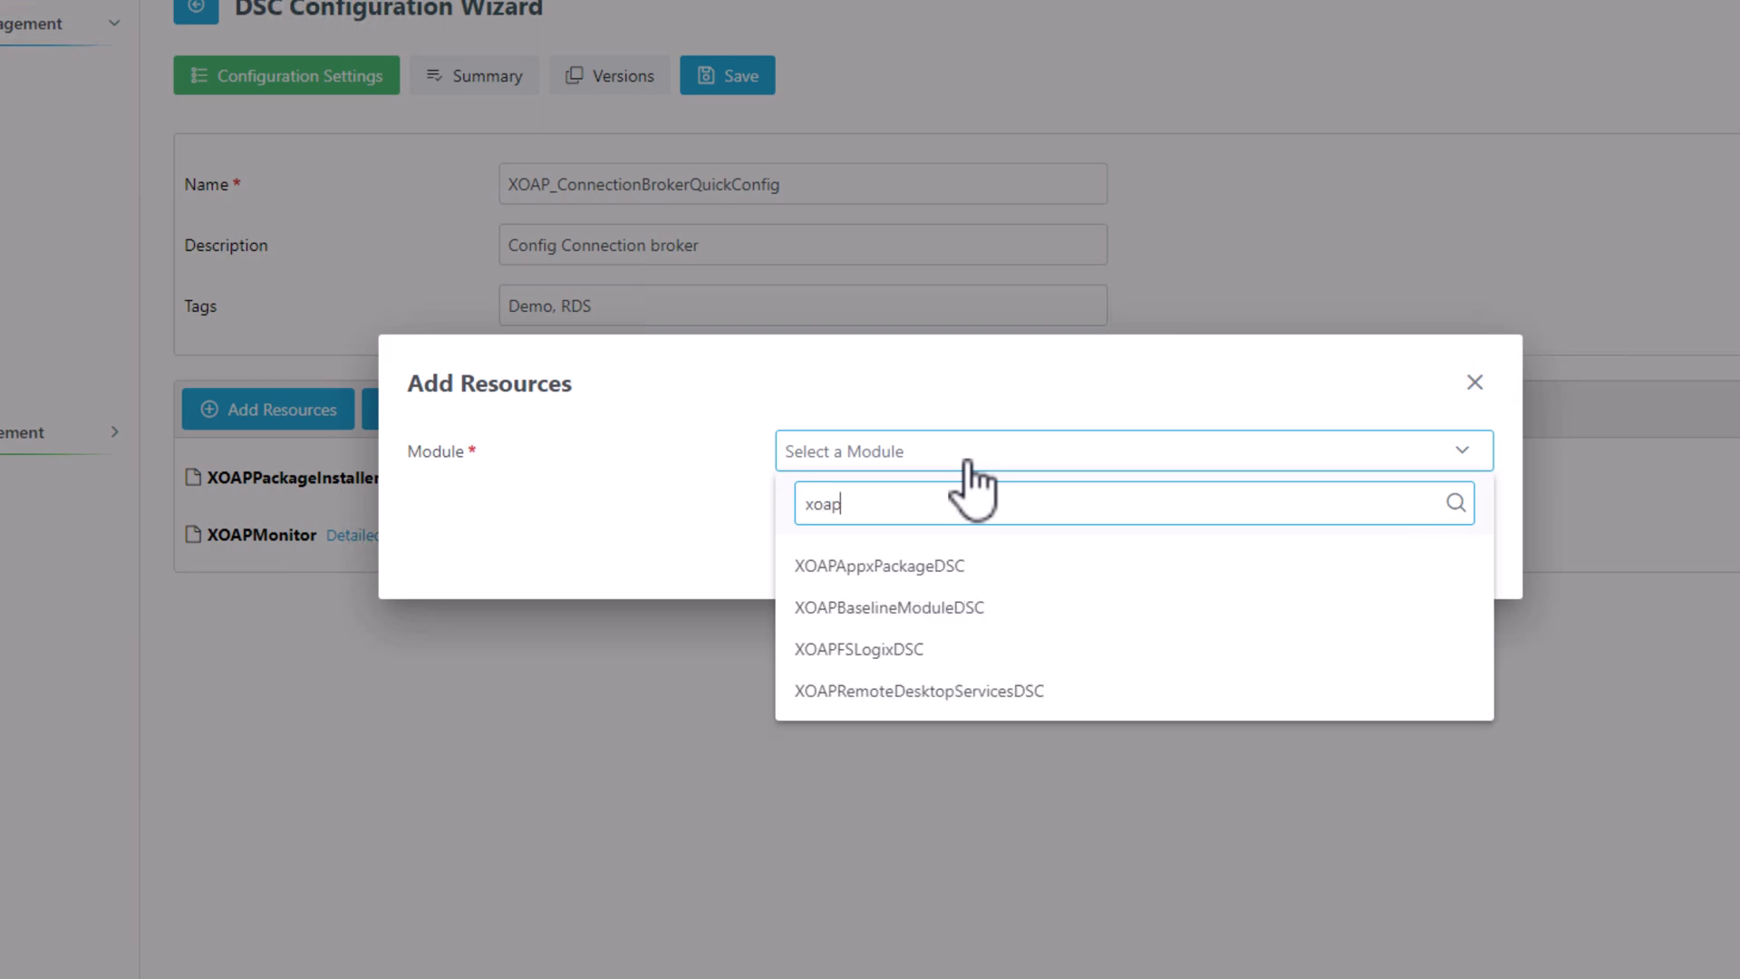
pyautogui.click(979, 707)
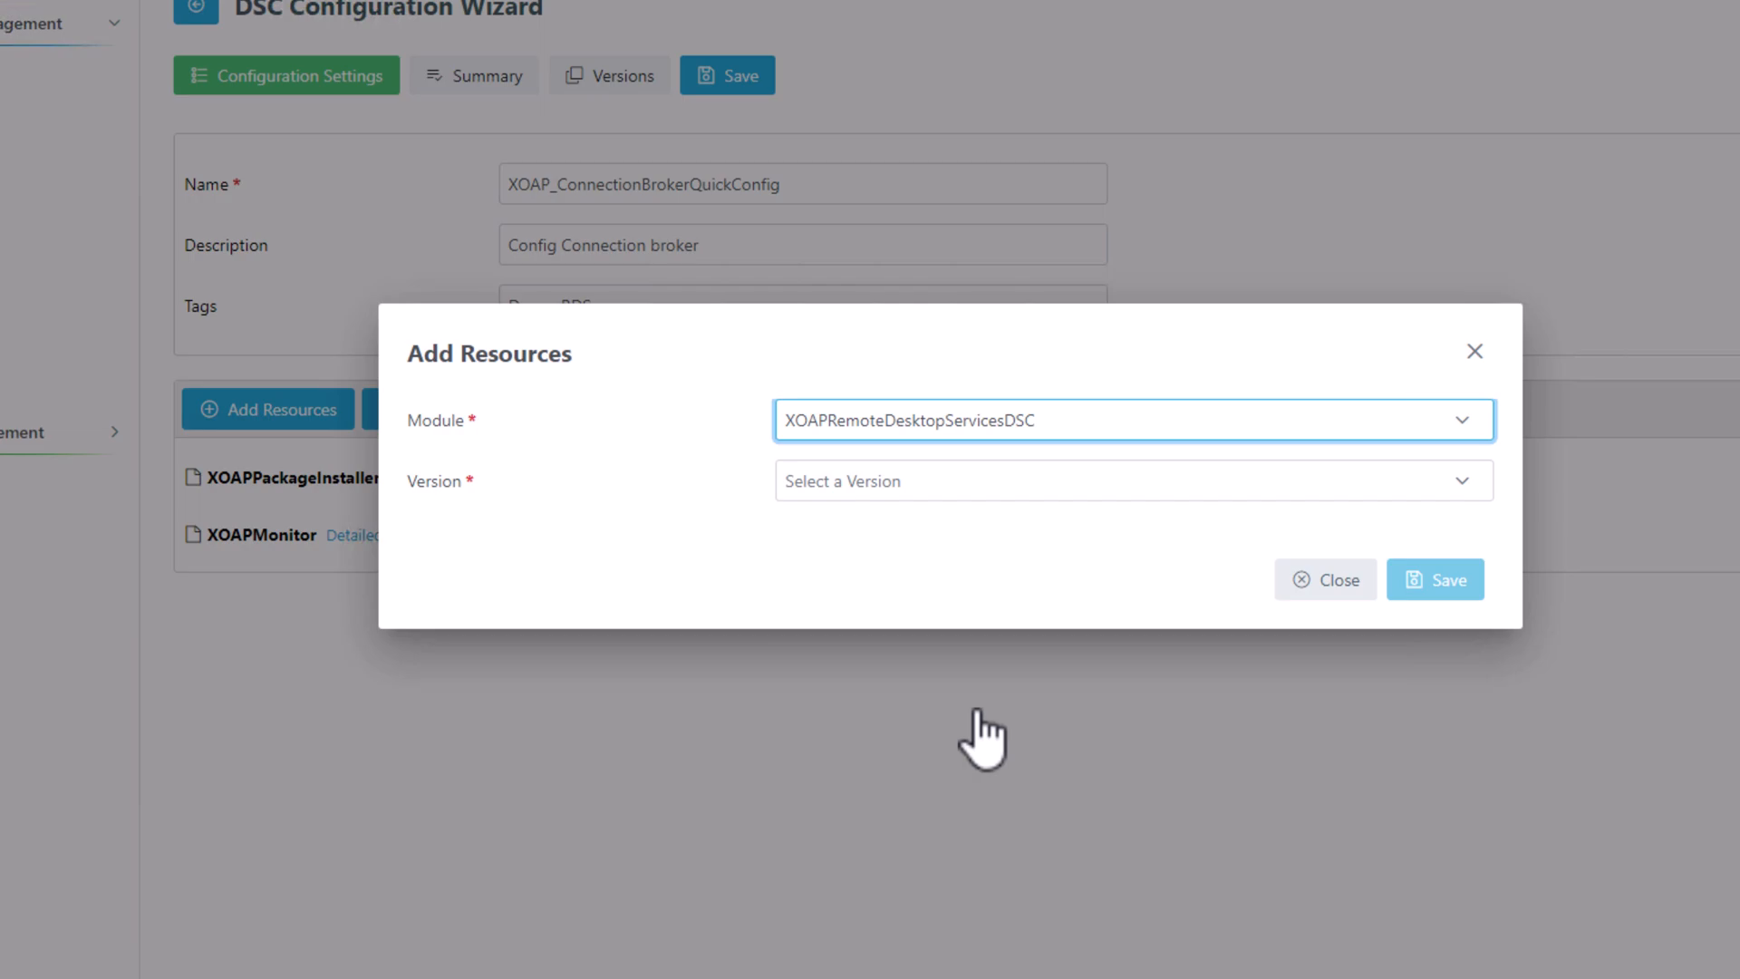
pyautogui.click(1034, 494)
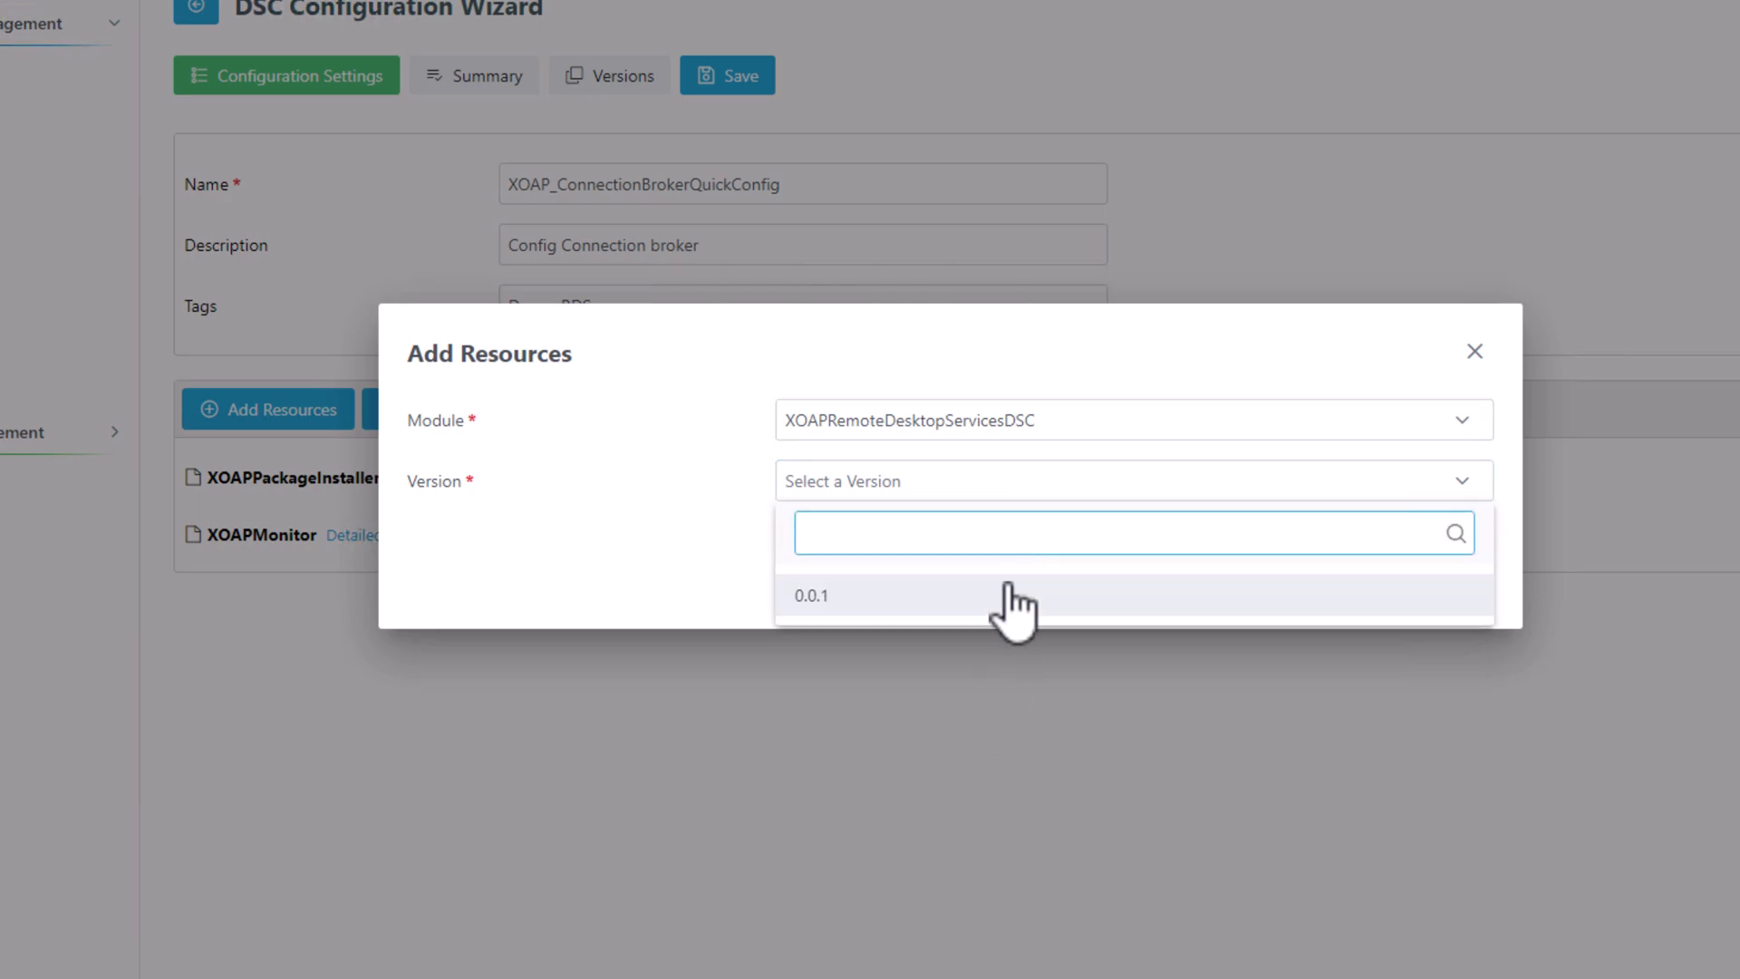
pyautogui.click(1003, 599)
pyautogui.click(991, 508)
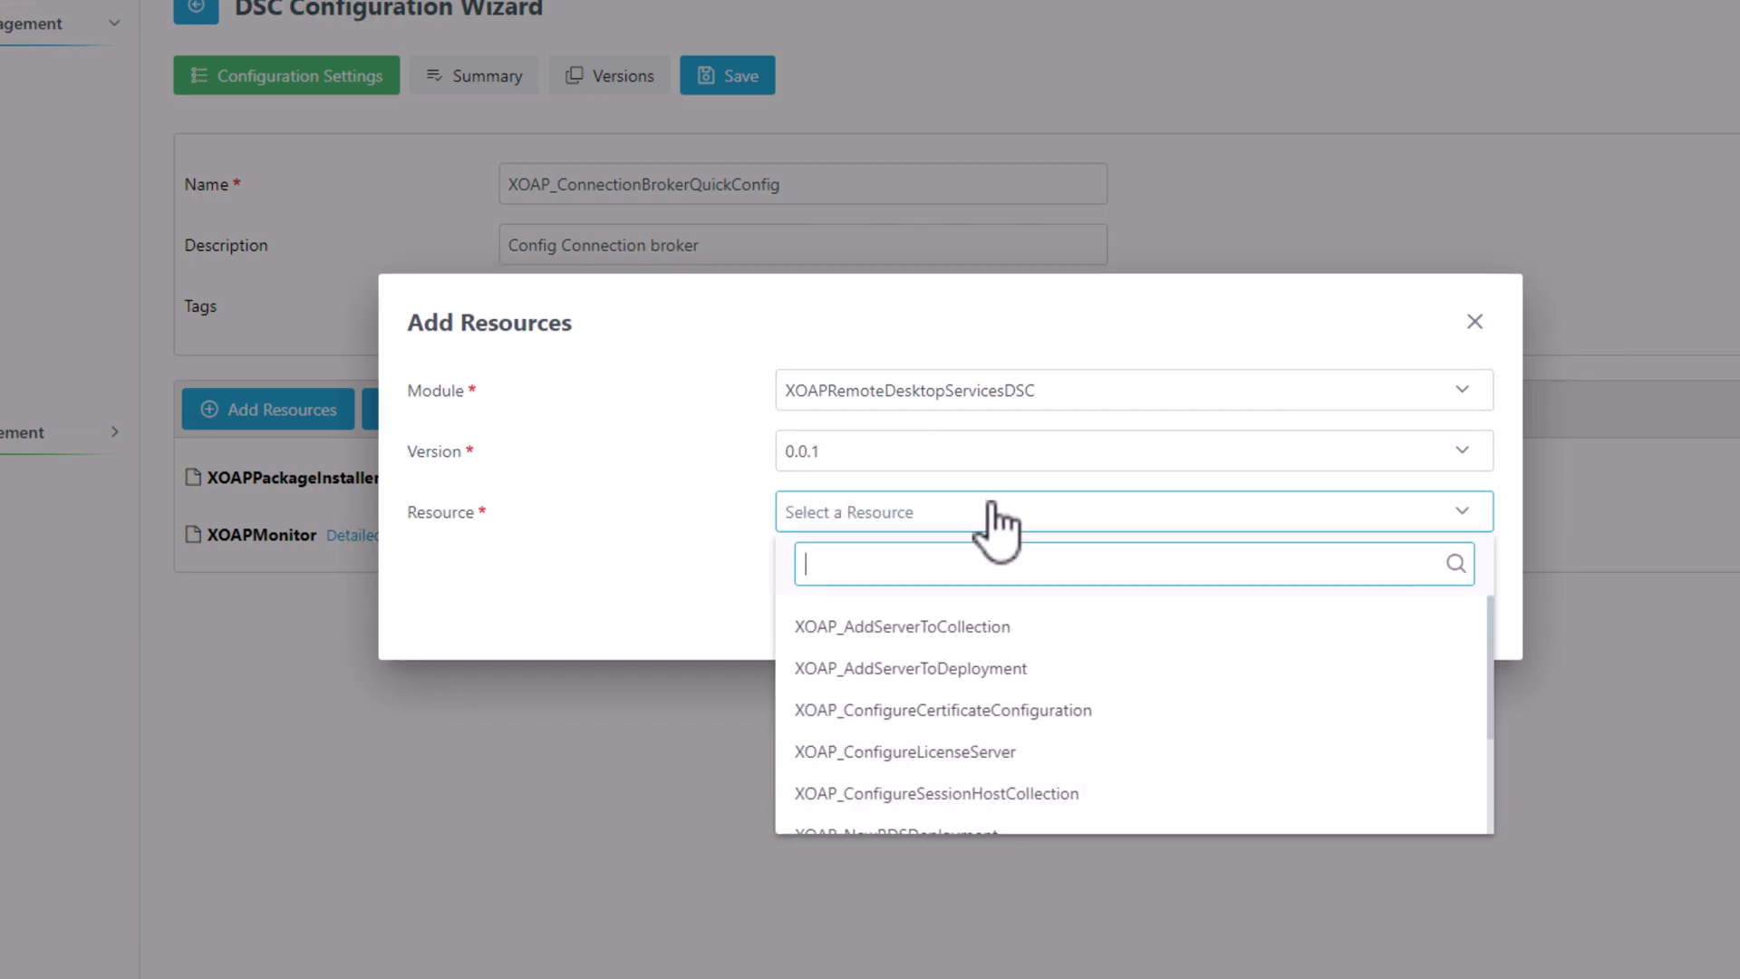
pyautogui.write('qu')
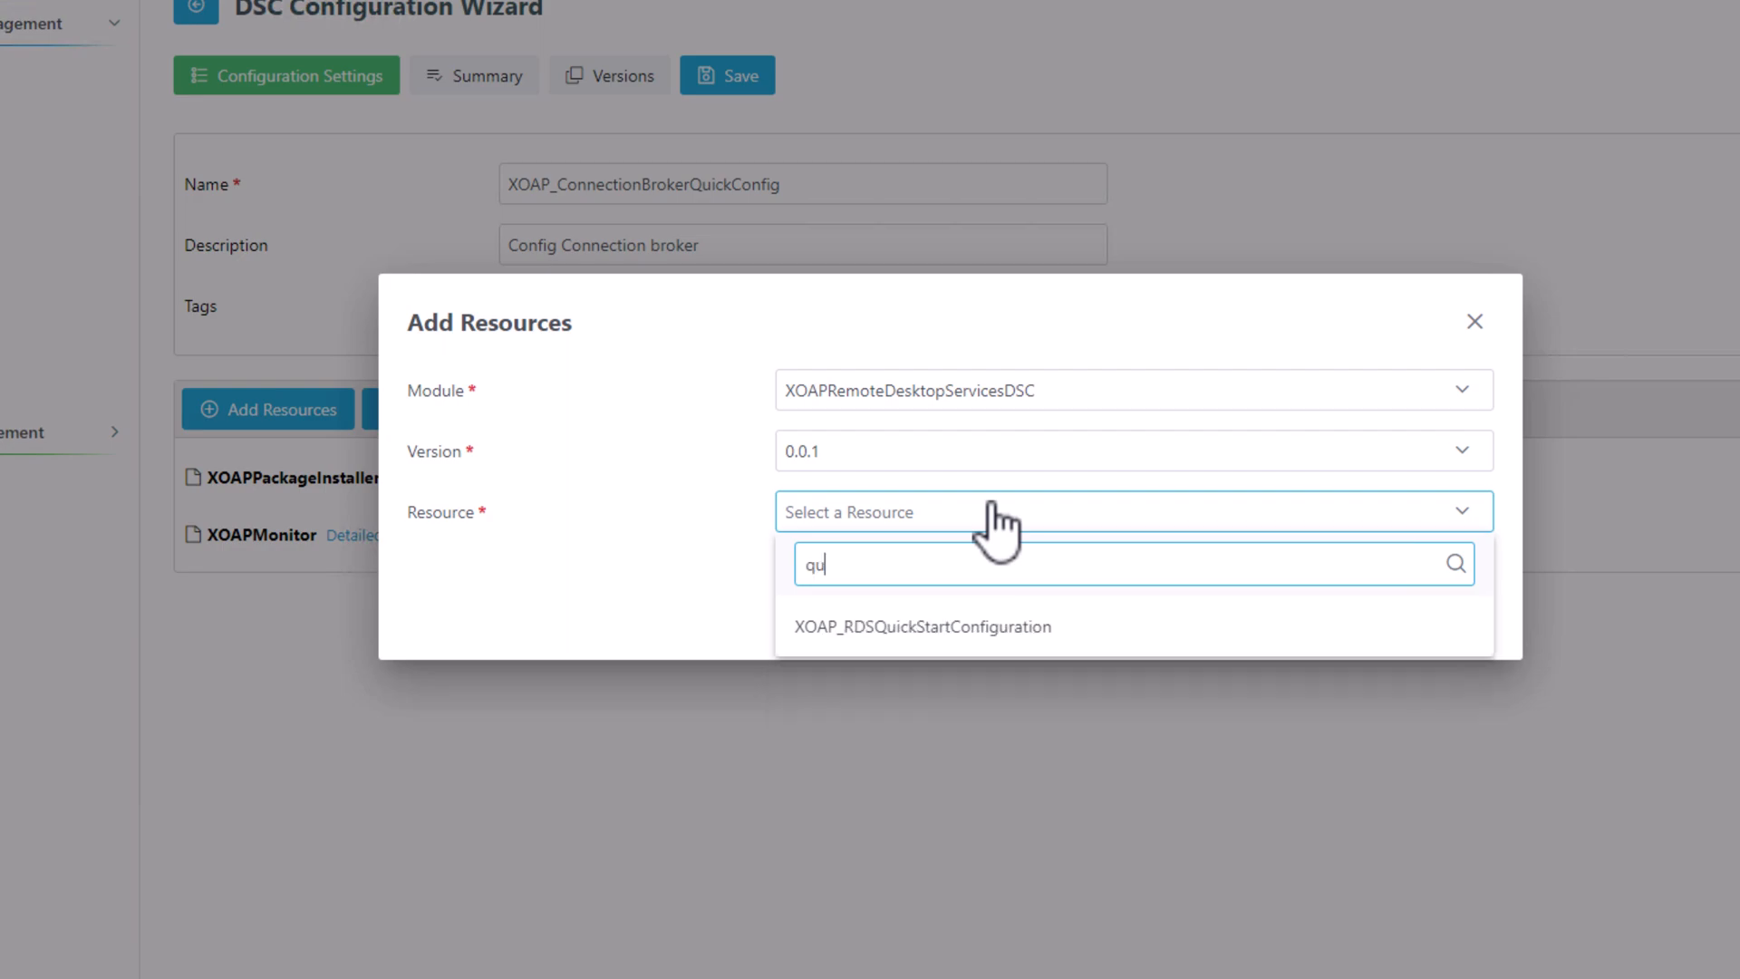
pyautogui.click(1011, 639)
pyautogui.click(831, 389)
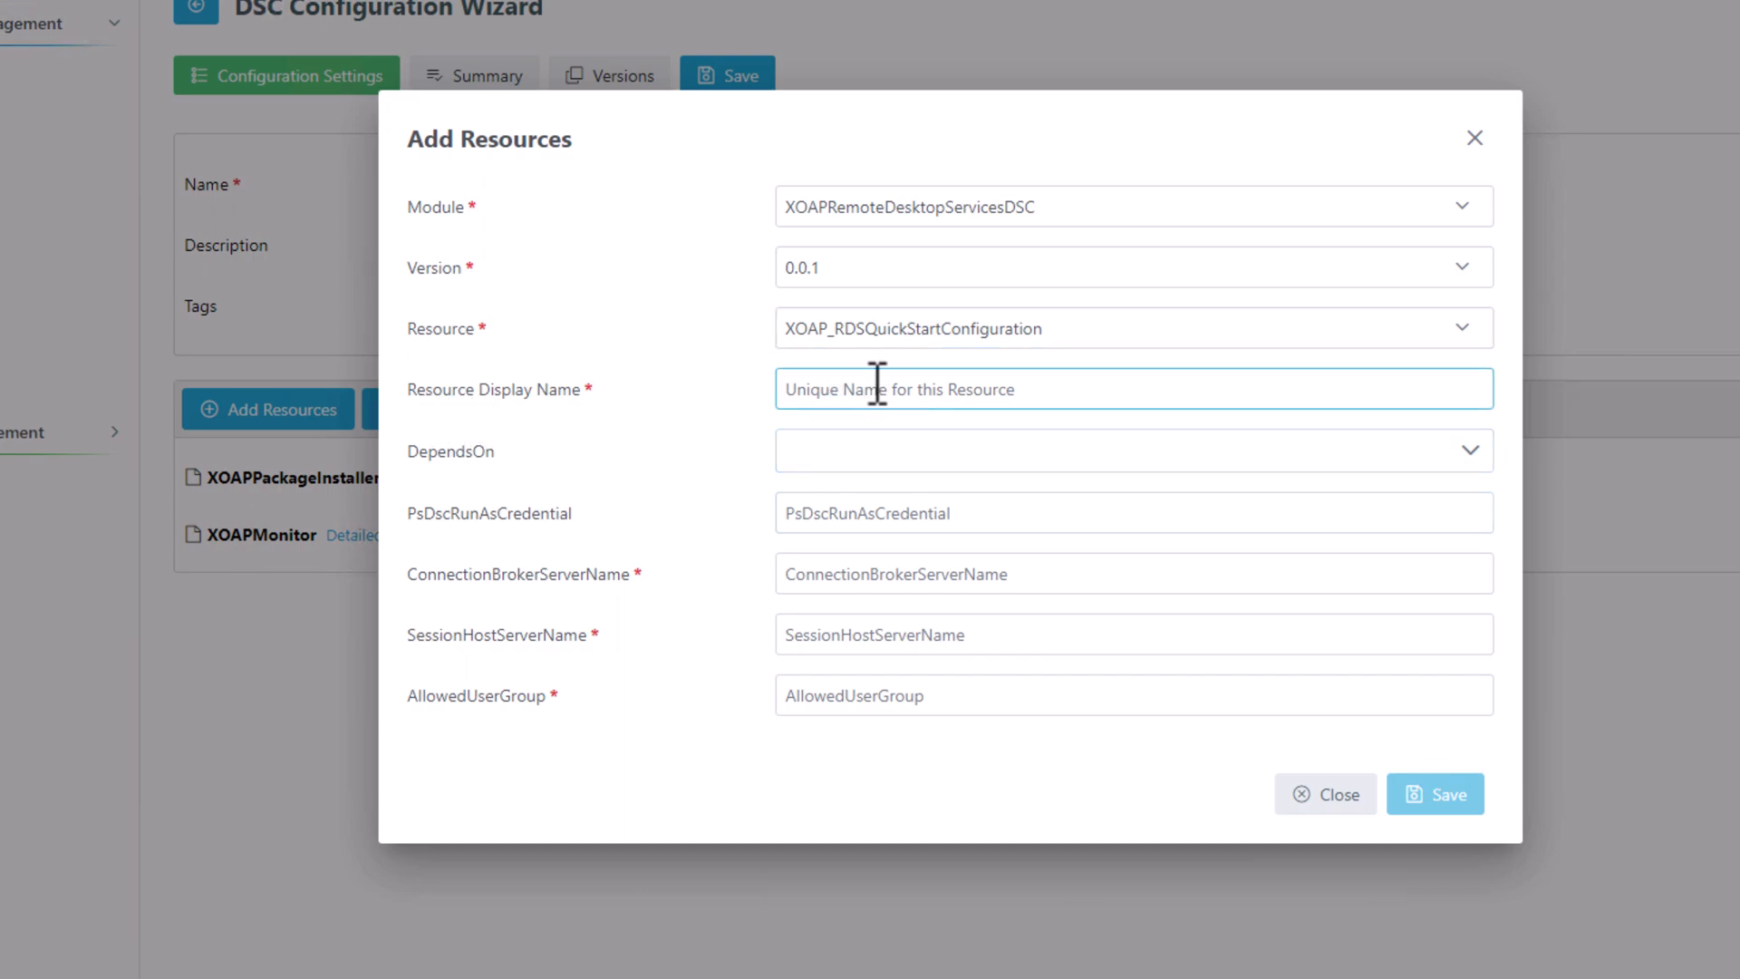
# Name the resource QuickConfig, run it as RDSuser, with broker XOAP-WS-01.xoap.local.
pyautogui.write('QuickConfig')
pyautogui.press('Tab')
pyautogui.press('Tab')
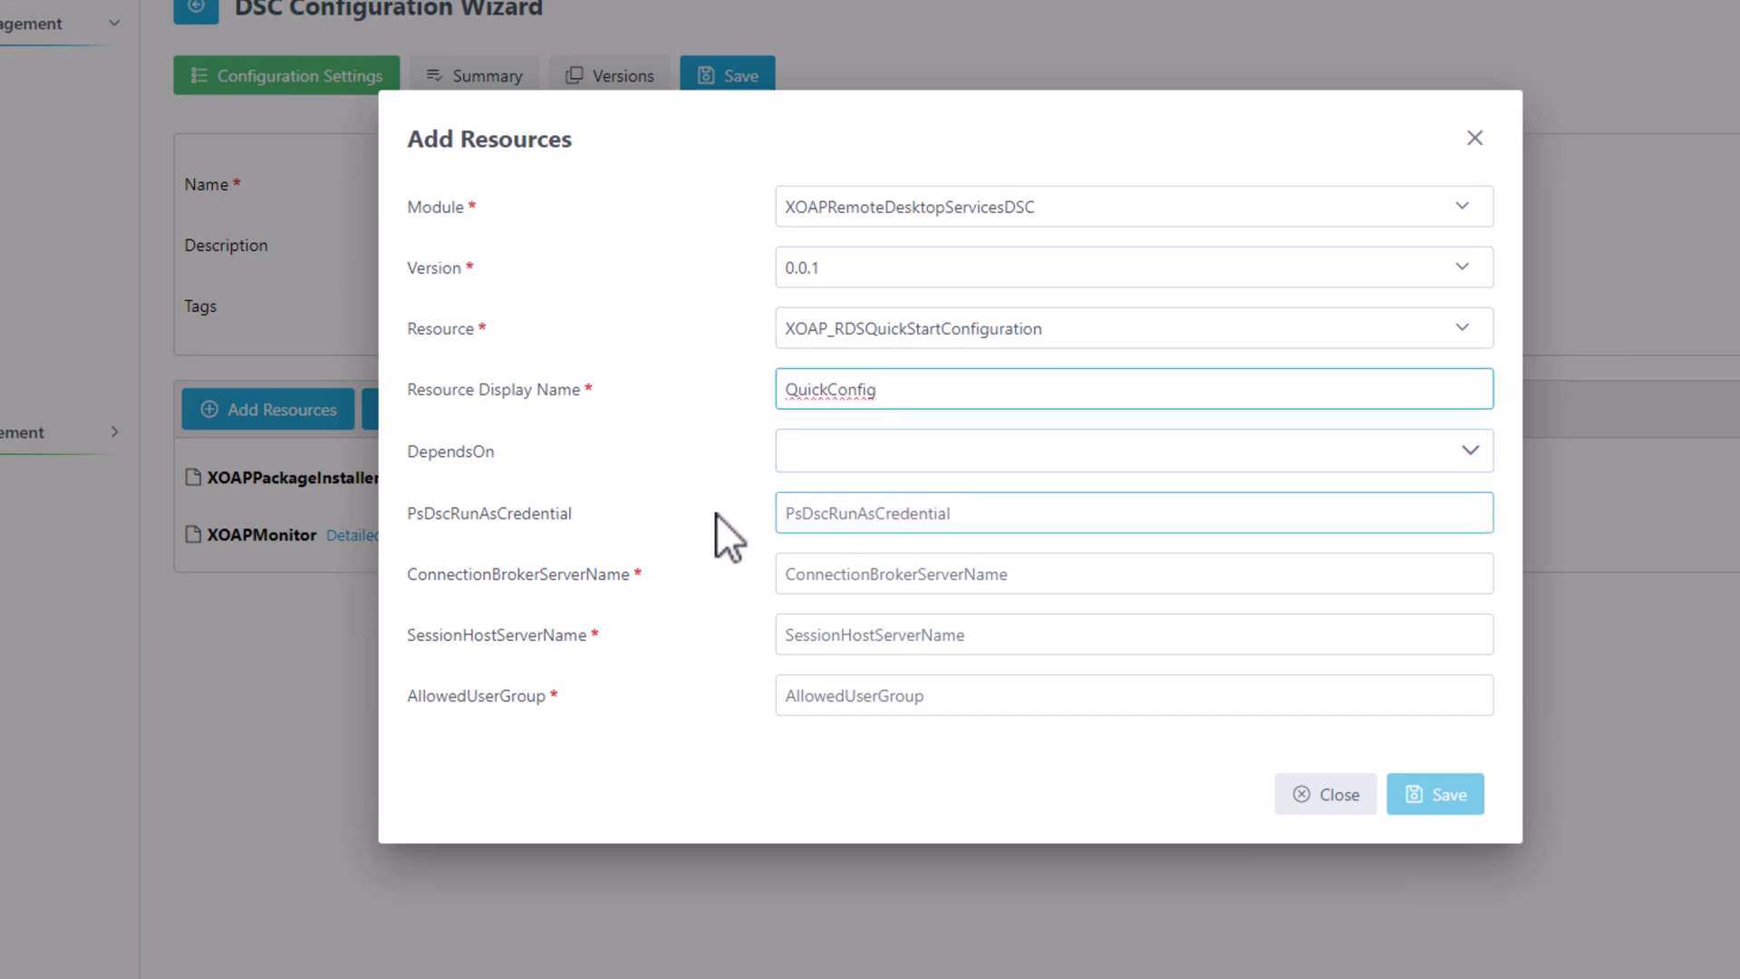
pyautogui.click(834, 513)
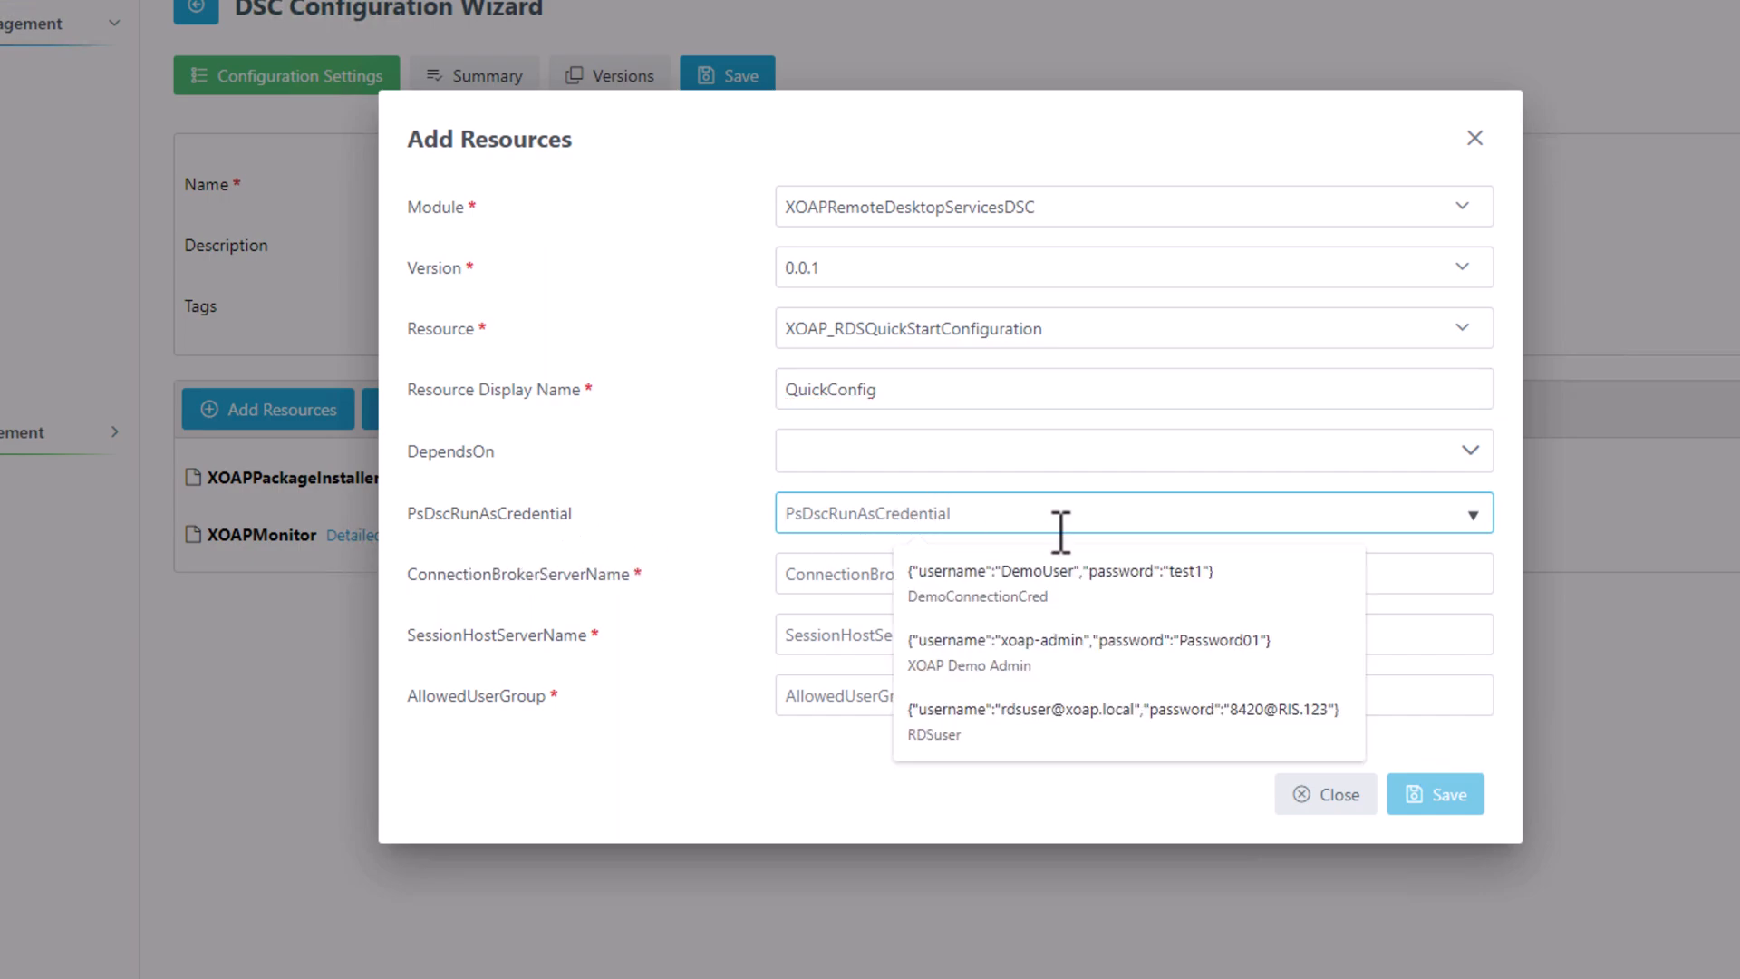
pyautogui.click(1303, 721)
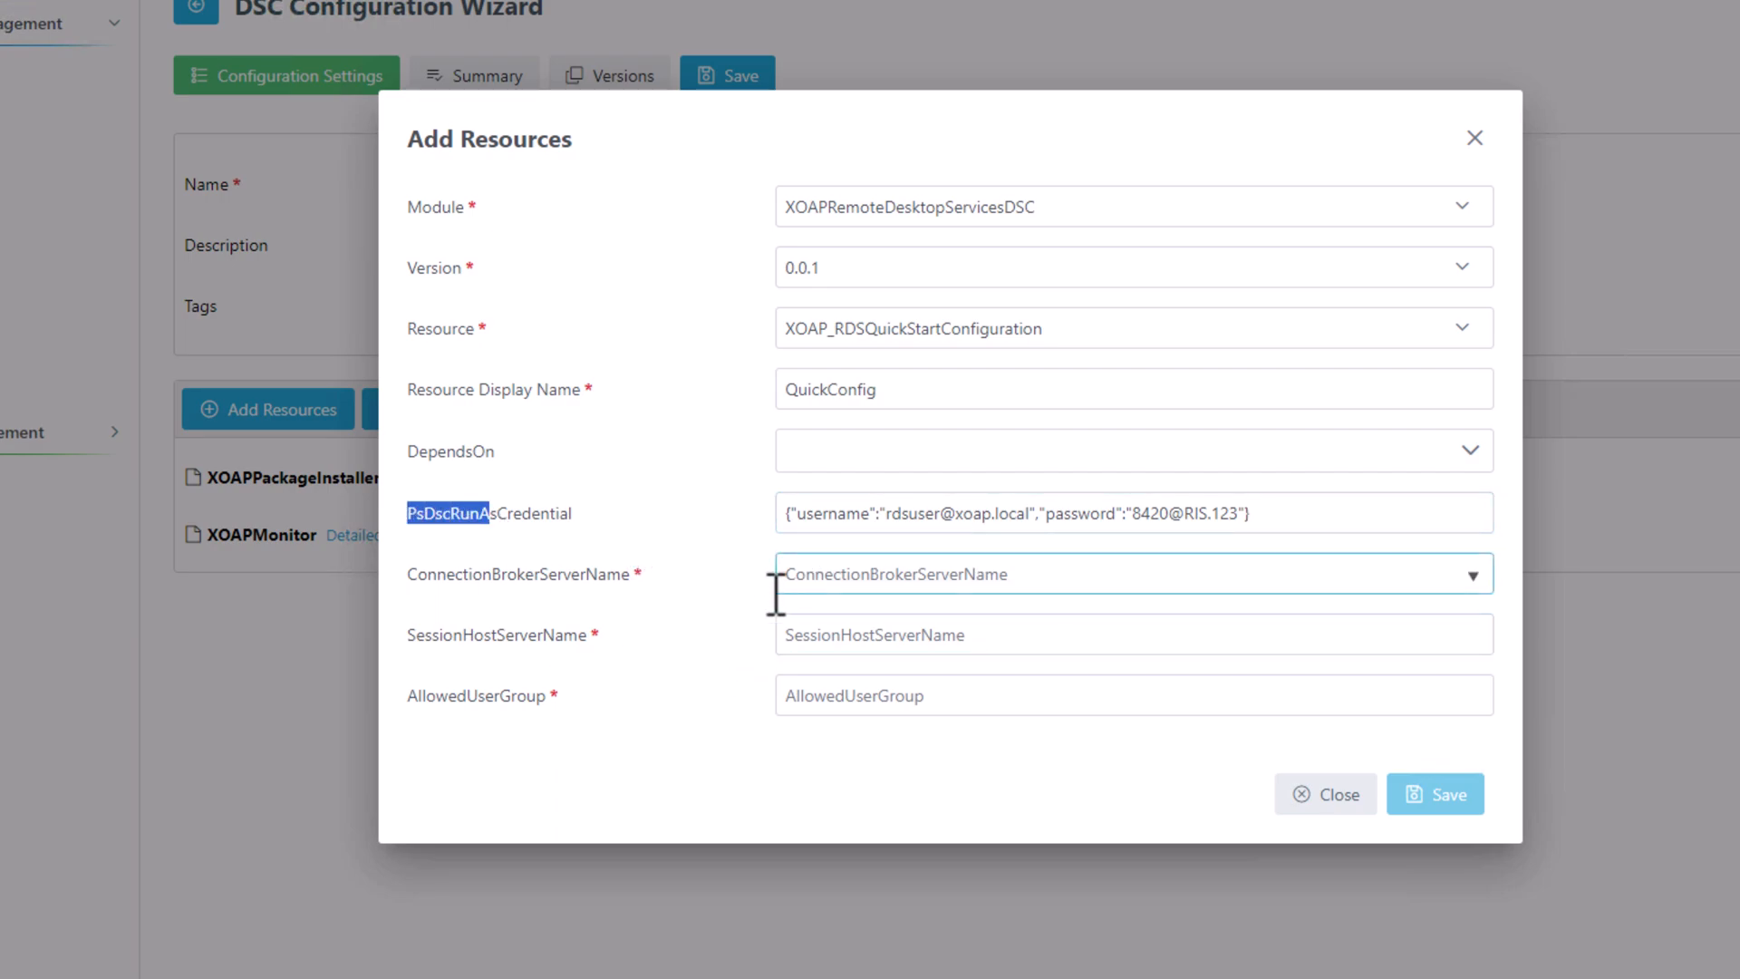
pyautogui.click(831, 585)
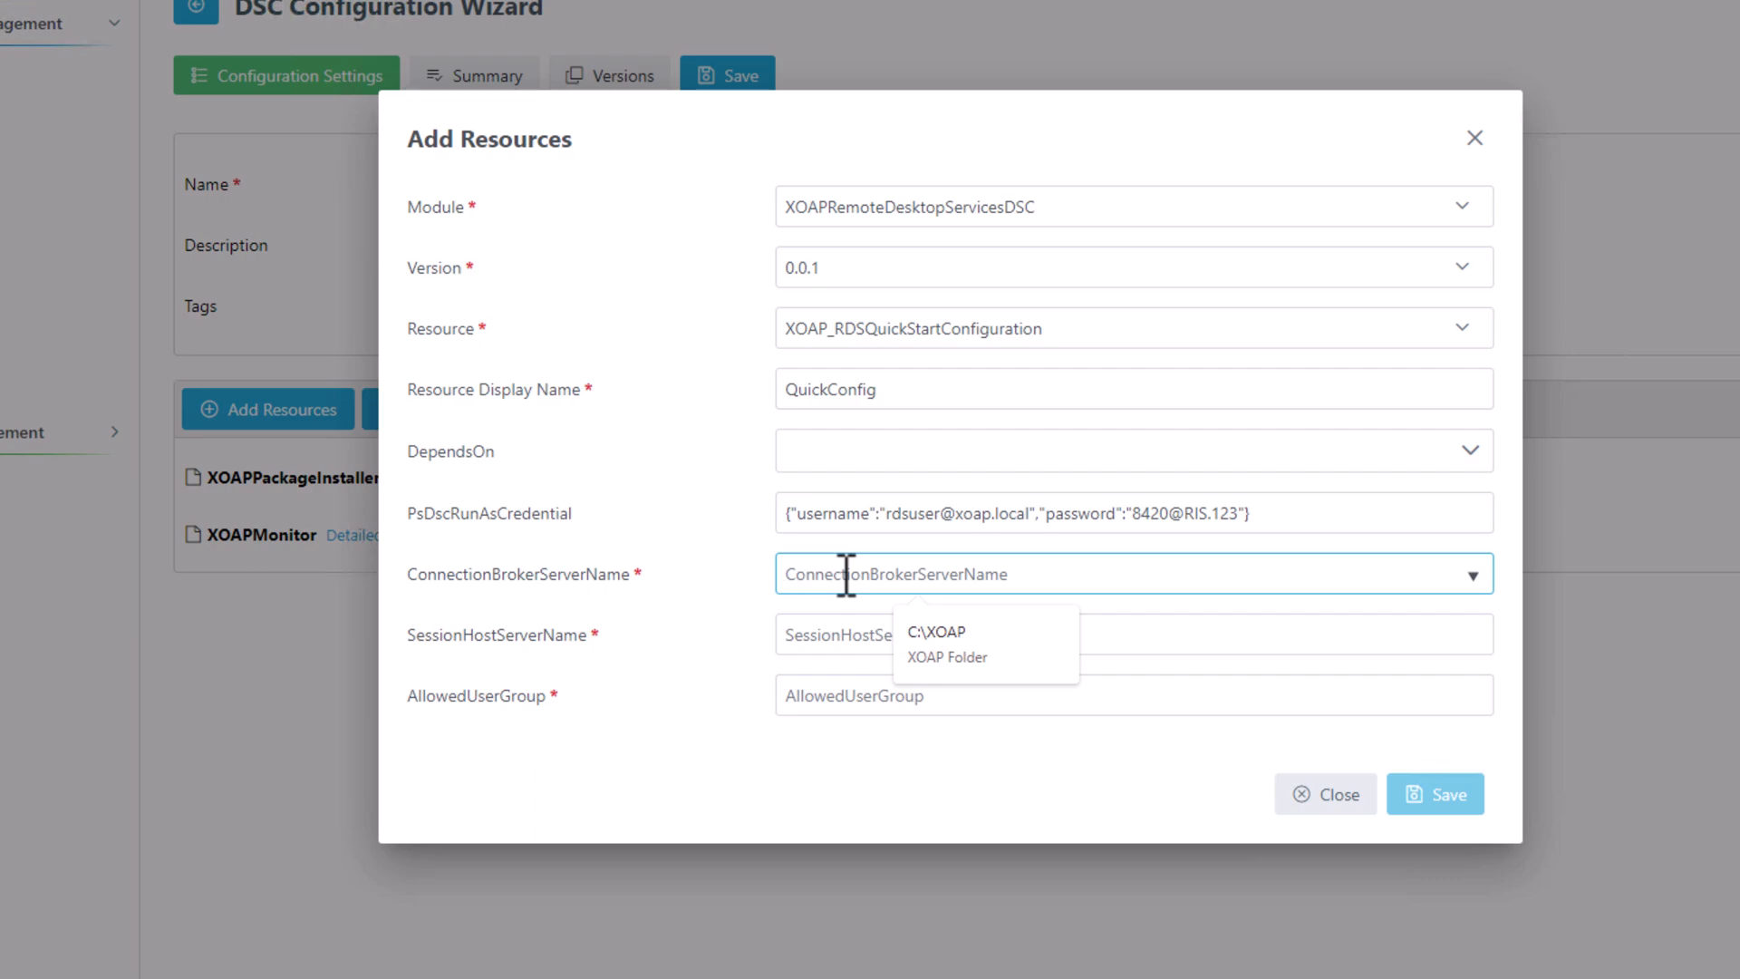
pyautogui.write('XOAP')
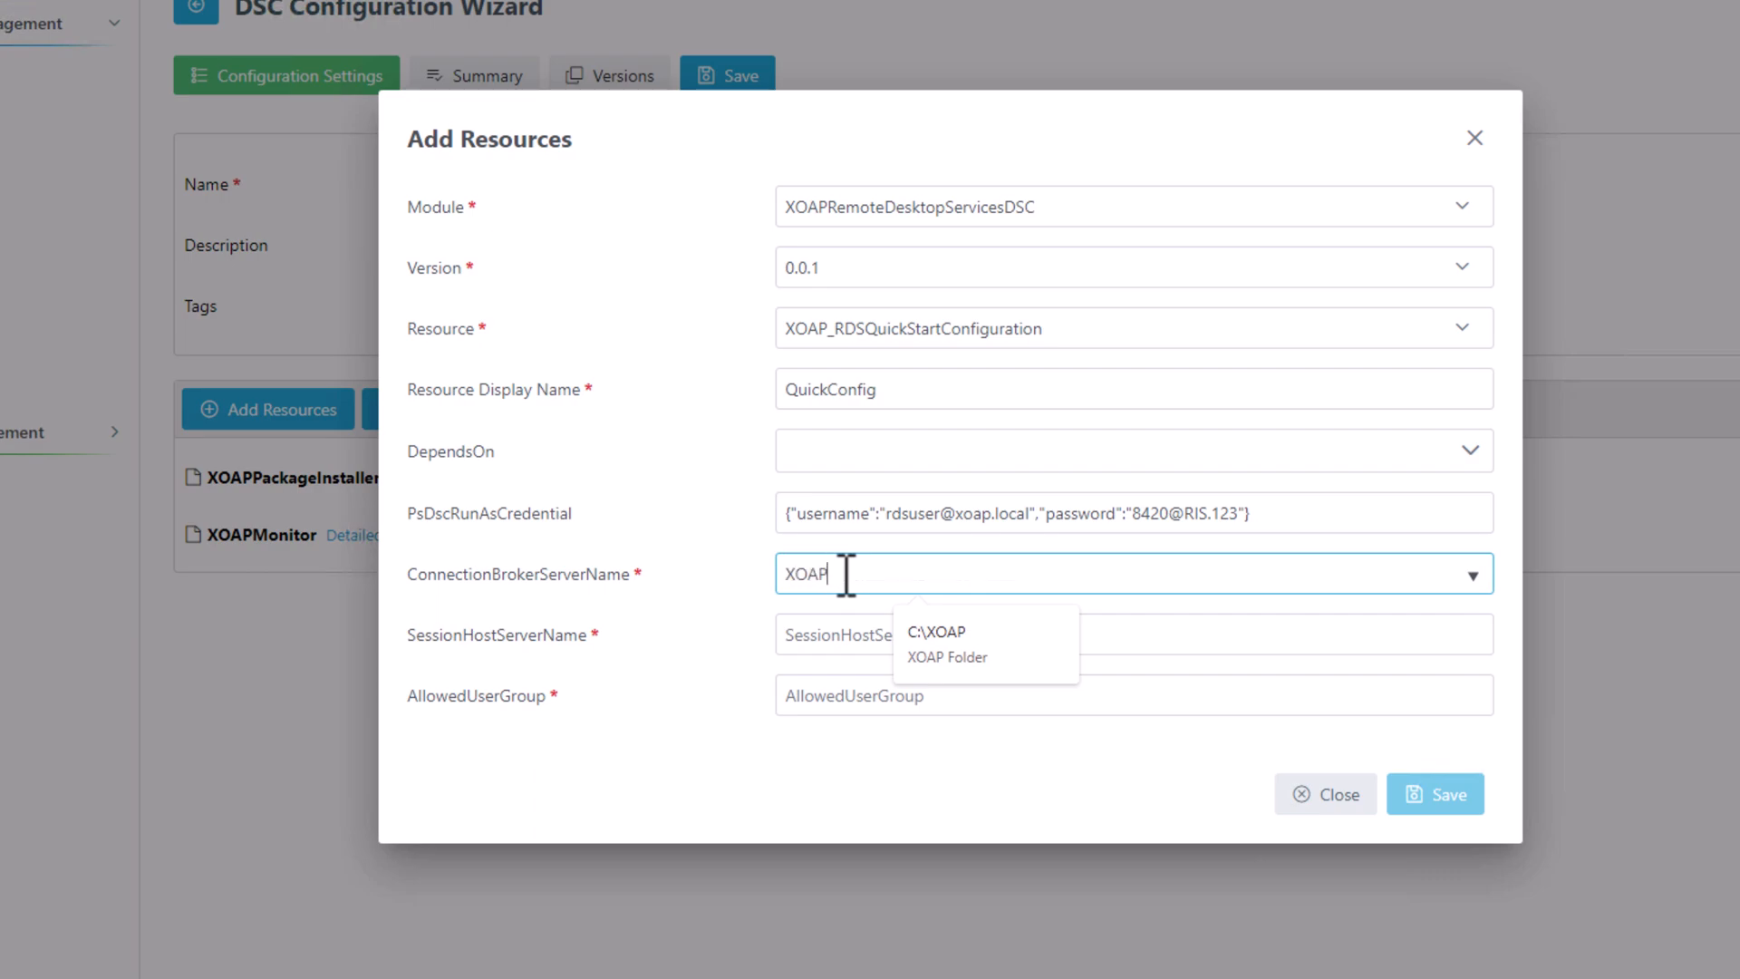
pyautogui.write('-WS-01.xoap')
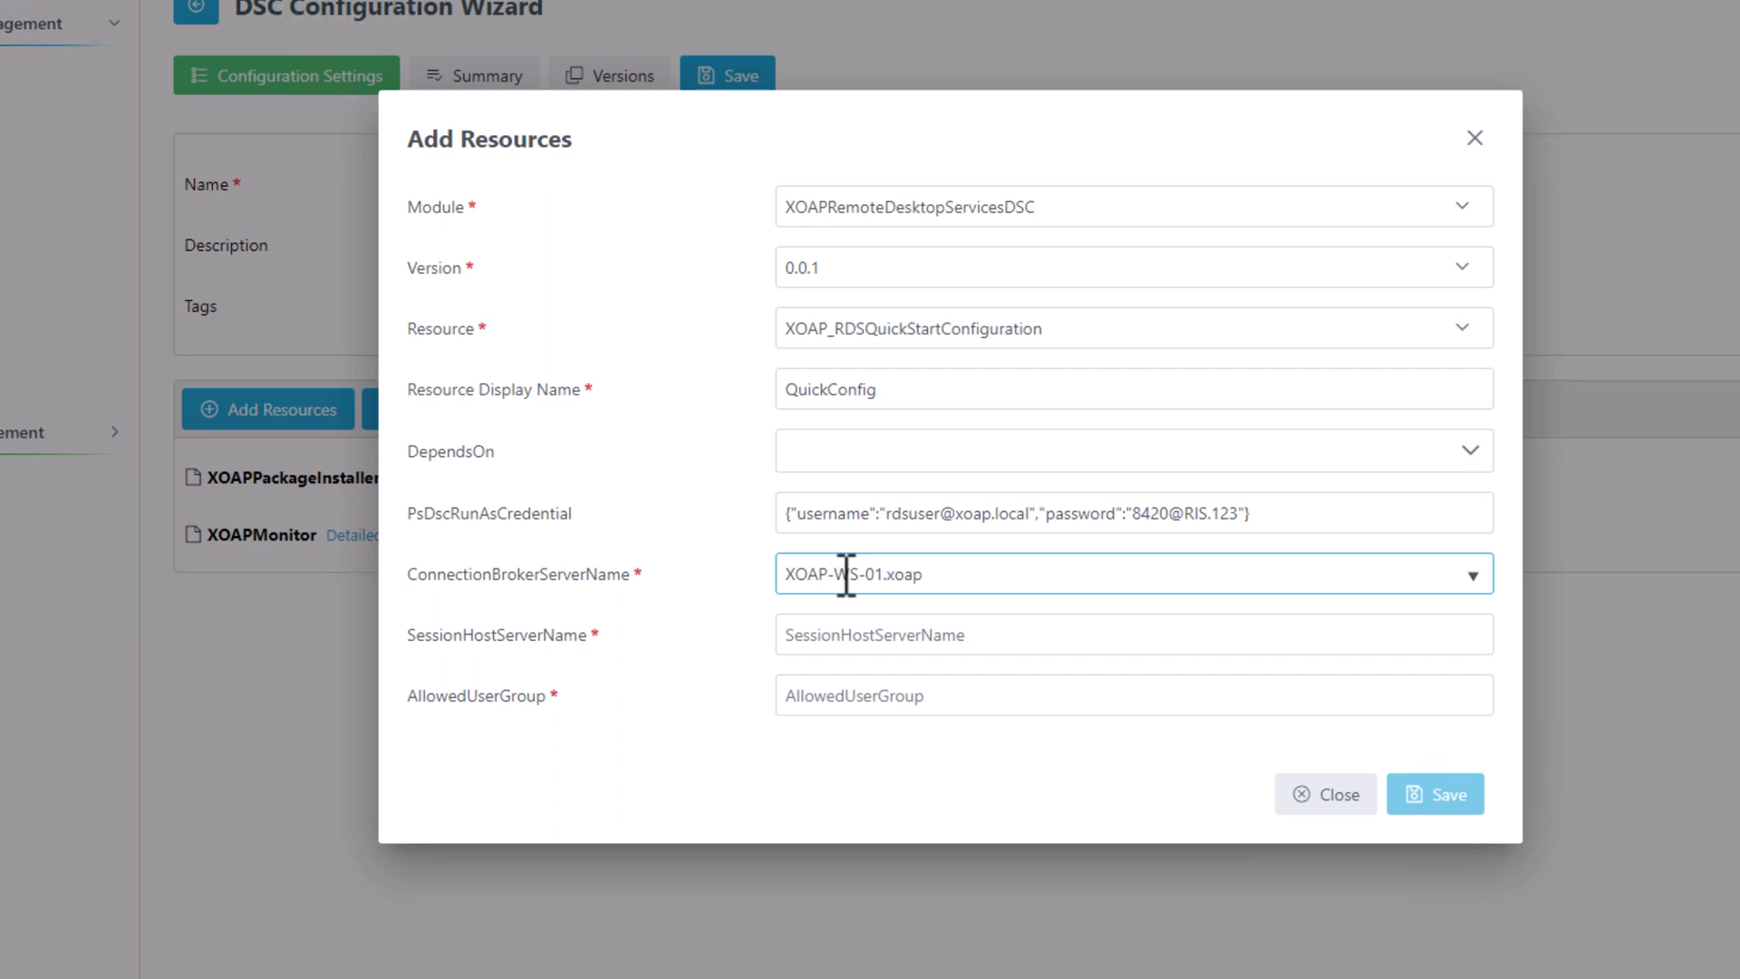
pyautogui.write('.local')
# Set session host XOAP-WS-02.xoap.local, allow the rds_users group, and save the resource.
pyautogui.moveTo(979, 578); pyautogui.dragTo(782, 575)
pyautogui.hotkey('ctrl', 'c')
pyautogui.click(872, 635)
pyautogui.hotkey('ctrl', 'v')
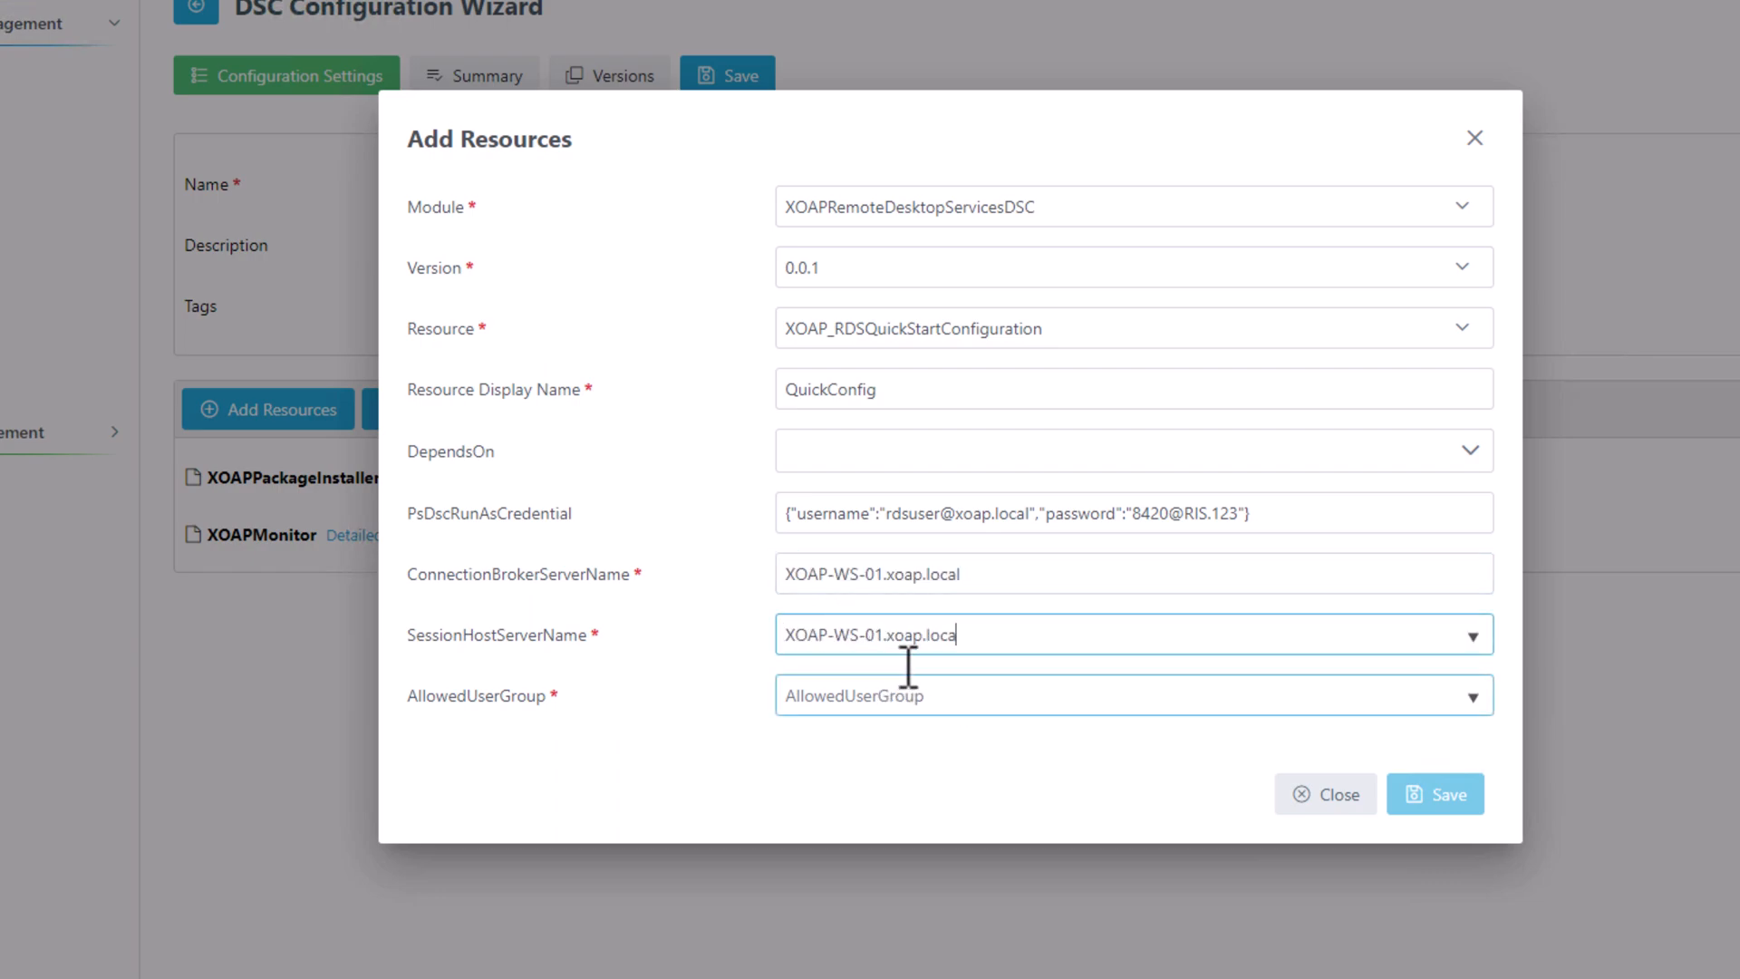
pyautogui.write('l')
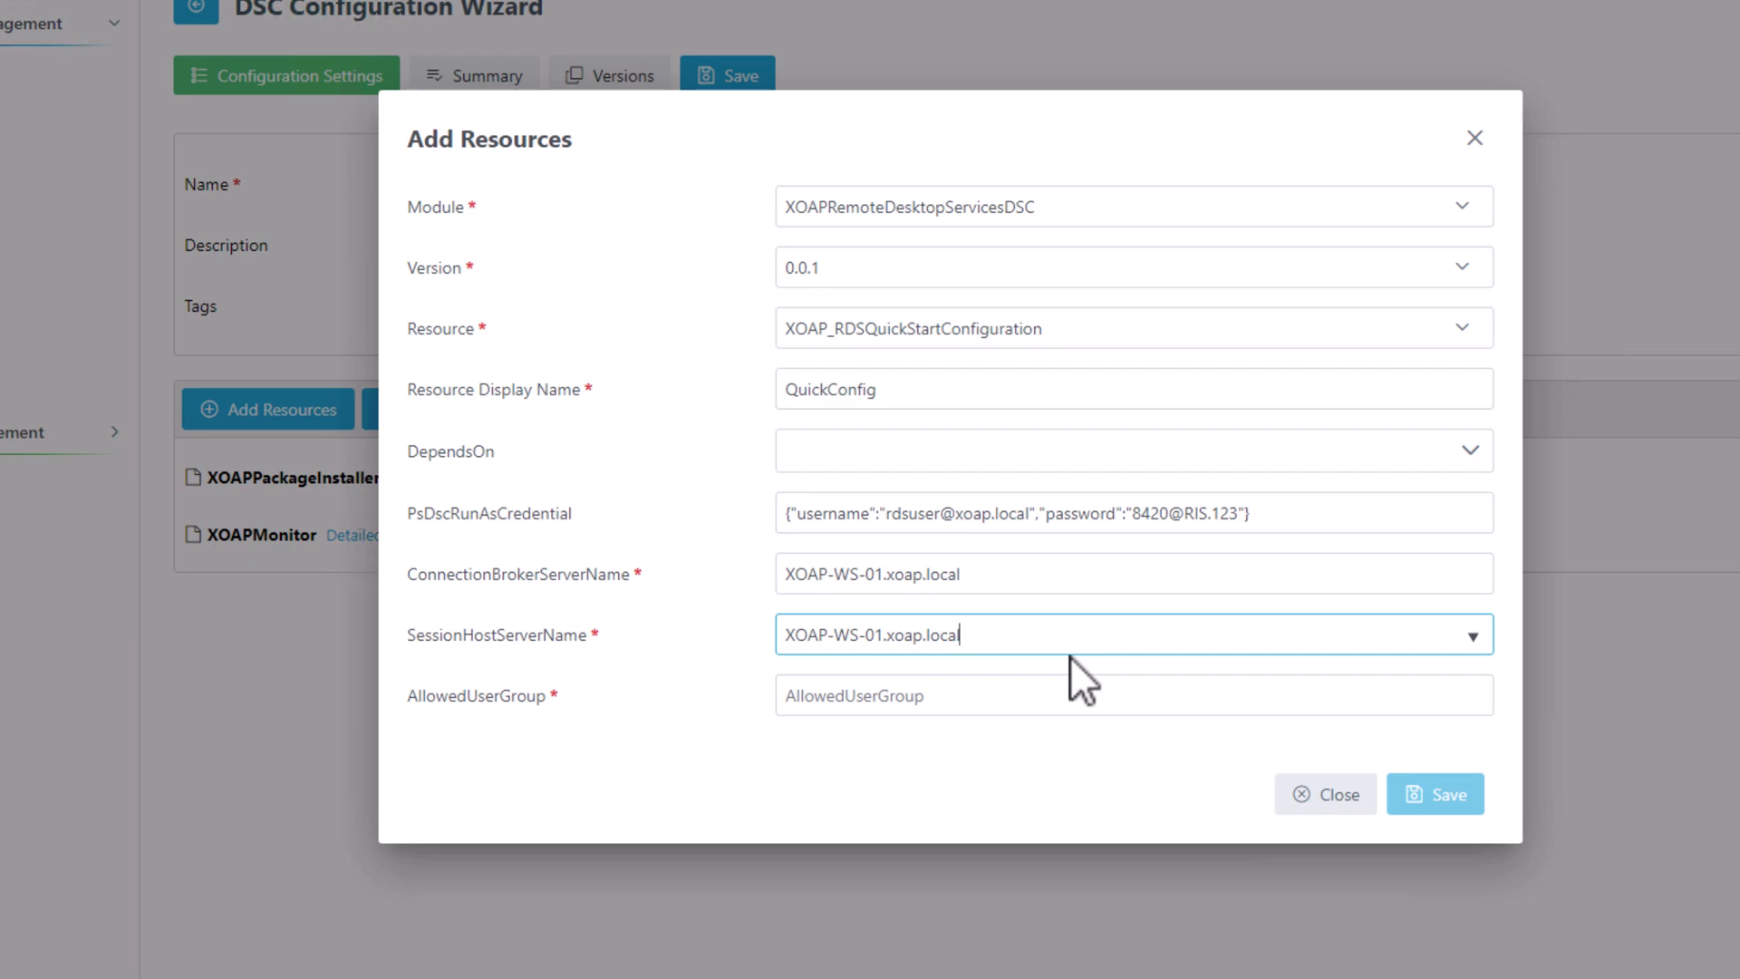
pyautogui.press('Left')
pyautogui.press('Left')
pyautogui.press('Left')
pyautogui.press('Left')
pyautogui.press('Left')
pyautogui.press('Left')
pyautogui.press('Left')
pyautogui.press('Left')
pyautogui.press('Left')
pyautogui.press('Left')
pyautogui.press('Left')
pyautogui.press('BackSpace')
pyautogui.write('2')
pyautogui.click(1070, 695)
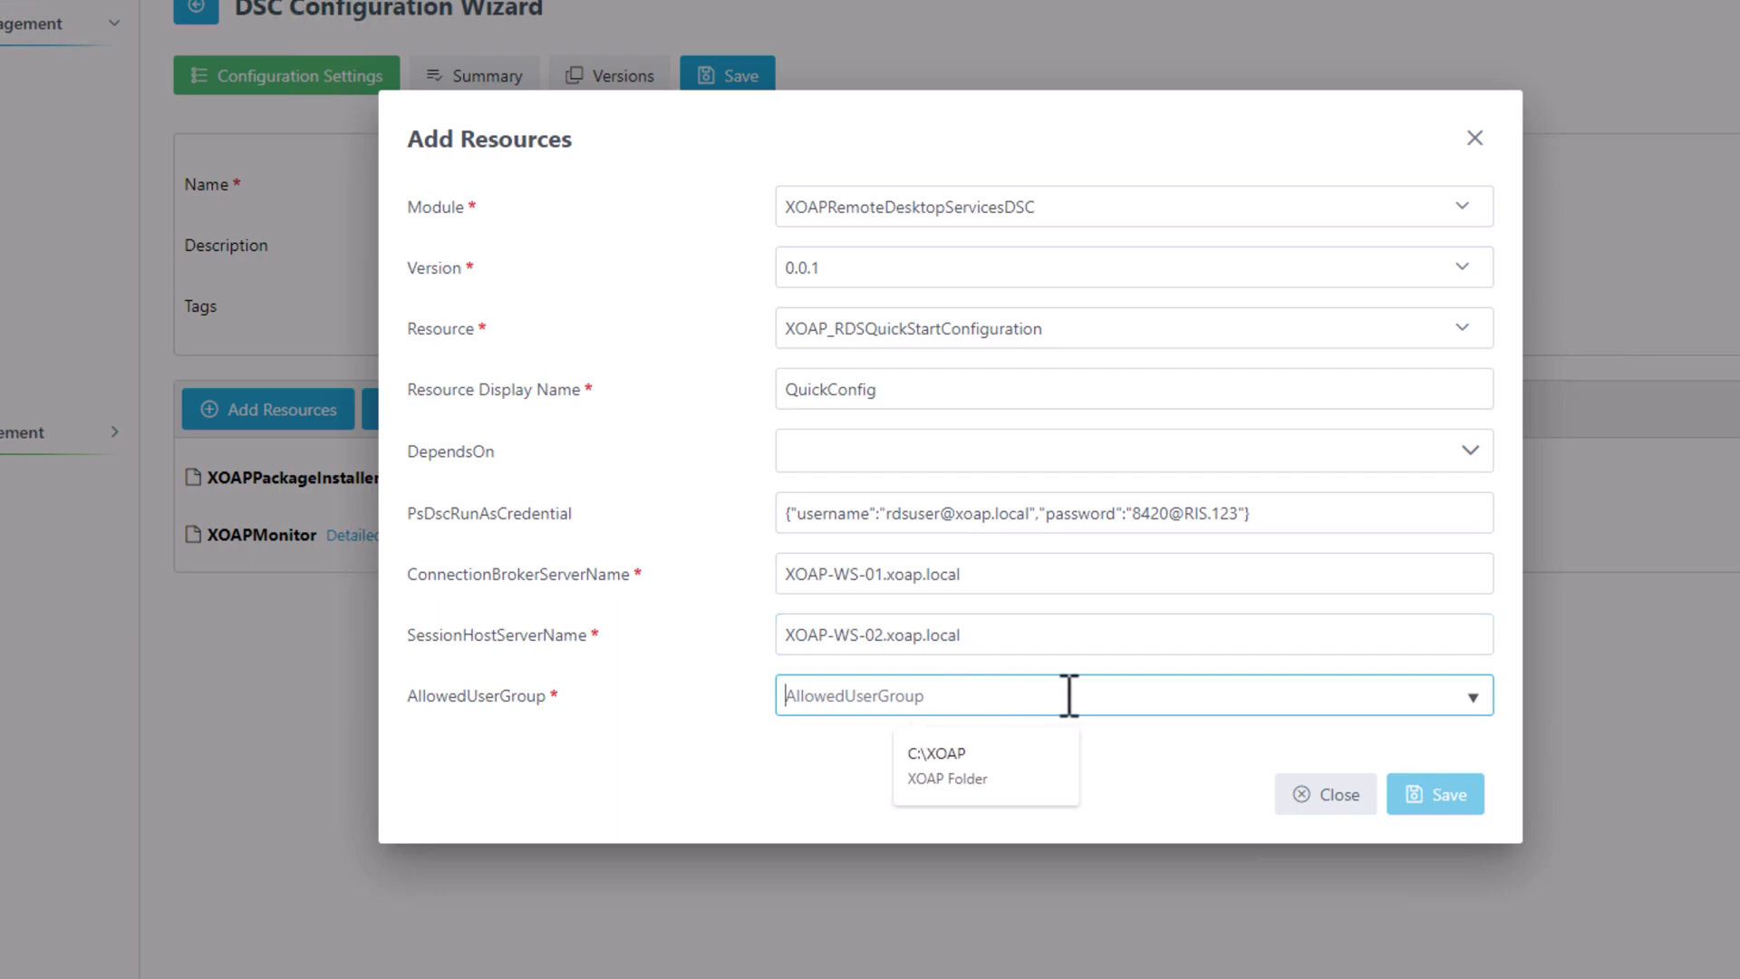
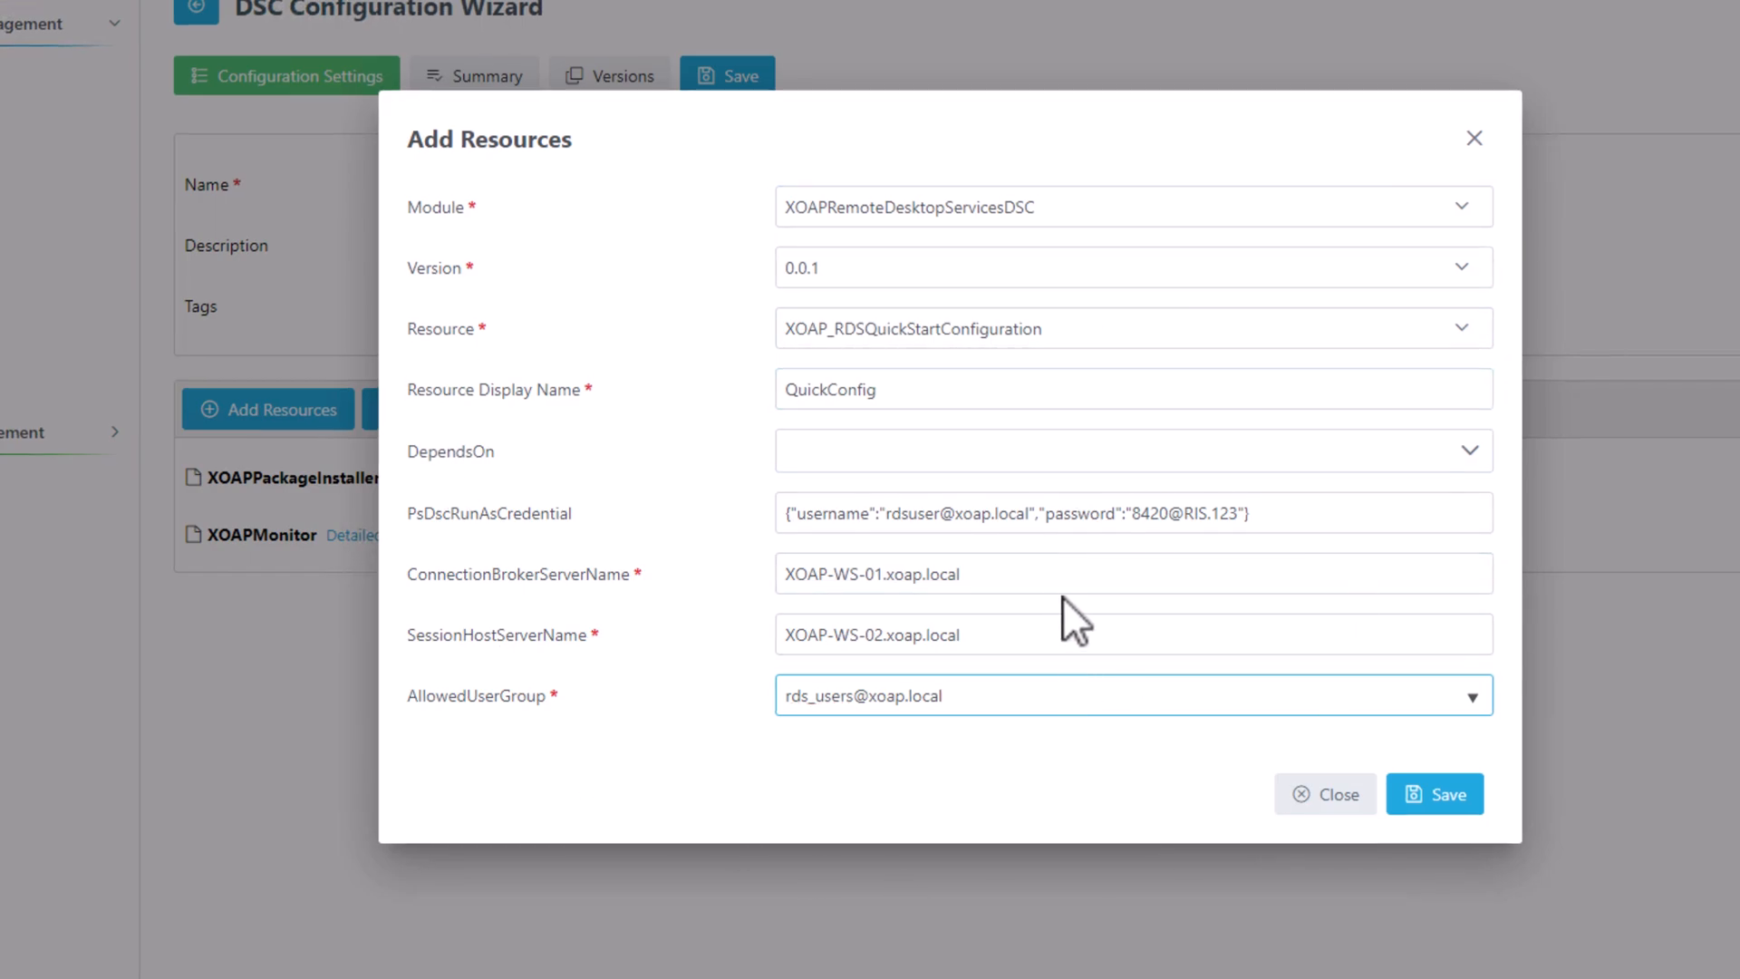
pyautogui.click(1430, 798)
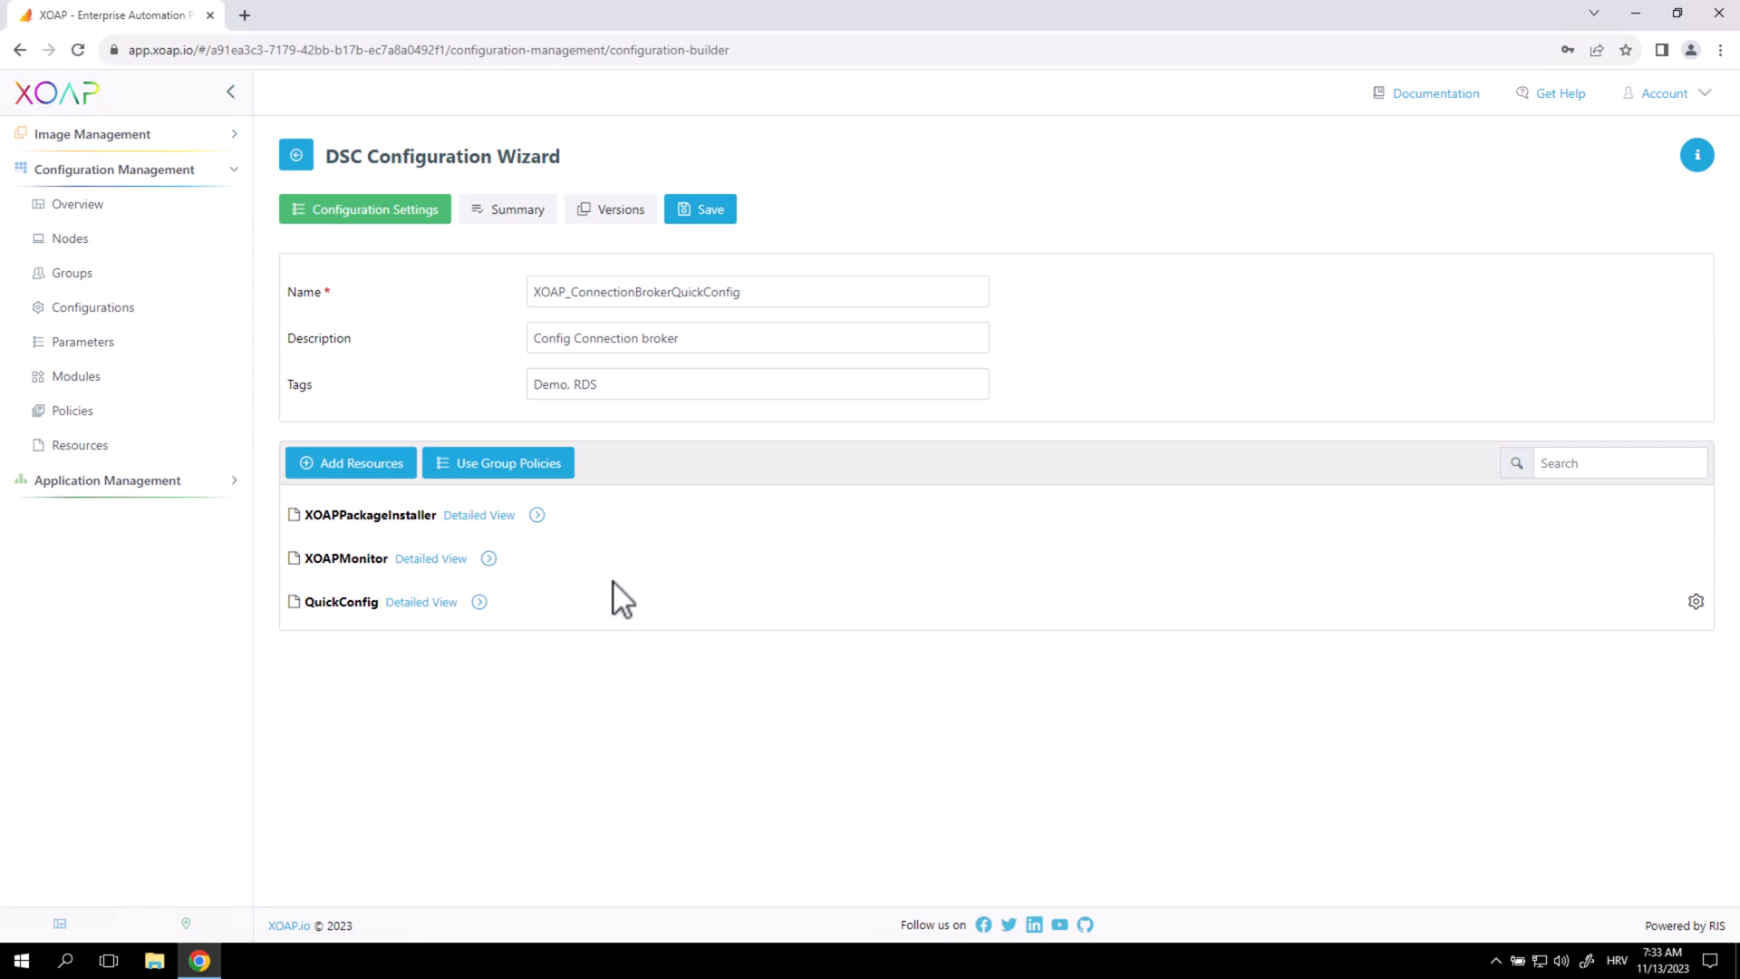
# Review QuickConfig's parameters, then save an active version with message 'initial version'.
pyautogui.click(485, 602)
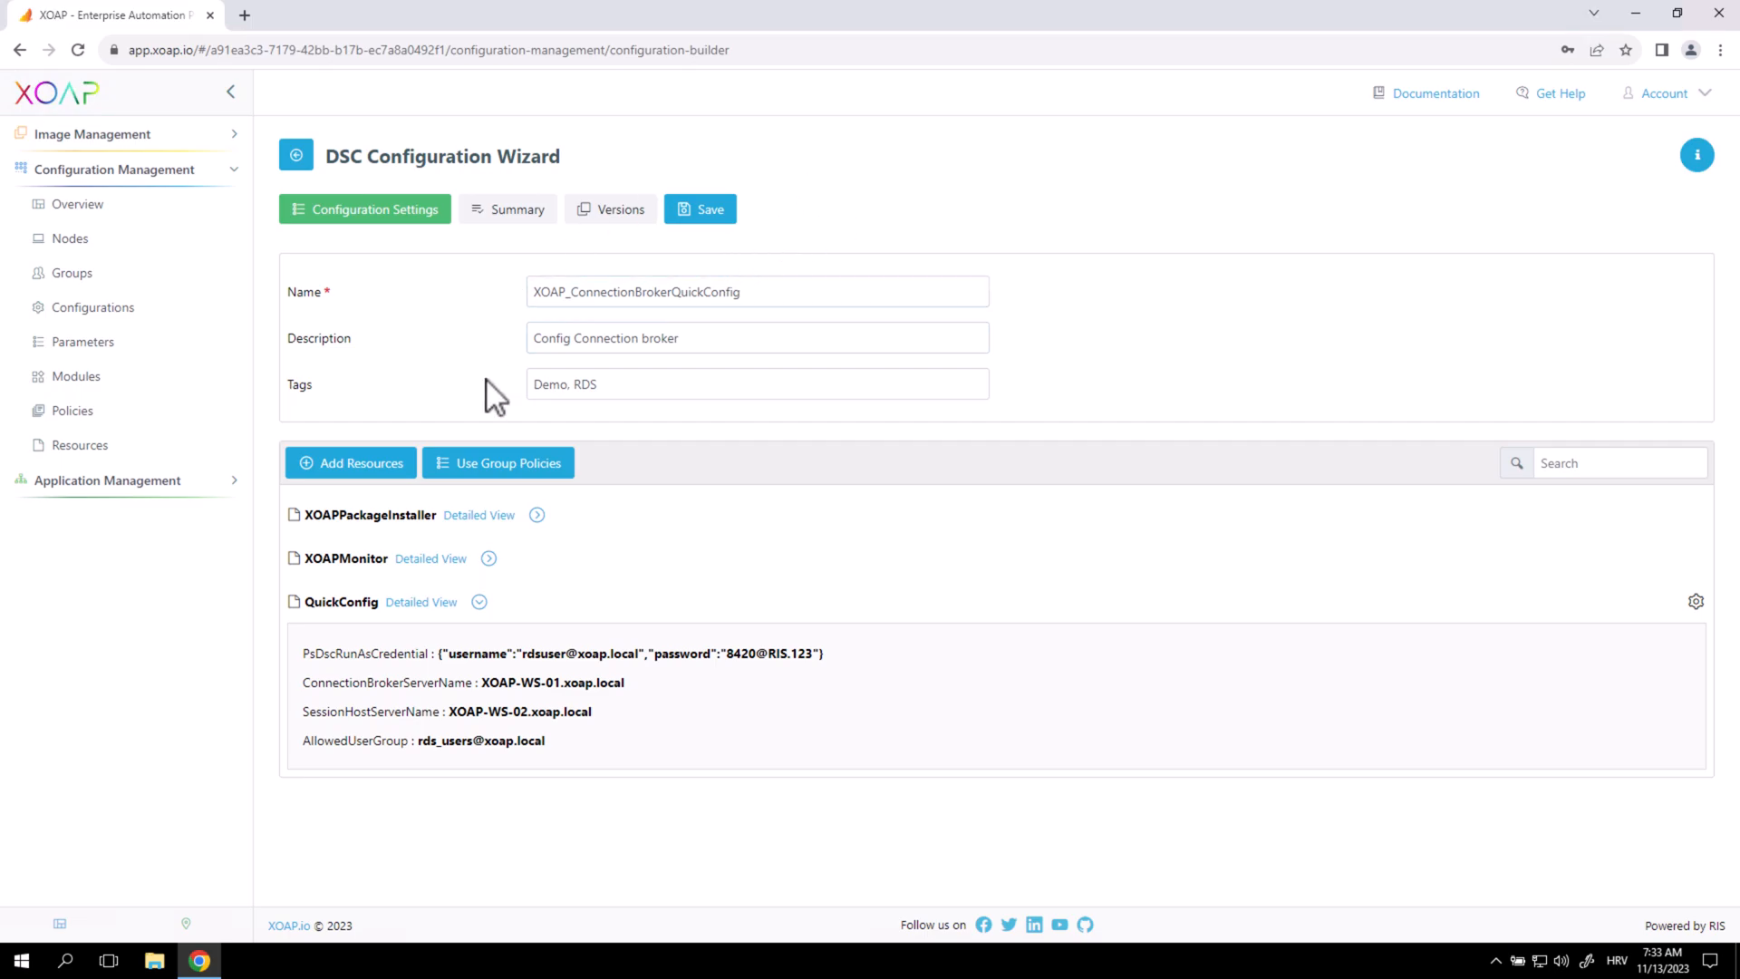
pyautogui.click(702, 212)
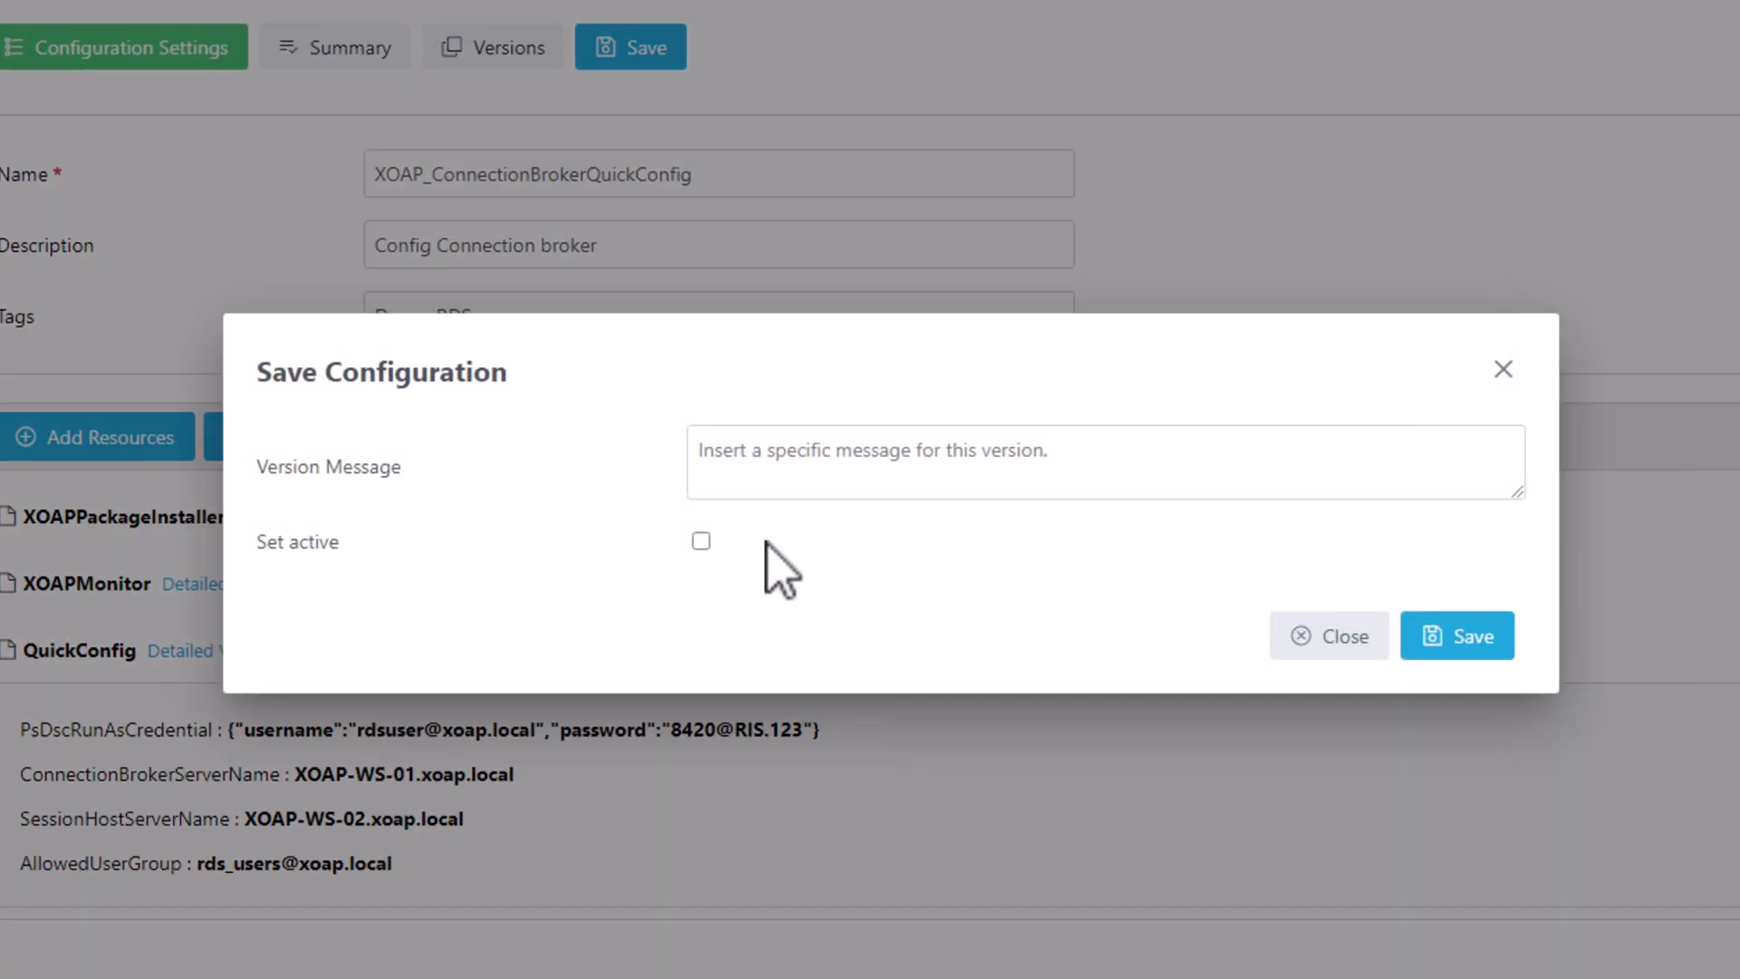
pyautogui.click(738, 456)
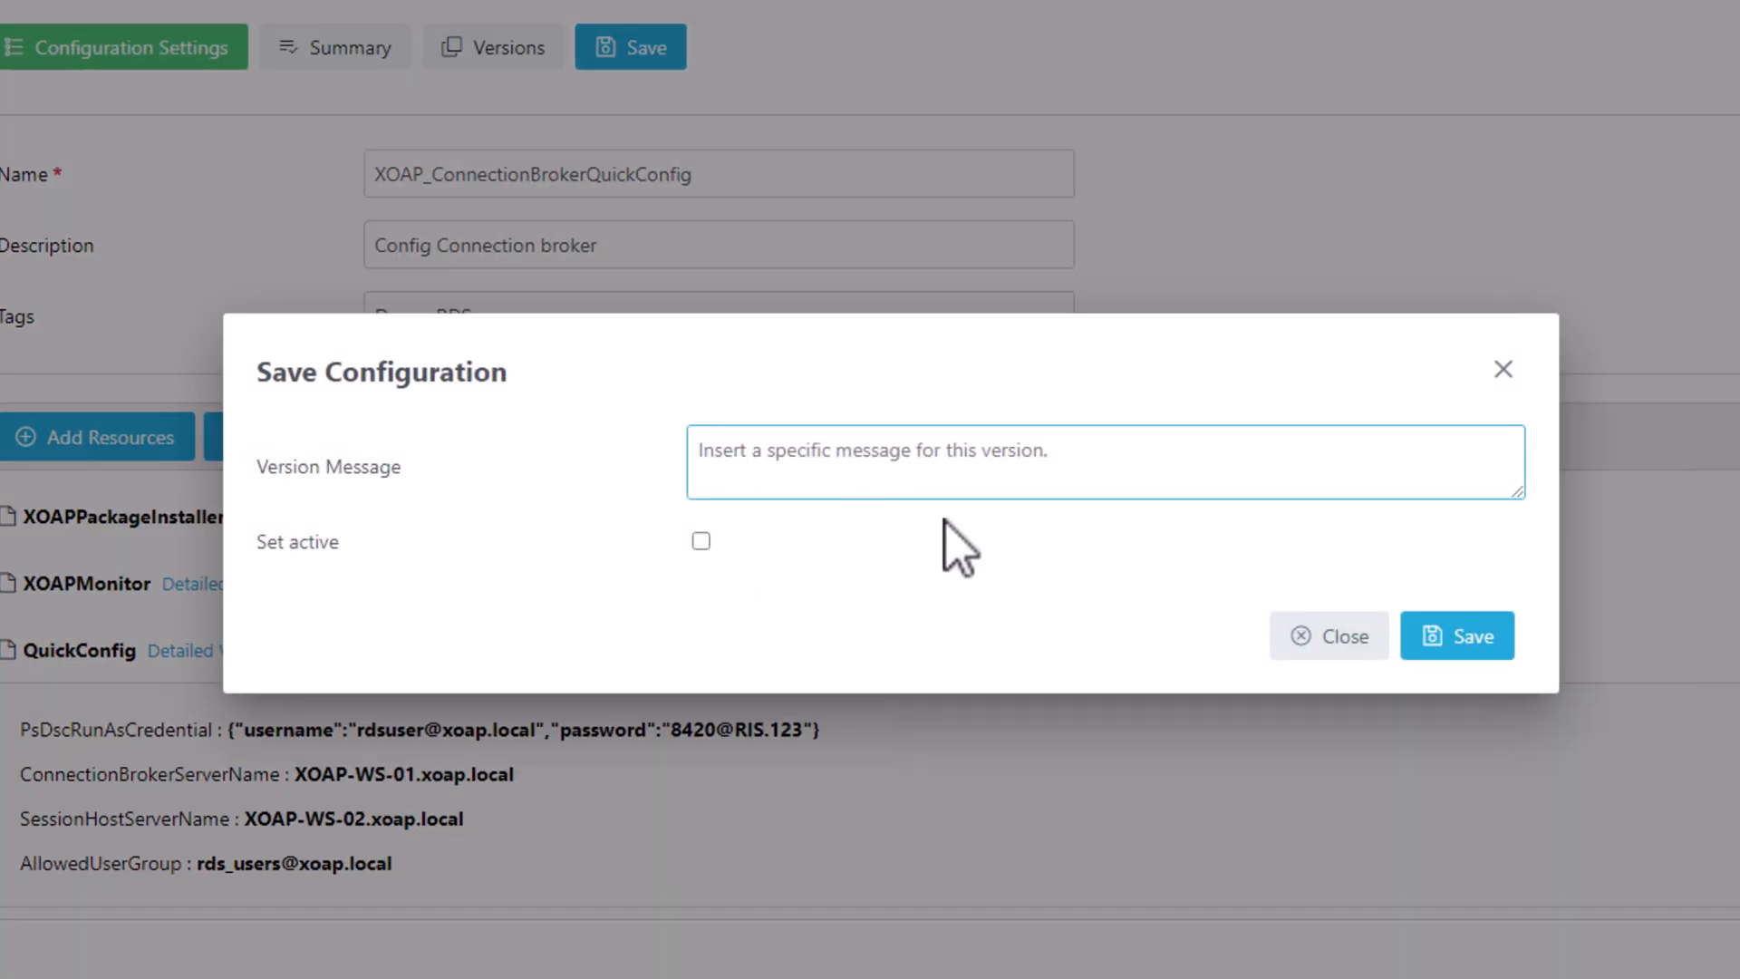
pyautogui.write('initial')
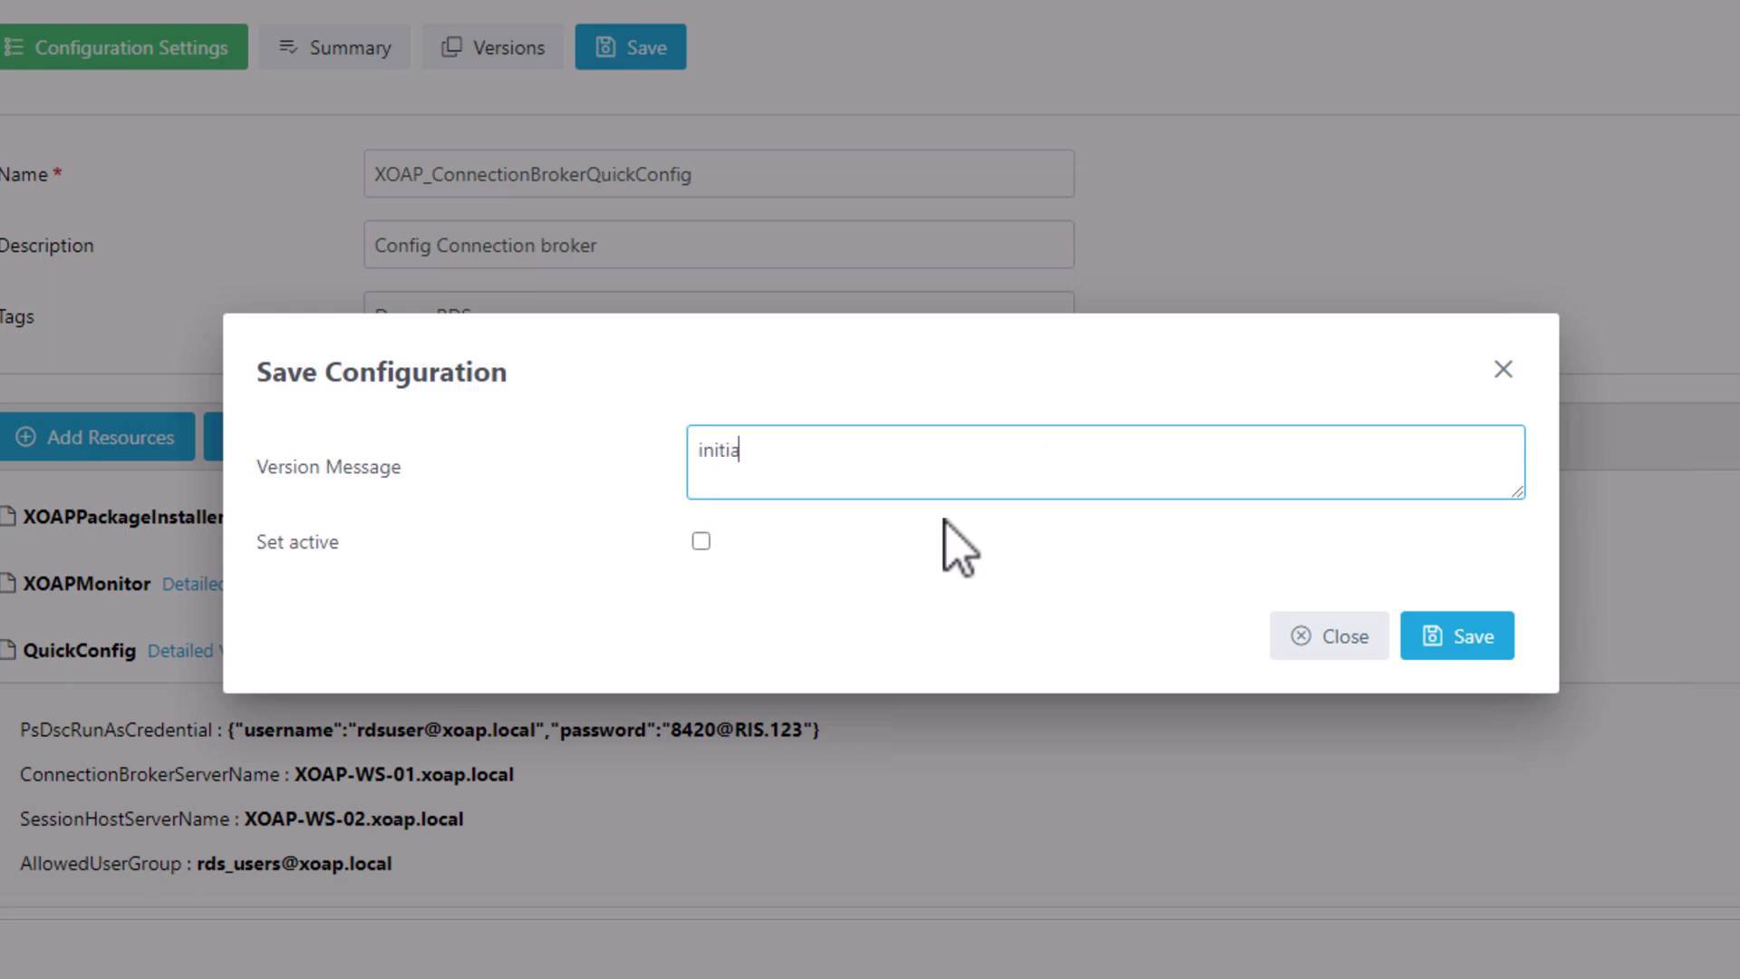
pyautogui.write(' version')
pyautogui.click(701, 541)
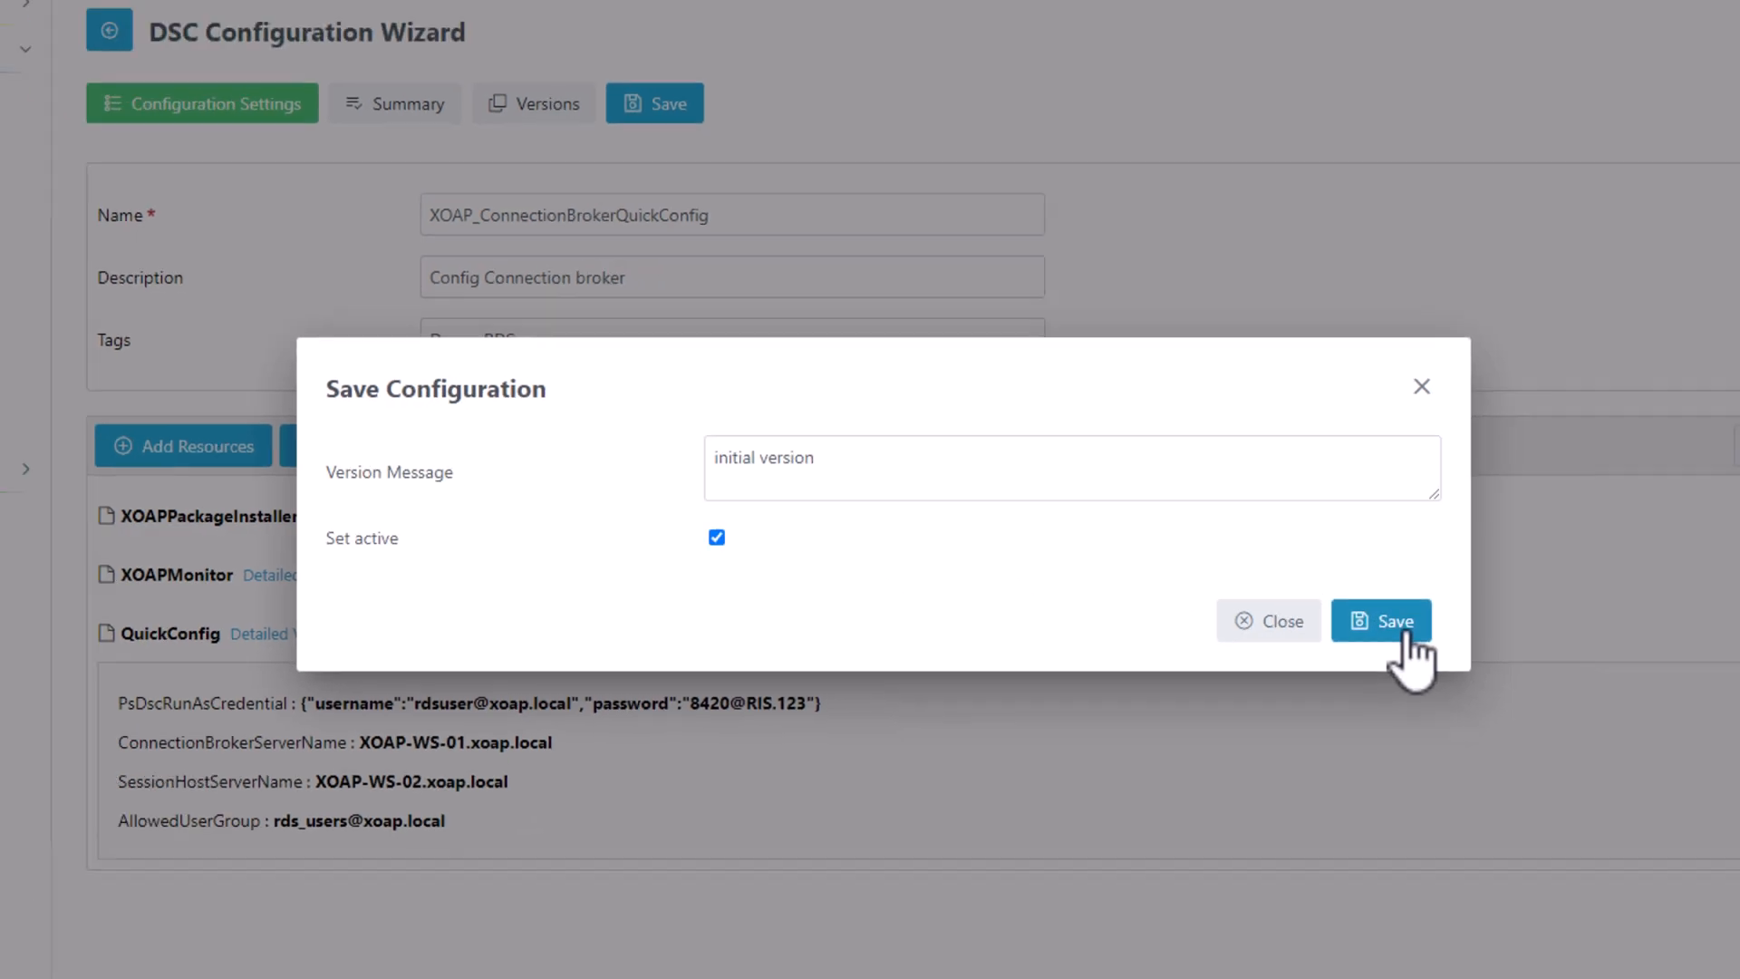
pyautogui.click(1473, 646)
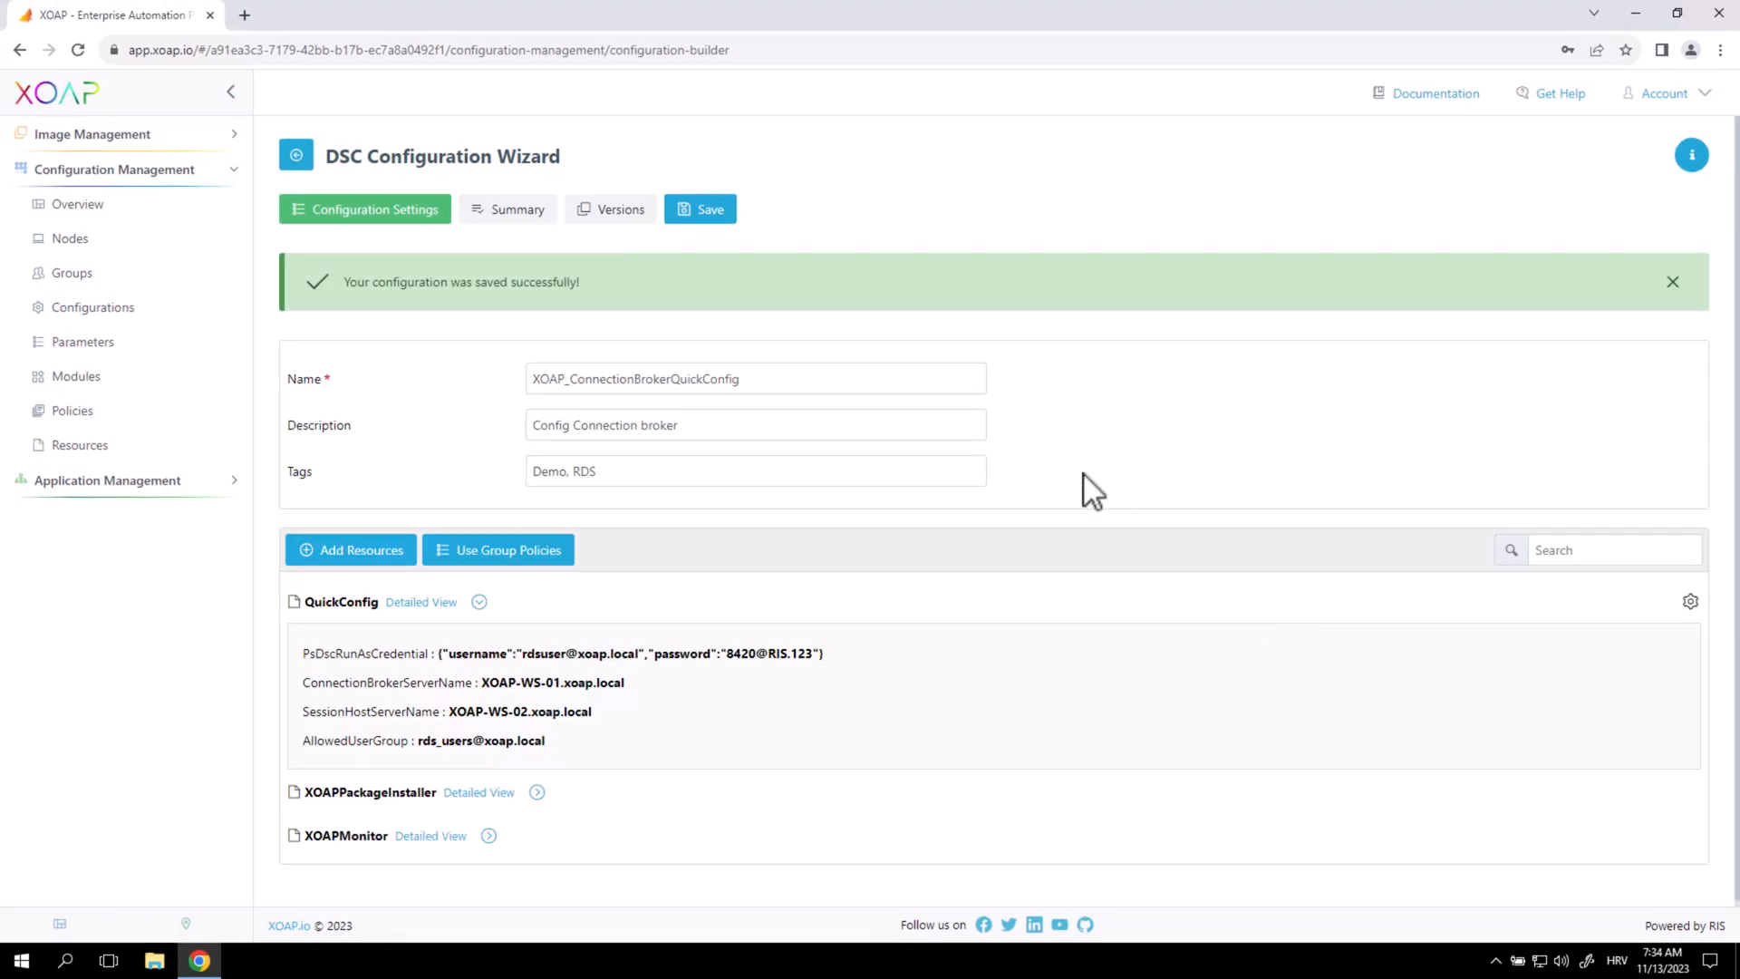
# Check XOAP_ConnectionBrokerQuickConfig tops the configurations list, then go to the Groups page.
pyautogui.click(126, 312)
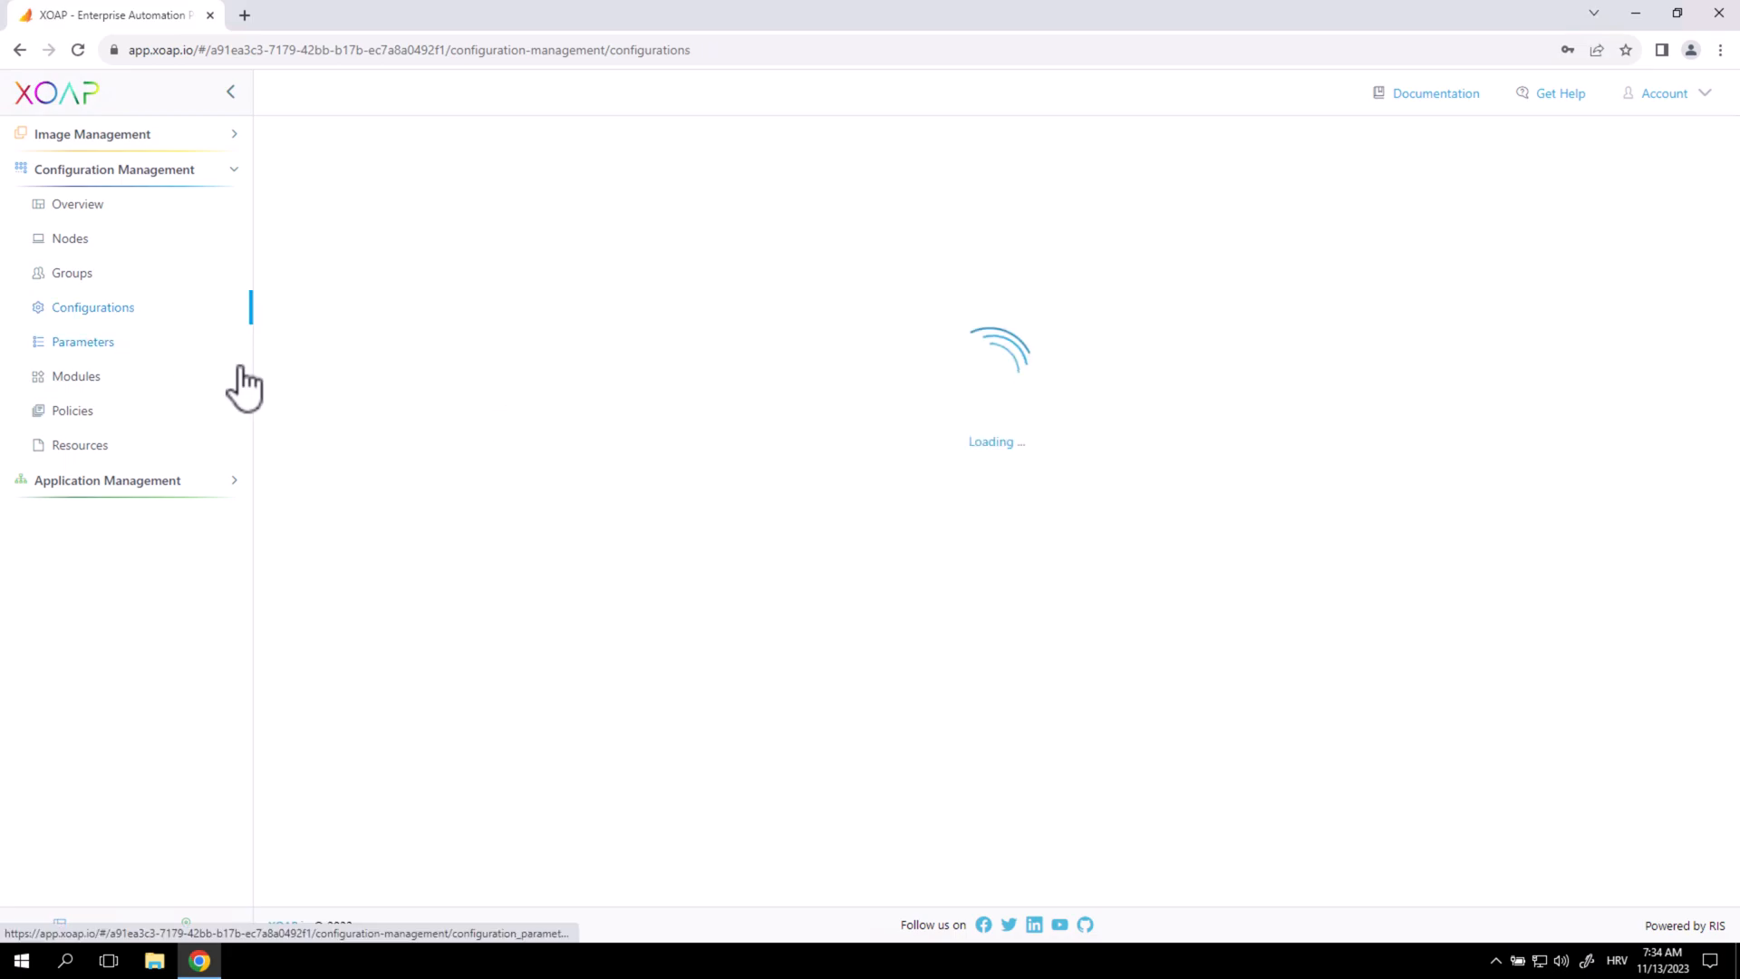
pyautogui.click(1573, 218)
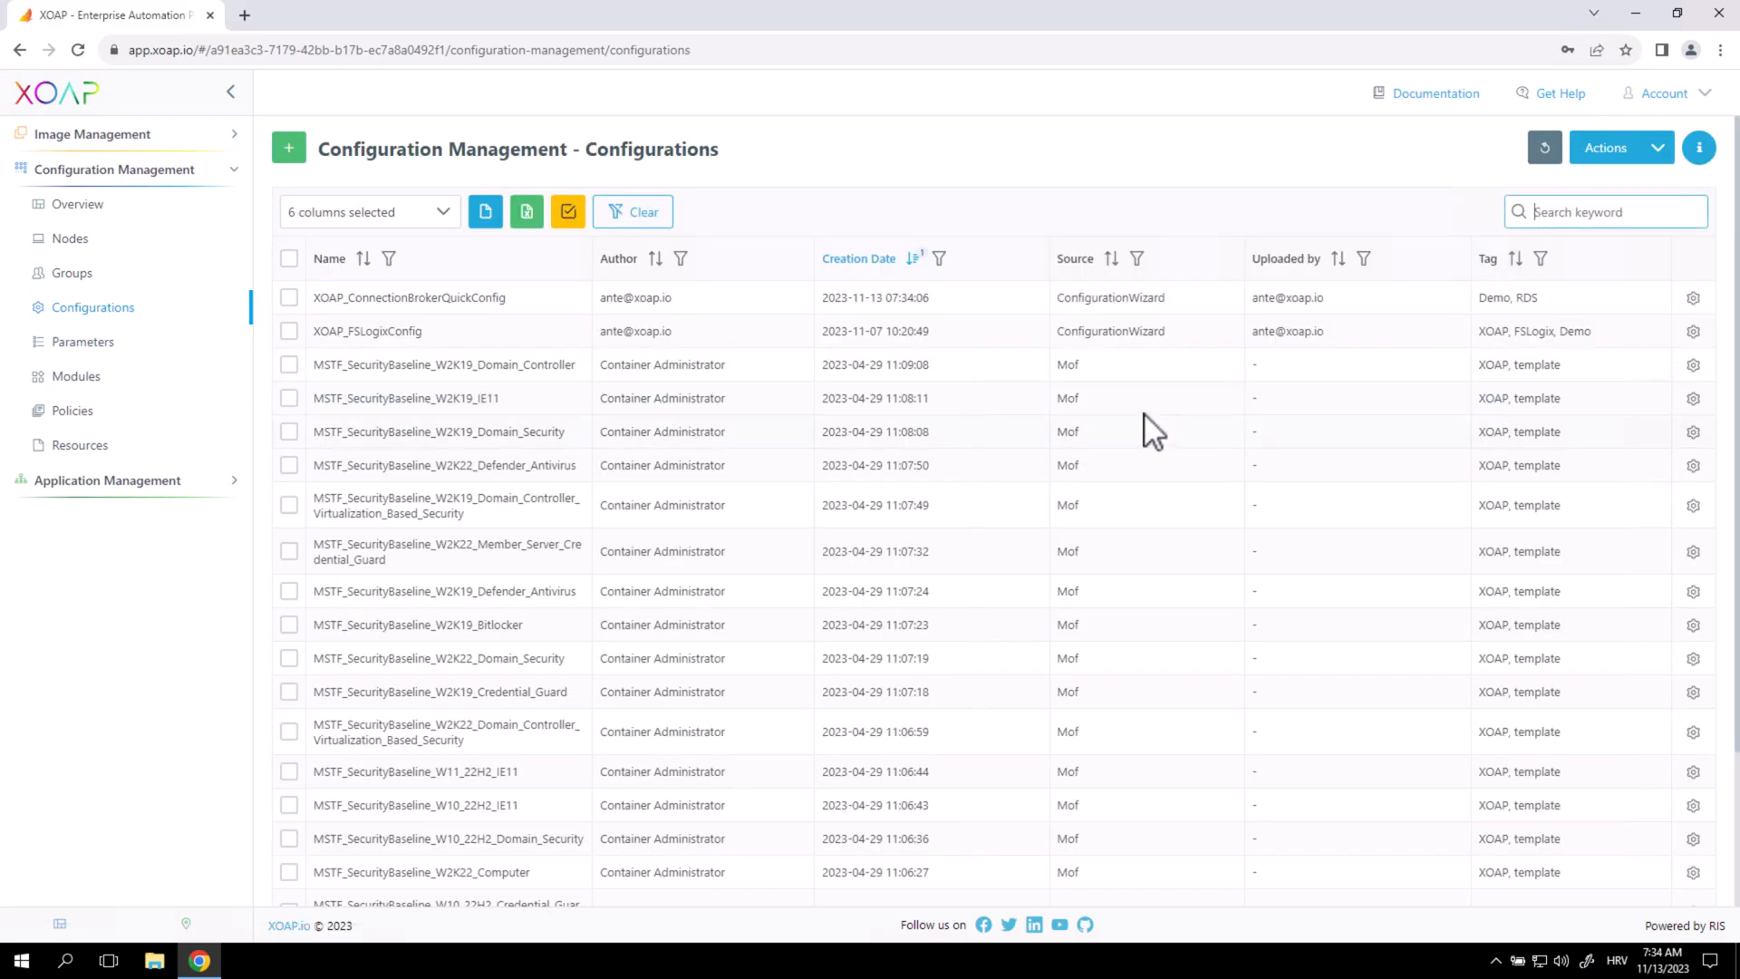
pyautogui.moveTo(409, 297); pyautogui.dragTo(496, 297)
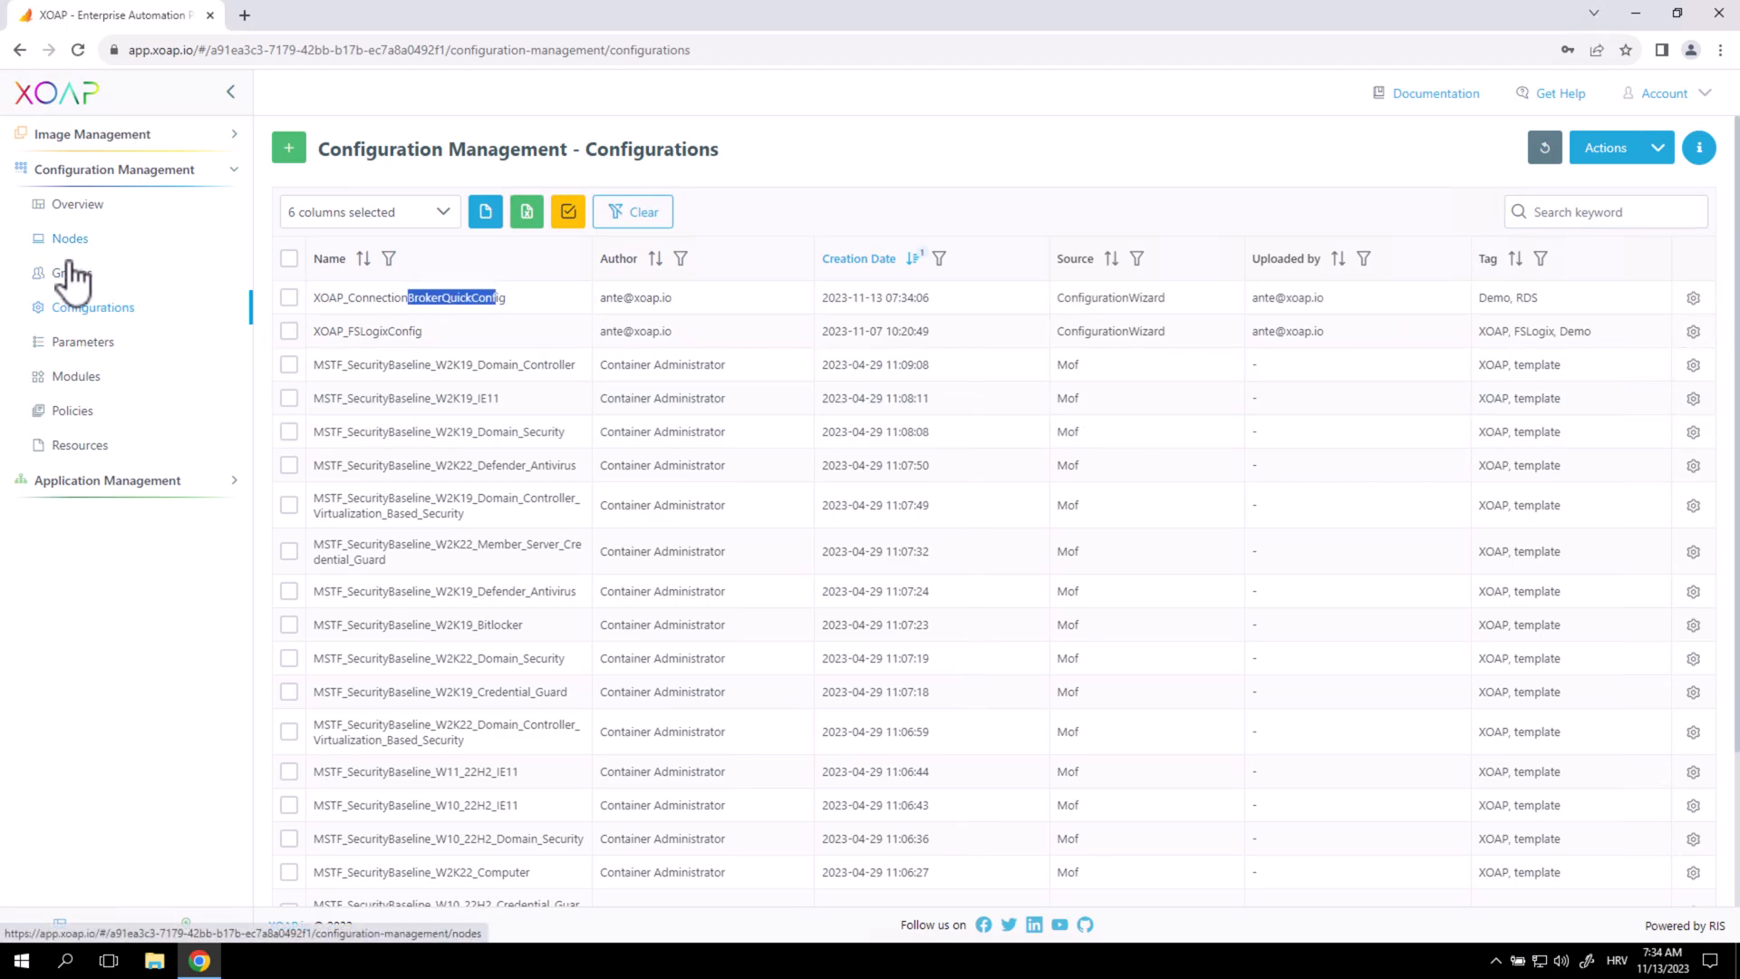
pyautogui.click(145, 278)
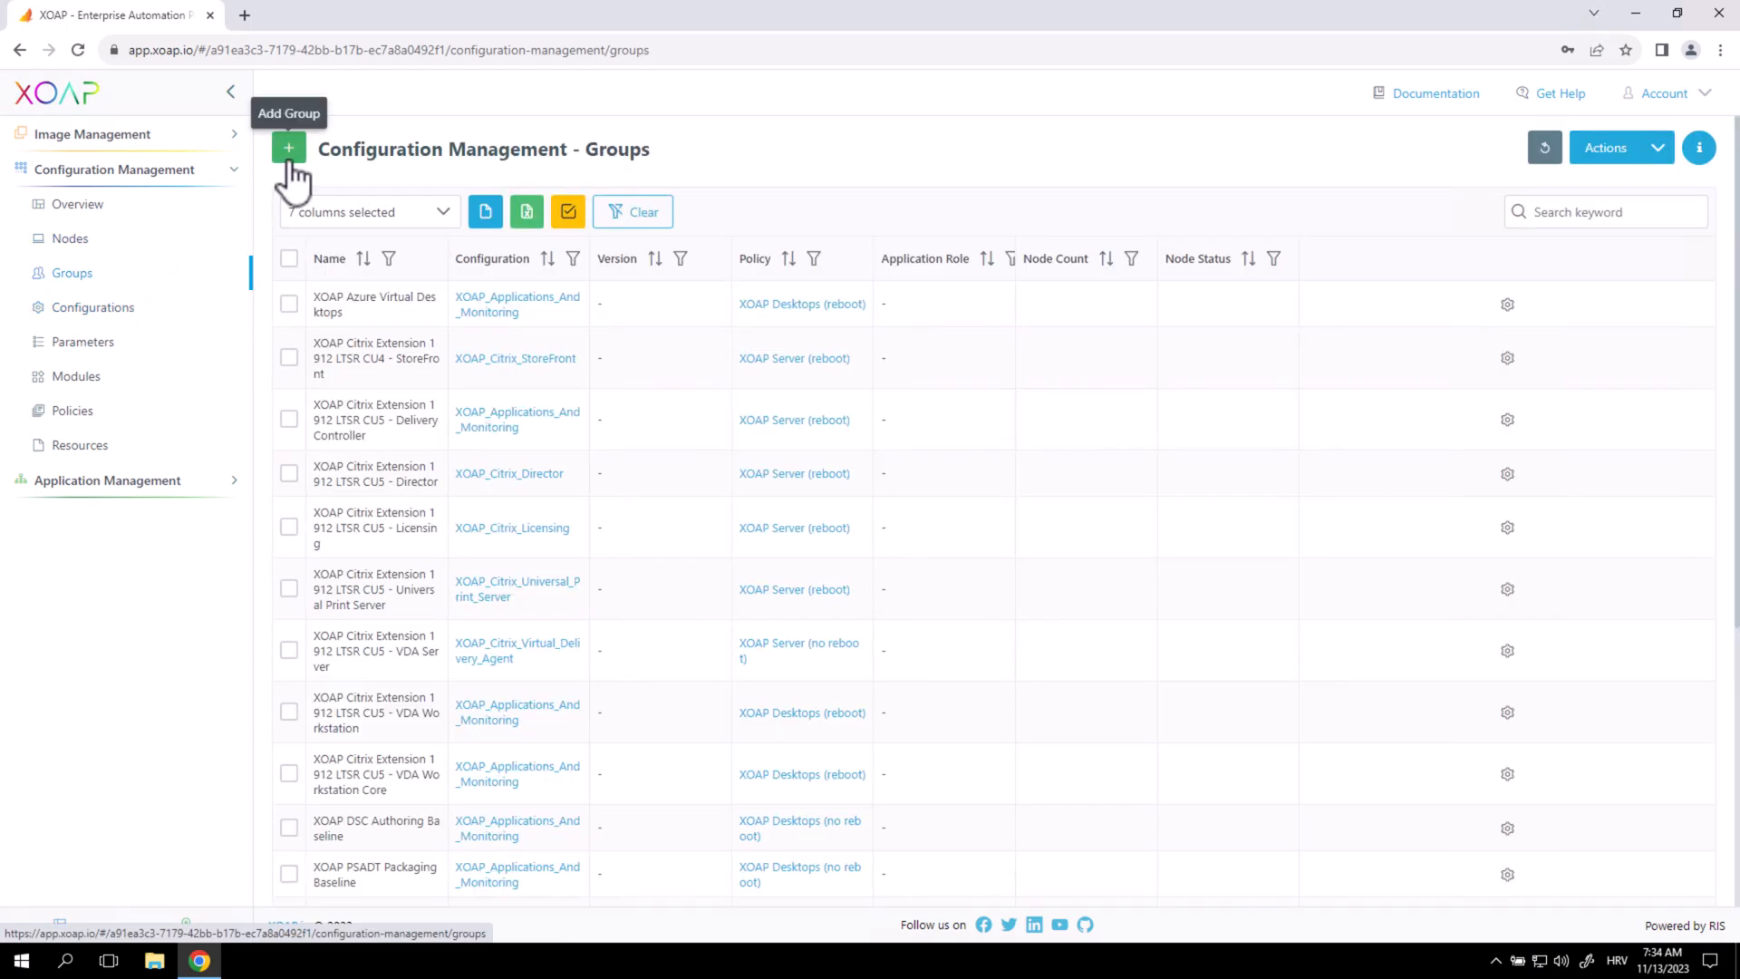
# Name the new group XOAP_QuickConfigRDS and assign the XOAP_ConnectionBrokerQuickConfig configuration.
pyautogui.click(217, 82)
pyautogui.click(964, 278)
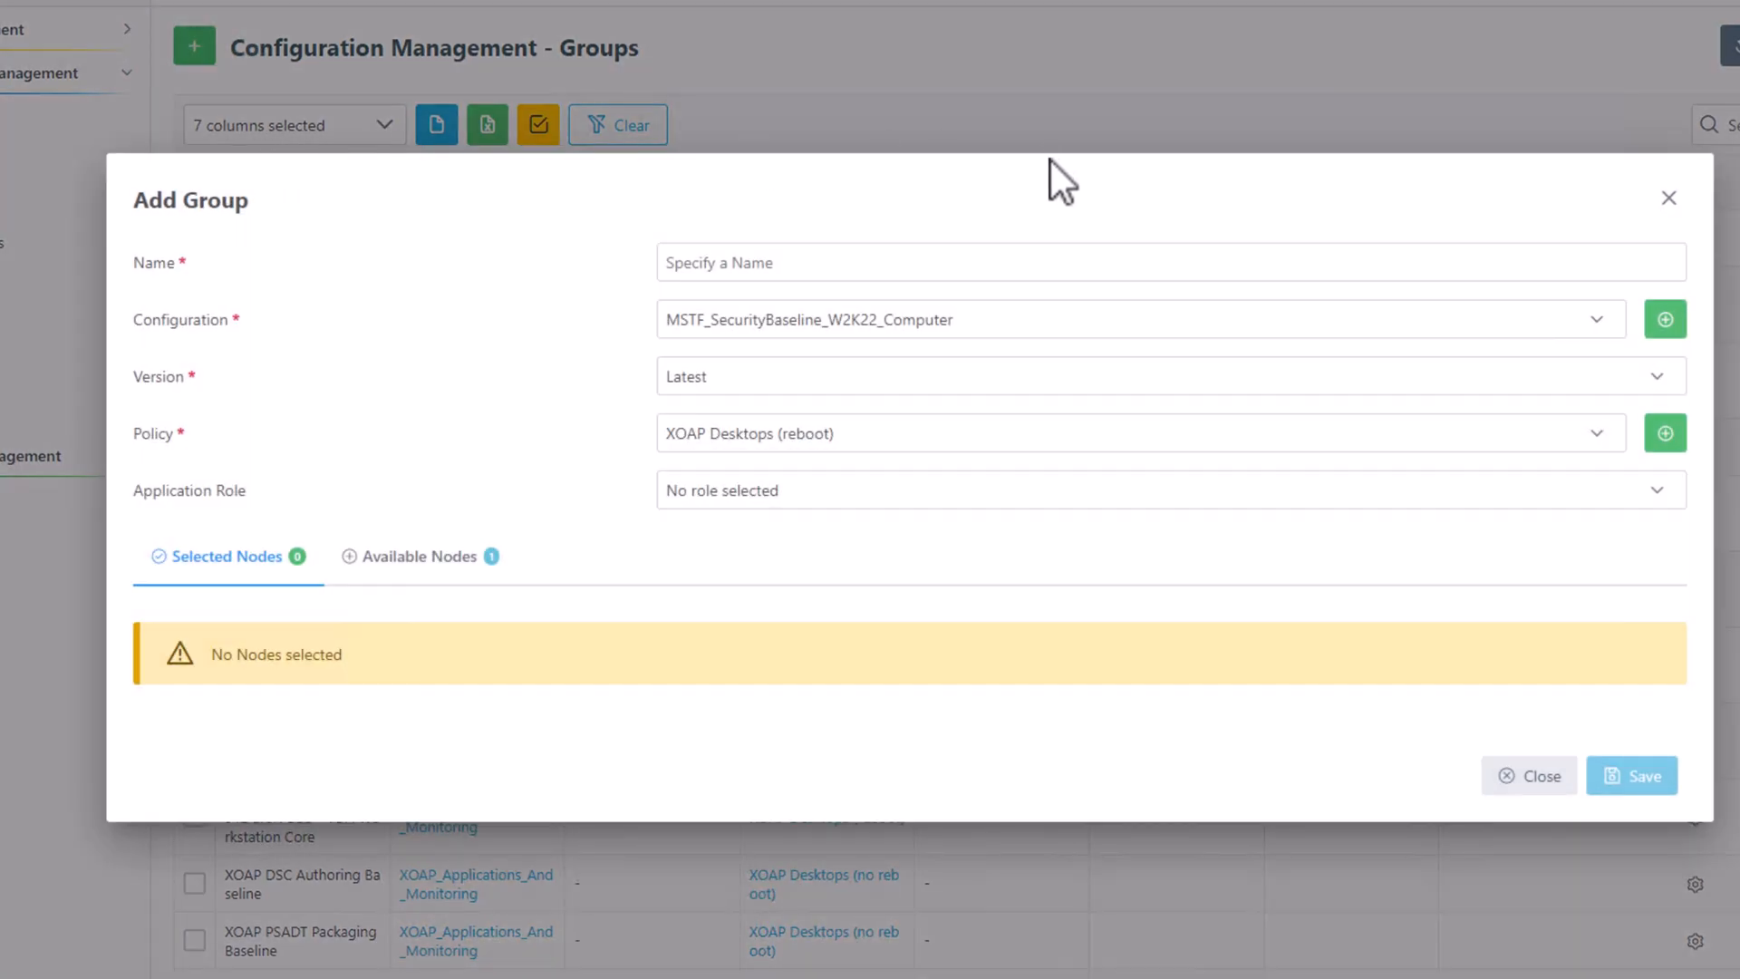
pyautogui.write('XOAP_')
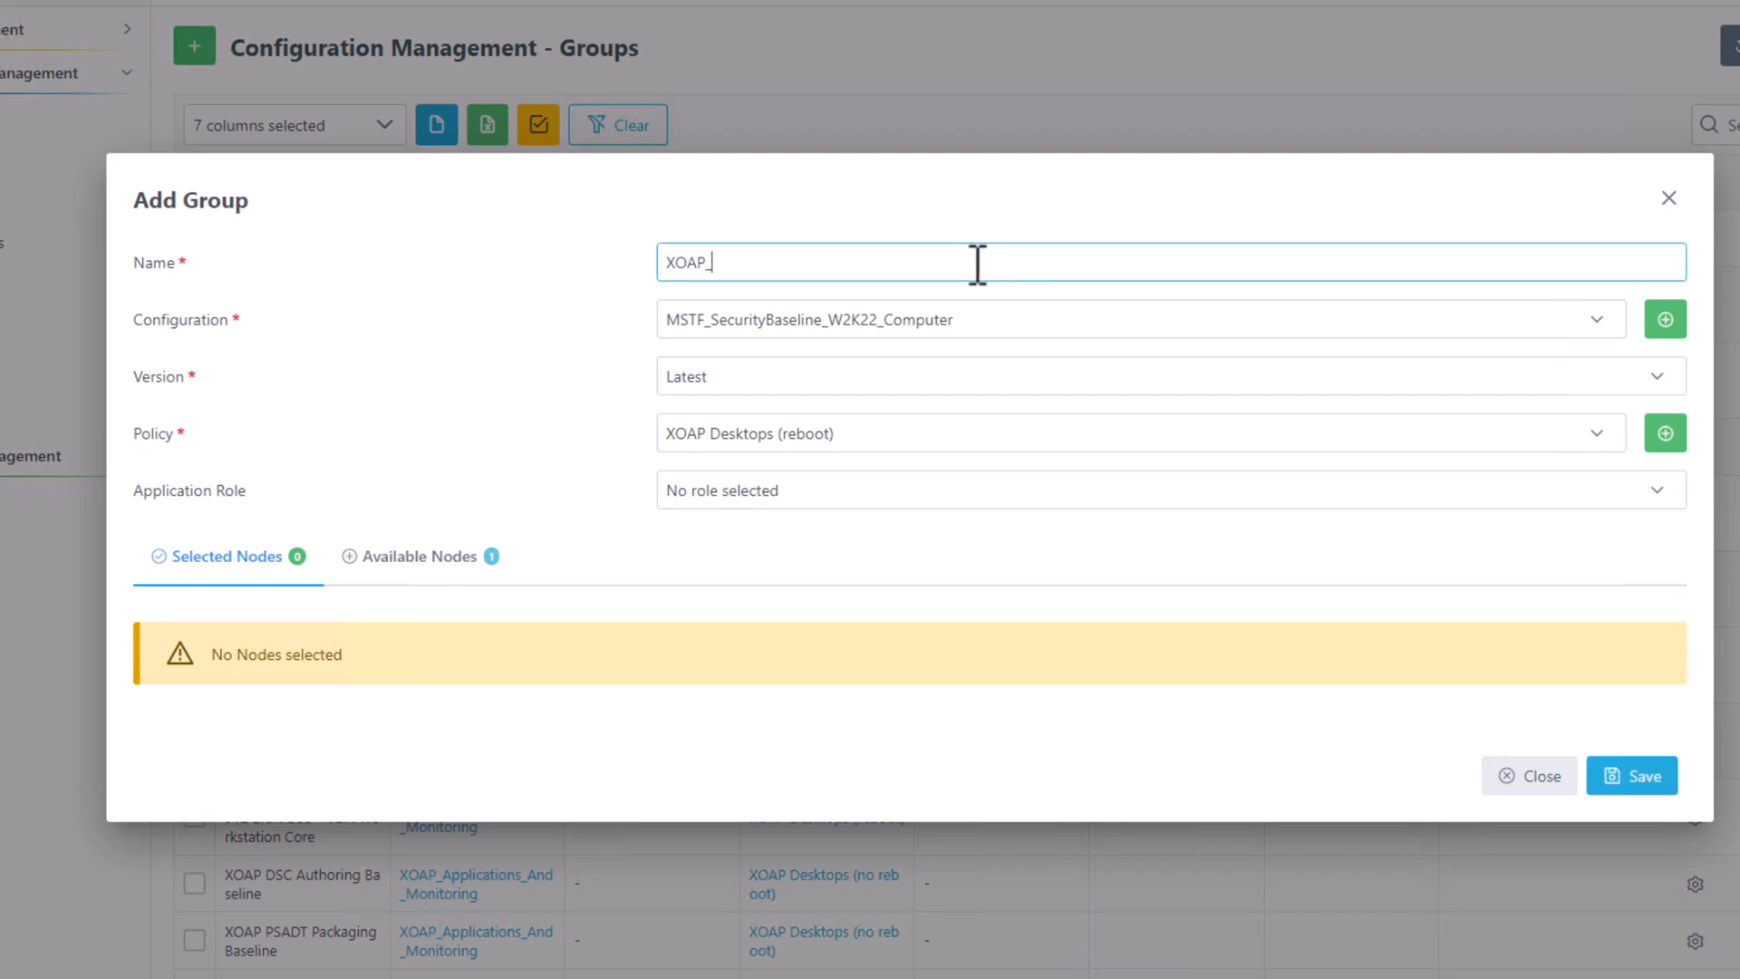
pyautogui.write('QuickConfigRDS')
pyautogui.click(945, 317)
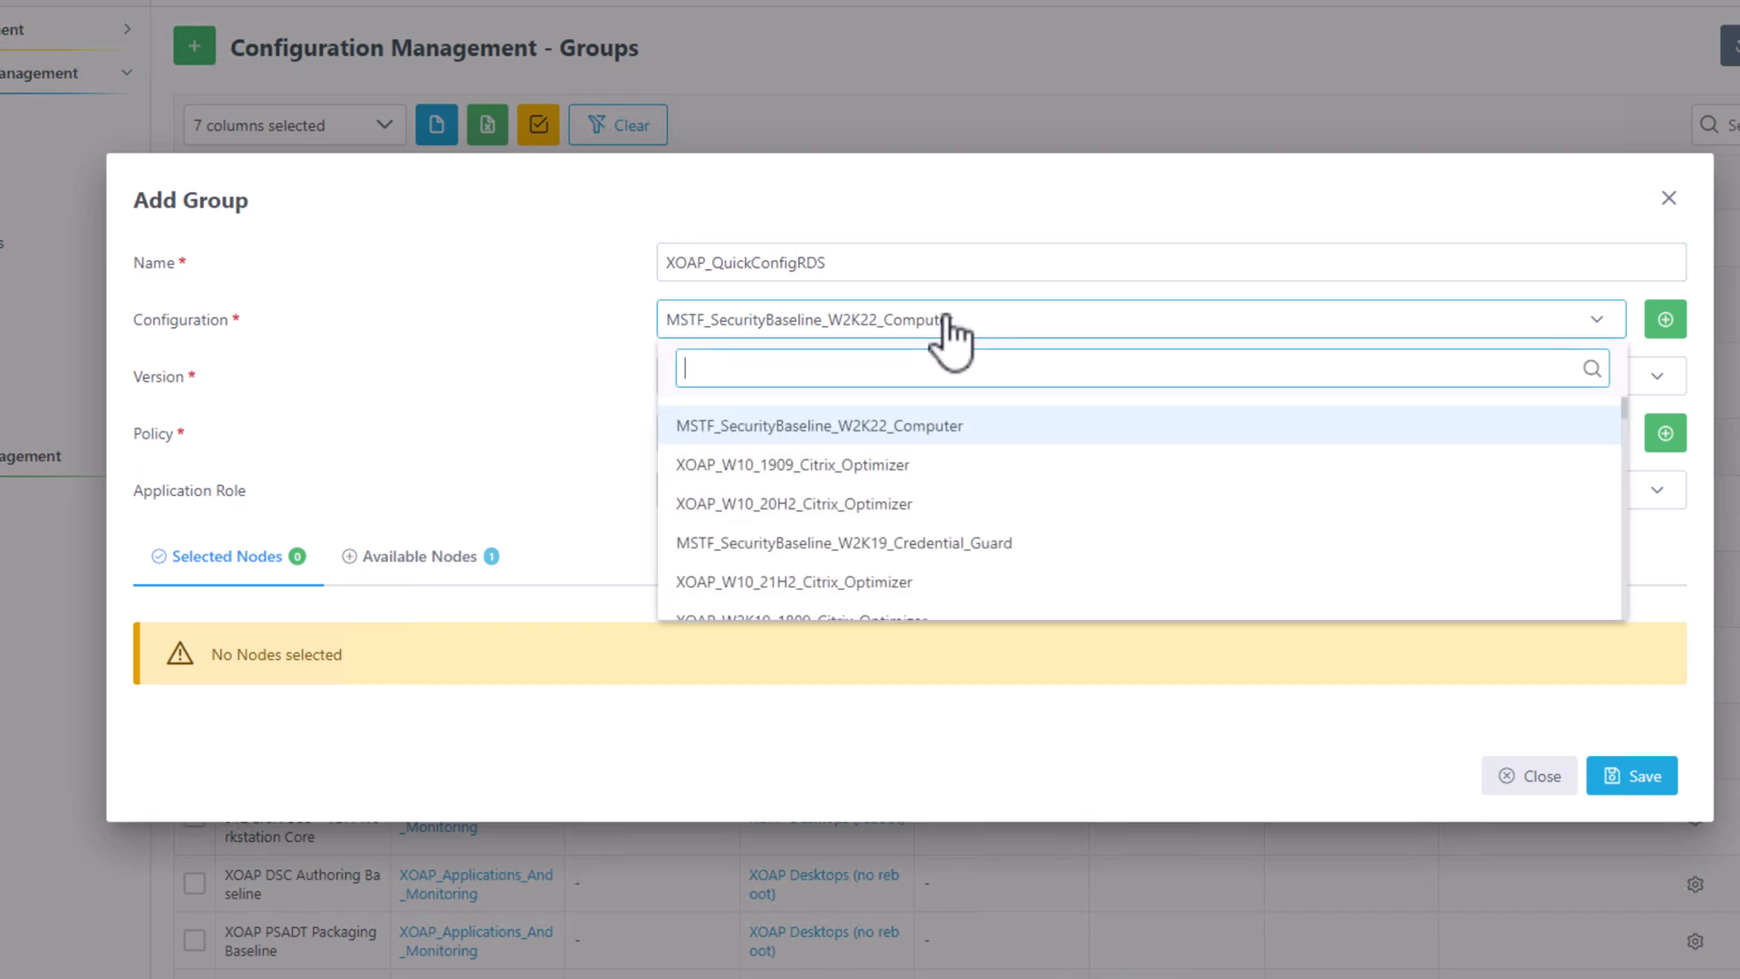
pyautogui.write('con')
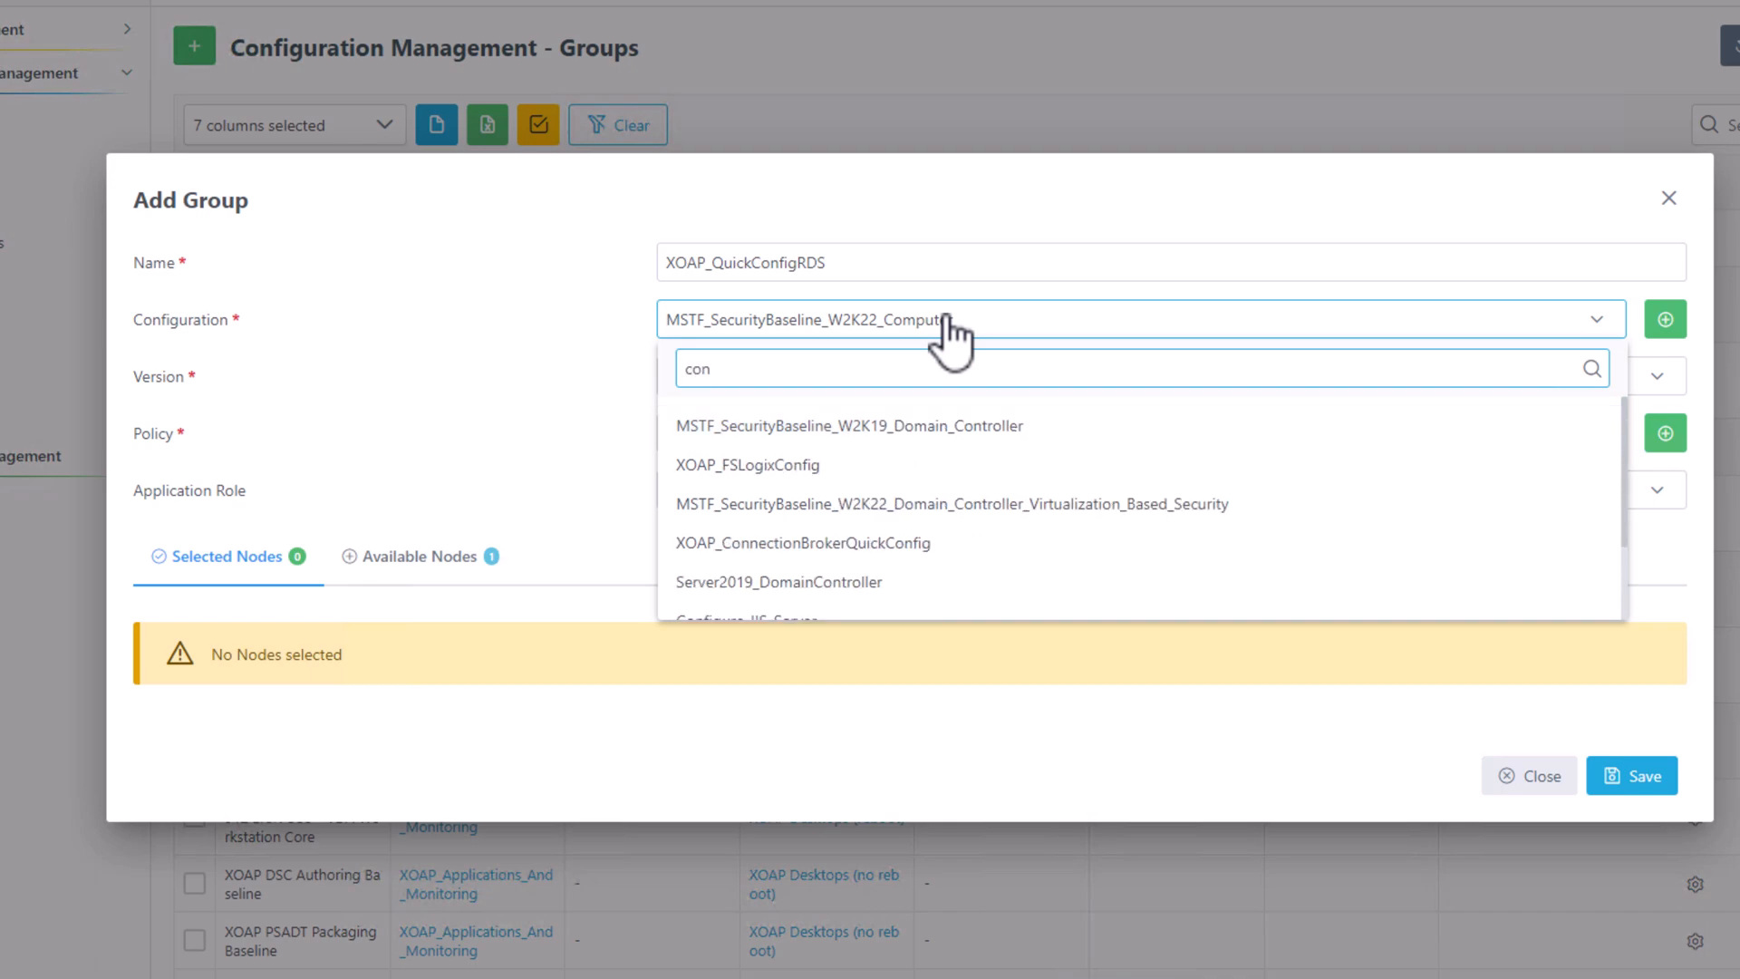
pyautogui.click(847, 544)
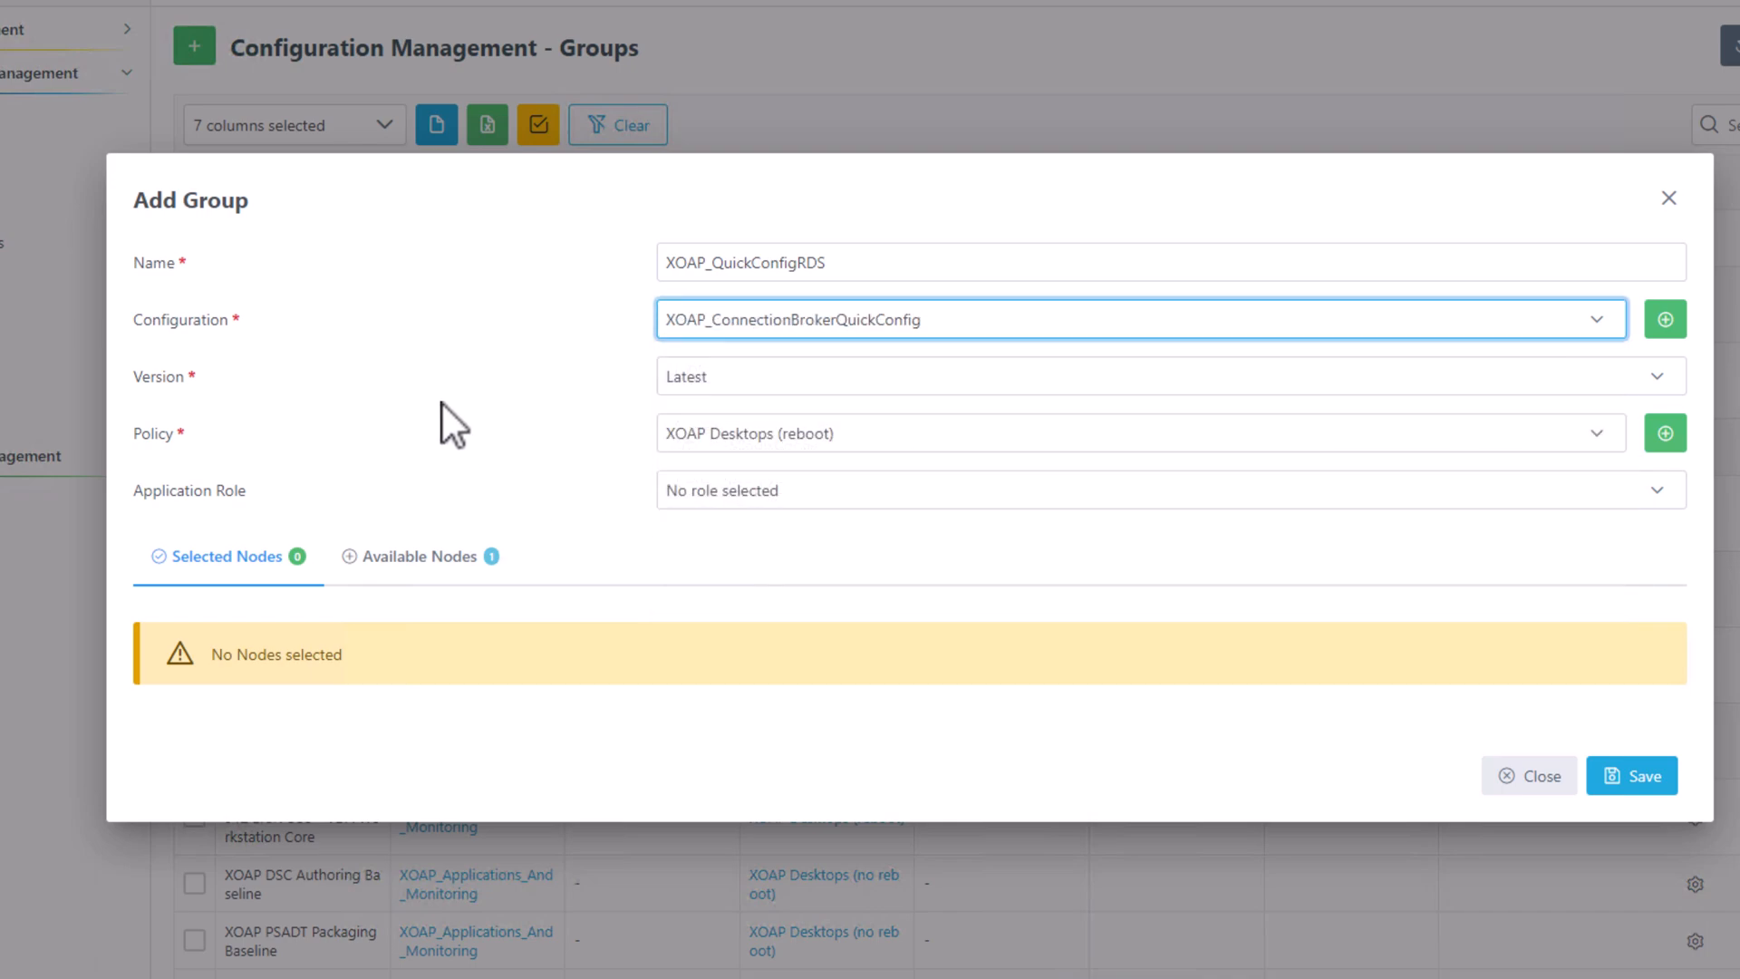
# Pin version 0.1.0, apply the XOAP Server (reboot) policy, and add node XOAP-WS-01.
pyautogui.click(745, 379)
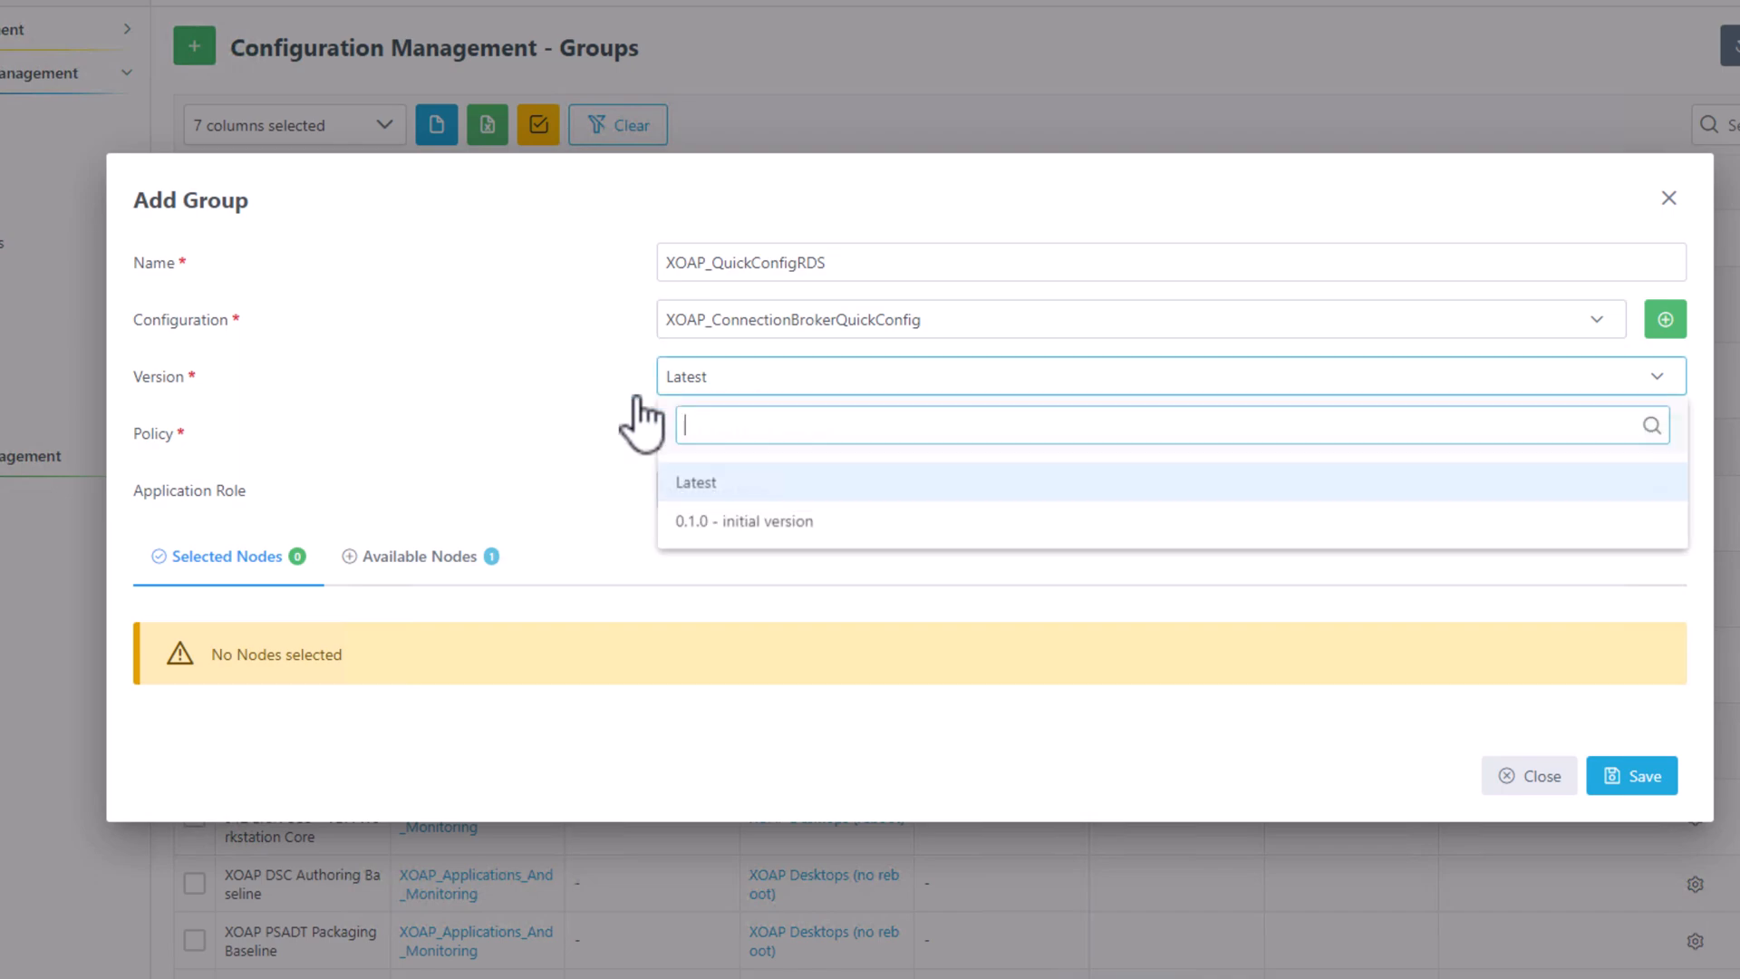
pyautogui.click(813, 523)
pyautogui.click(825, 437)
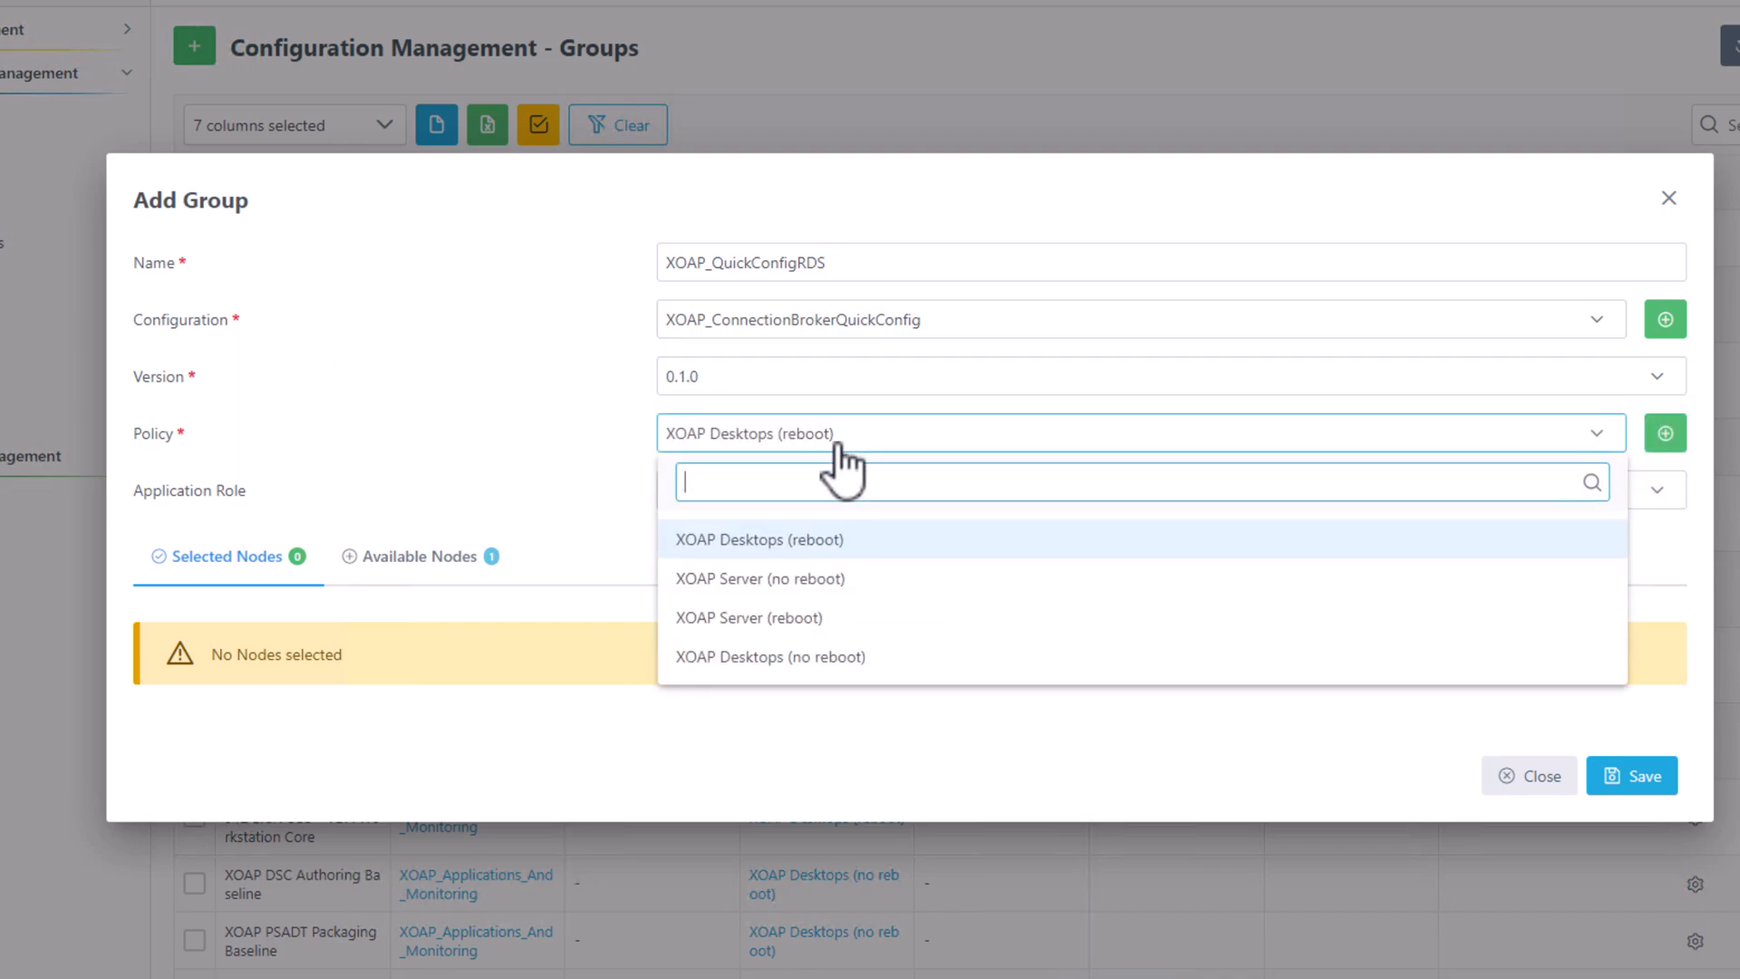
pyautogui.click(963, 621)
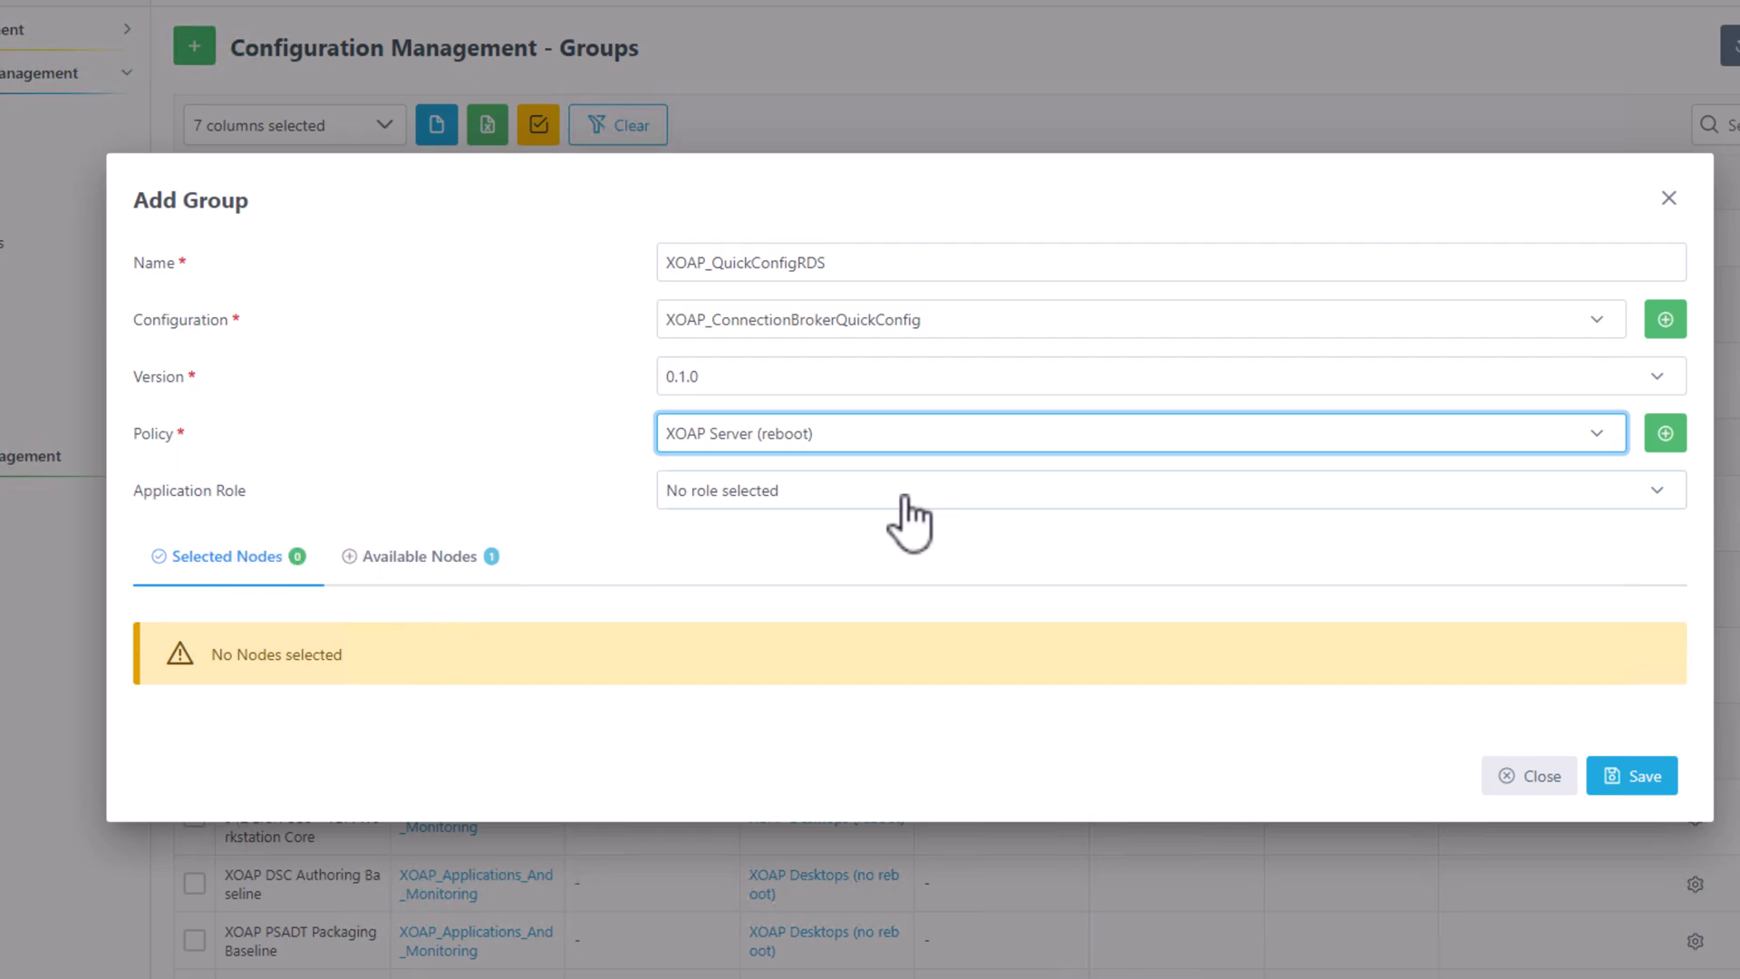
pyautogui.click(444, 567)
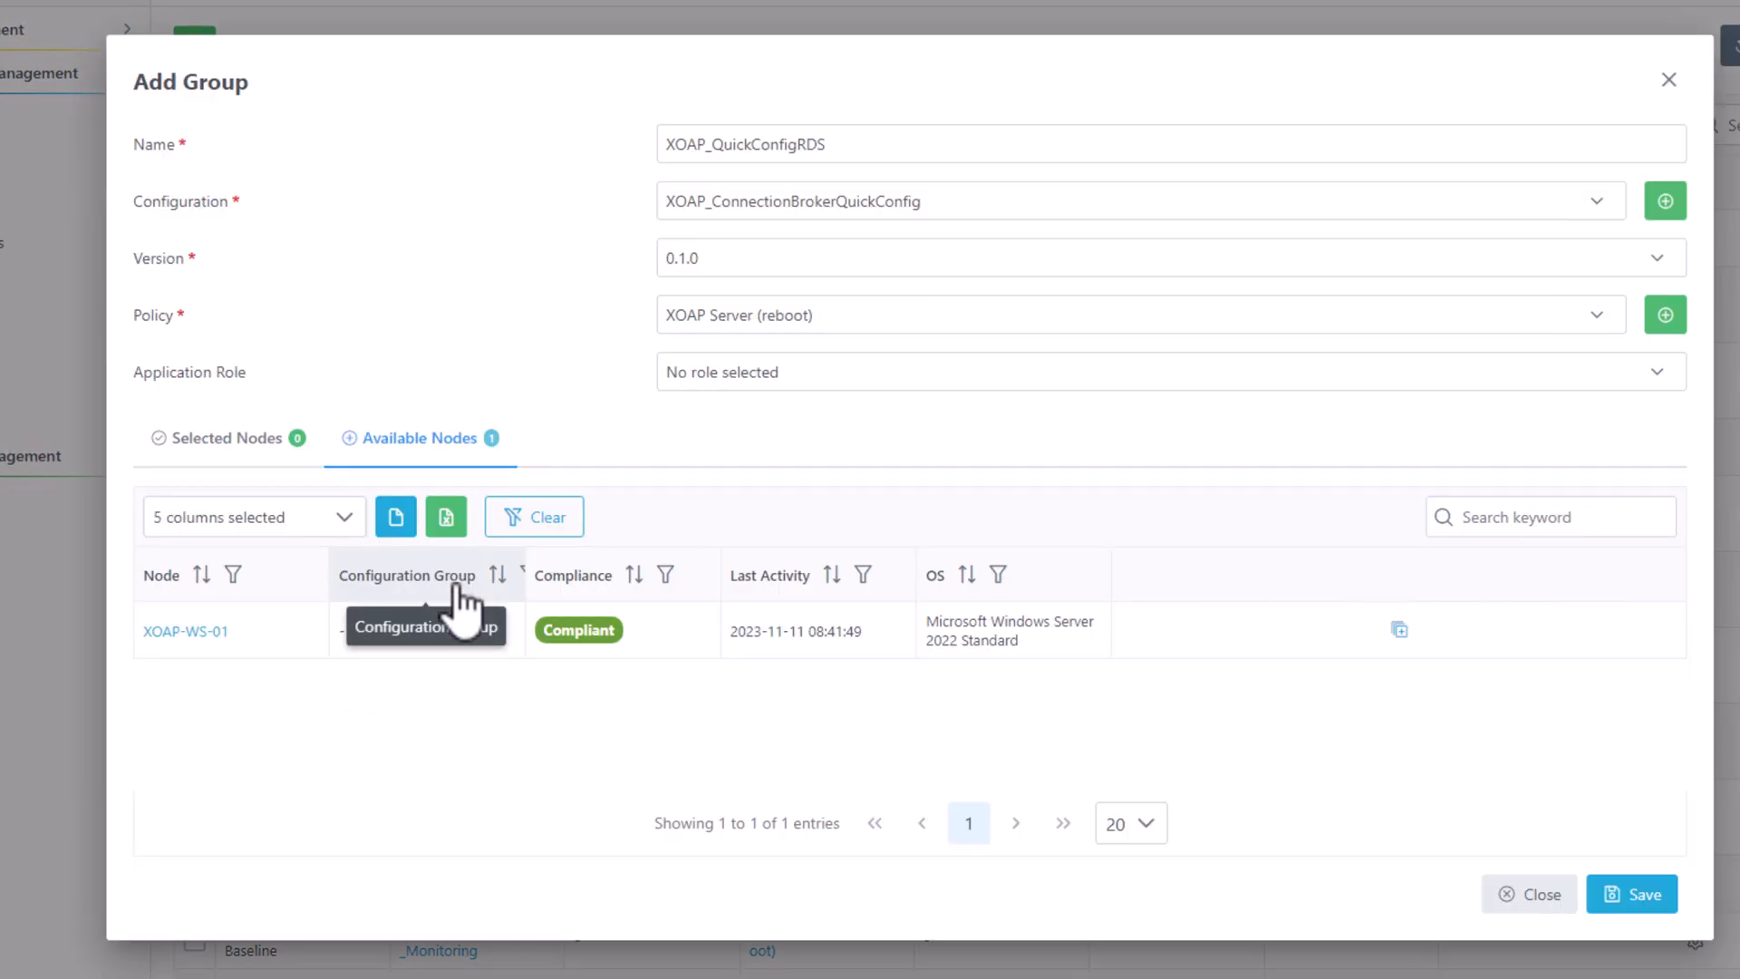
pyautogui.click(1403, 635)
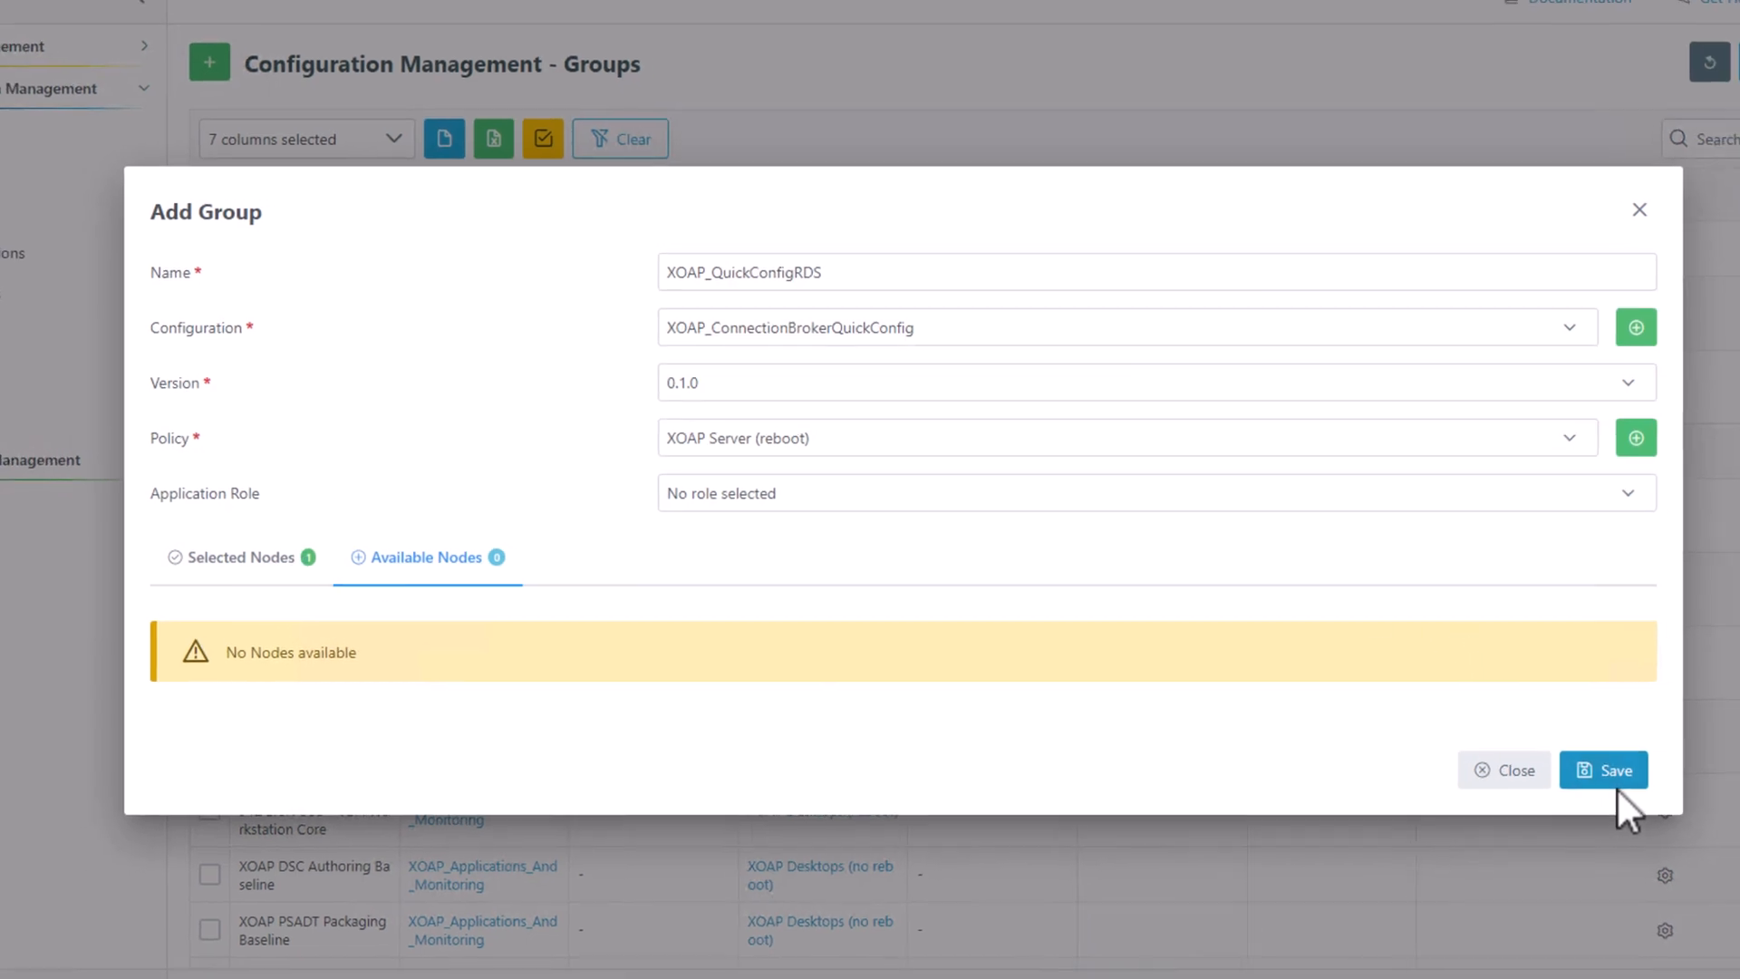
# Save the XOAP_QuickConfigRDS group and filter the groups list with 'quic'.
pyautogui.click(1631, 776)
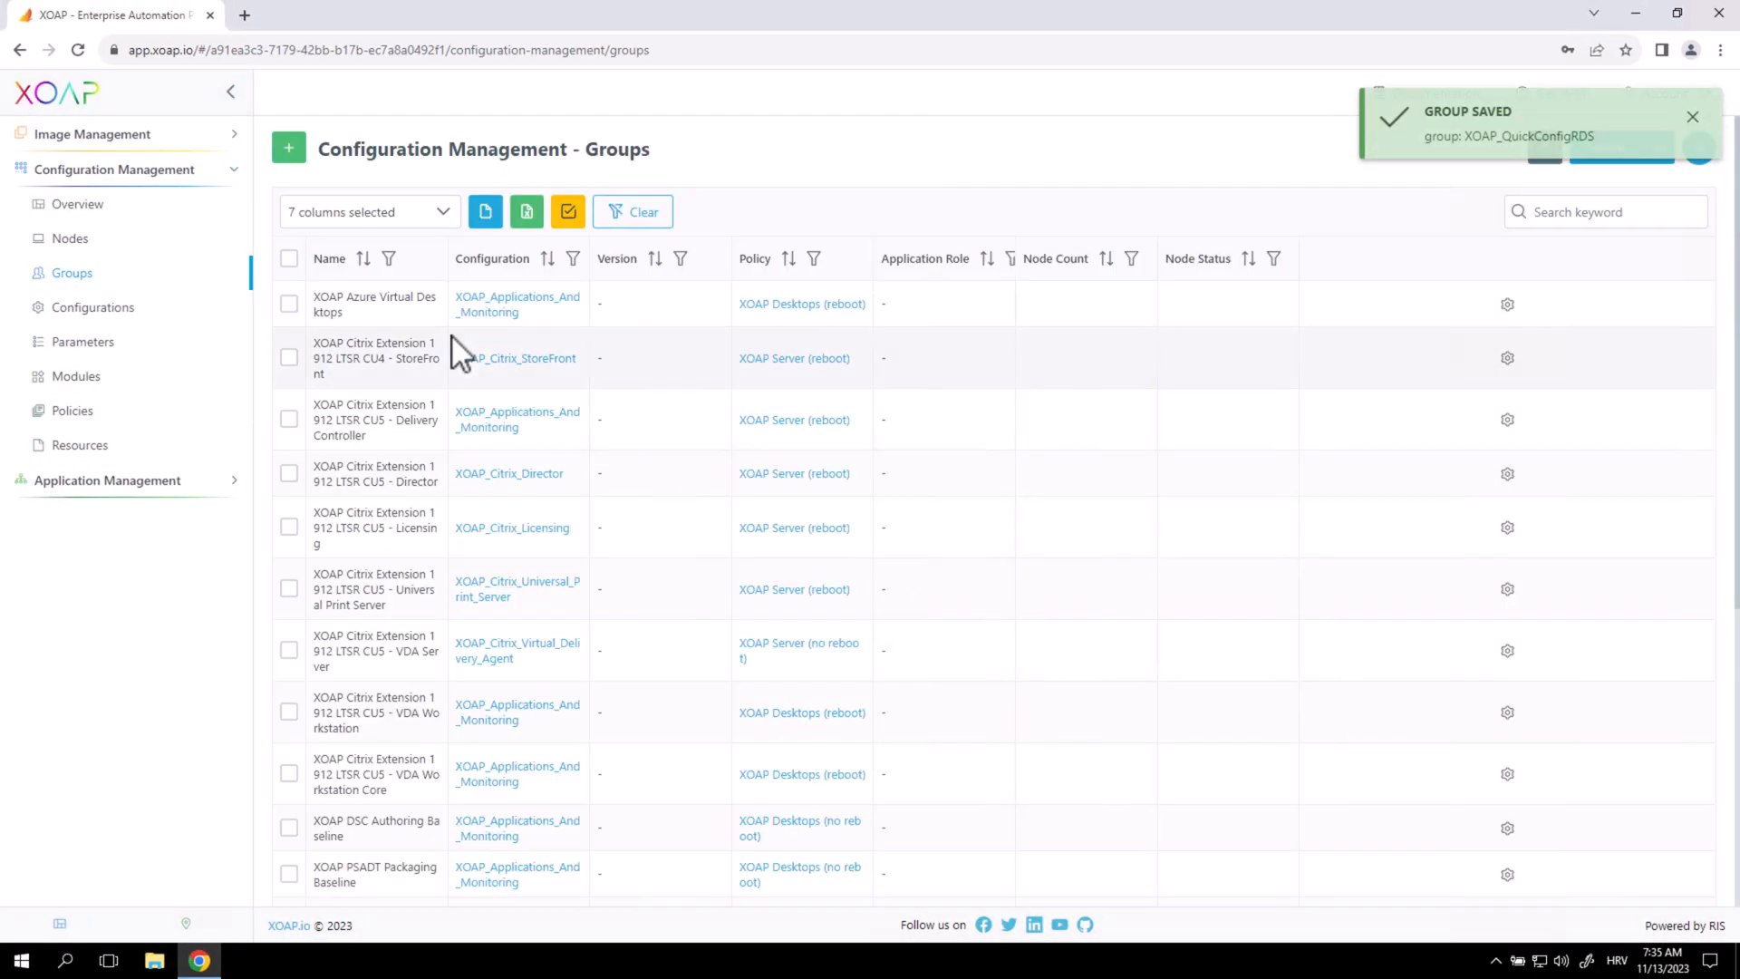
pyautogui.click(1622, 214)
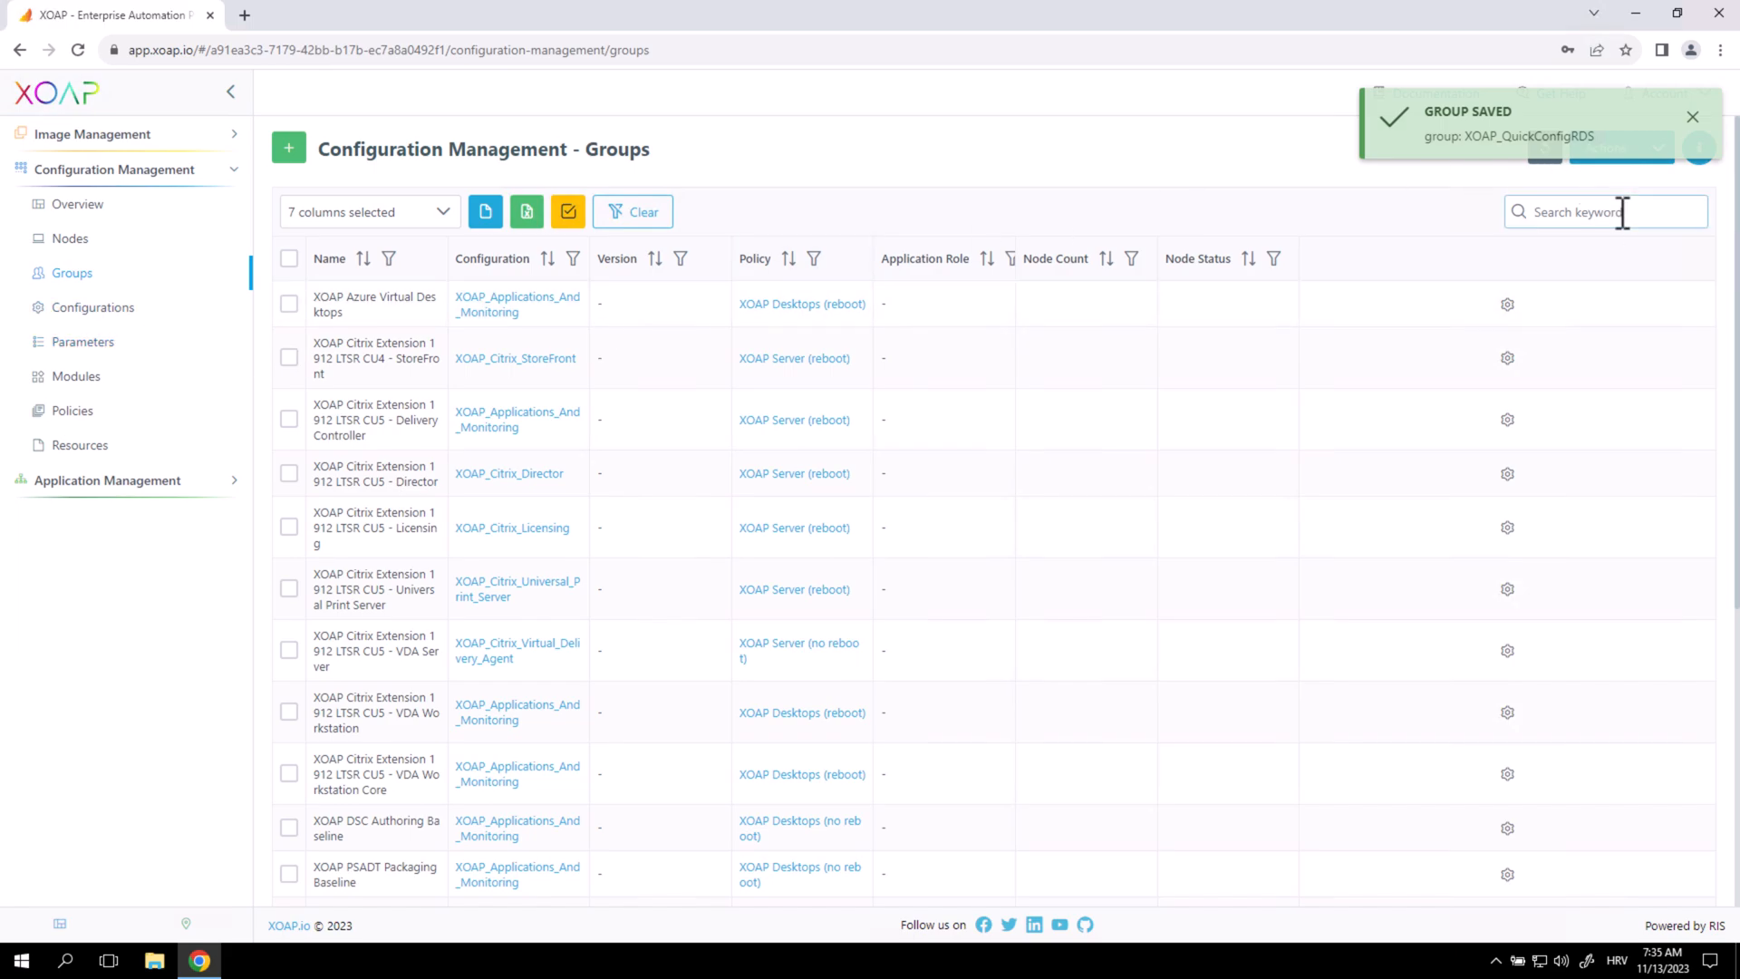
pyautogui.write('xoap')
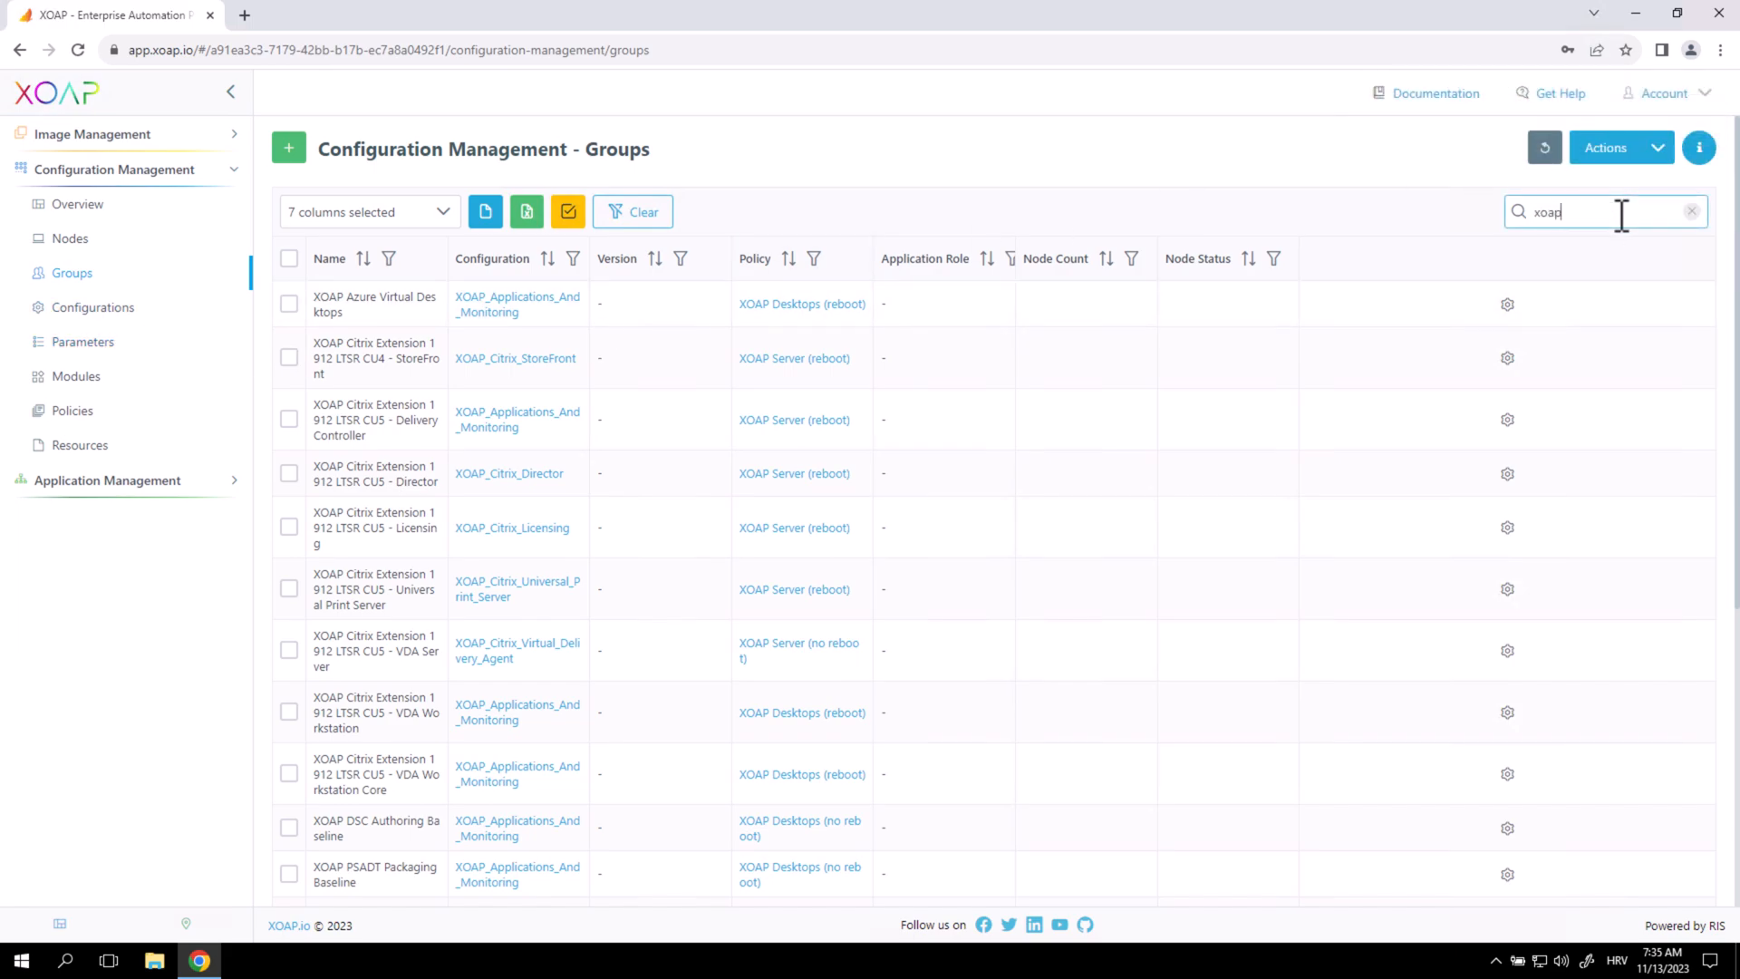
pyautogui.press('BackSpace')
pyautogui.press('BackSpace')
pyautogui.press('BackSpace')
pyautogui.write('quic')
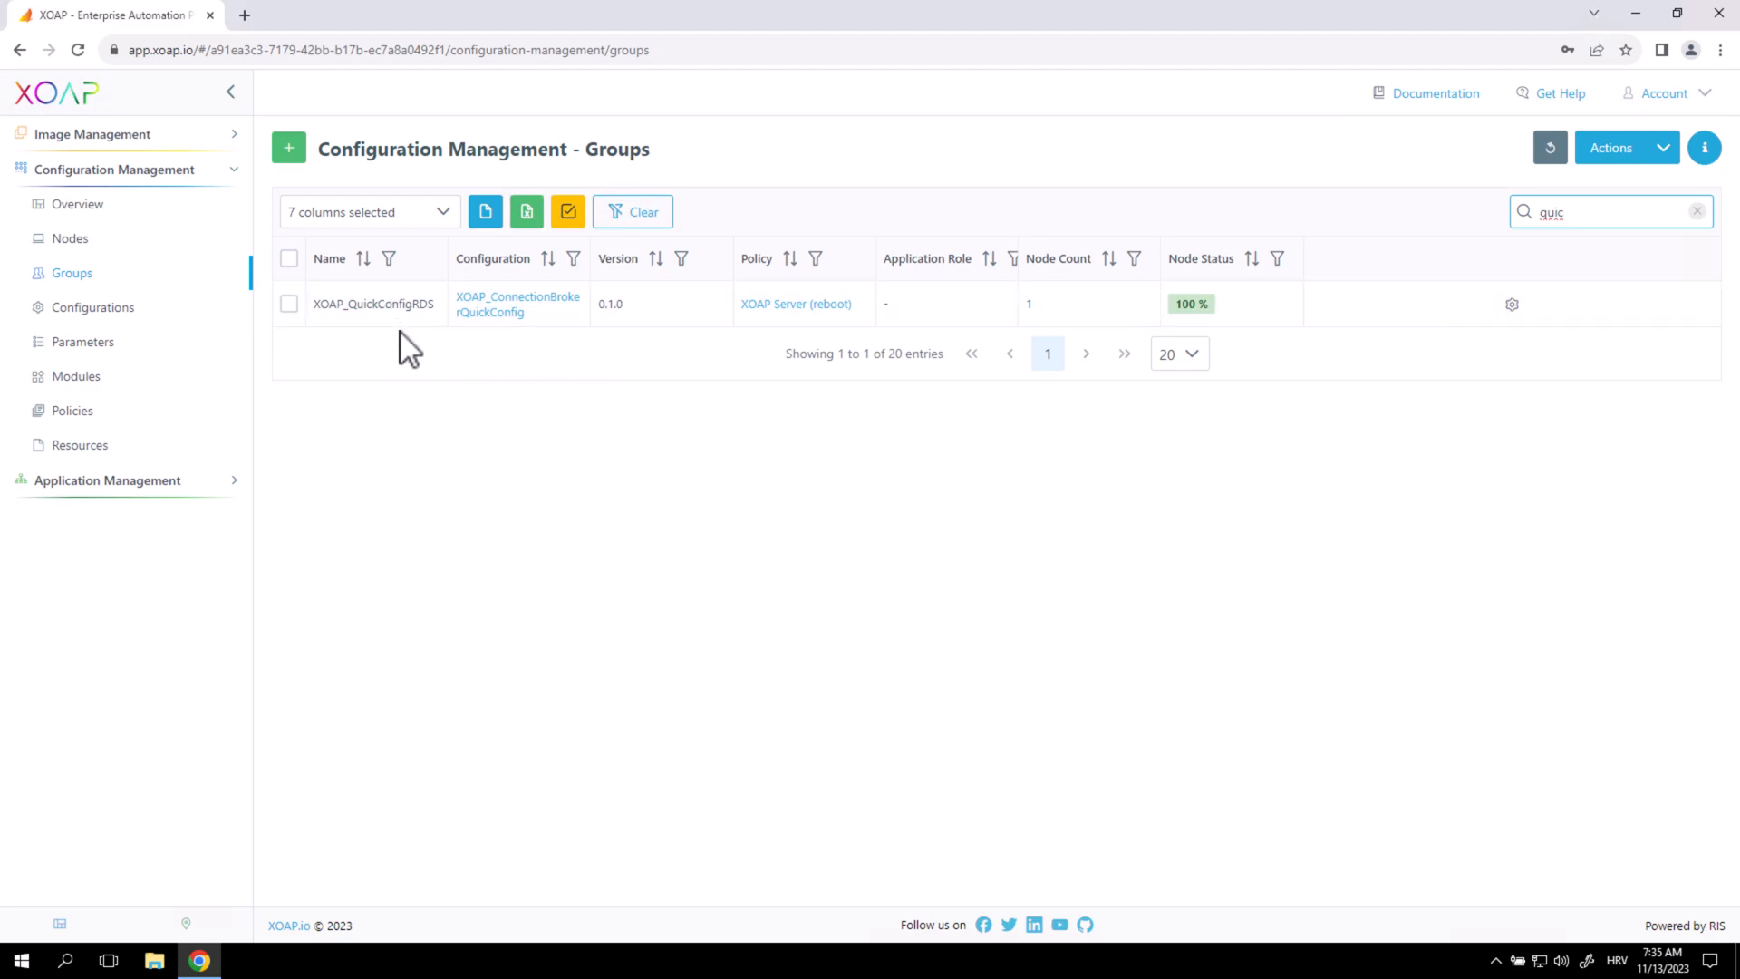
# Open and dismiss the XOAP_QuickConfigRDS action menu, then head to the Nodes list.
pyautogui.click(1511, 304)
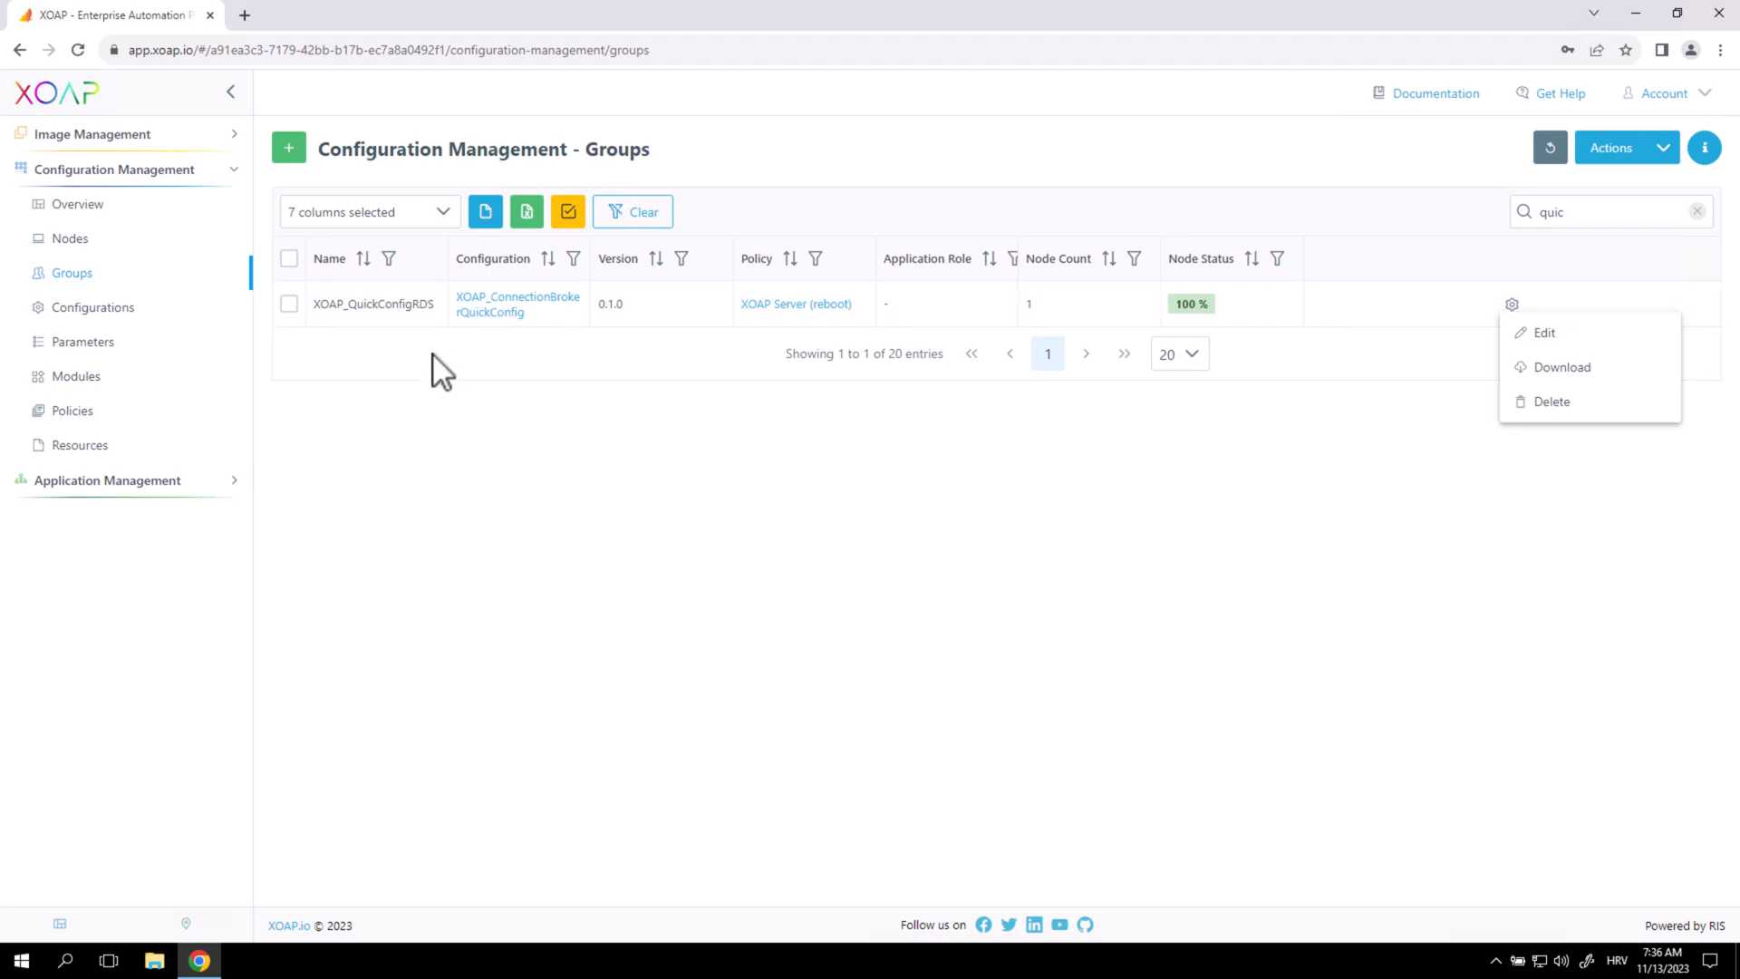
pyautogui.click(633, 421)
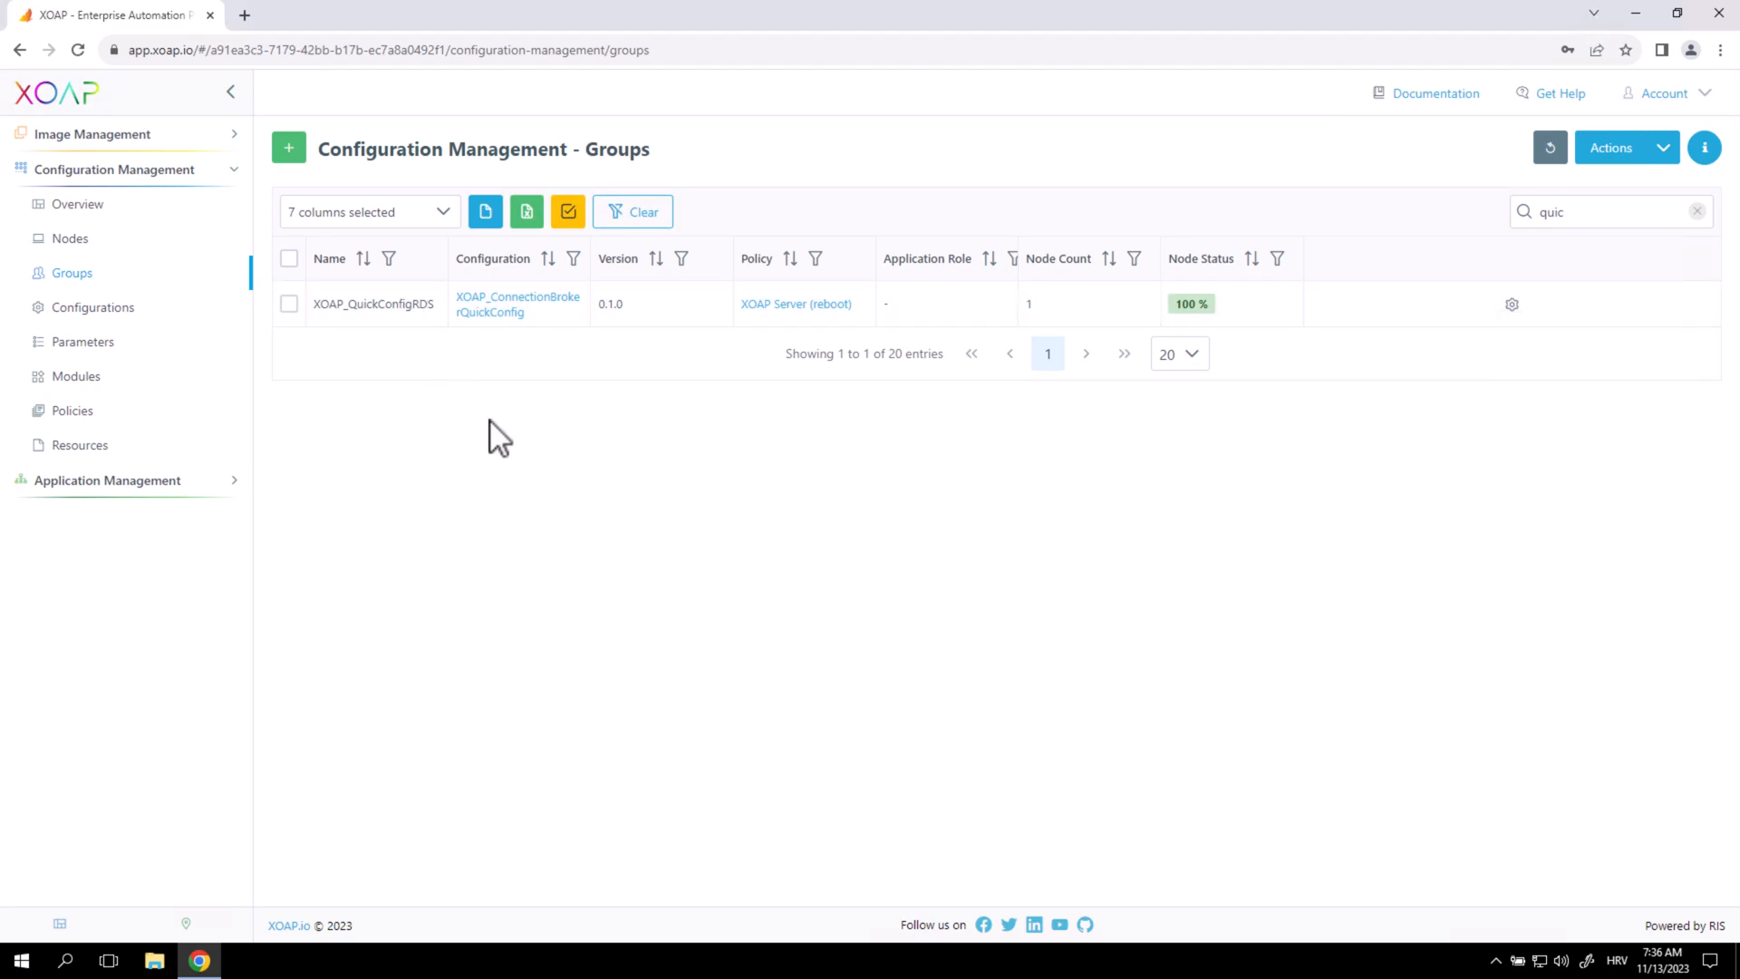
pyautogui.click(101, 241)
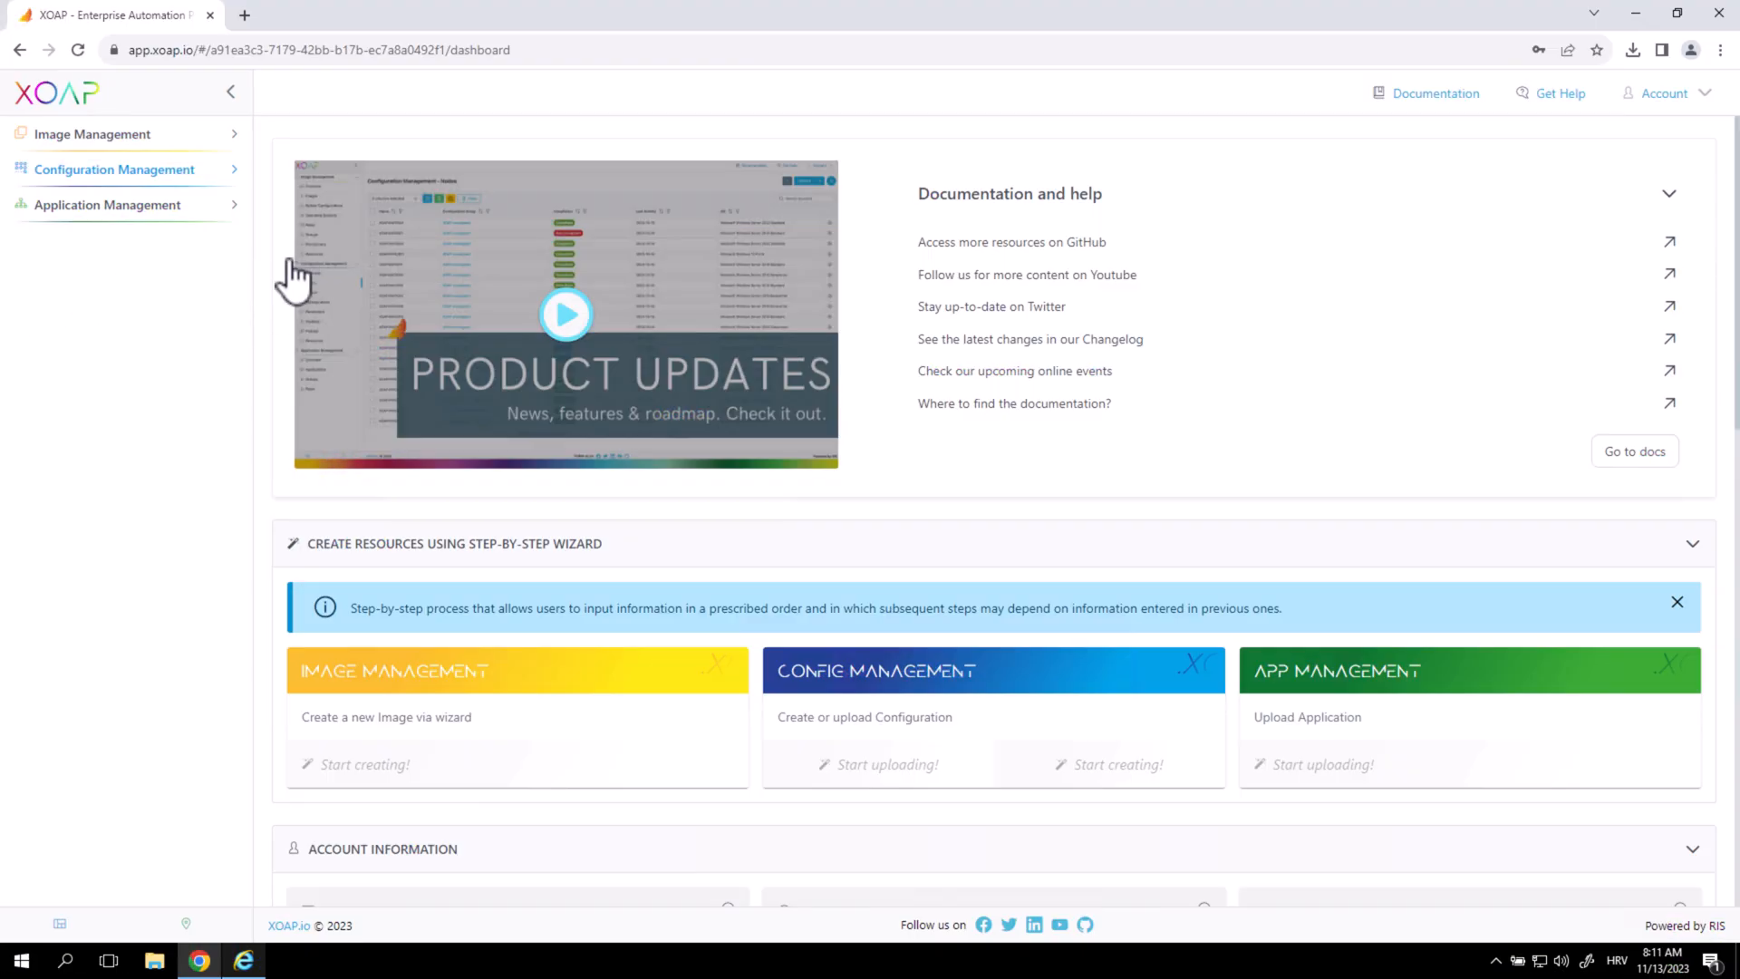
# Open the Nodes list under Configuration Management.
pyautogui.click(210, 172)
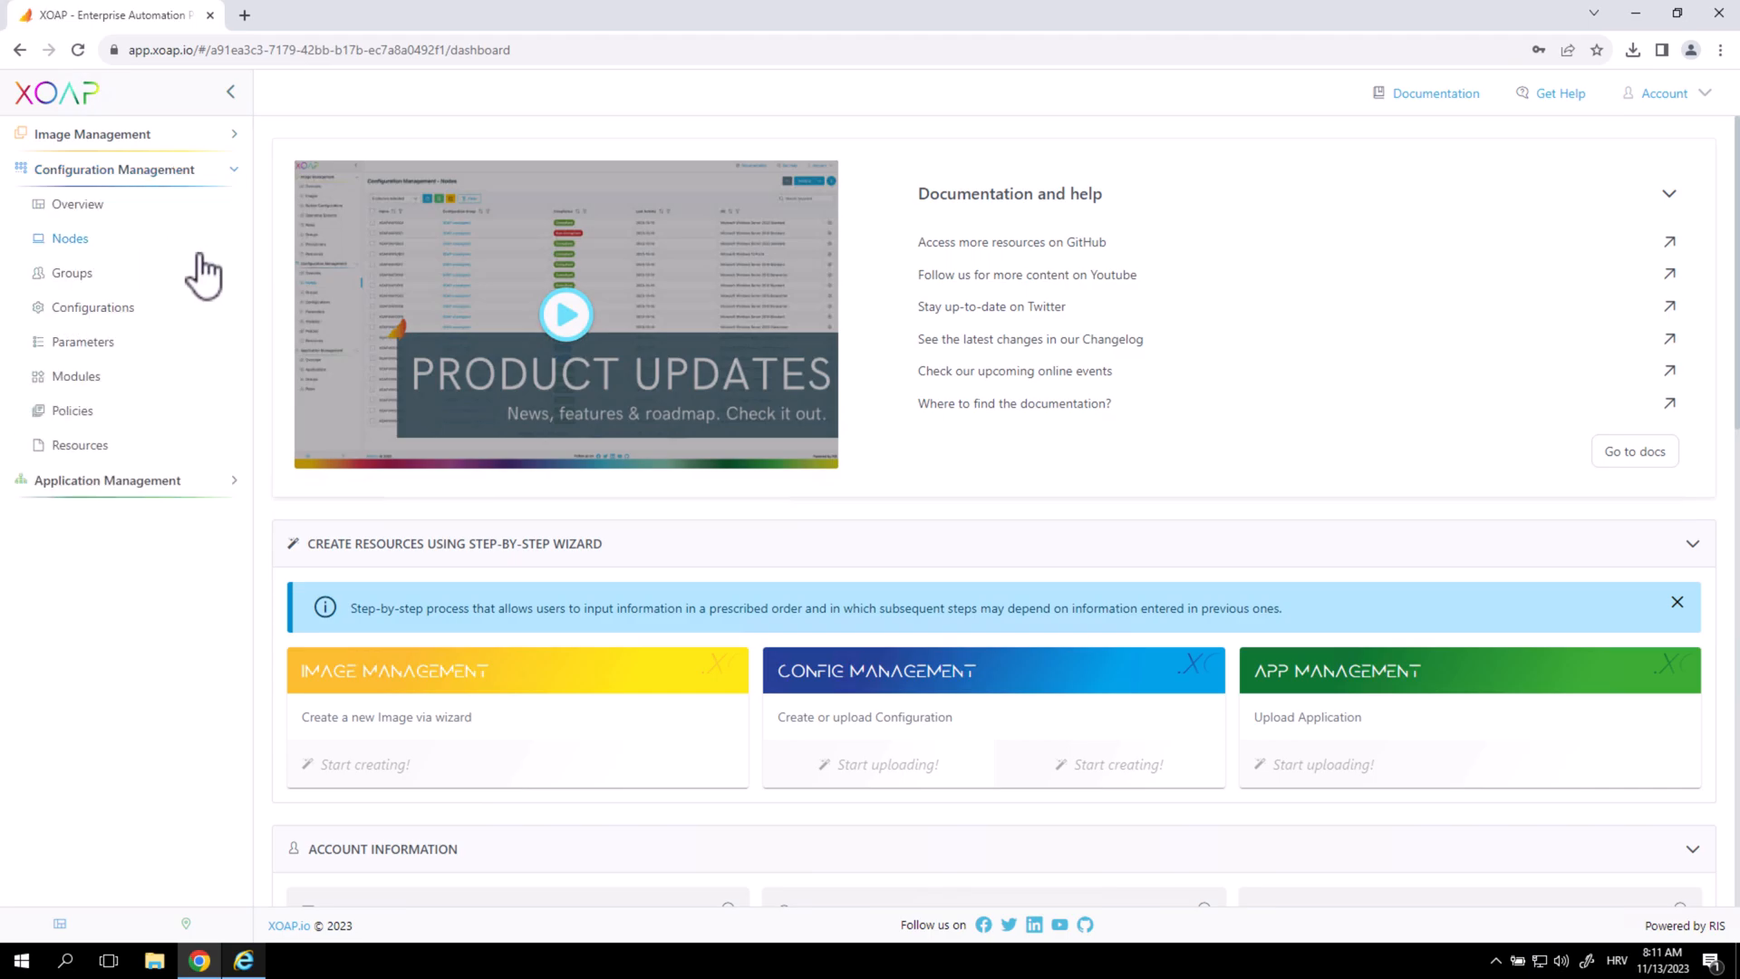
pyautogui.click(193, 240)
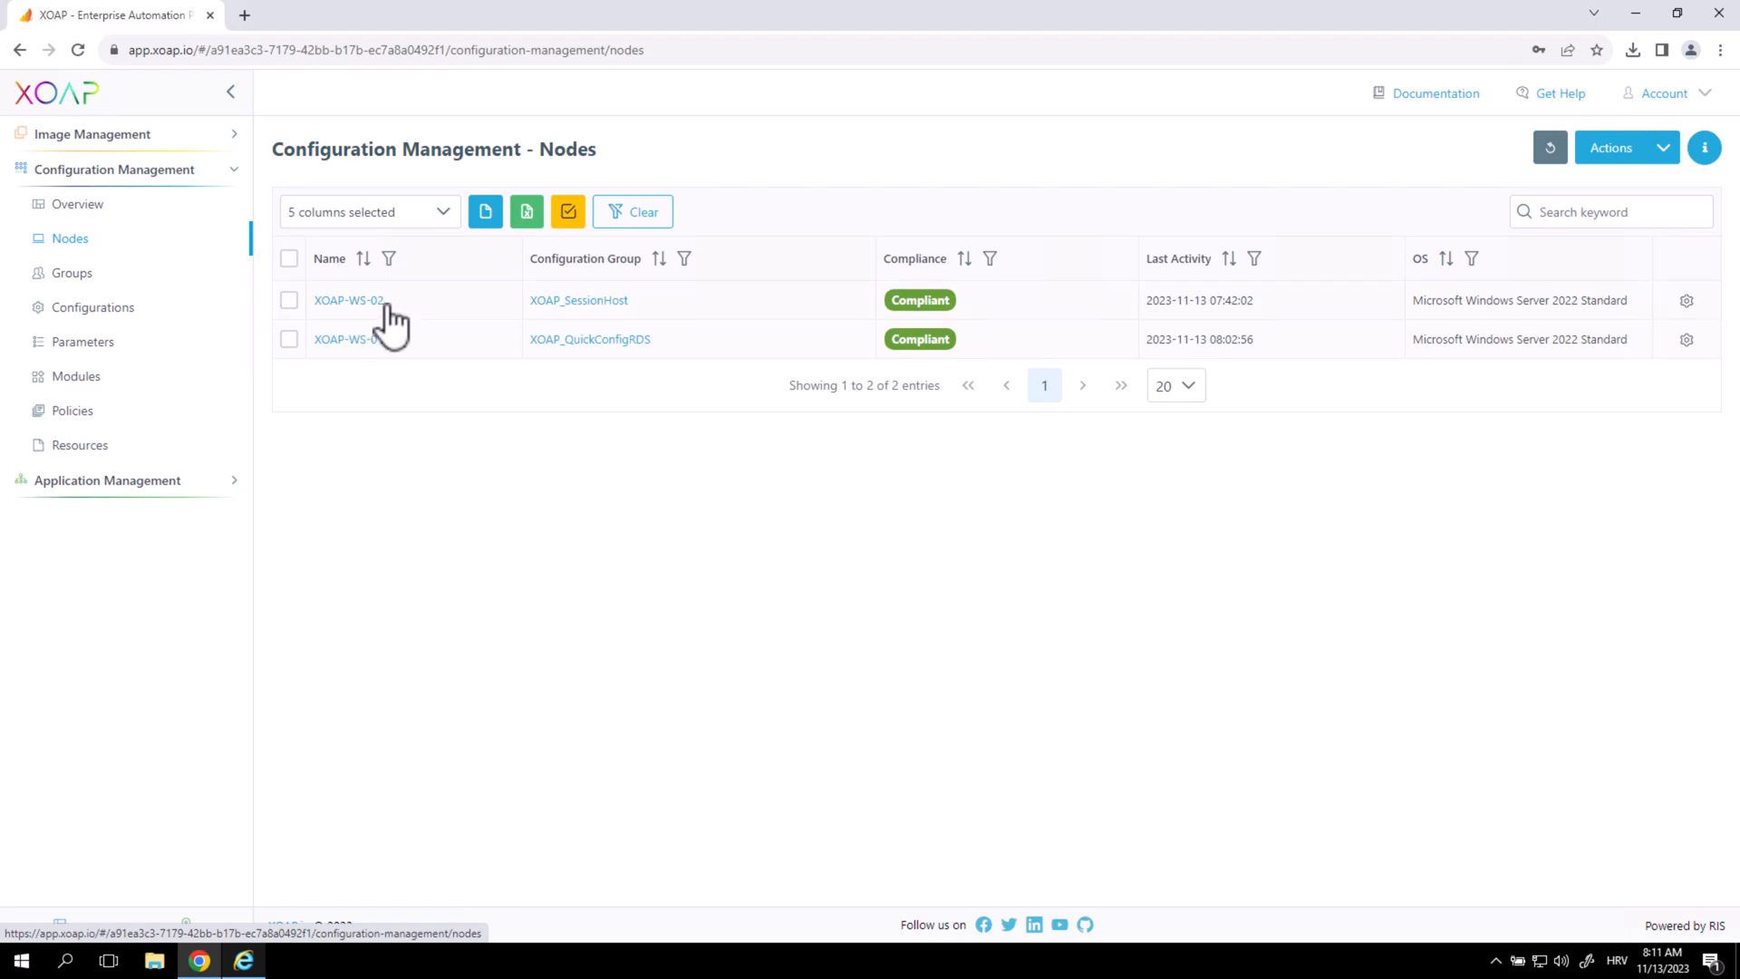
pyautogui.moveTo(377, 301); pyautogui.dragTo(385, 303)
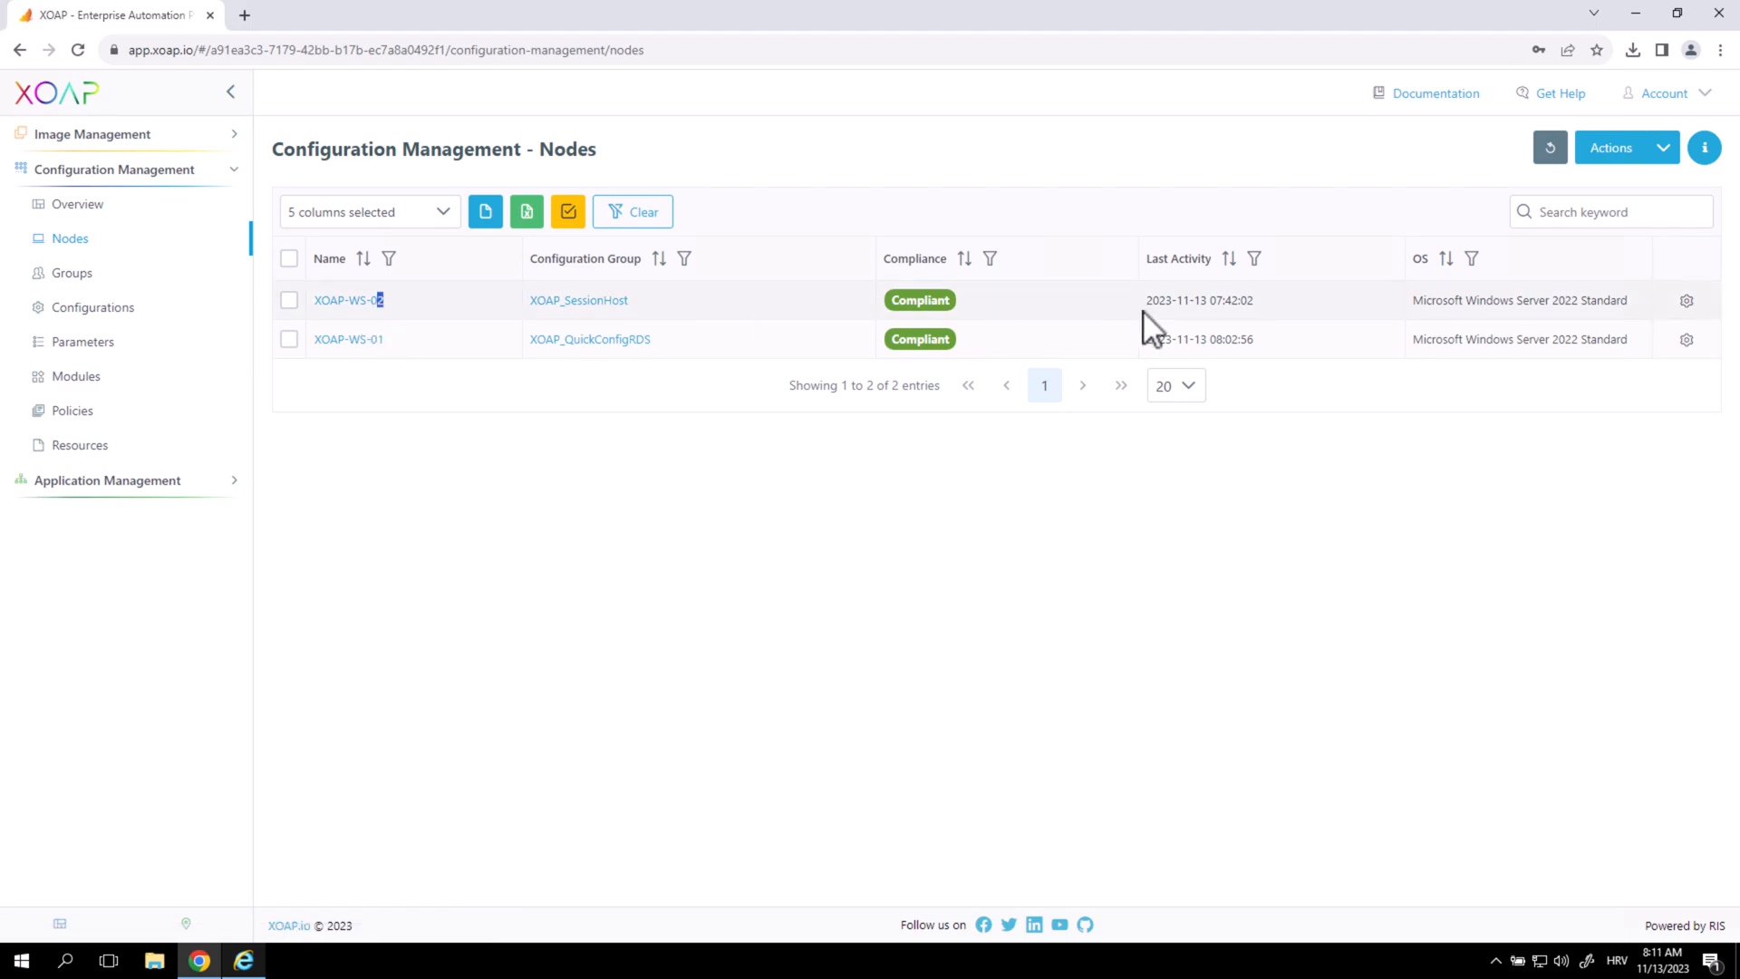
# Check XOAP-WS-02's status shows Adobe Acrobat Reader and Notepad++ among installed applications.
pyautogui.click(1689, 305)
pyautogui.click(1650, 329)
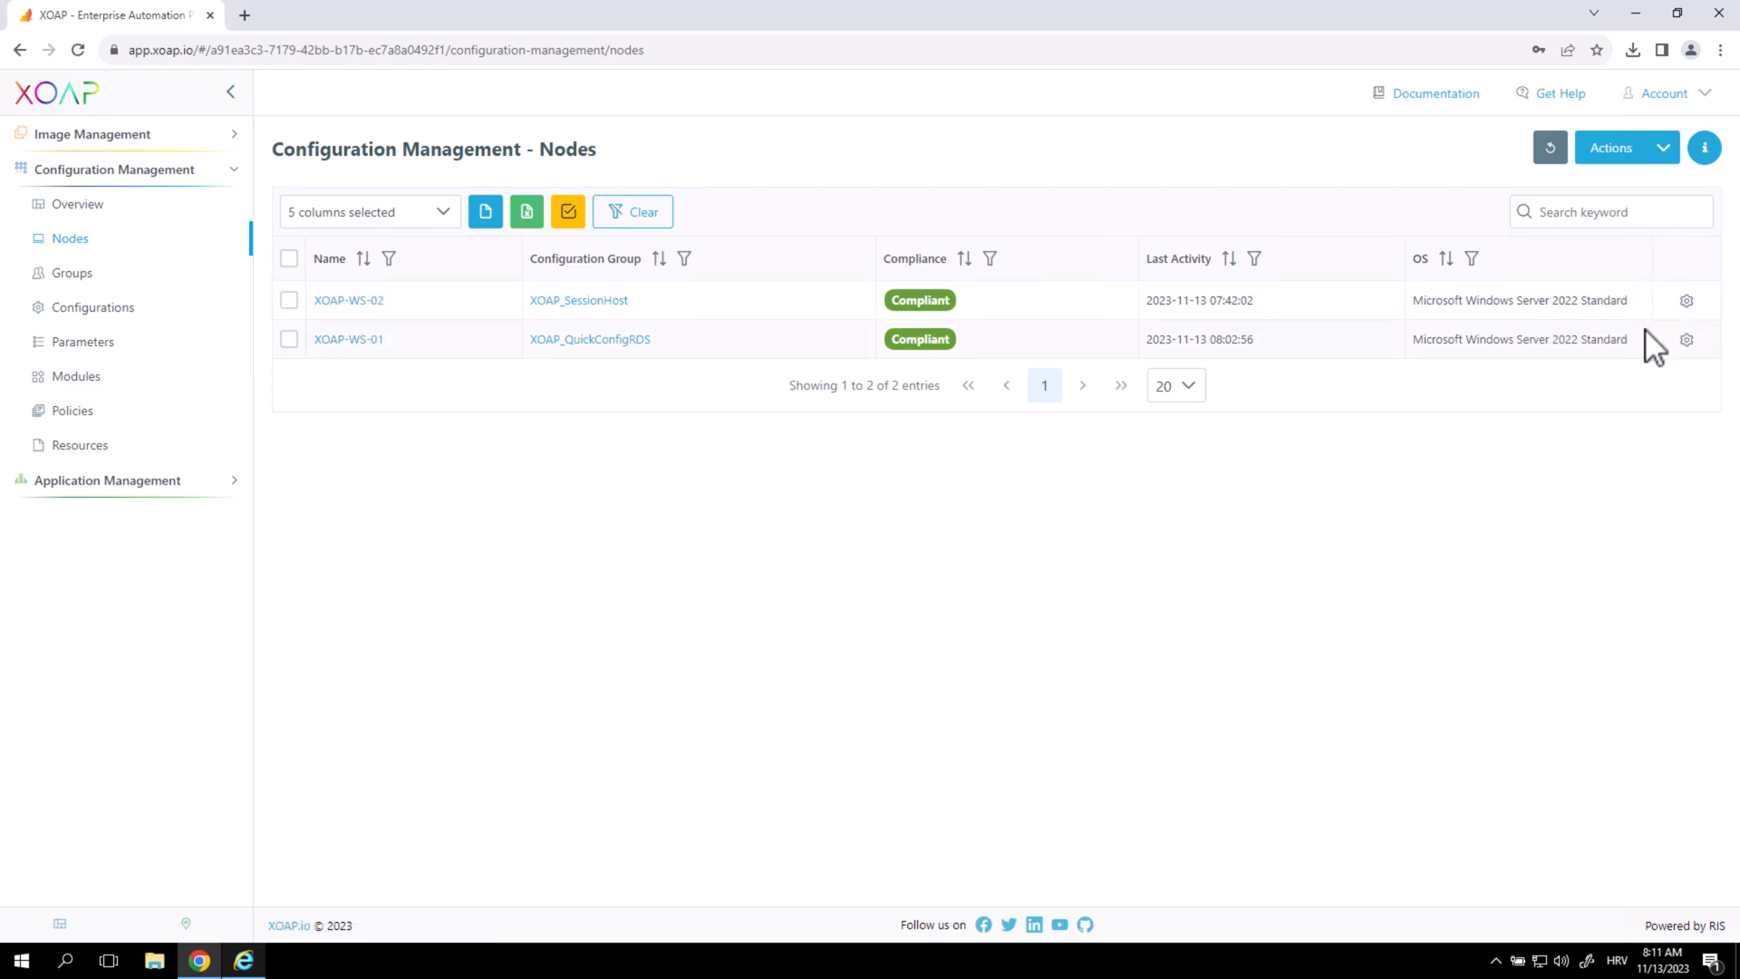
pyautogui.click(132, 552)
pyautogui.click(182, 600)
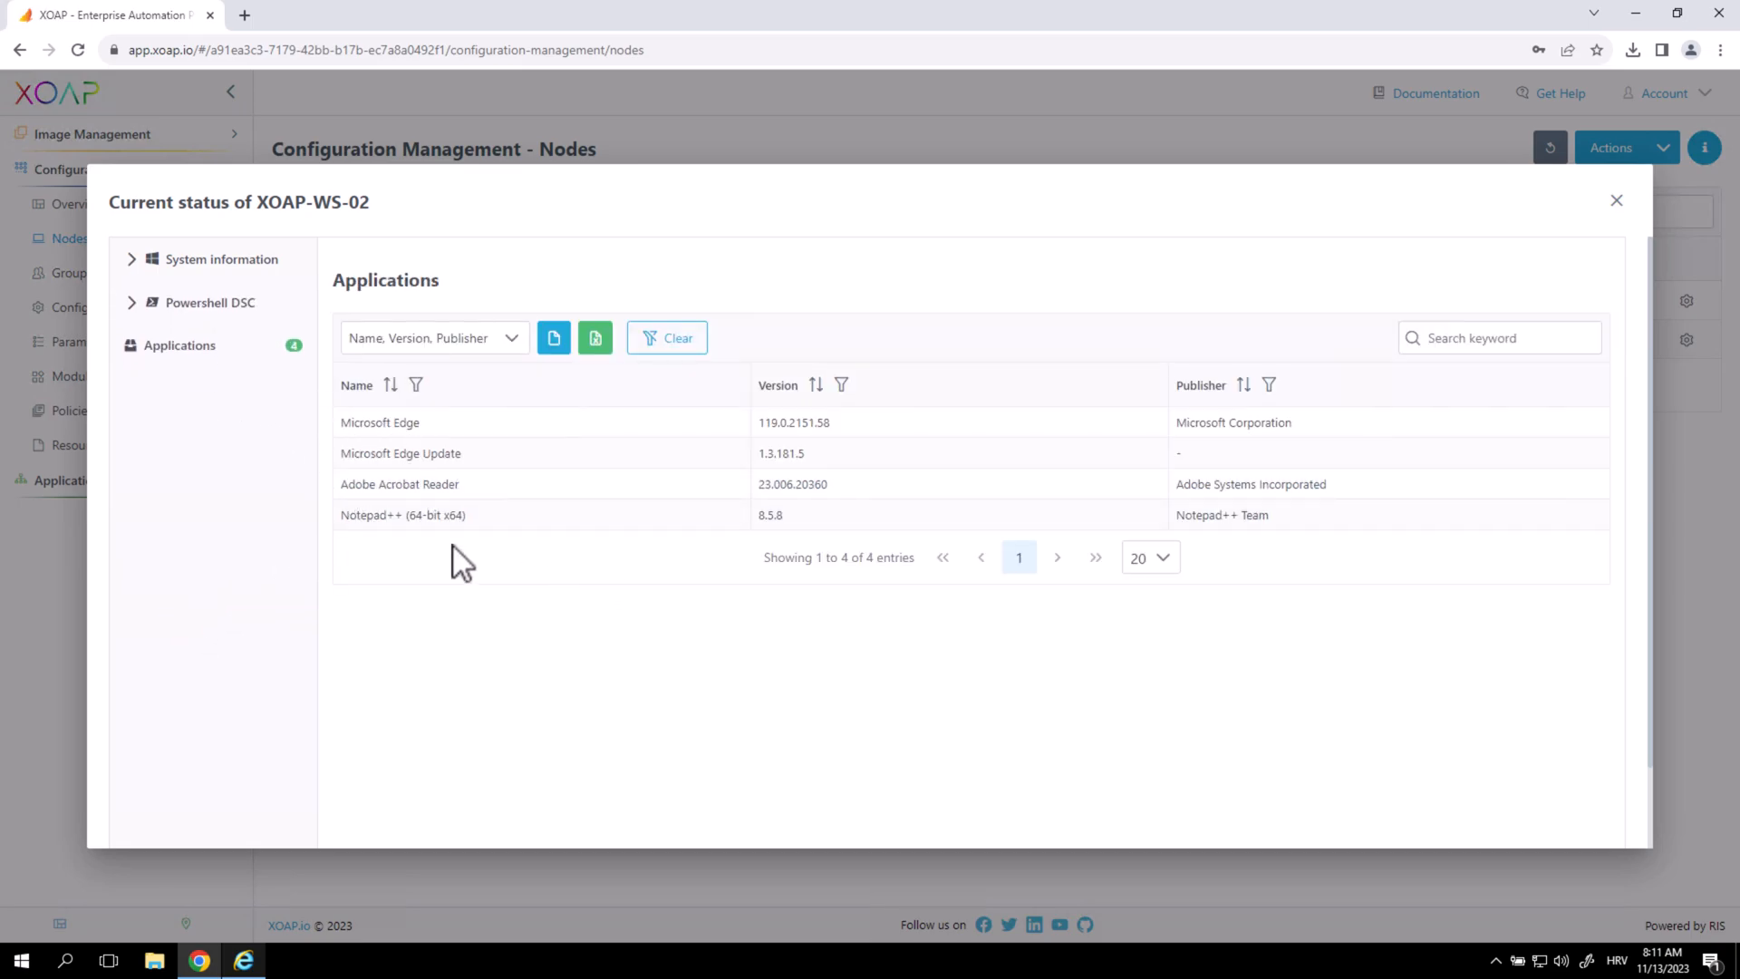
pyautogui.moveTo(343, 483); pyautogui.dragTo(459, 488)
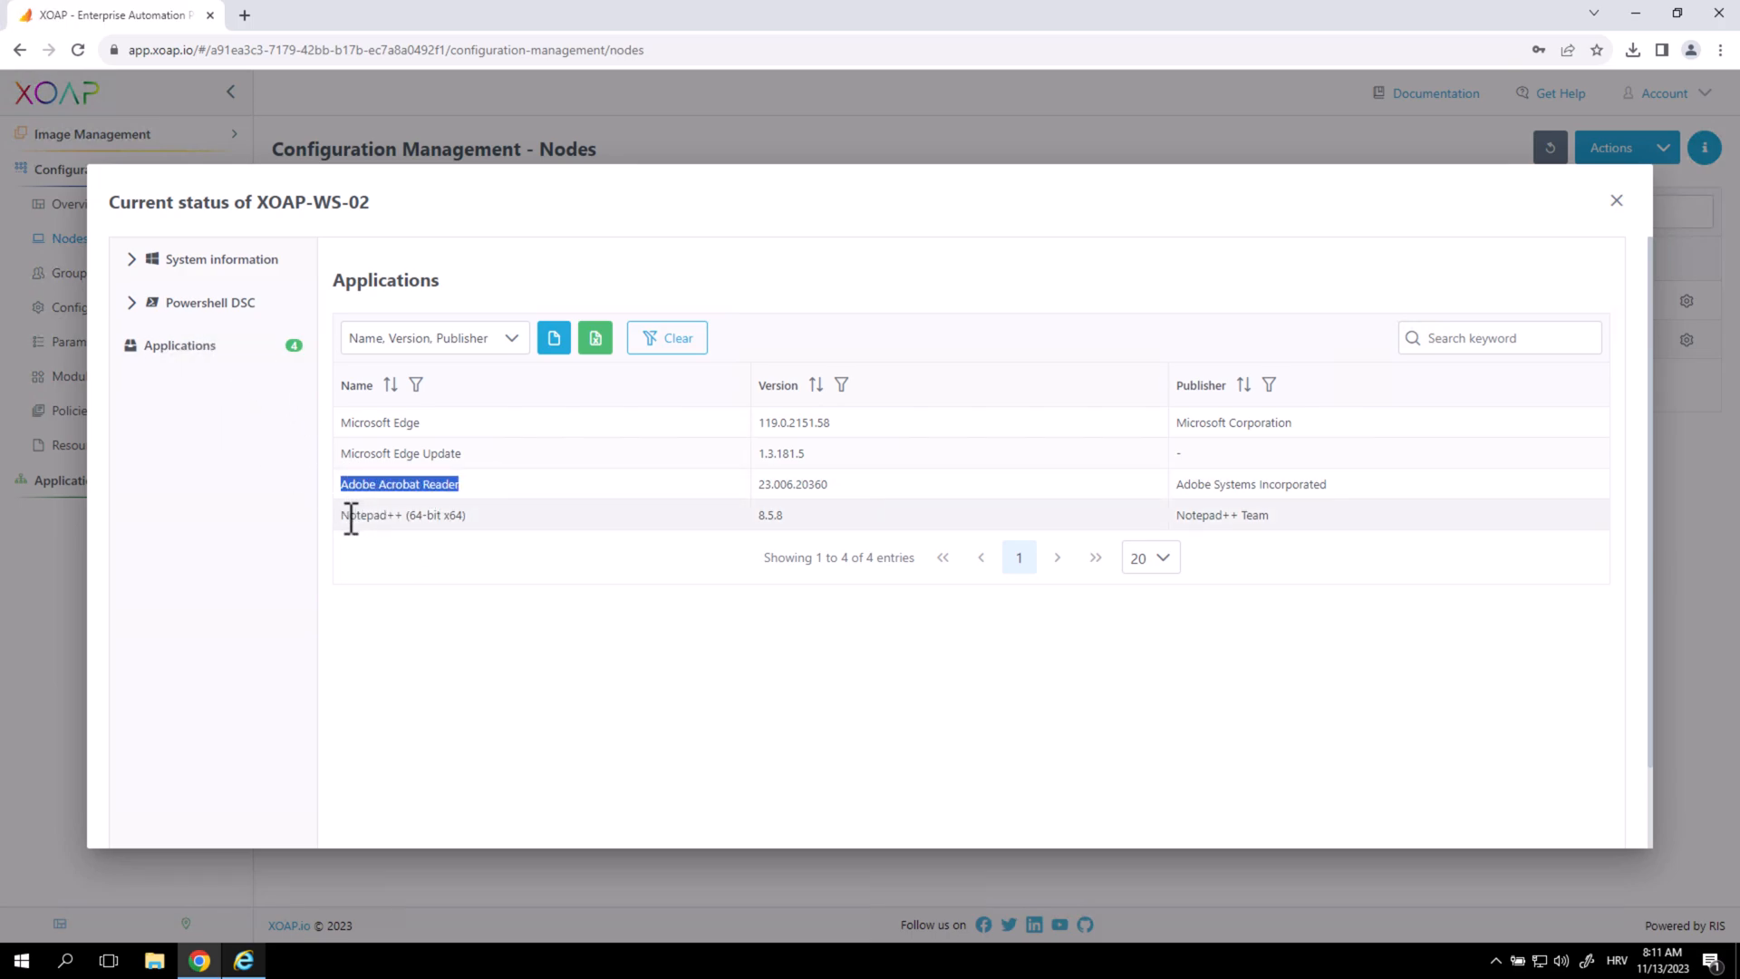
pyautogui.moveTo(350, 515); pyautogui.dragTo(406, 514)
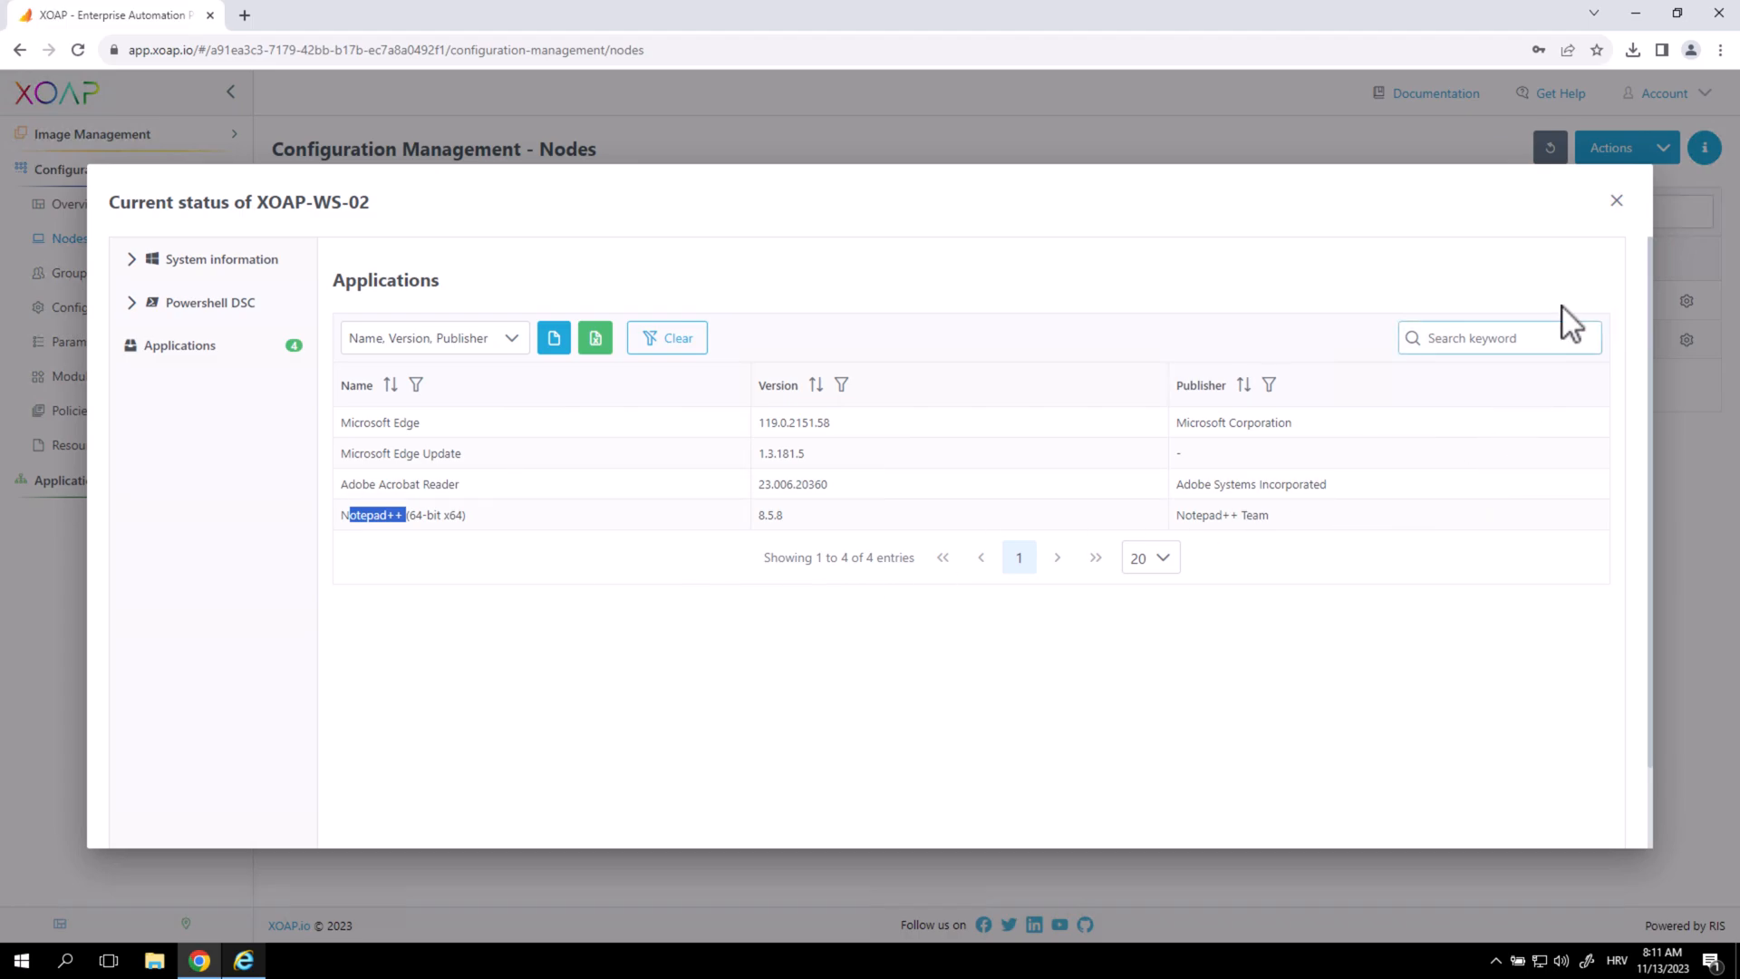
pyautogui.click(1618, 204)
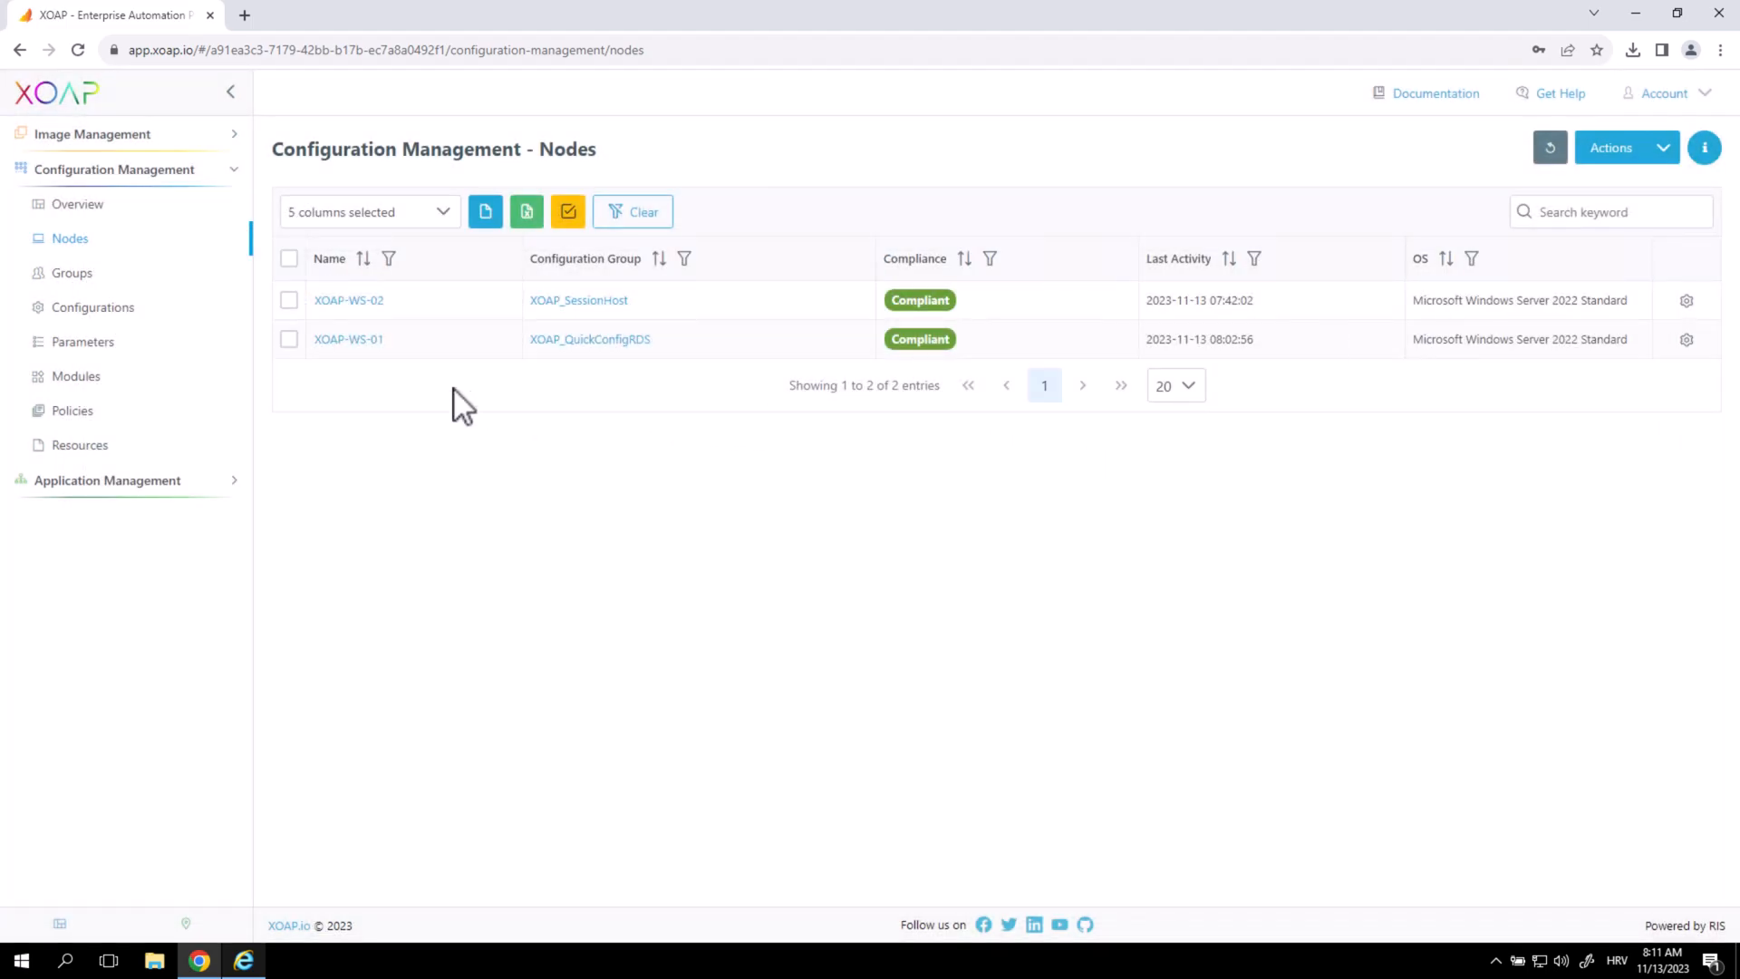
pyautogui.click(1686, 341)
pyautogui.click(1685, 372)
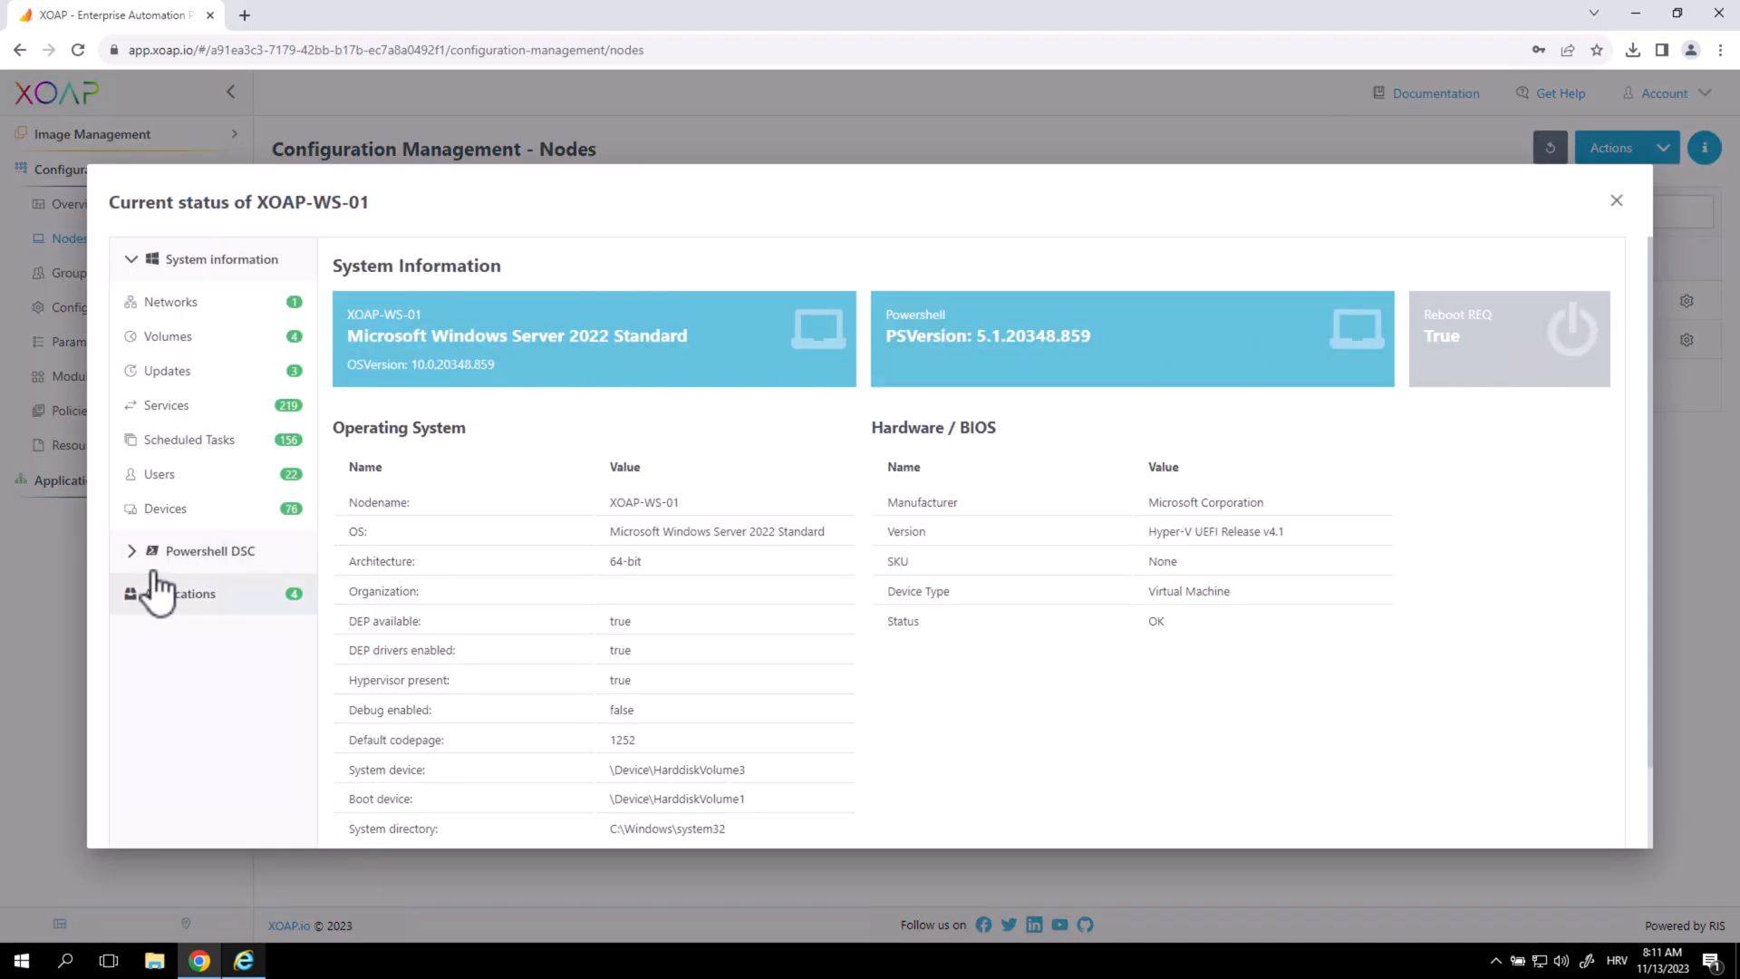
pyautogui.click(136, 551)
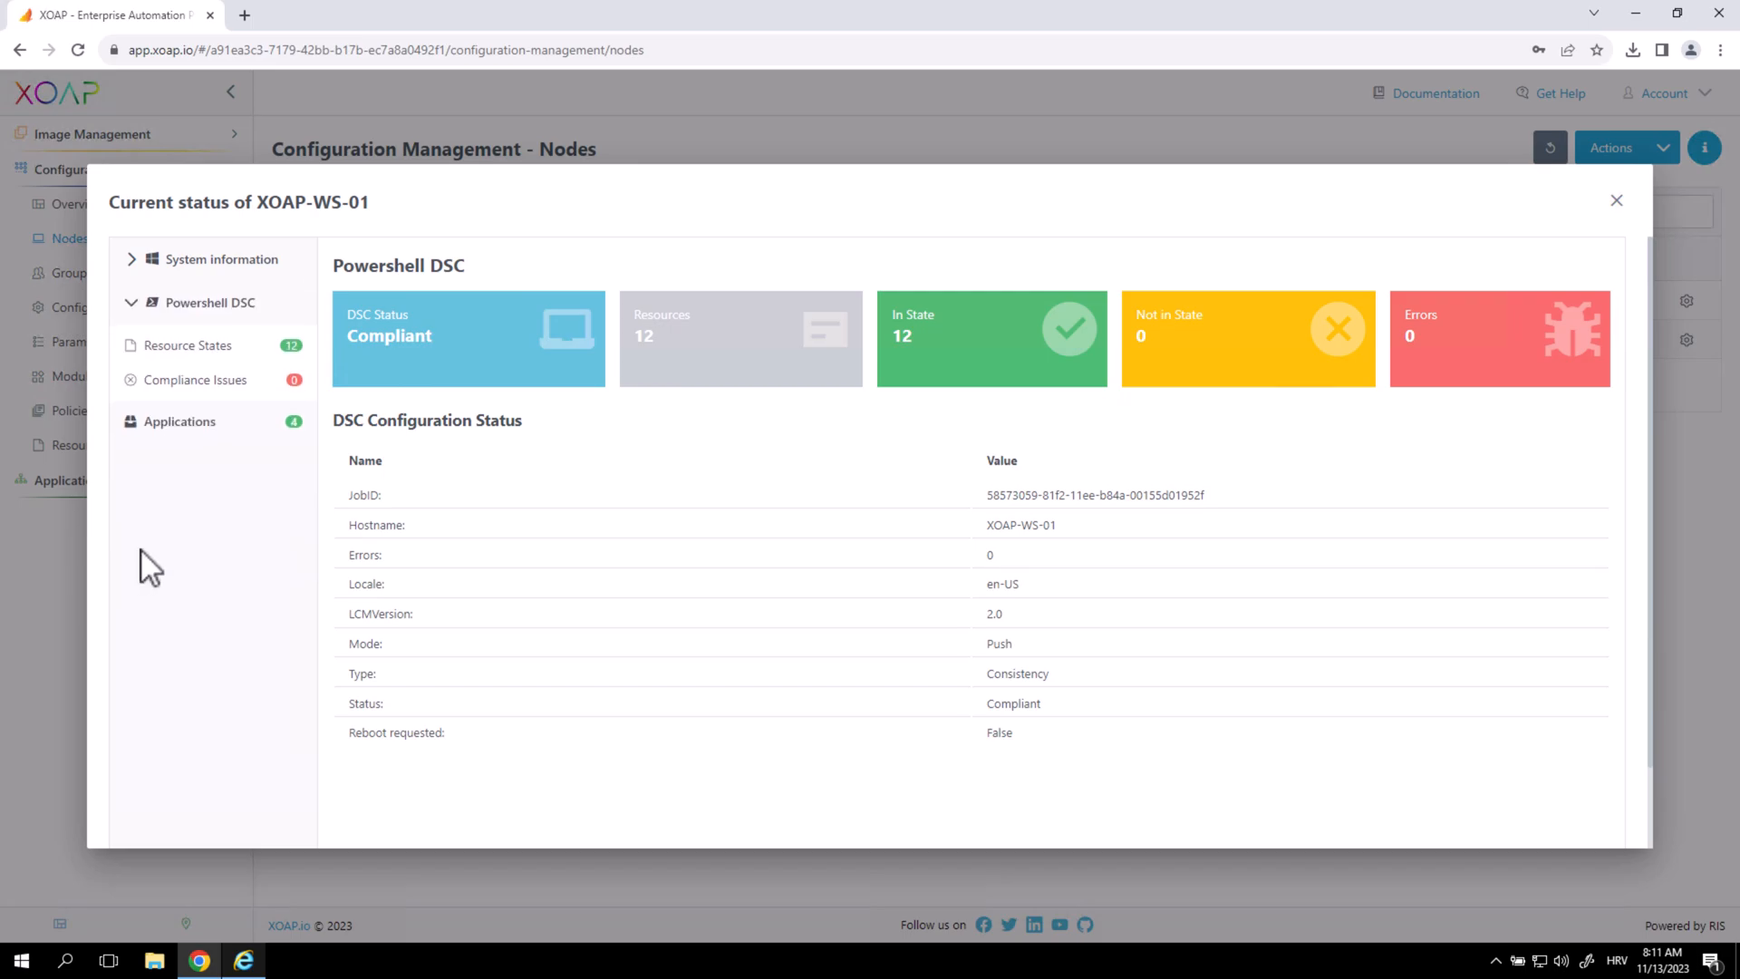
pyautogui.click(216, 352)
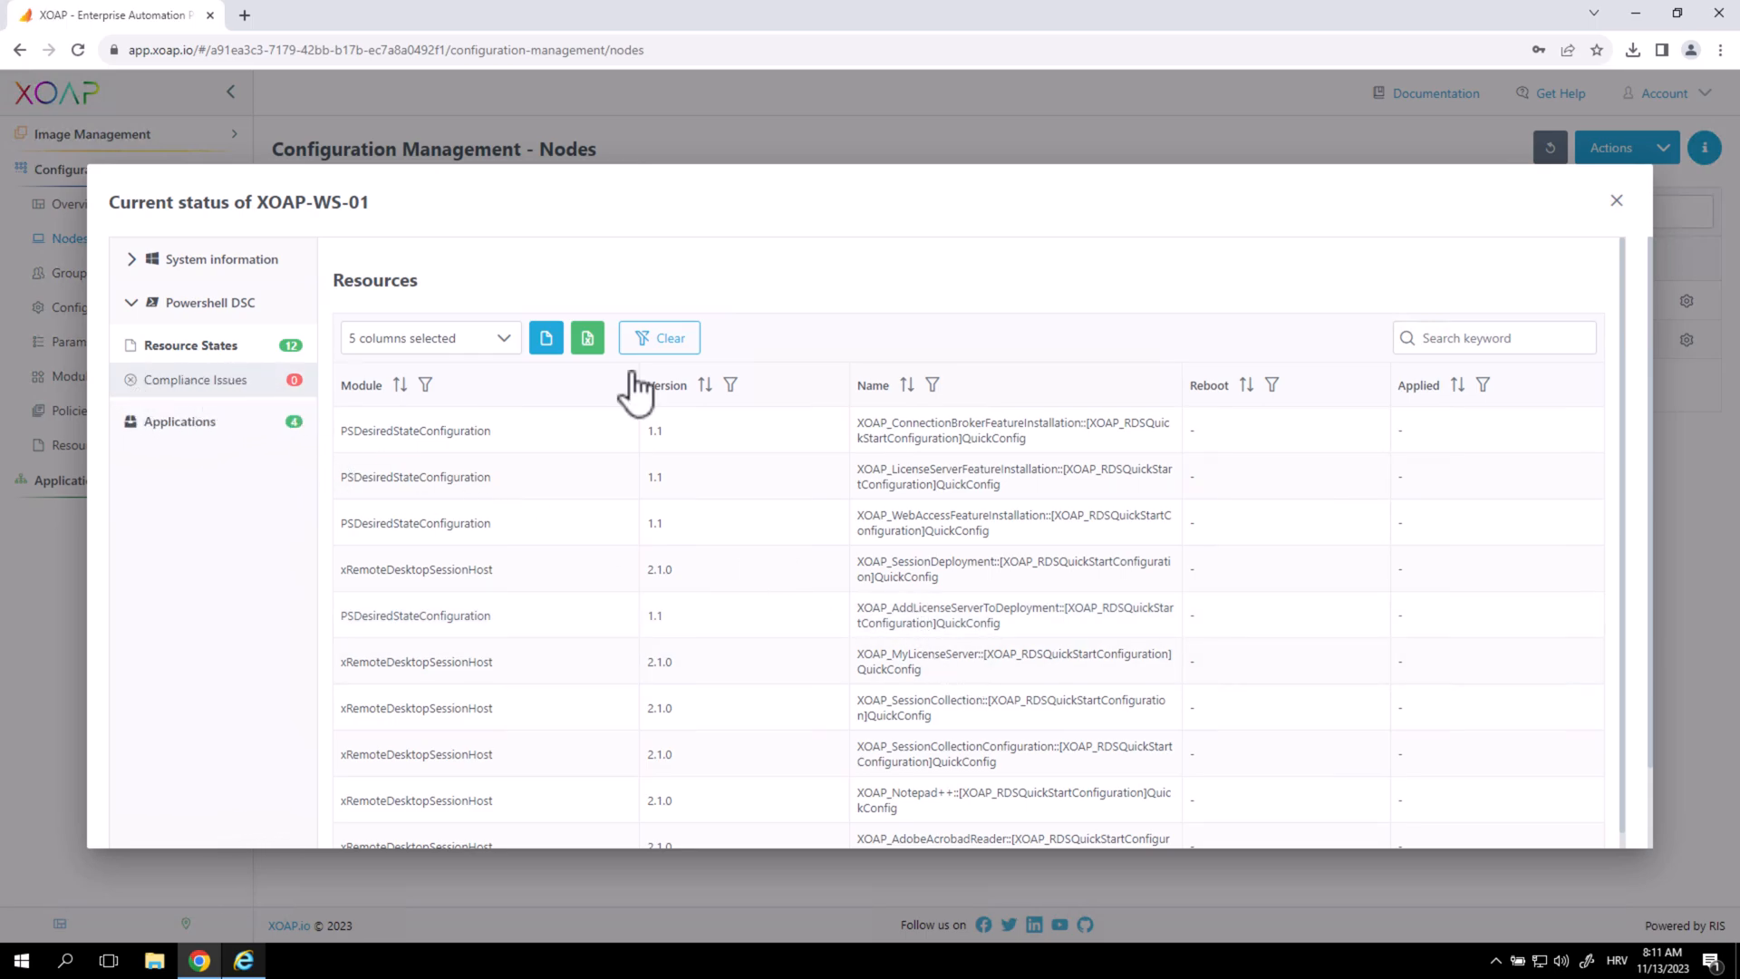
pyautogui.click(1617, 200)
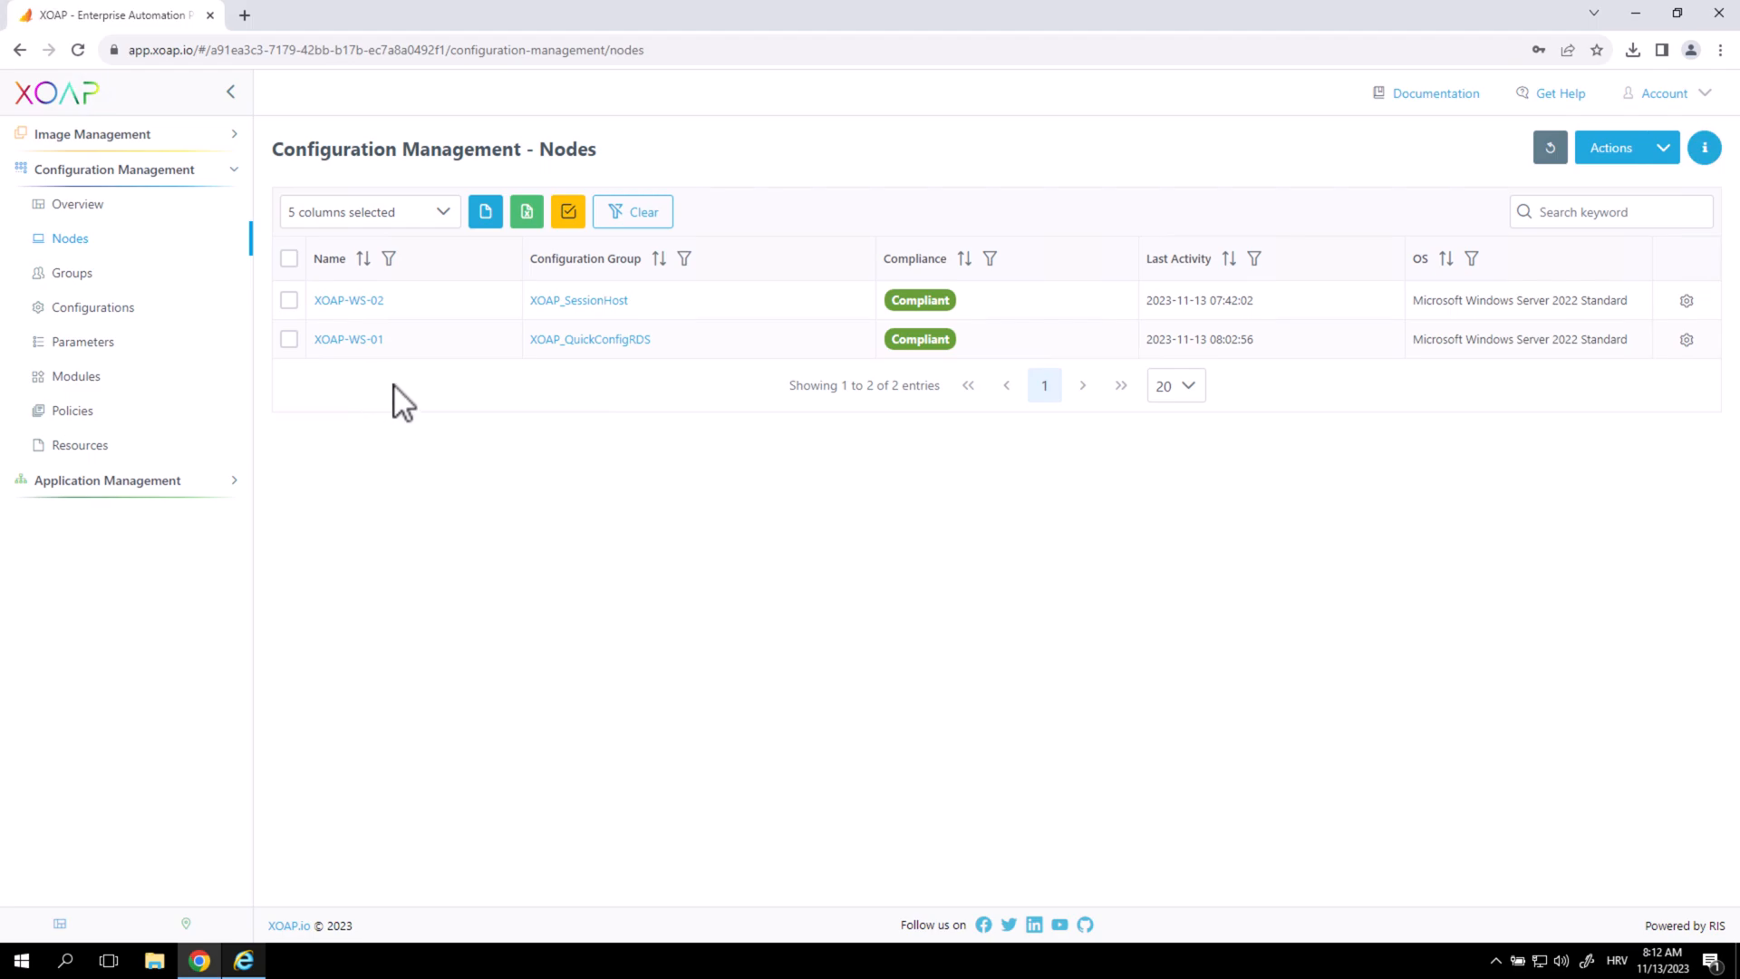
# Glance at the RD Web Access login page, then return to XOAP's Configurations list.
pyautogui.click(243, 961)
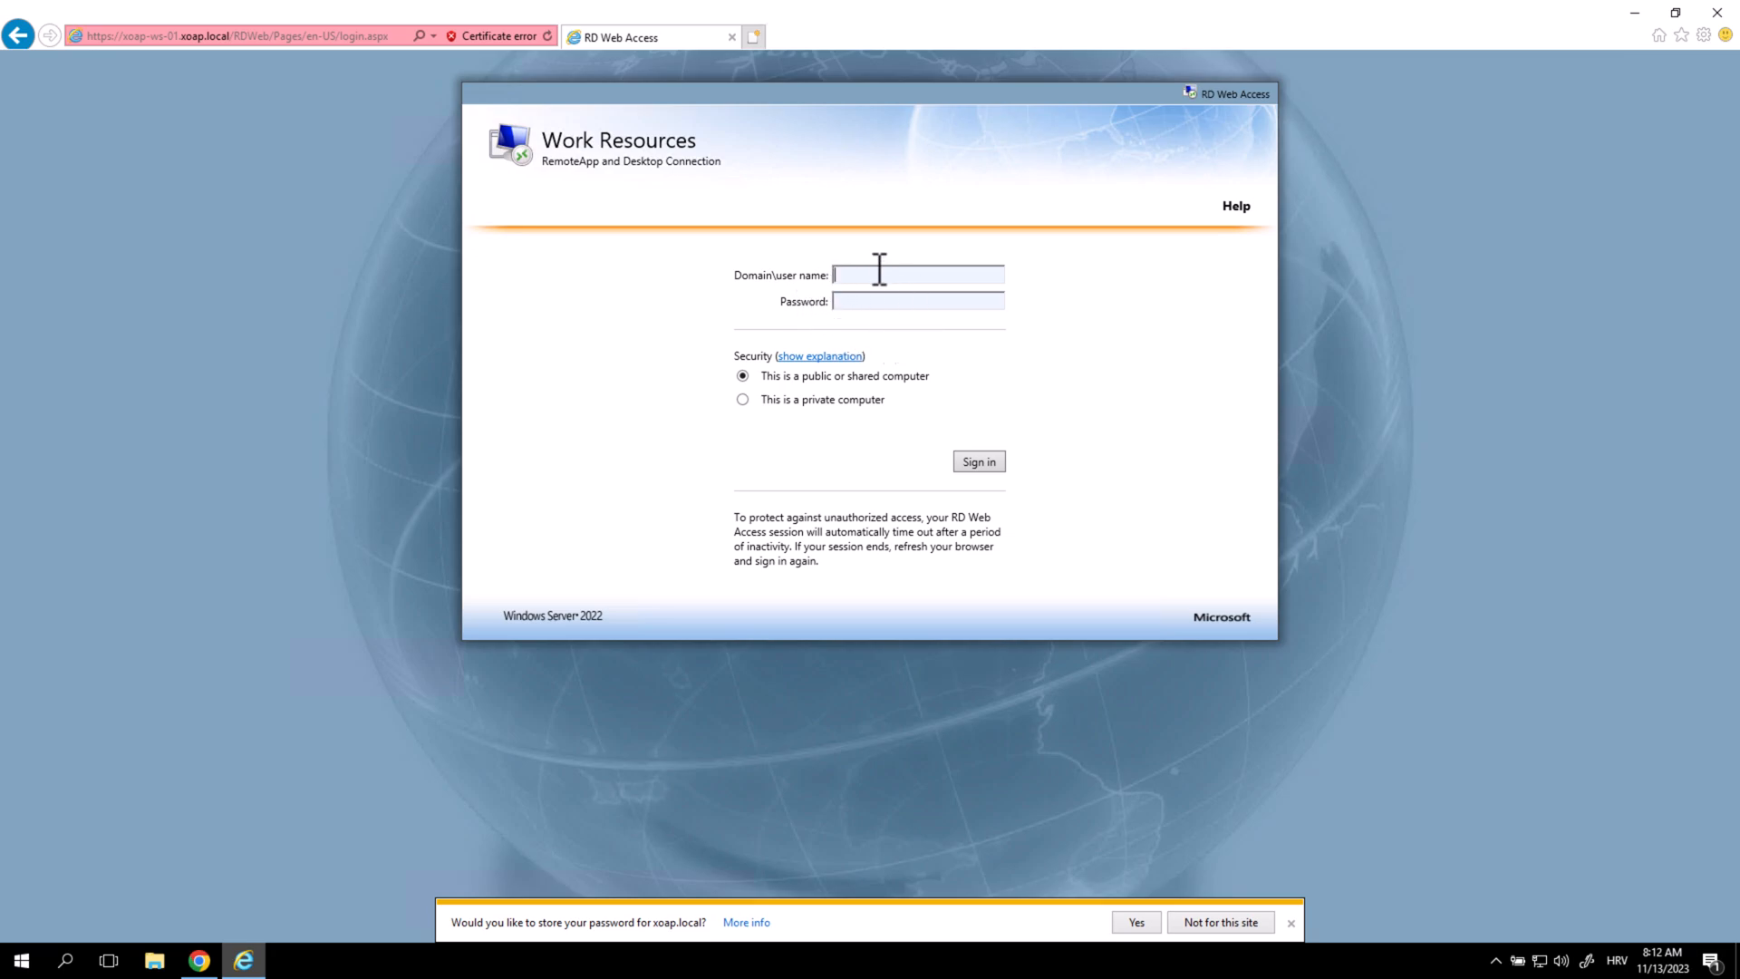
pyautogui.click(1634, 18)
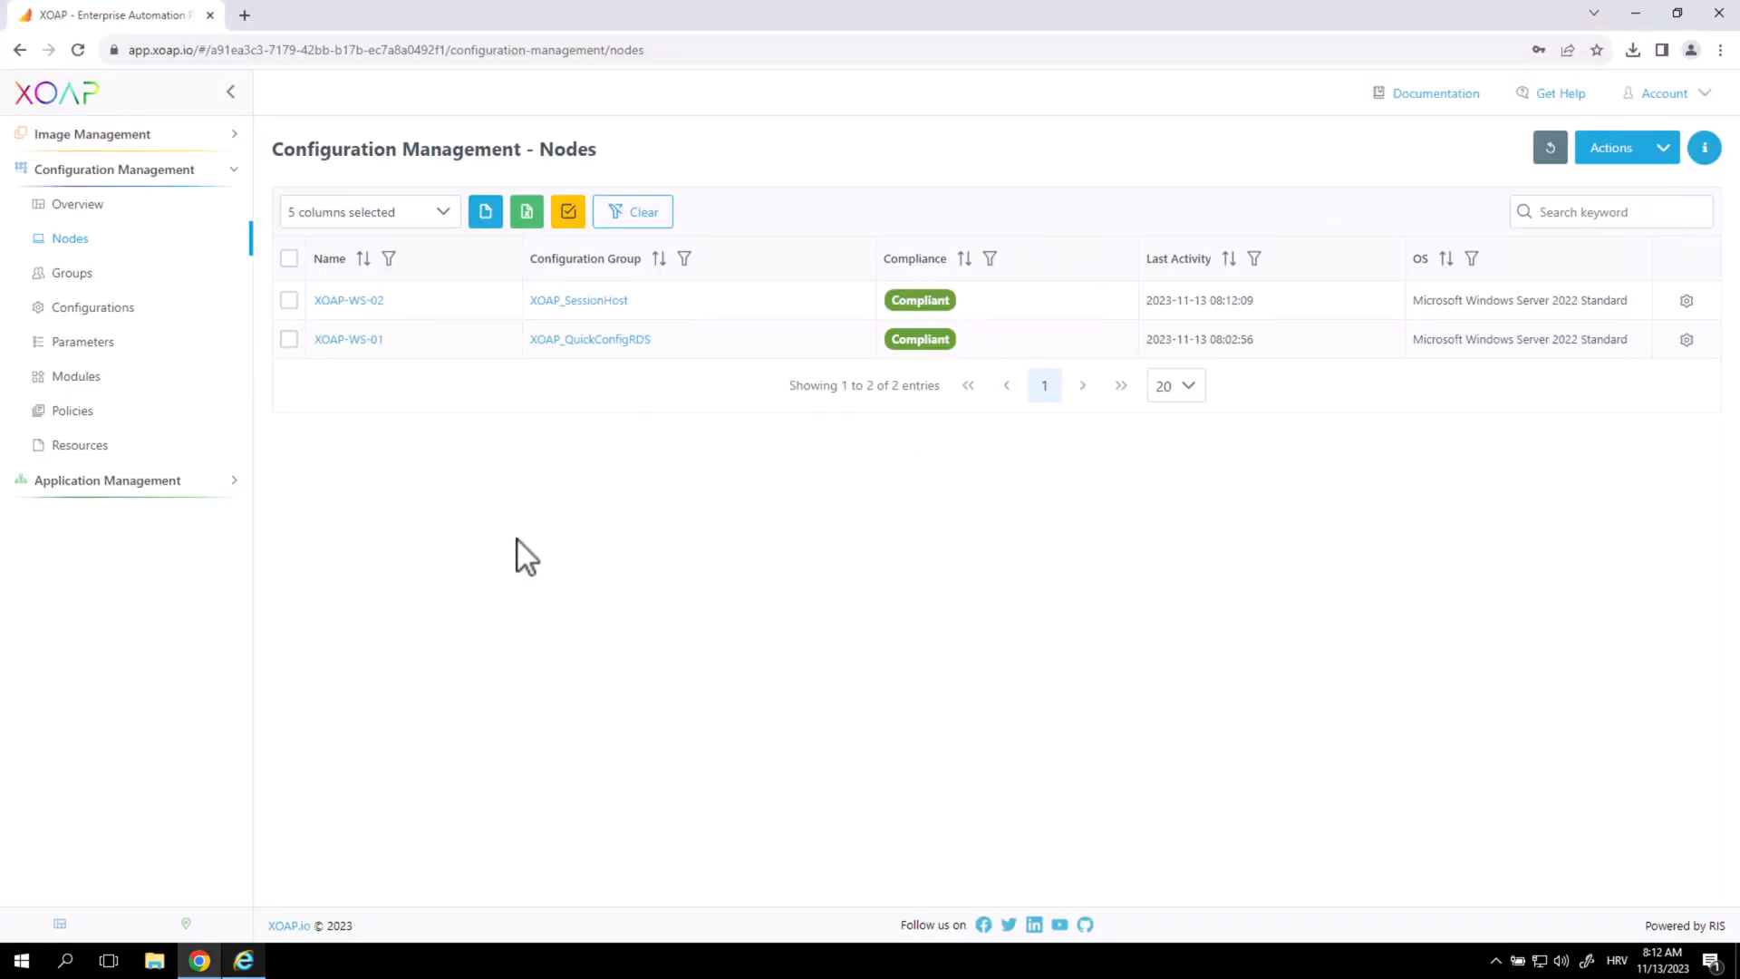
pyautogui.click(172, 312)
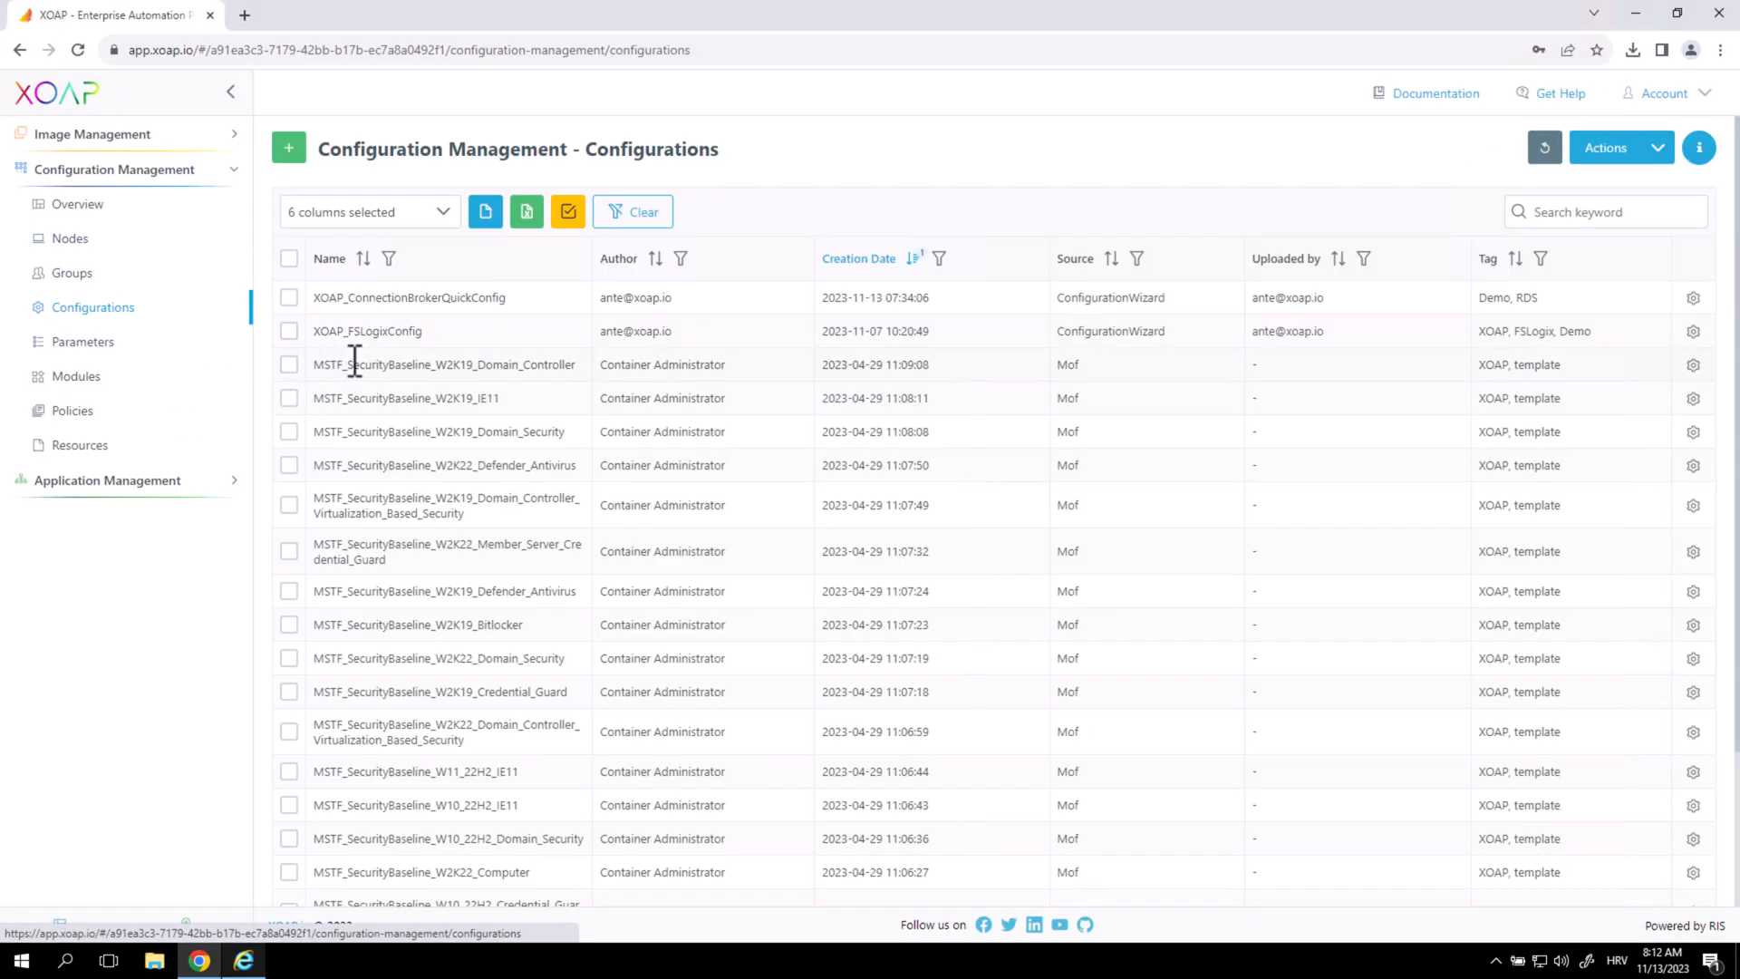
# Inspect the AllowedUserGroup in the XOAP_ConnectionBrokerQuickConfig code.
pyautogui.click(1694, 297)
pyautogui.click(1649, 365)
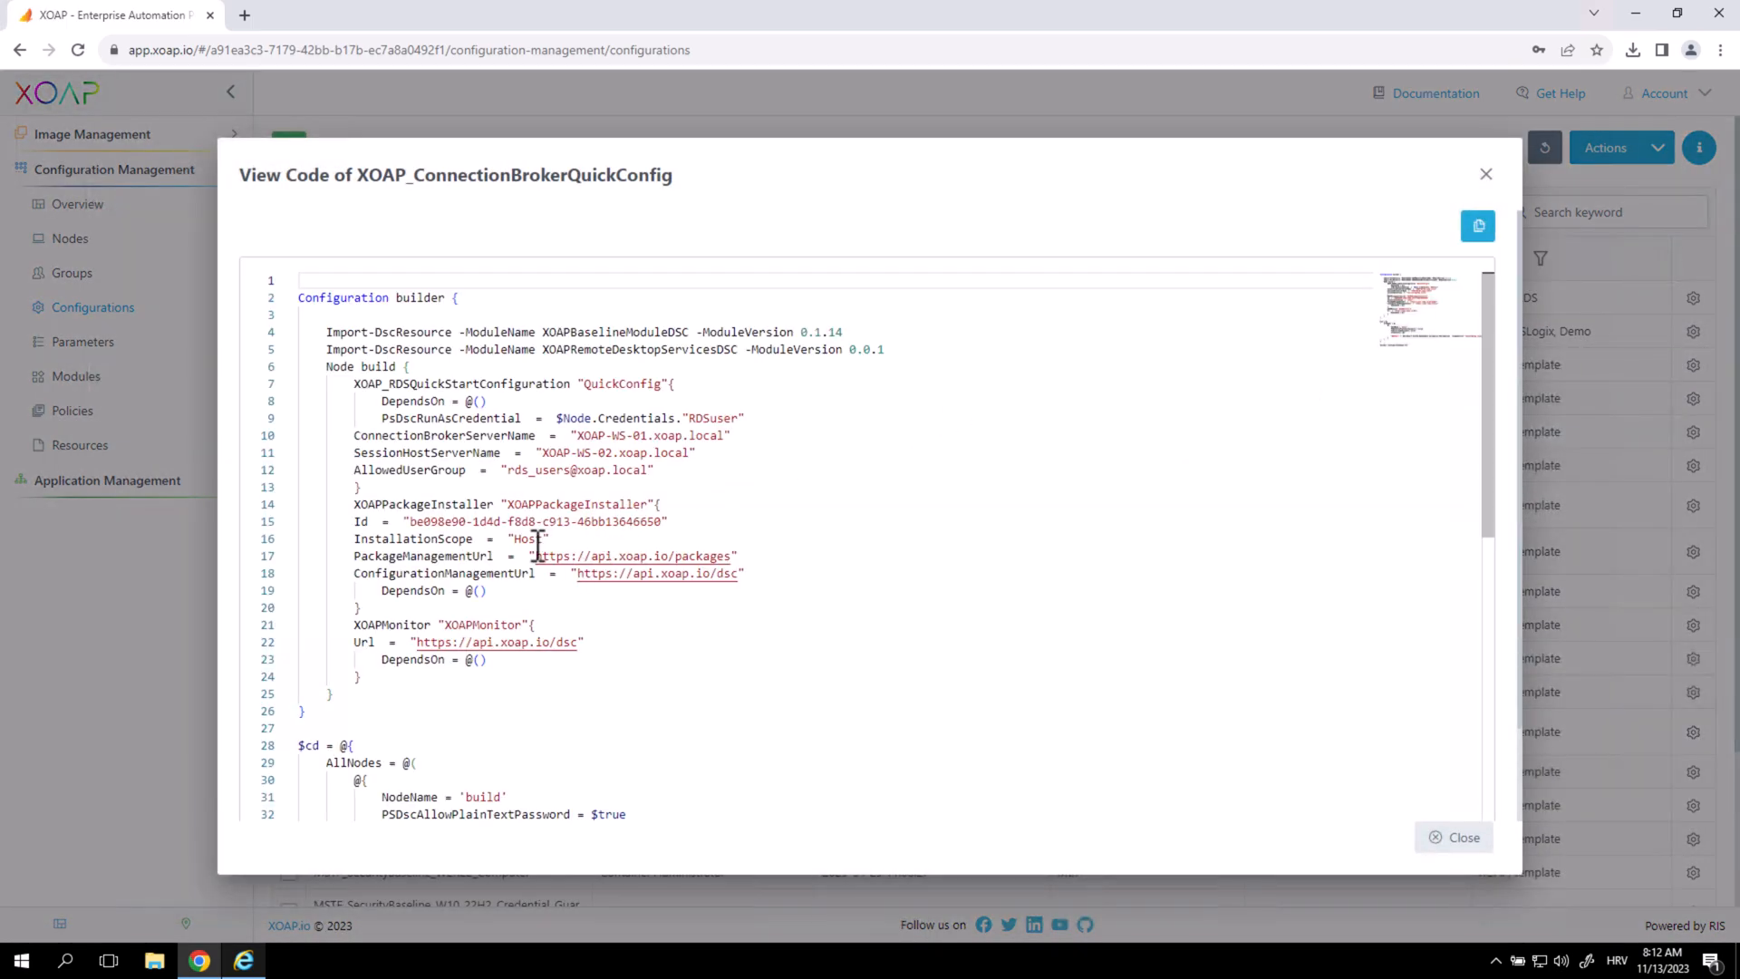
pyautogui.moveTo(507, 470); pyautogui.dragTo(591, 469)
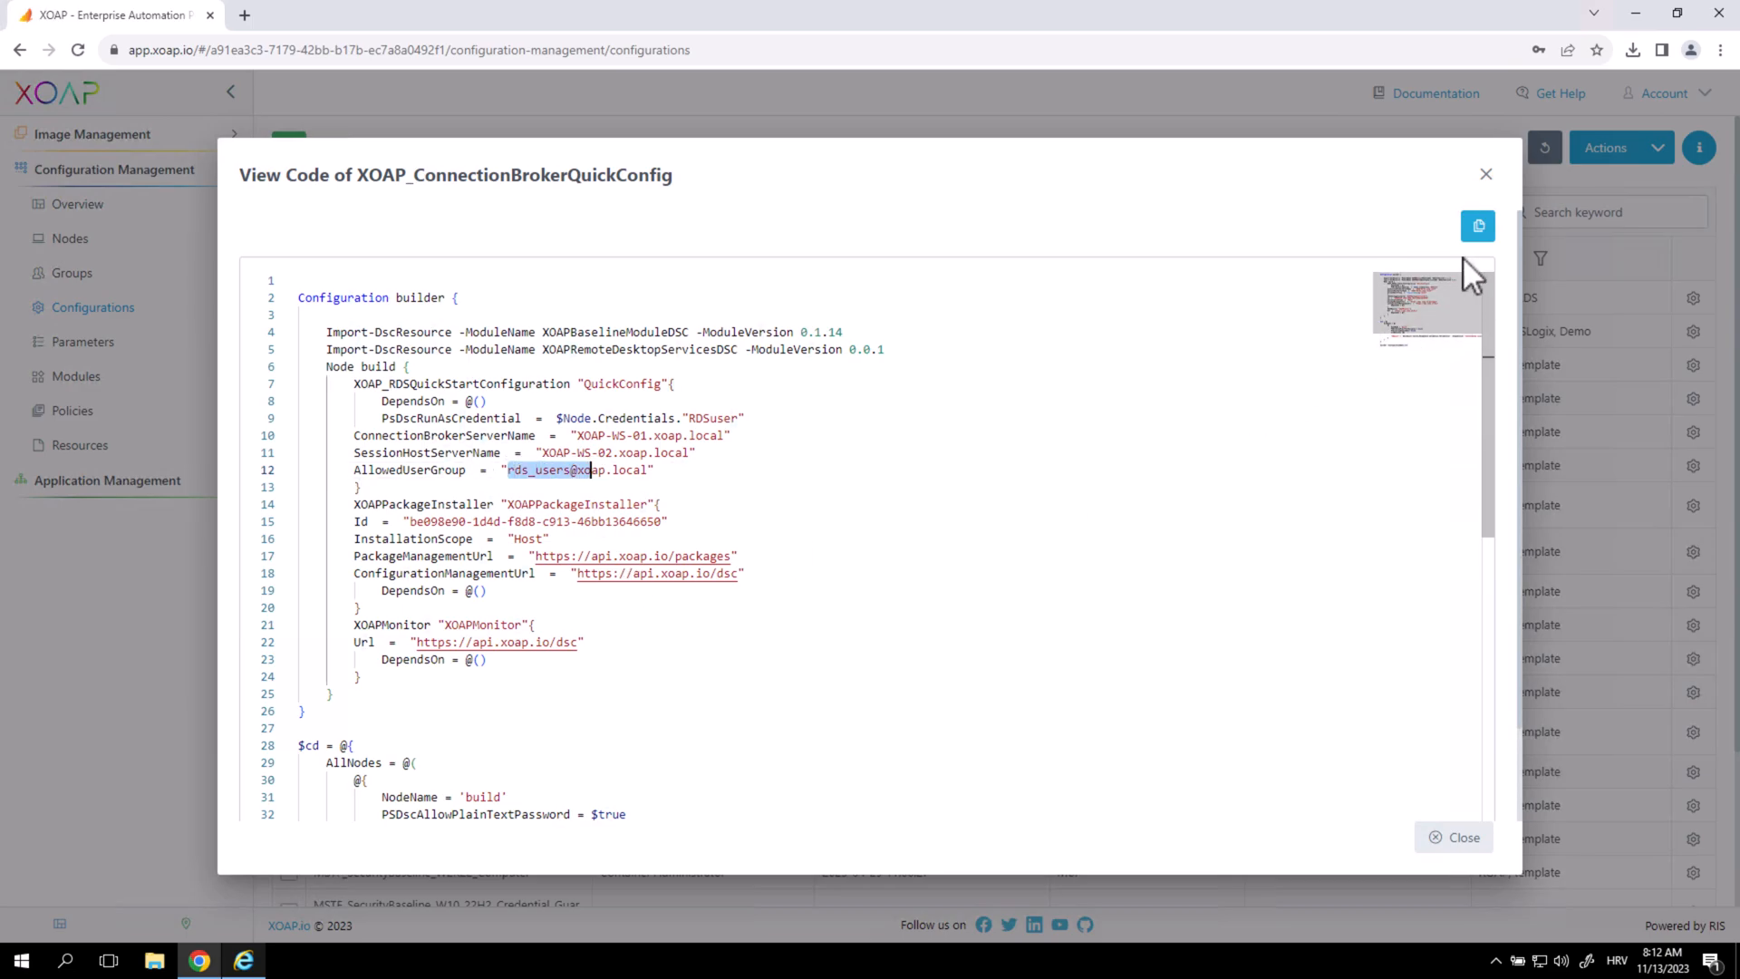
pyautogui.click(1487, 176)
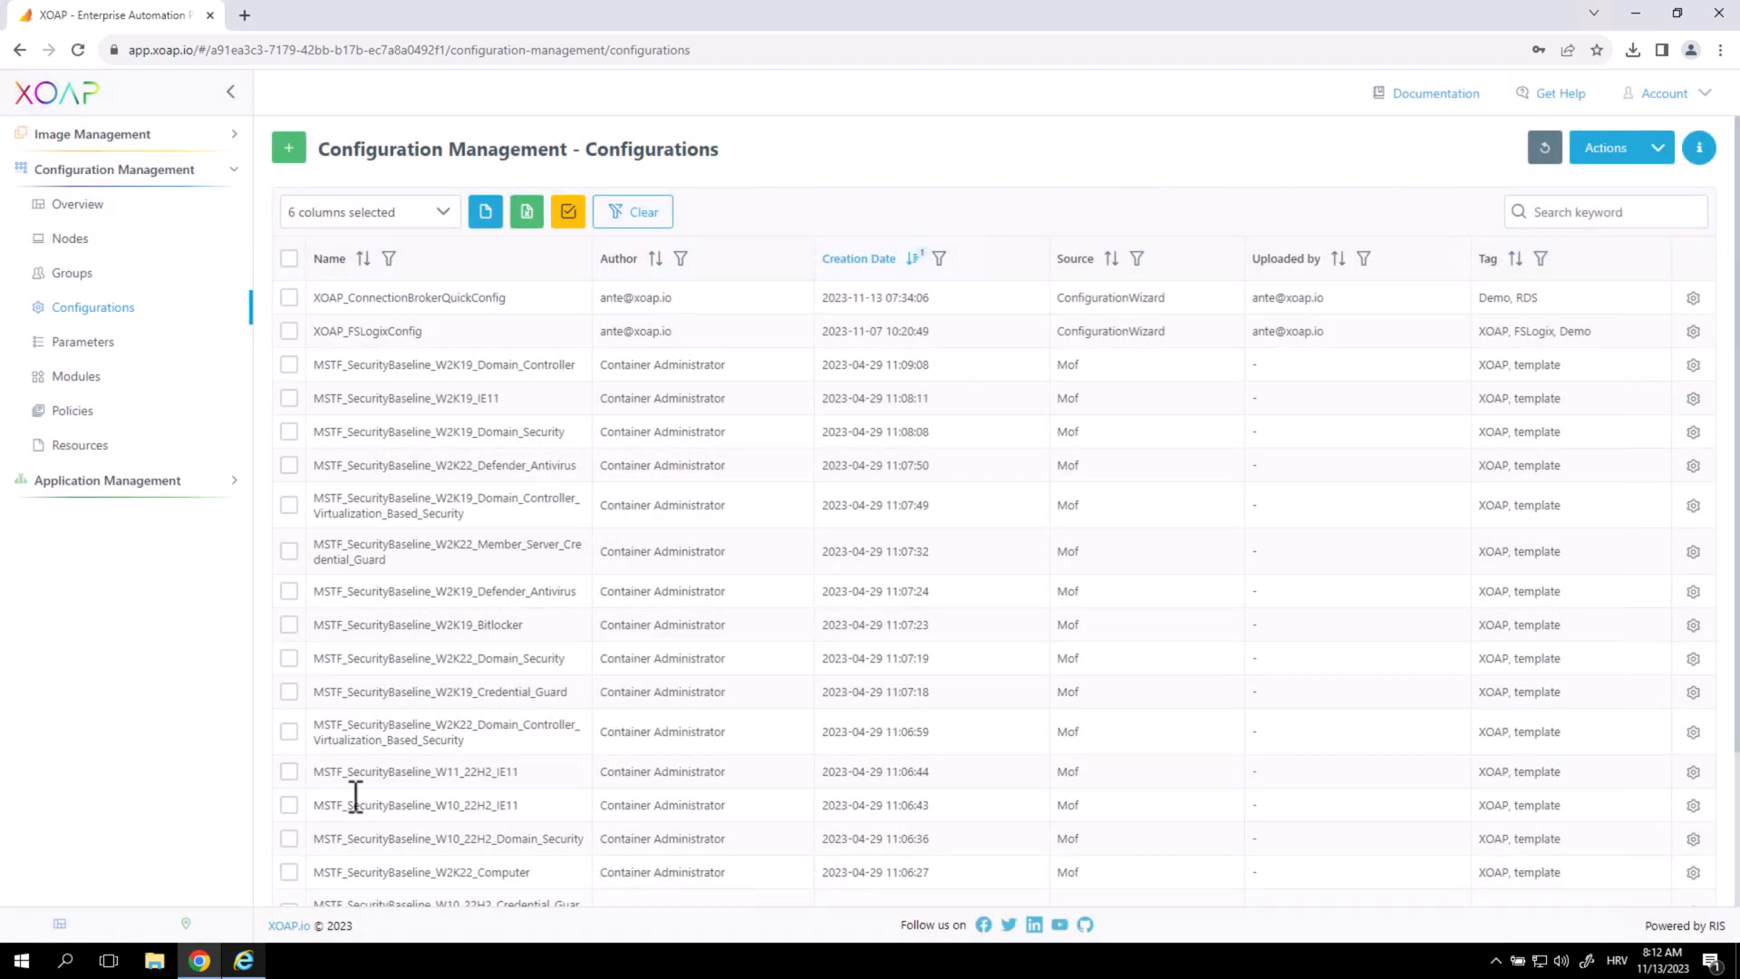
pyautogui.click(243, 960)
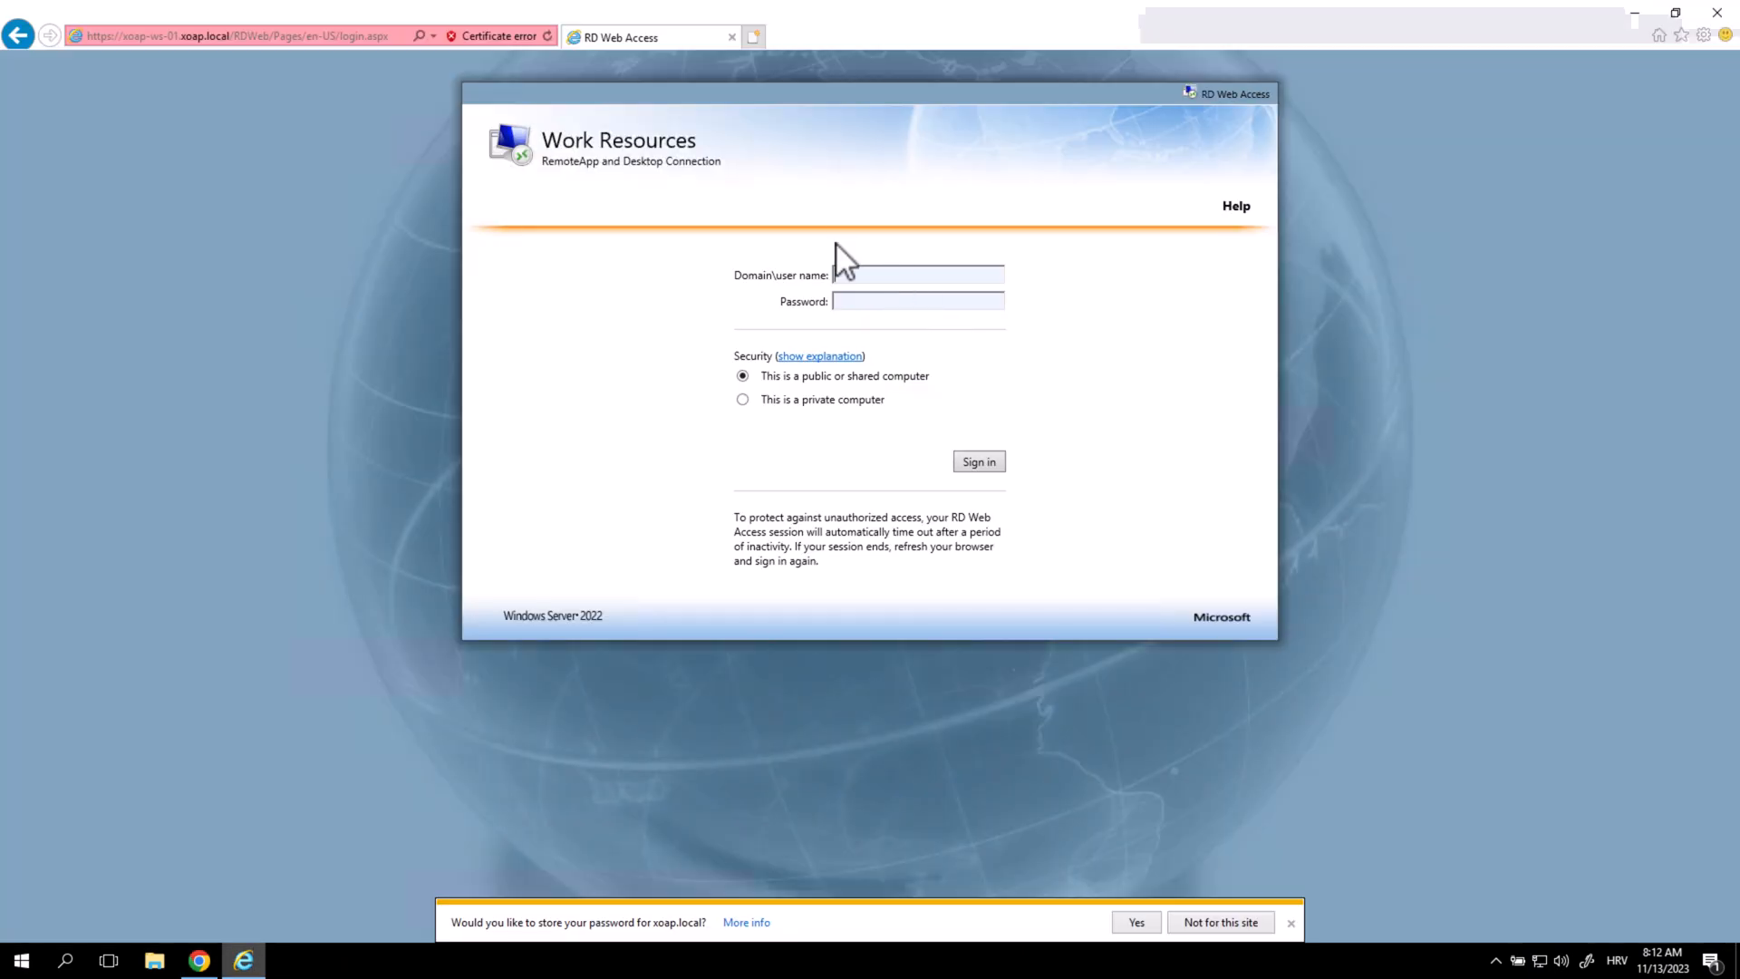
# Sign in to RD Web Access with the domain user name and password.
pyautogui.write('XOAP\\ante')
pyautogui.press('Tab')
pyautogui.write('••')
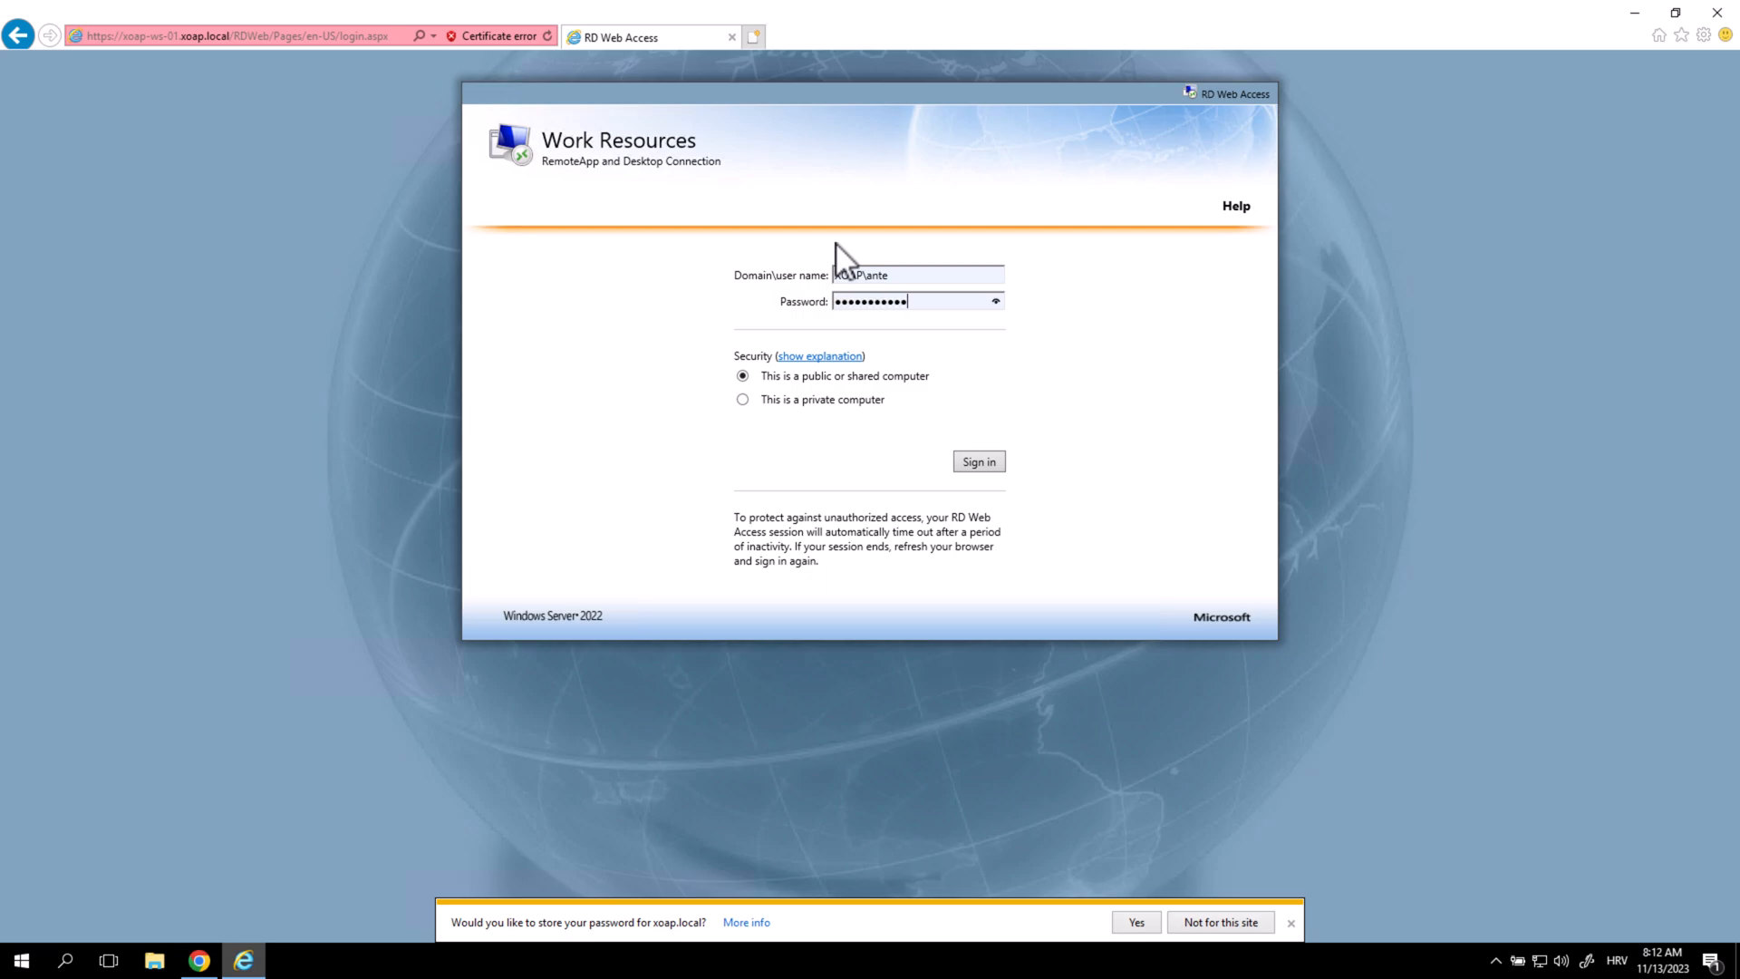
pyautogui.press('Return')
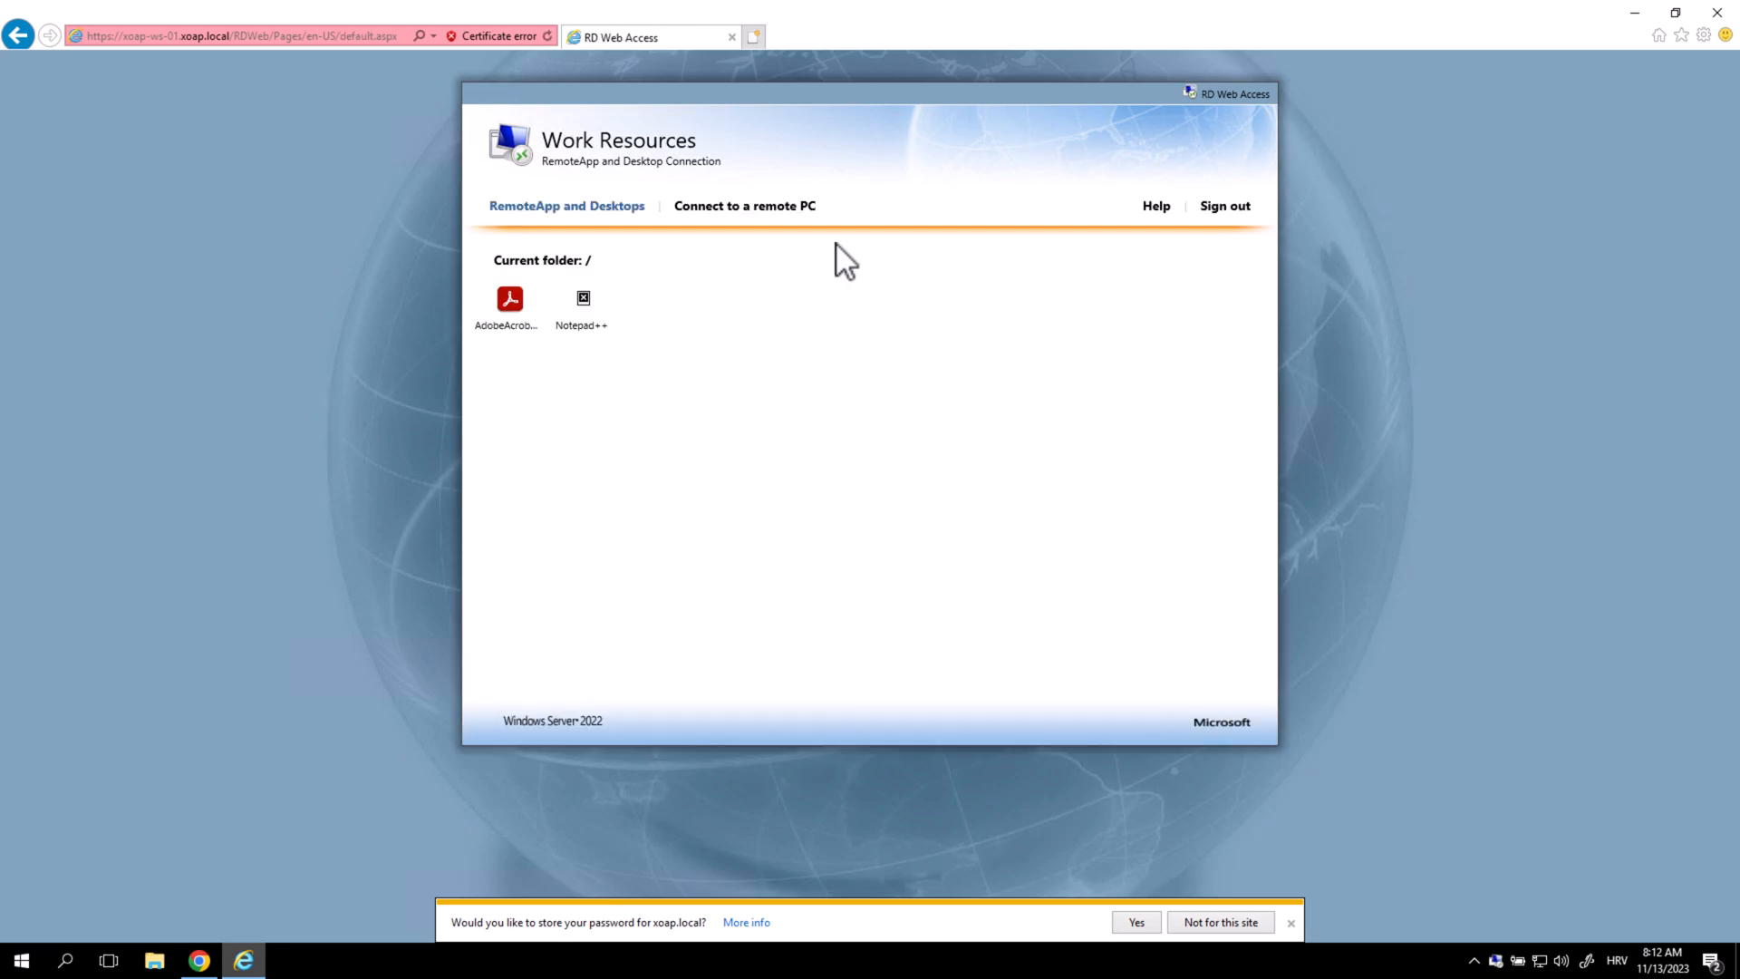
# Launch the Notepad++ RemoteApp and confirm the connection.
pyautogui.click(606, 310)
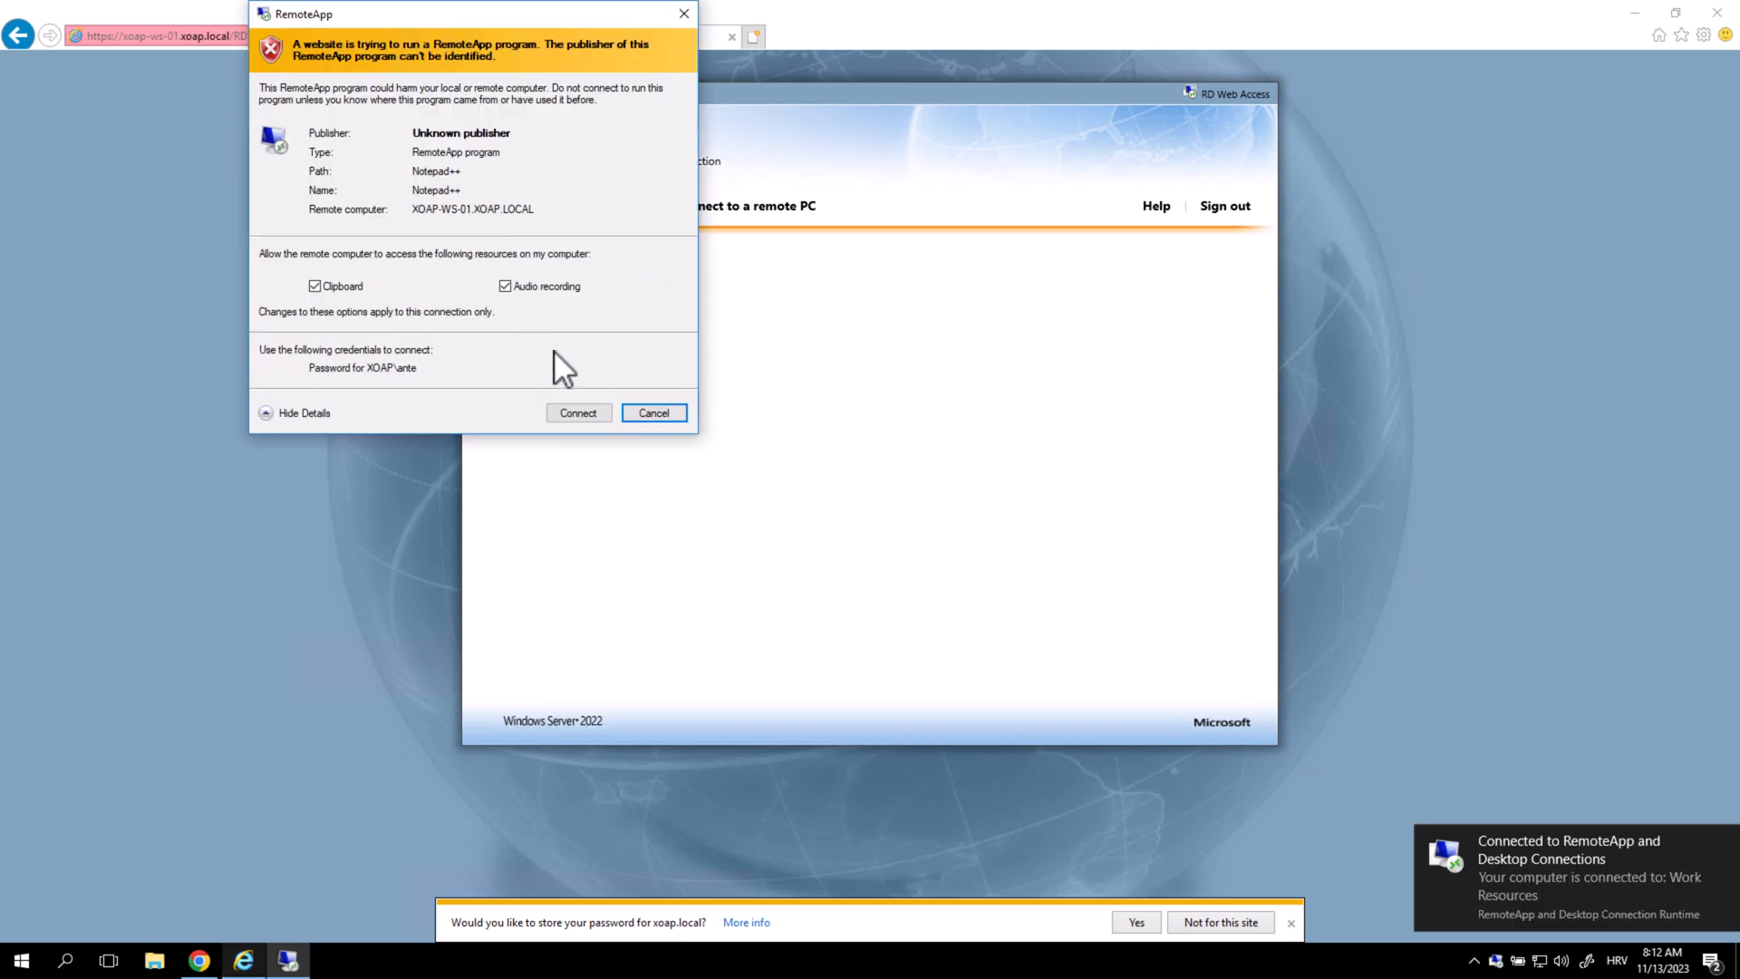
pyautogui.click(579, 413)
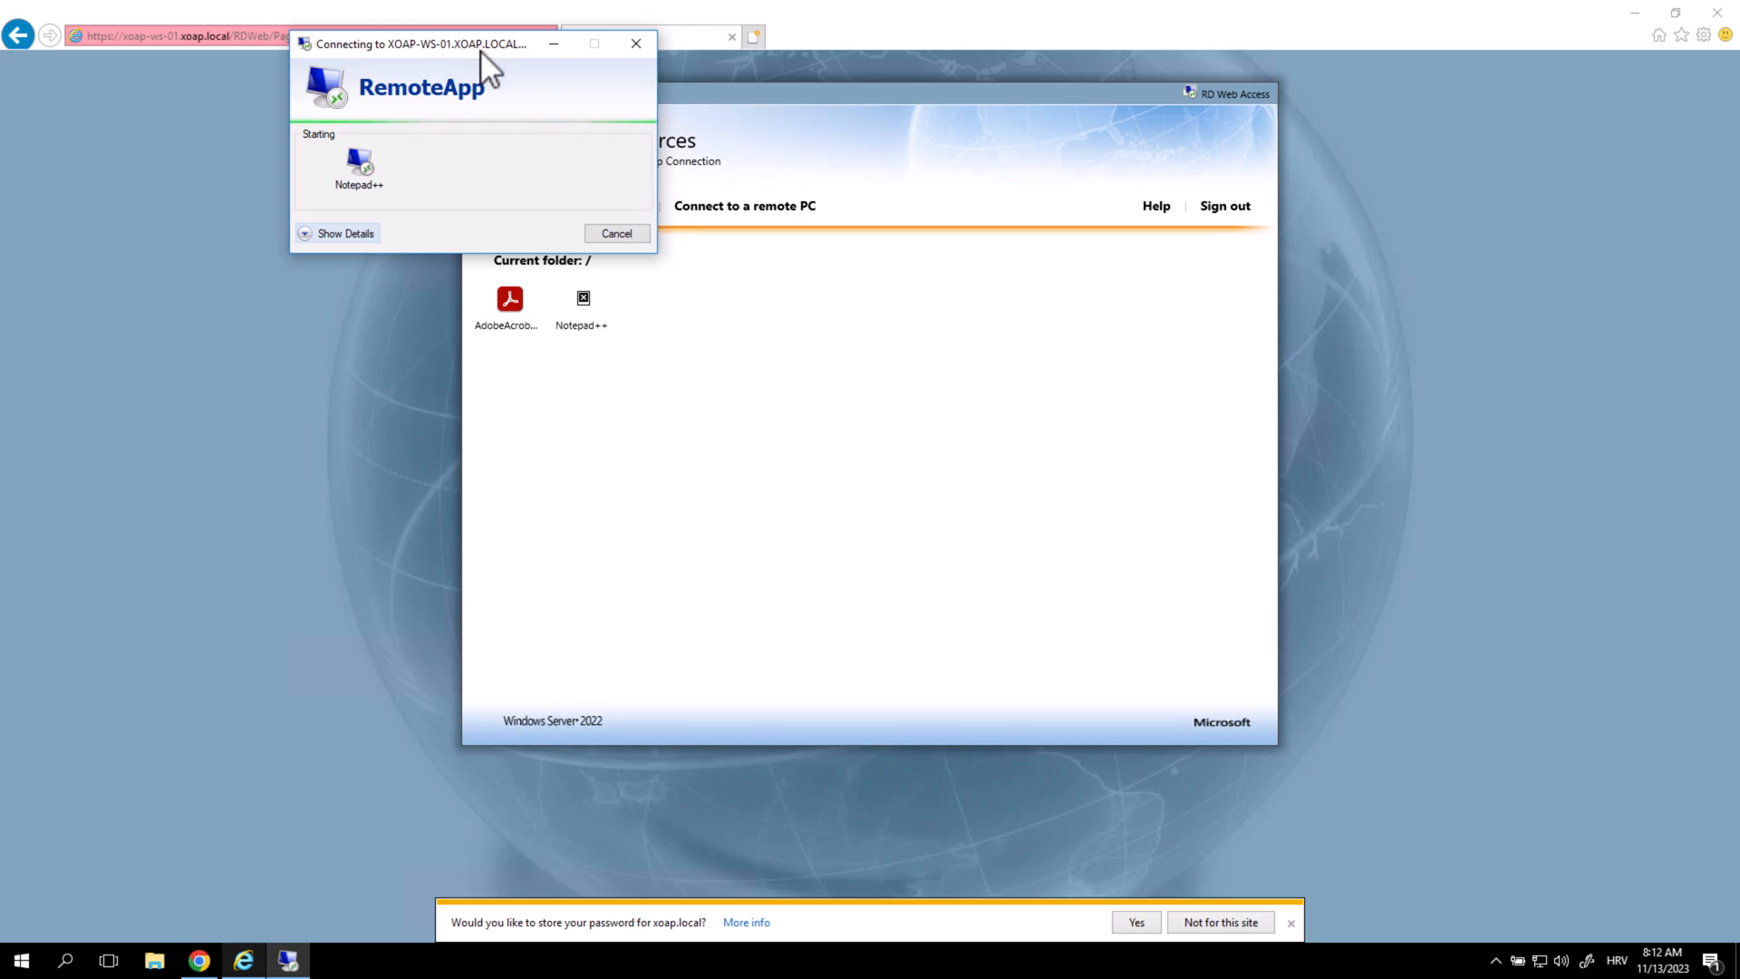
pyautogui.moveTo(475, 47); pyautogui.dragTo(551, 104)
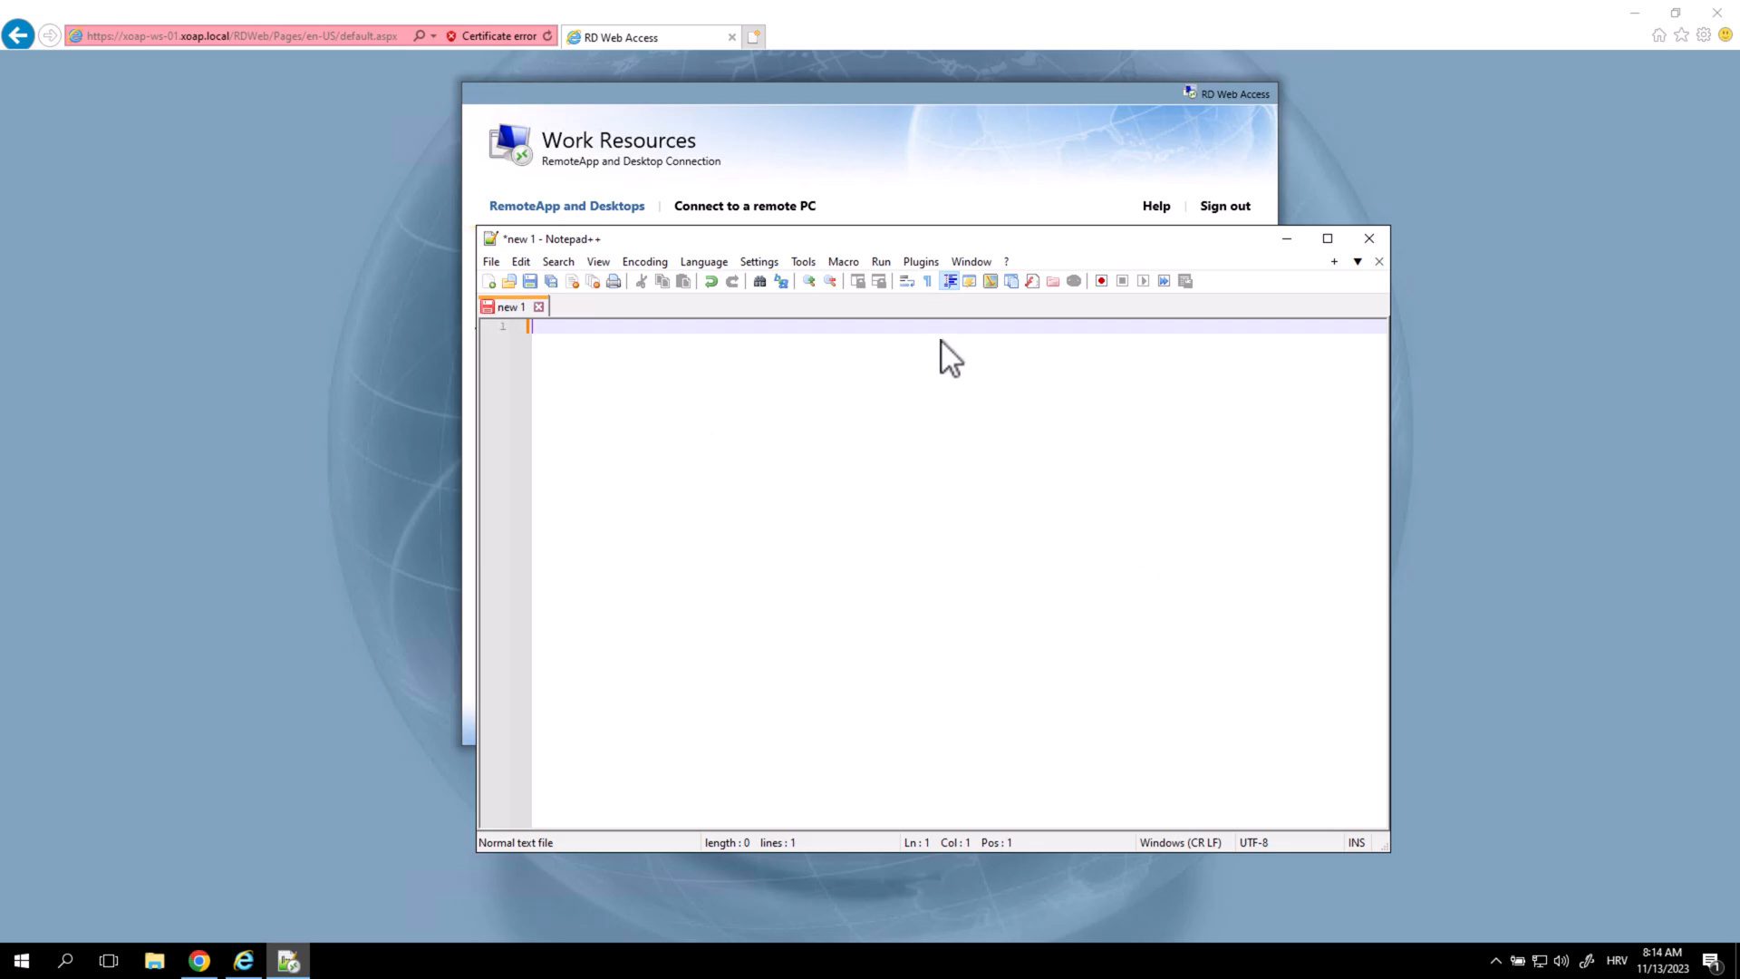
# Launch the AdobeAcrobatReader RemoteApp from RD Web Access and confirm Connect.
pyautogui.click(828, 109)
pyautogui.click(521, 308)
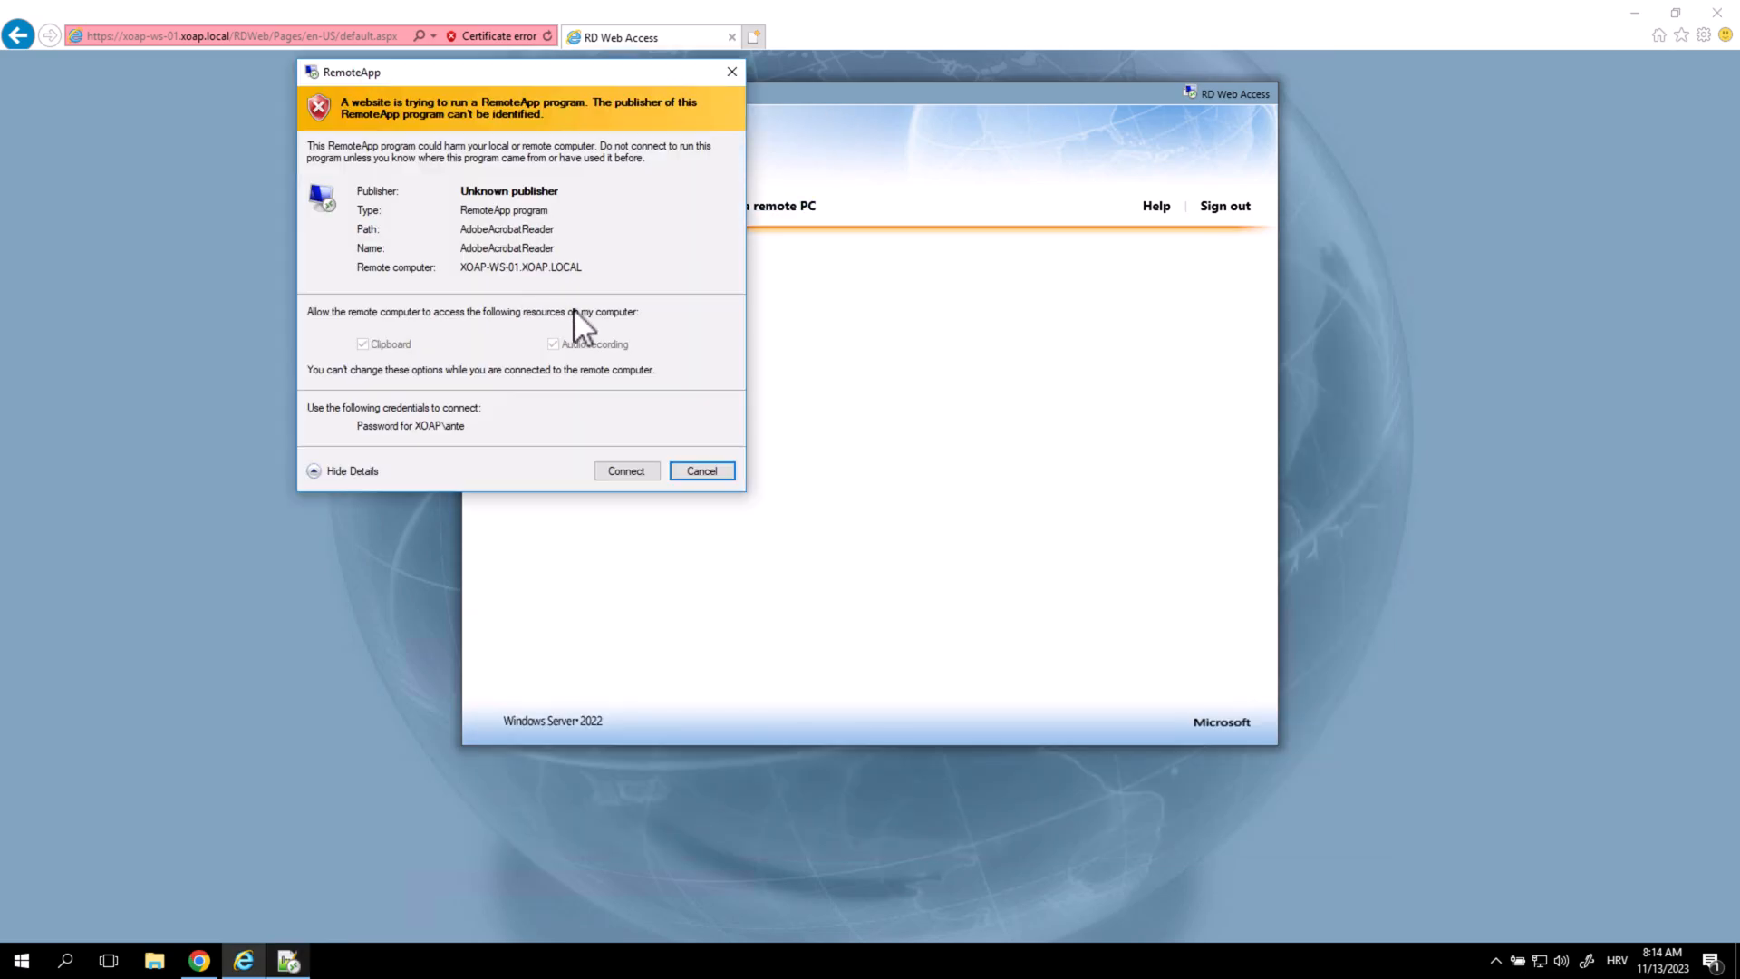
pyautogui.click(610, 470)
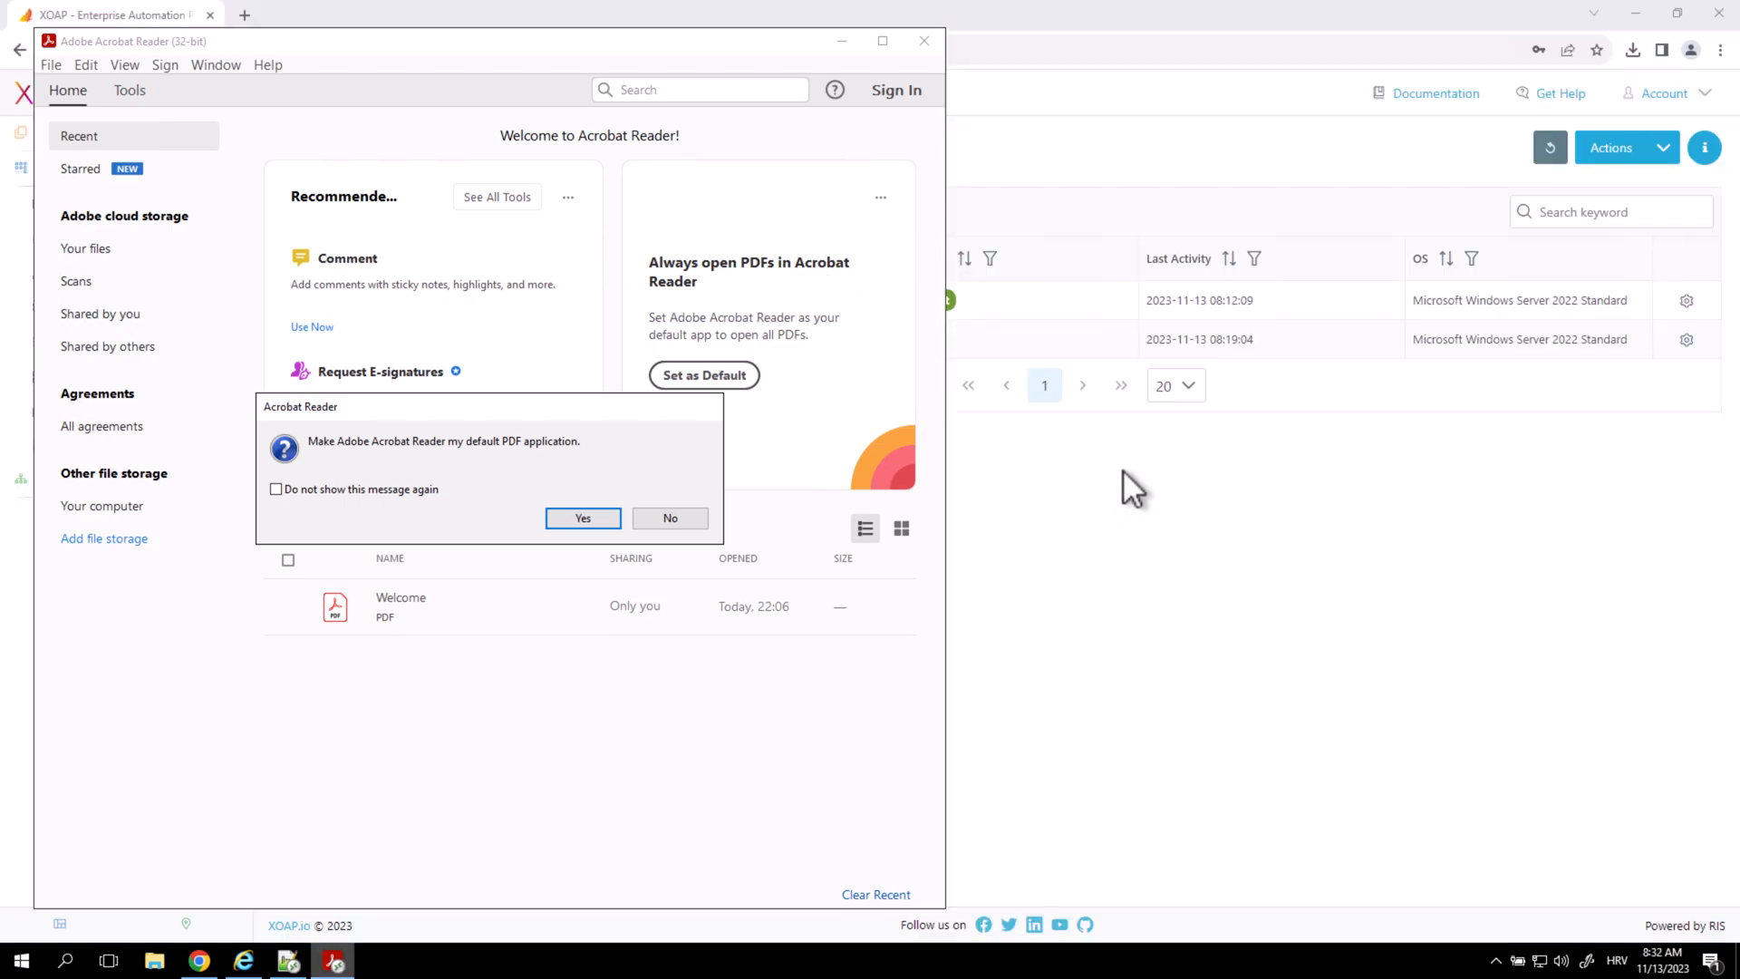
# Filter XOAP's Modules list with 'remo' to show the remote desktop modules.
pyautogui.click(1214, 555)
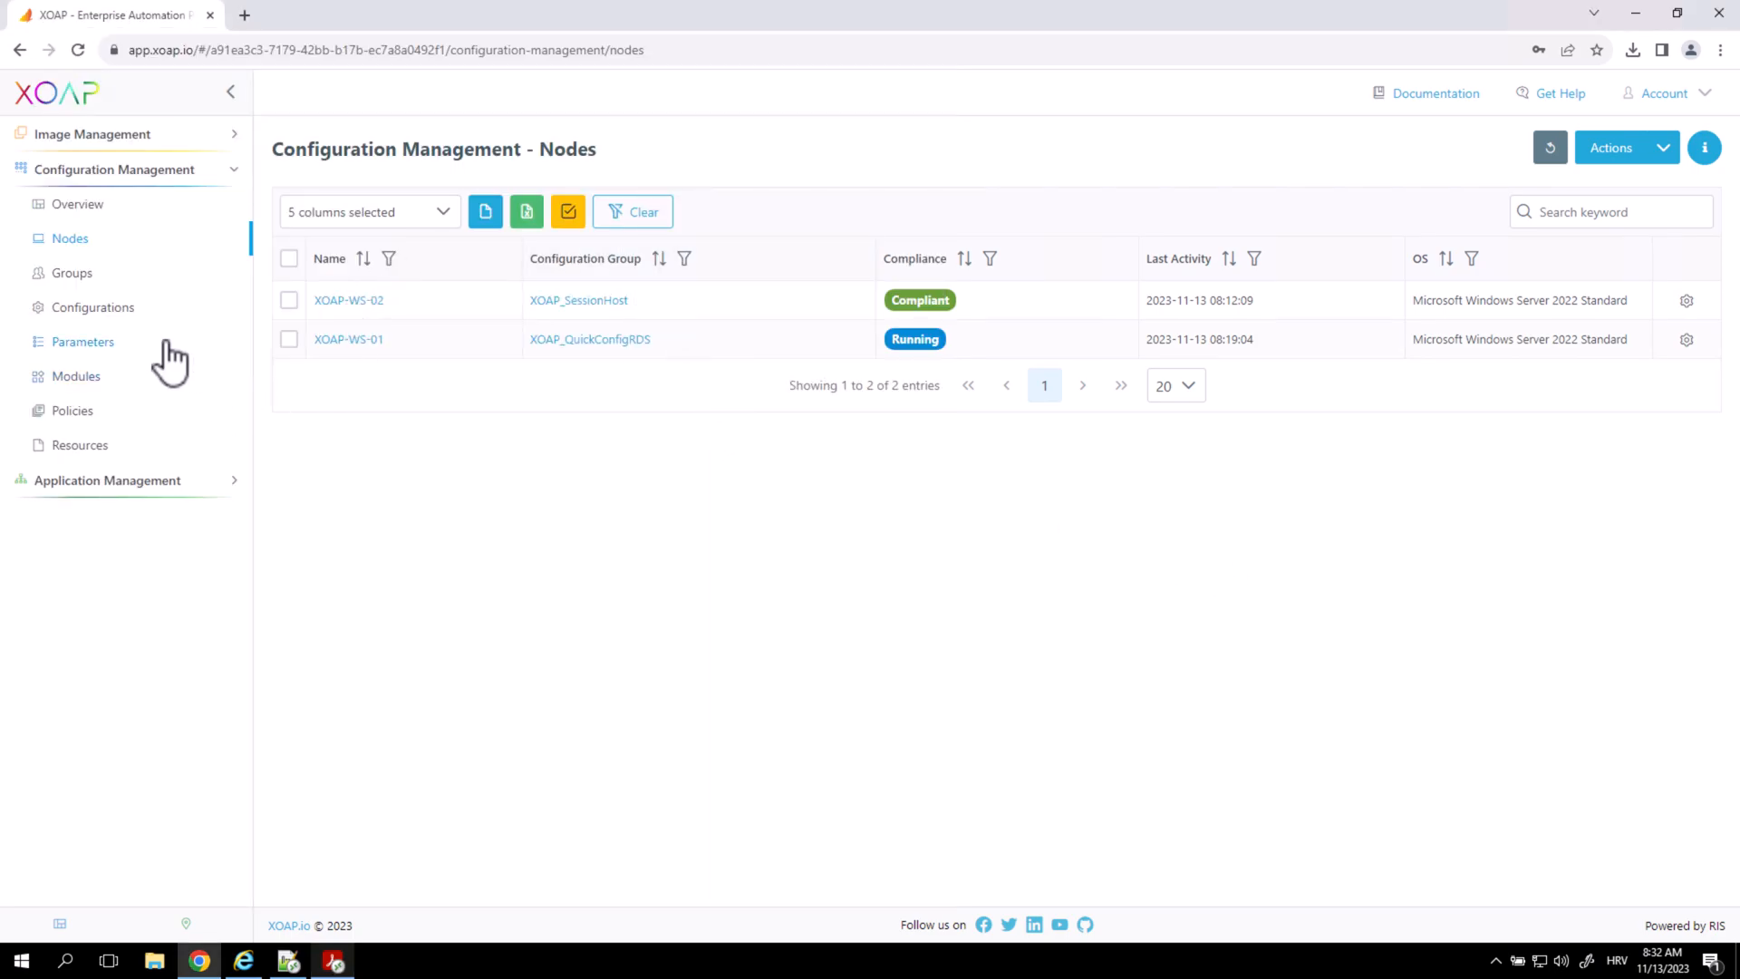
pyautogui.click(91, 376)
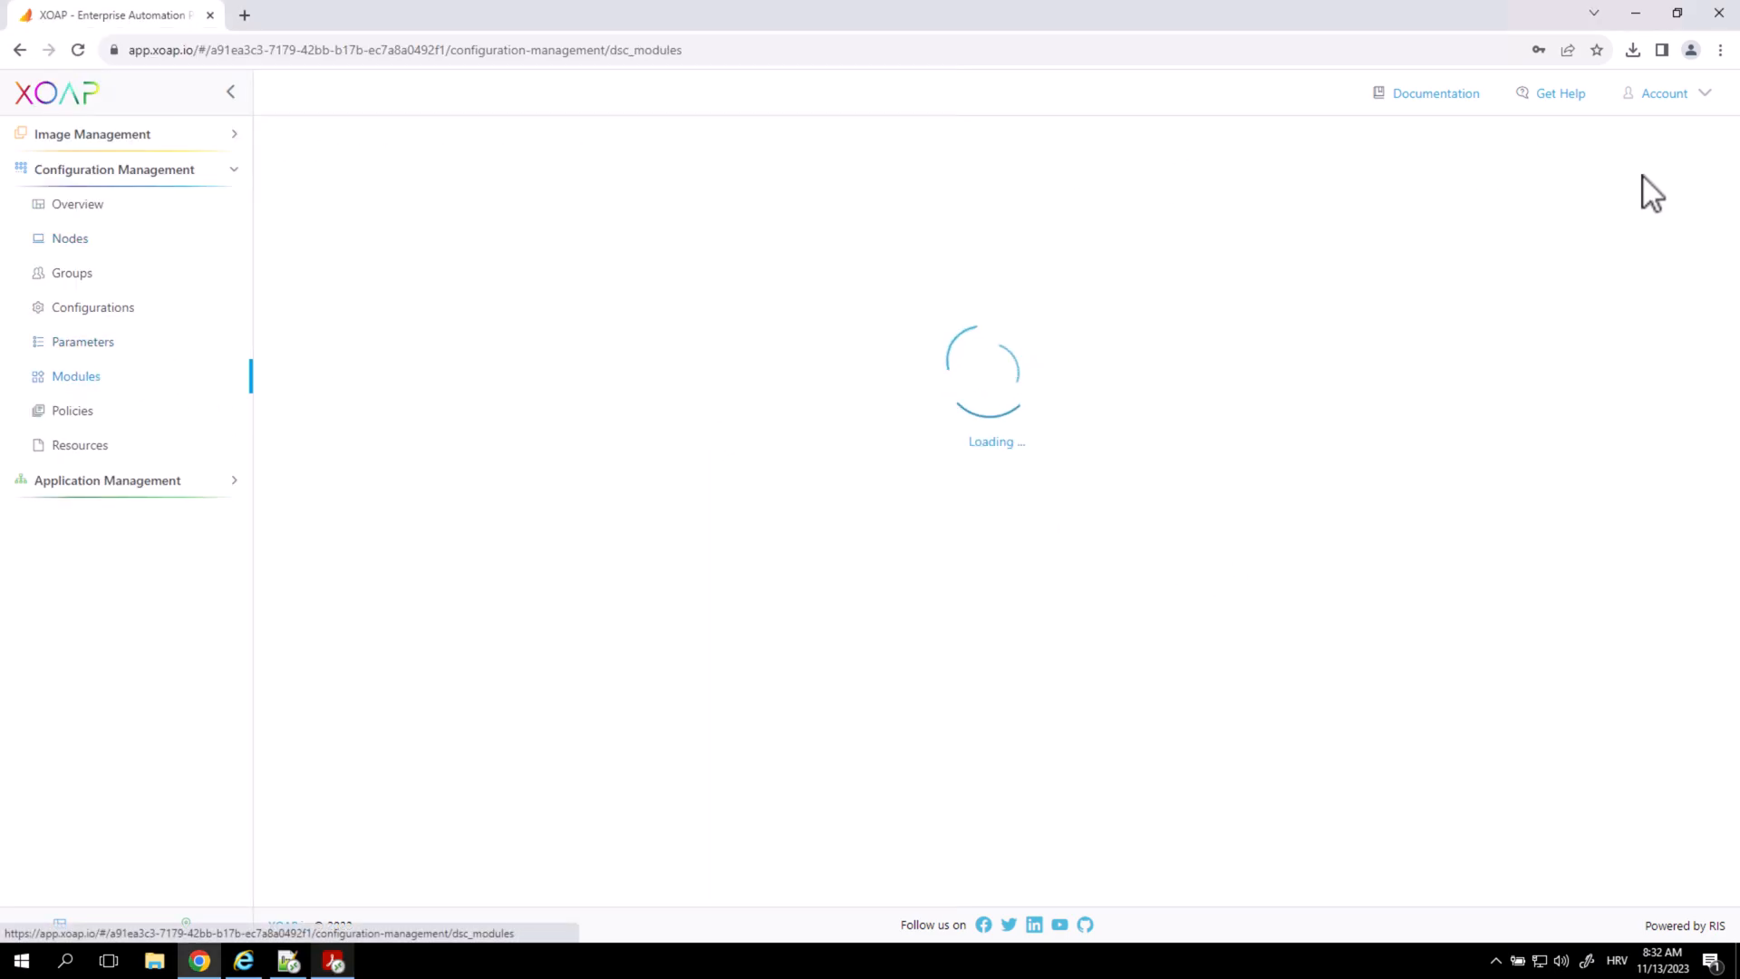
pyautogui.click(1619, 208)
pyautogui.write('remo')
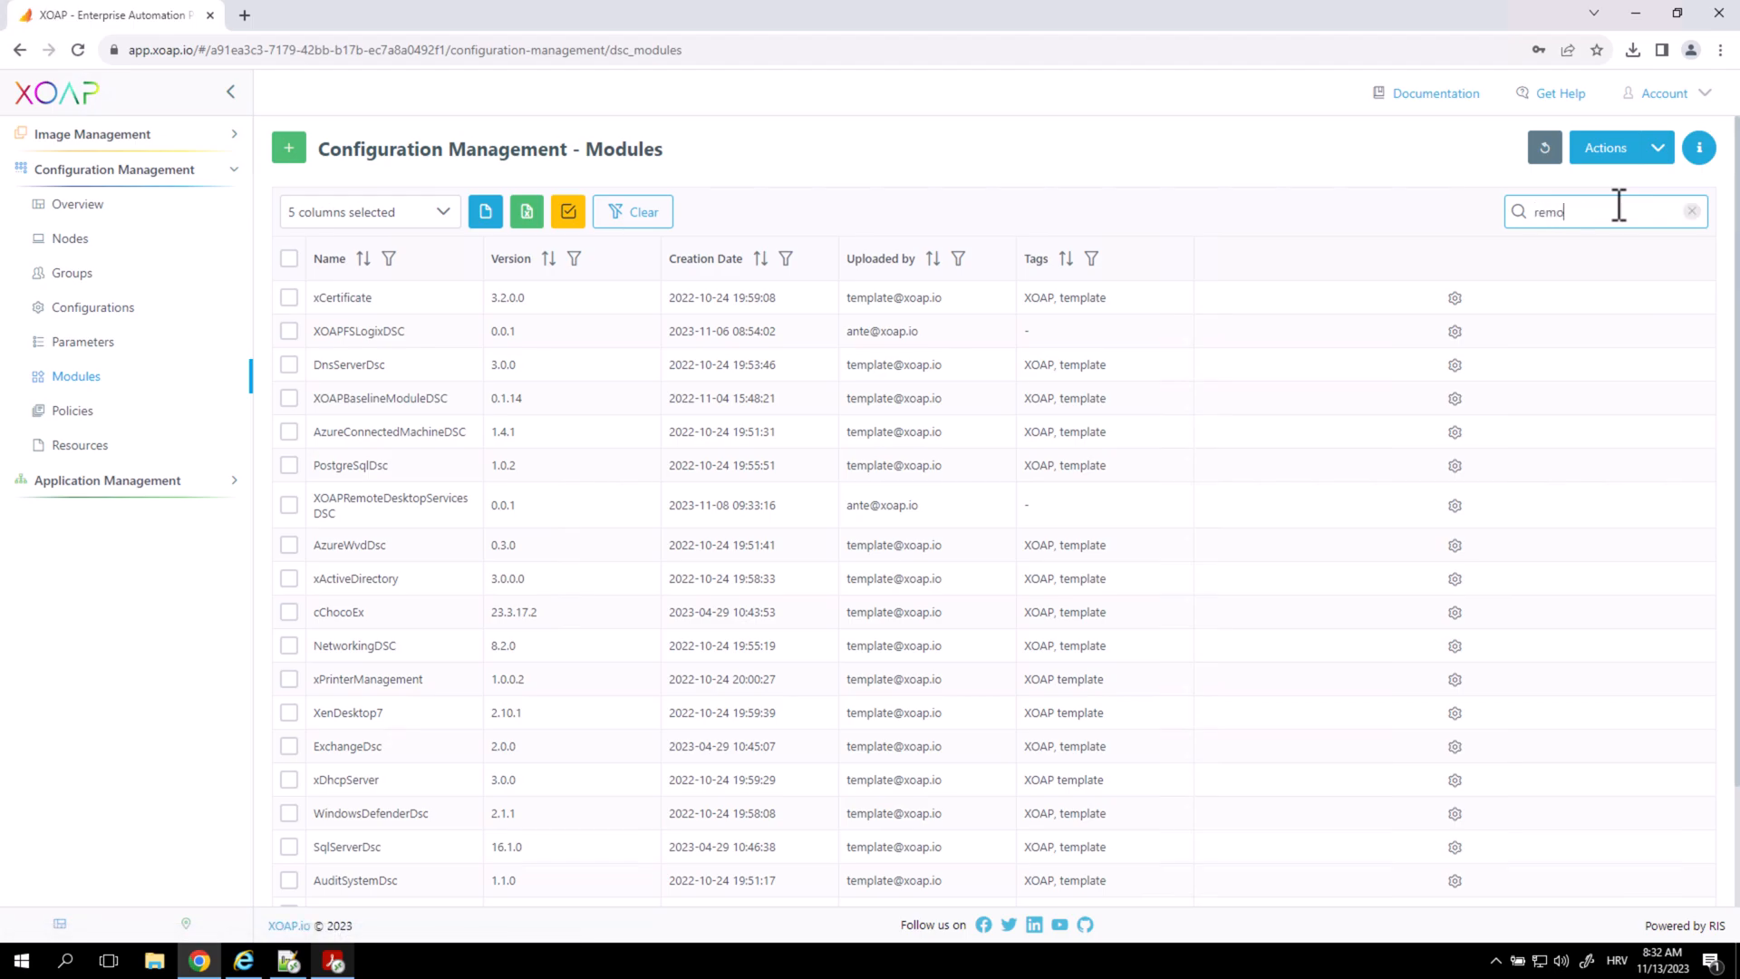